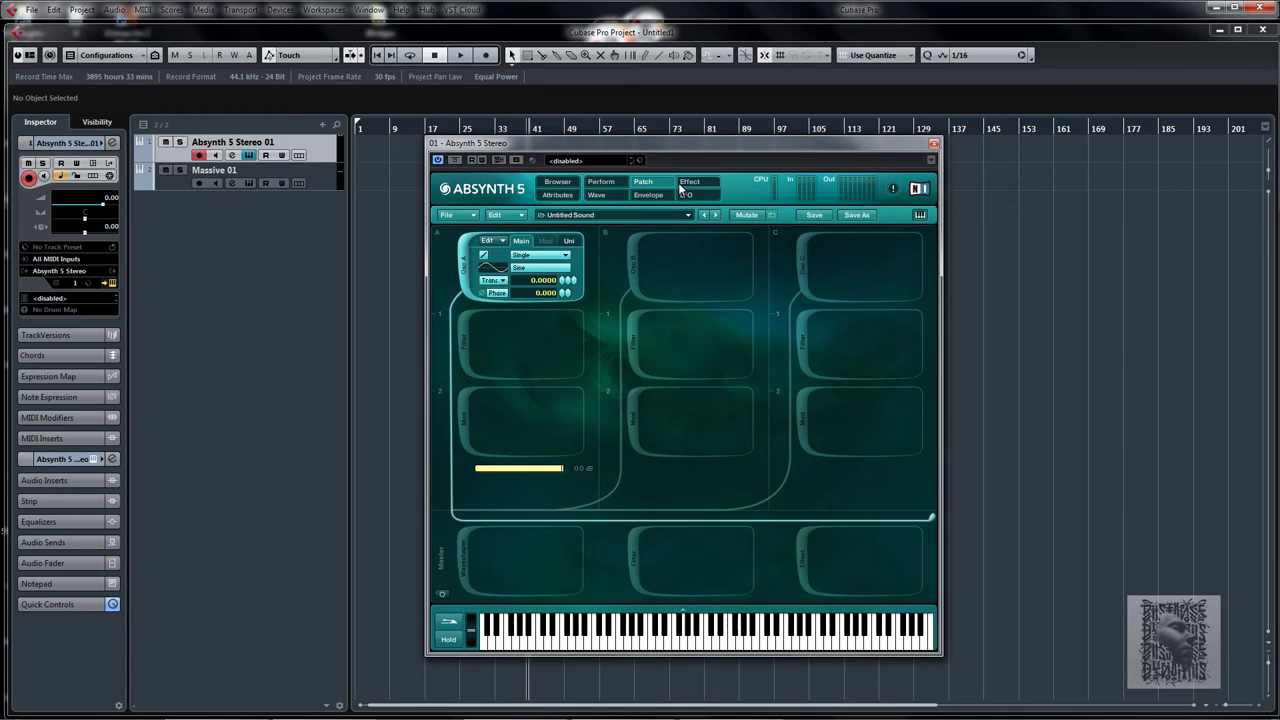
Look through the synth's LFO, Perform, Browser, Attributes, Wave, Envelope, Effect and Patch pages
{"action": "left_click", "coordinate": [686, 195]}
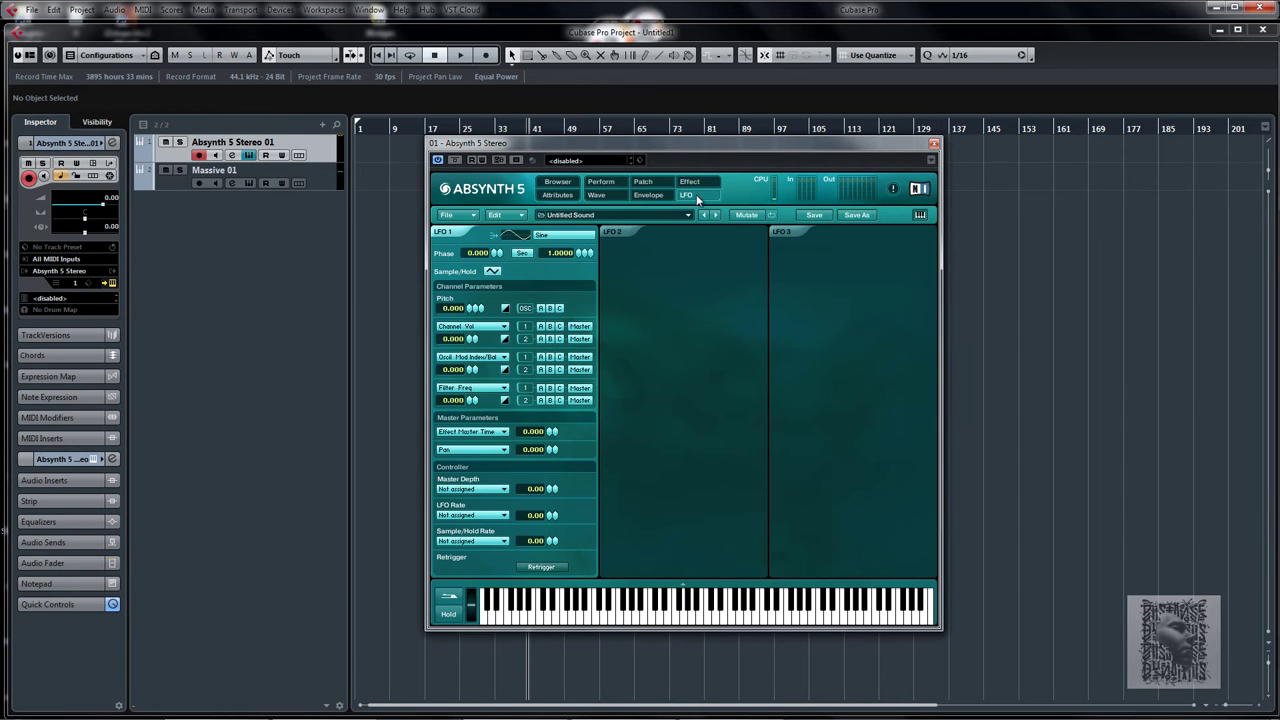
{"action": "left_click", "coordinate": [600, 194]}
{"action": "left_click", "coordinate": [603, 184]}
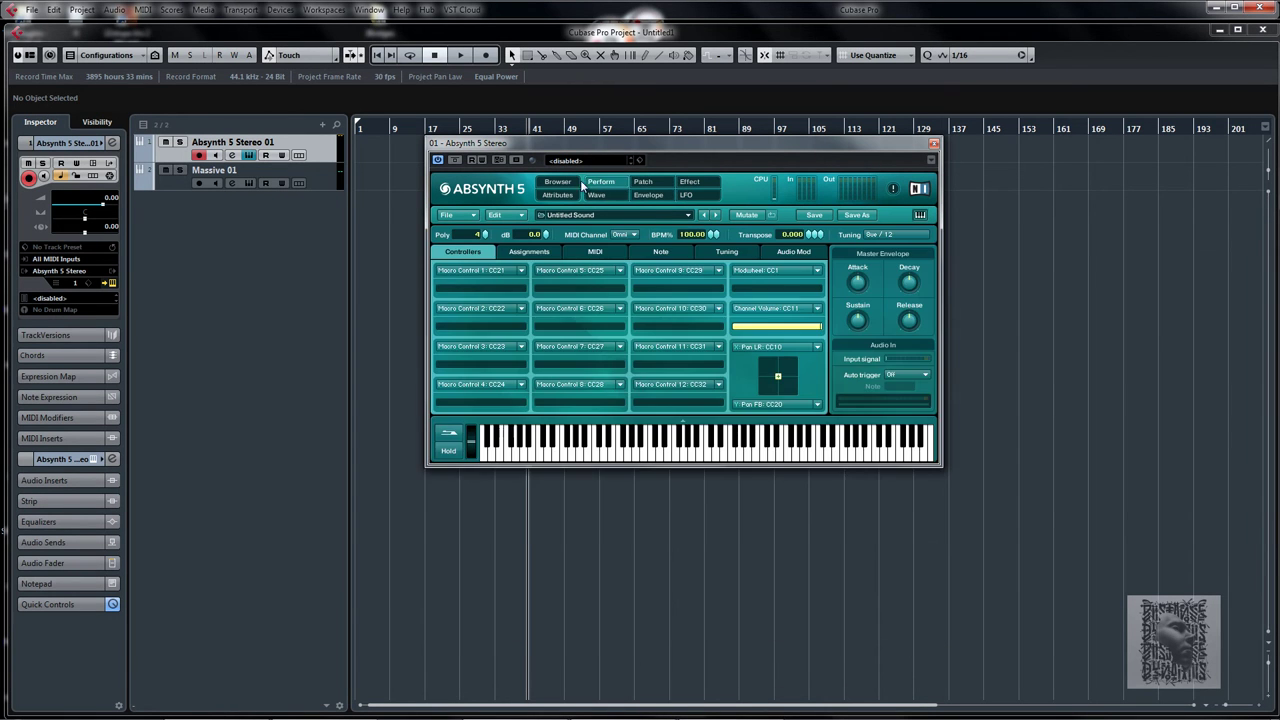
{"action": "left_click", "coordinate": [557, 182]}
{"action": "left_click", "coordinate": [565, 196]}
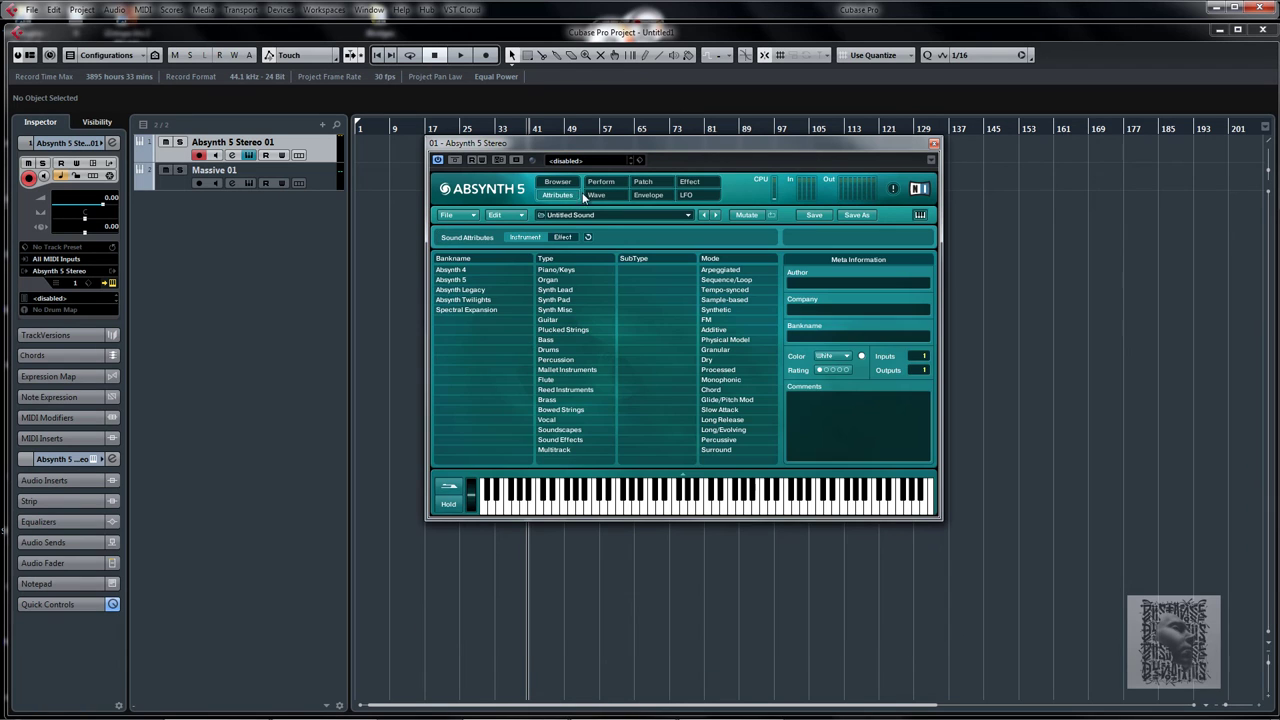
{"action": "left_click", "coordinate": [602, 197]}
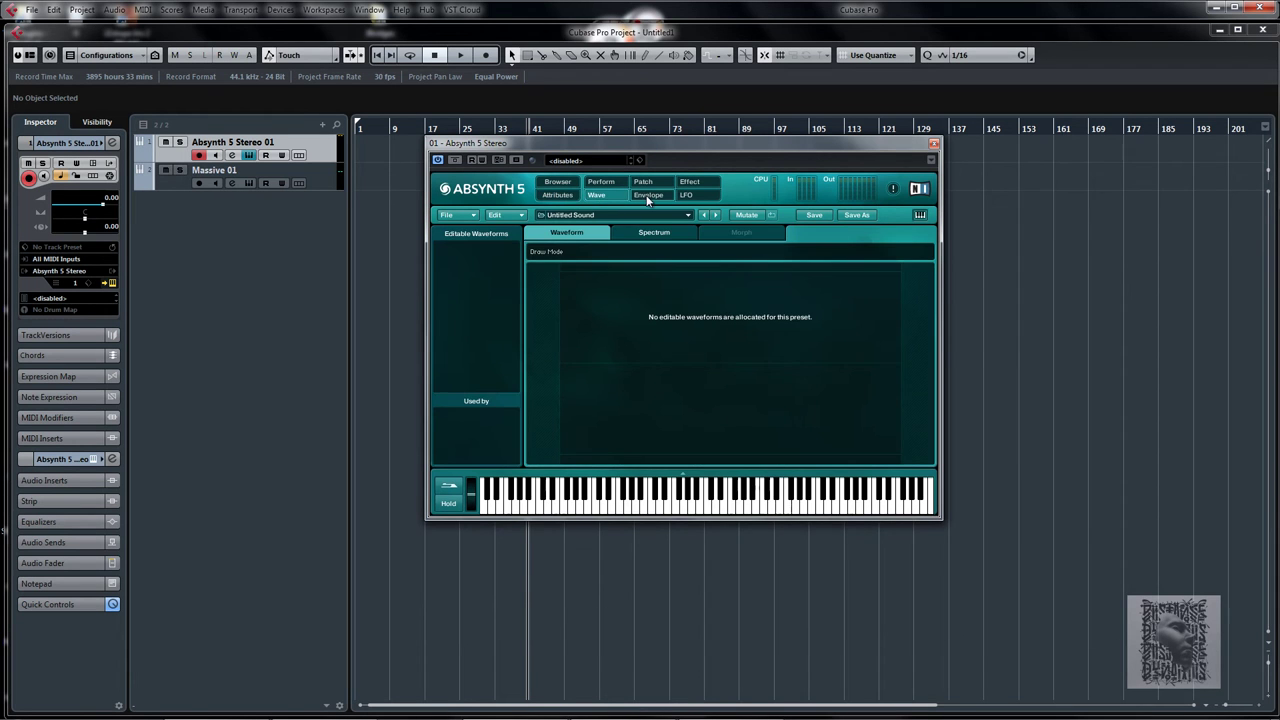
{"action": "left_click", "coordinate": [648, 196]}
{"action": "left_click", "coordinate": [690, 195]}
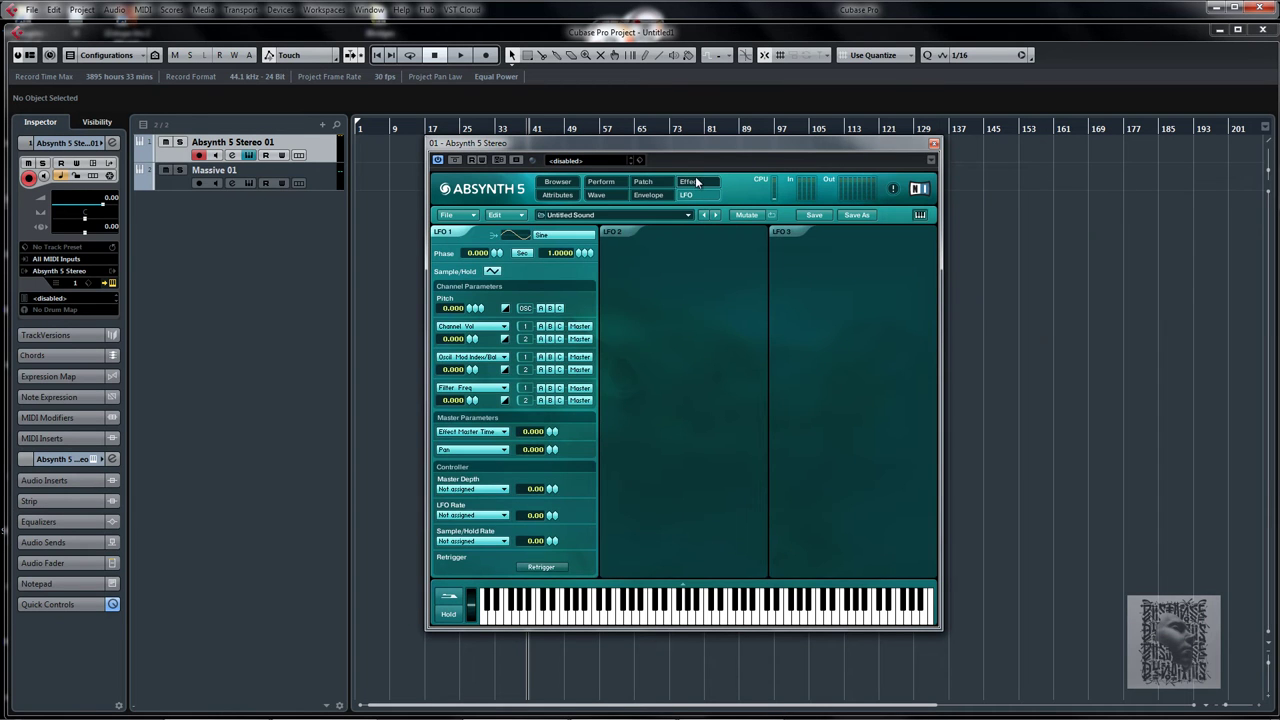
{"action": "left_click", "coordinate": [697, 182]}
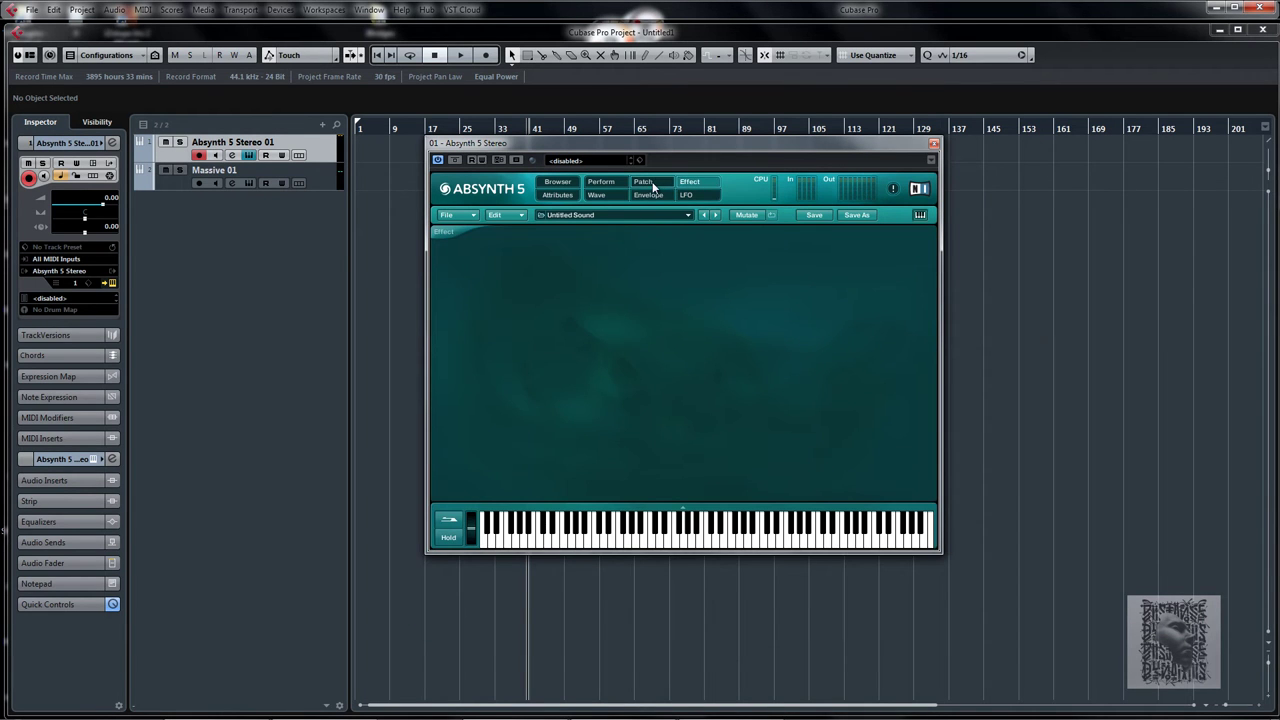
{"action": "left_click", "coordinate": [653, 187]}
{"action": "left_click", "coordinate": [613, 186]}
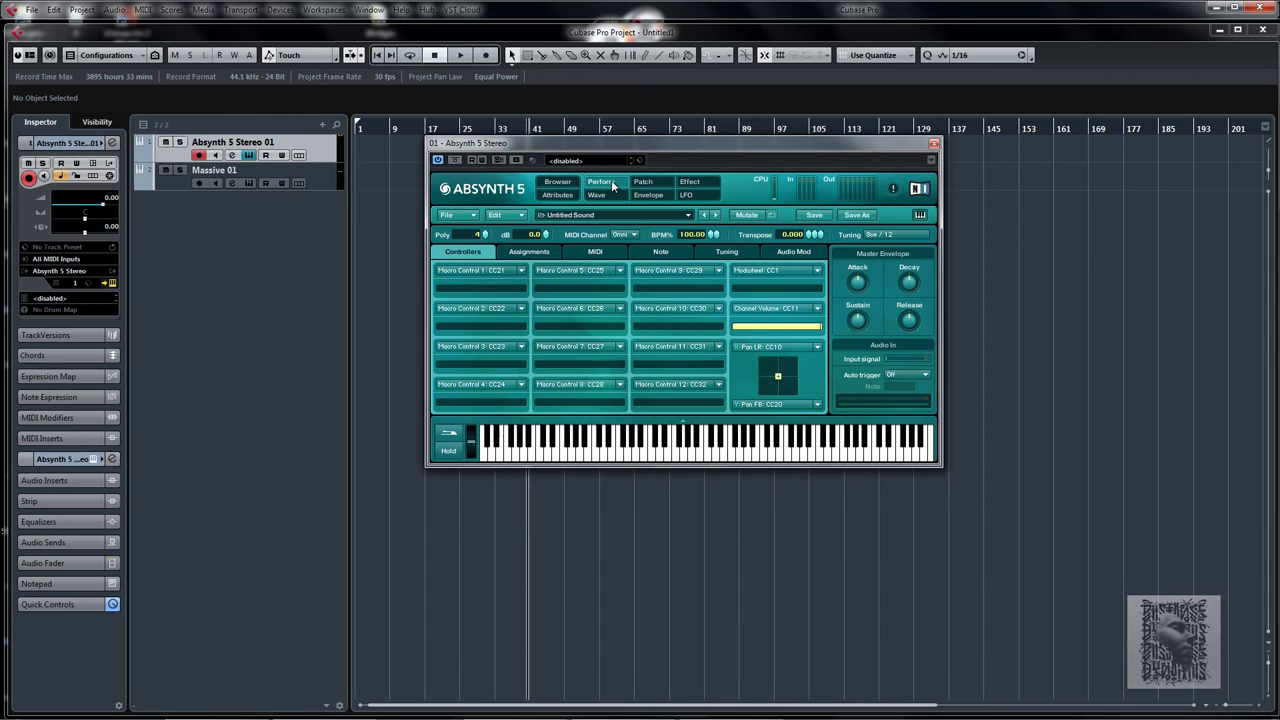
{"action": "left_click", "coordinate": [603, 193]}
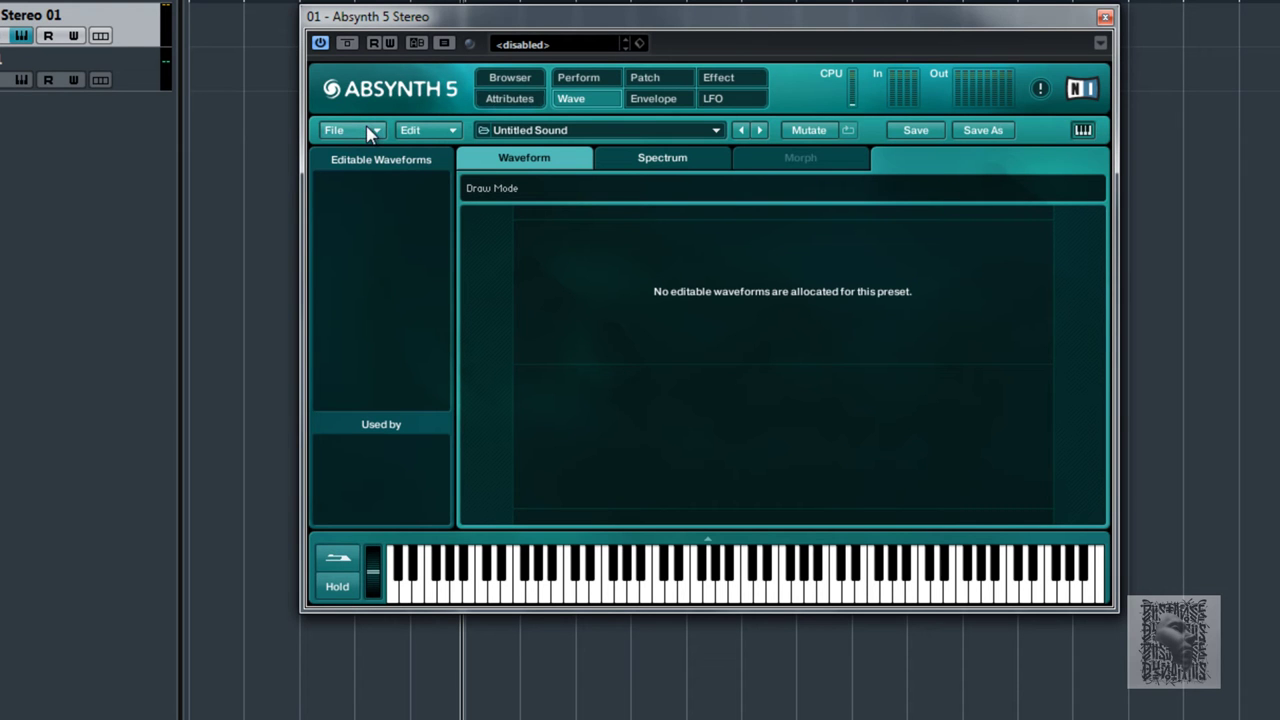
Review the Perform and LFO pages and open the Patch page
{"action": "left_click", "coordinate": [572, 84]}
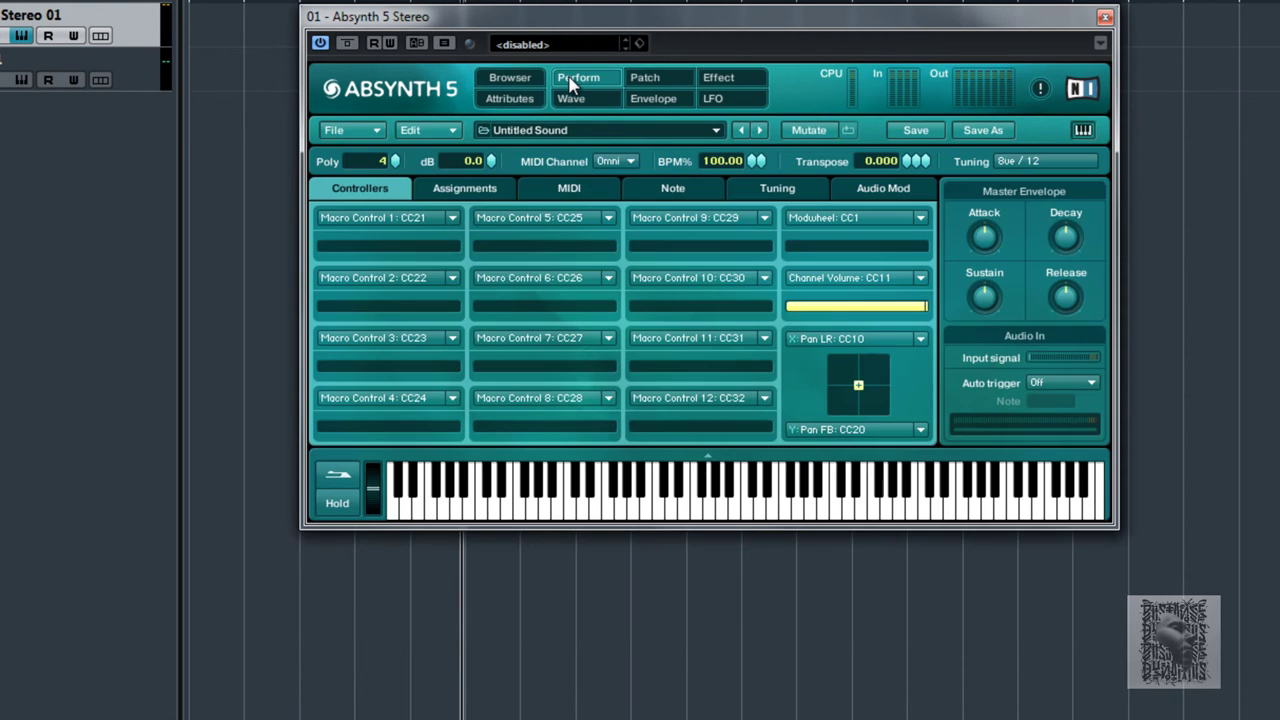
{"action": "left_click", "coordinate": [652, 80]}
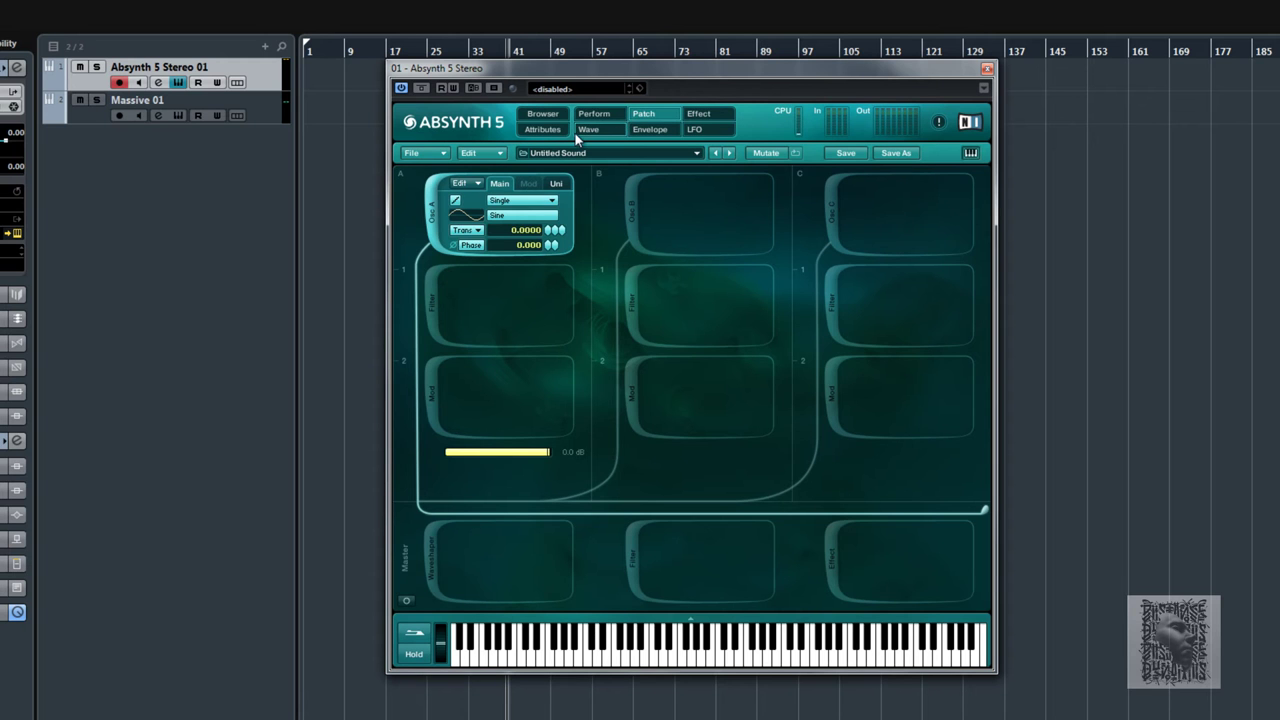
{"action": "left_click", "coordinate": [694, 129]}
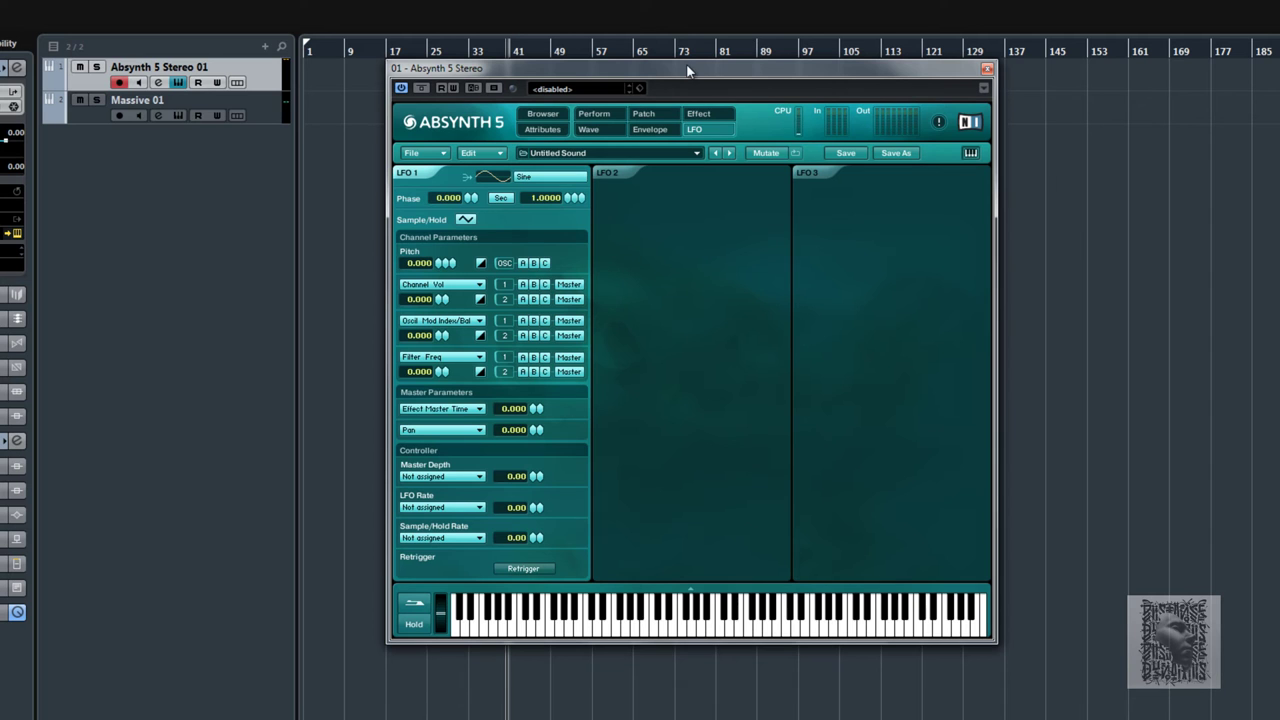
{"action": "left_click", "coordinate": [589, 112]}
{"action": "left_click", "coordinate": [643, 112]}
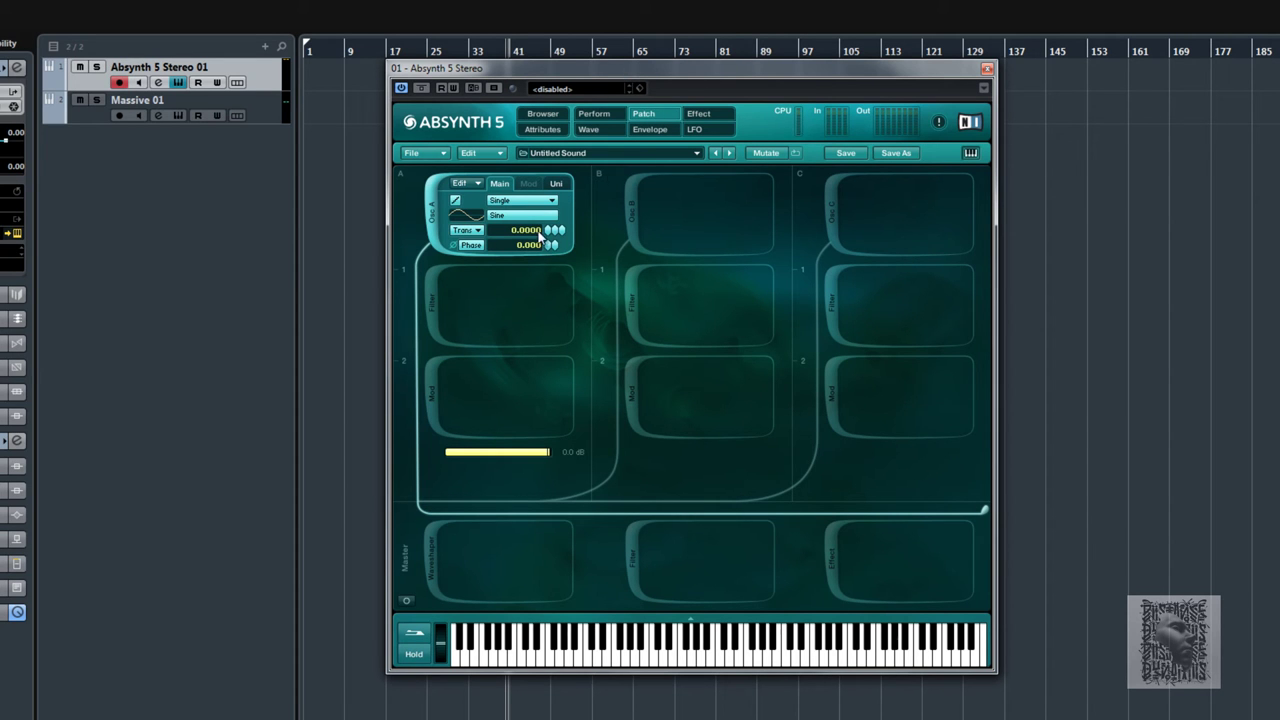
Transpose oscillator A to -12 and set its type to Double
{"action": "left_click", "coordinate": [428, 220]}
{"action": "left_click", "coordinate": [432, 155]}
{"action": "left_click", "coordinate": [435, 162]}
{"action": "left_click_drag", "start_coordinate": [552, 235], "coordinate": [551, 246]}
{"action": "left_click", "coordinate": [552, 203]}
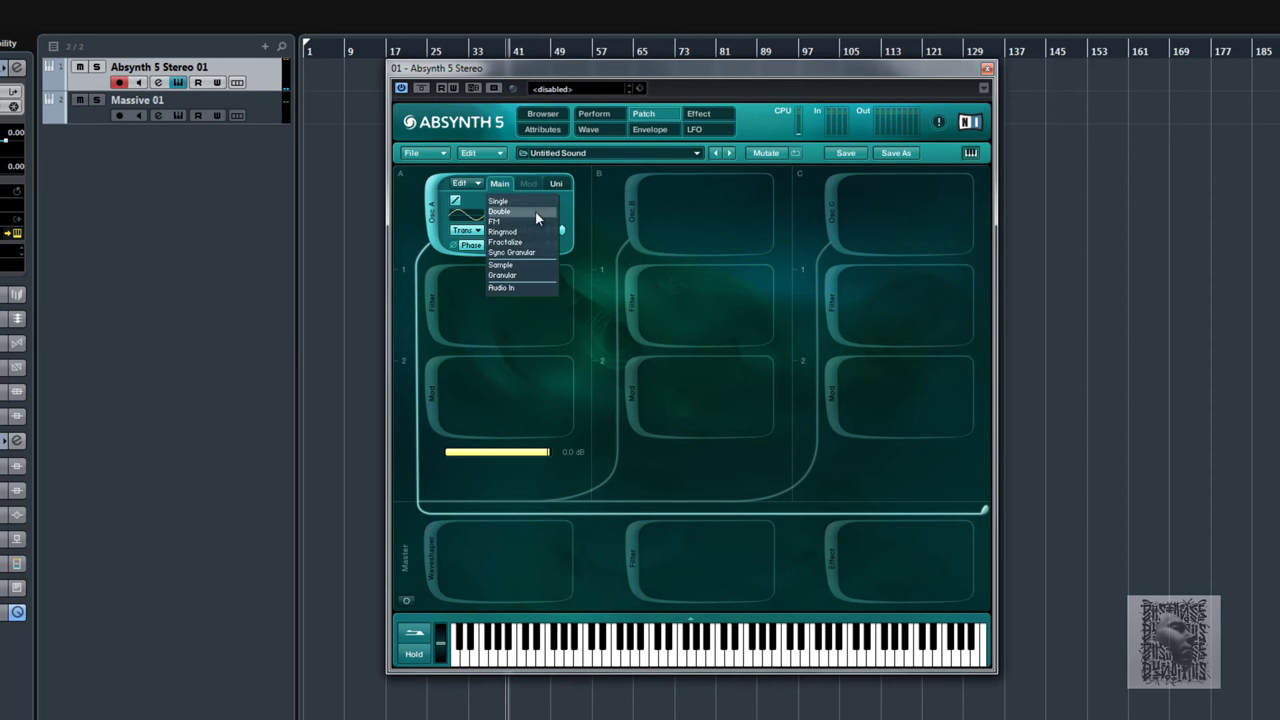
{"action": "left_click", "coordinate": [535, 210]}
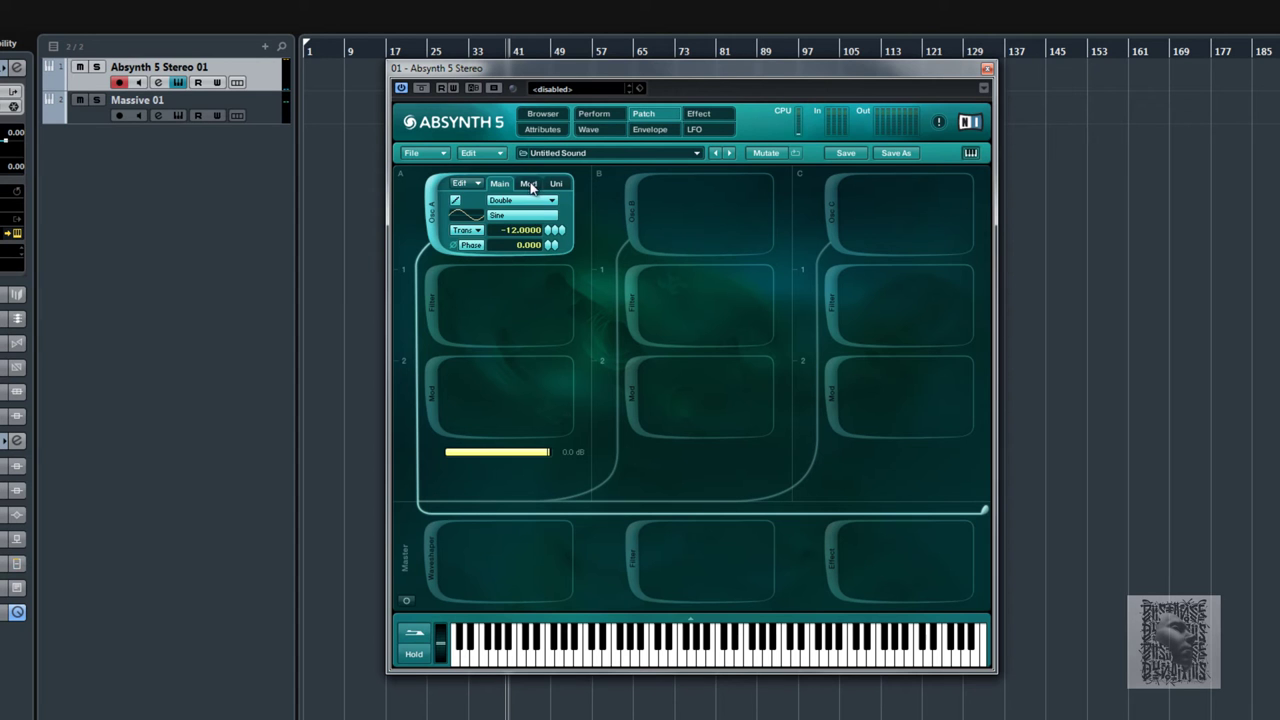
Choose the Saw_real wave for oscillator A's modulation section and transpose that section to -12
{"action": "left_click", "coordinate": [529, 184]}
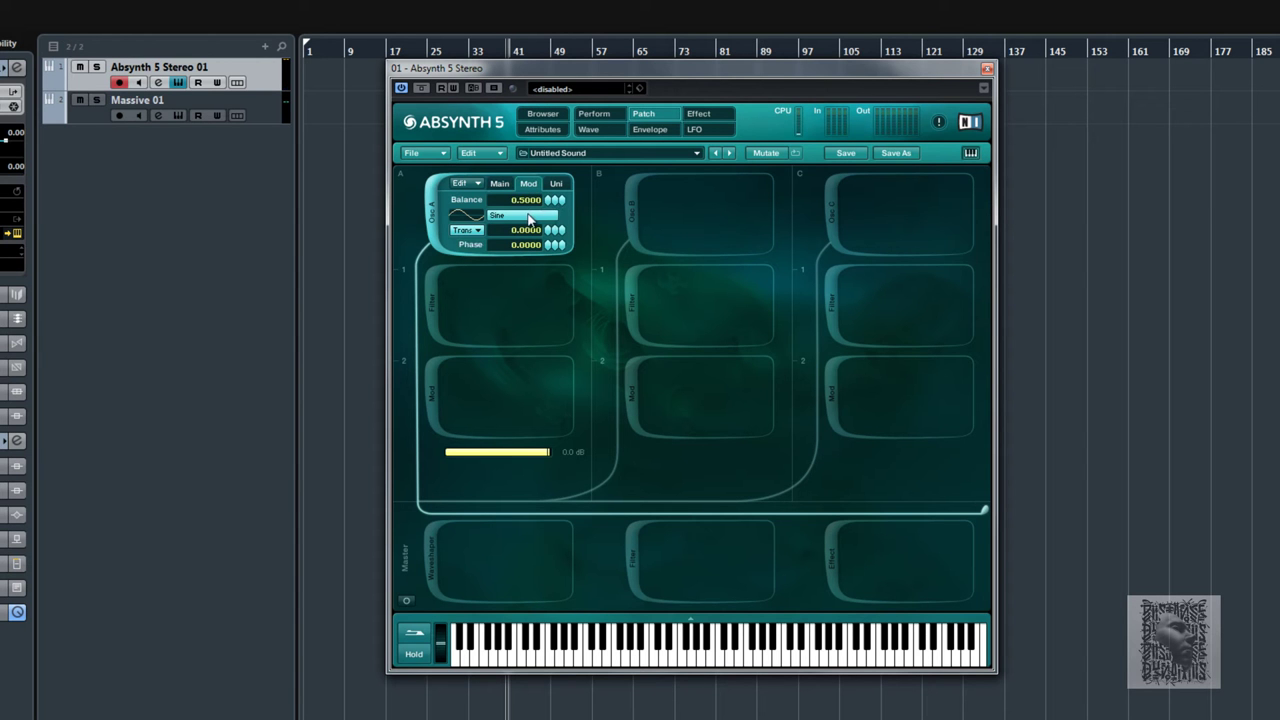
{"action": "left_click", "coordinate": [528, 218]}
{"action": "left_click", "coordinate": [588, 260]}
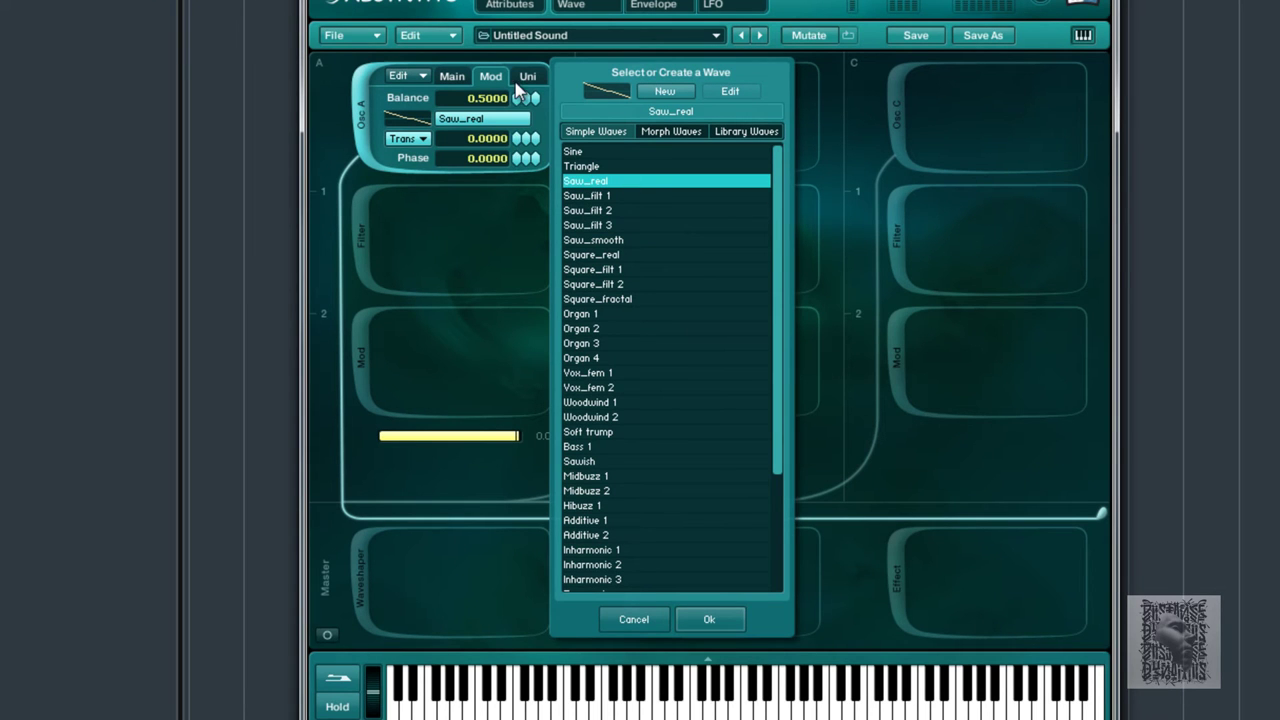
{"action": "left_click", "coordinate": [519, 145]}
{"action": "left_click_drag", "start_coordinate": [519, 145], "coordinate": [518, 157]}
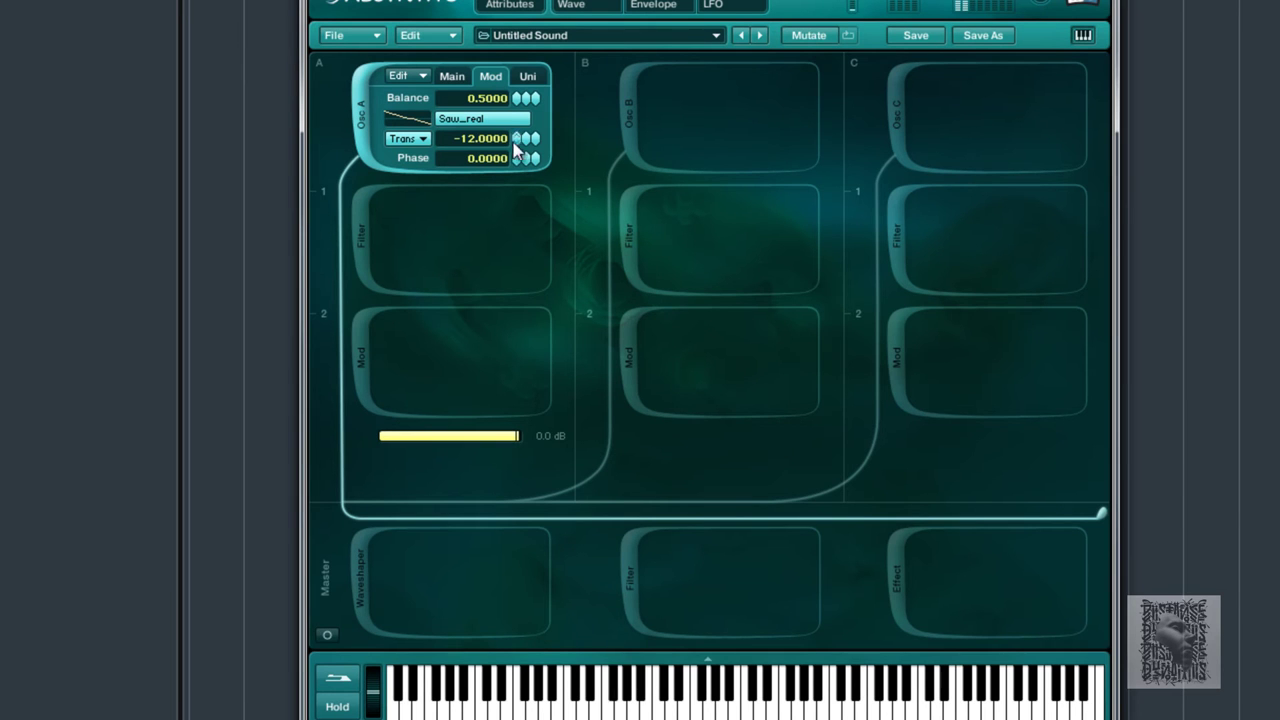
Switch oscillator A's type to FM
{"action": "left_click", "coordinate": [450, 77]}
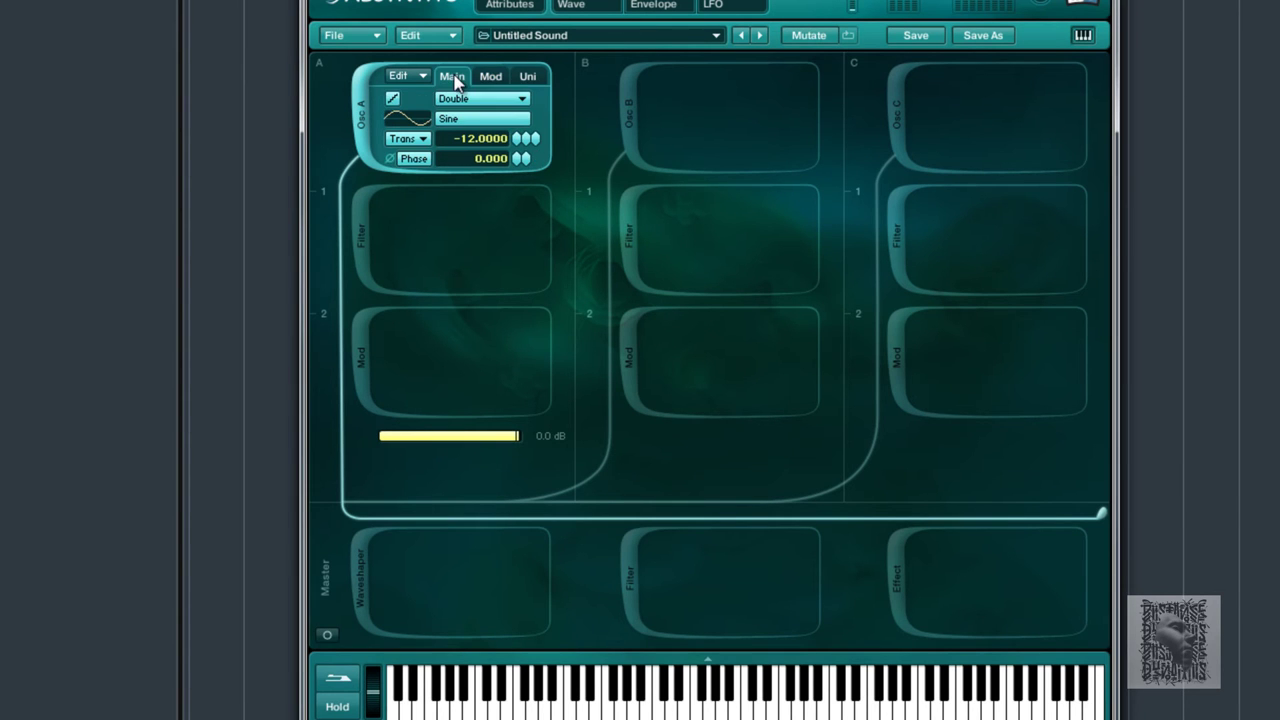
{"action": "left_click", "coordinate": [478, 110]}
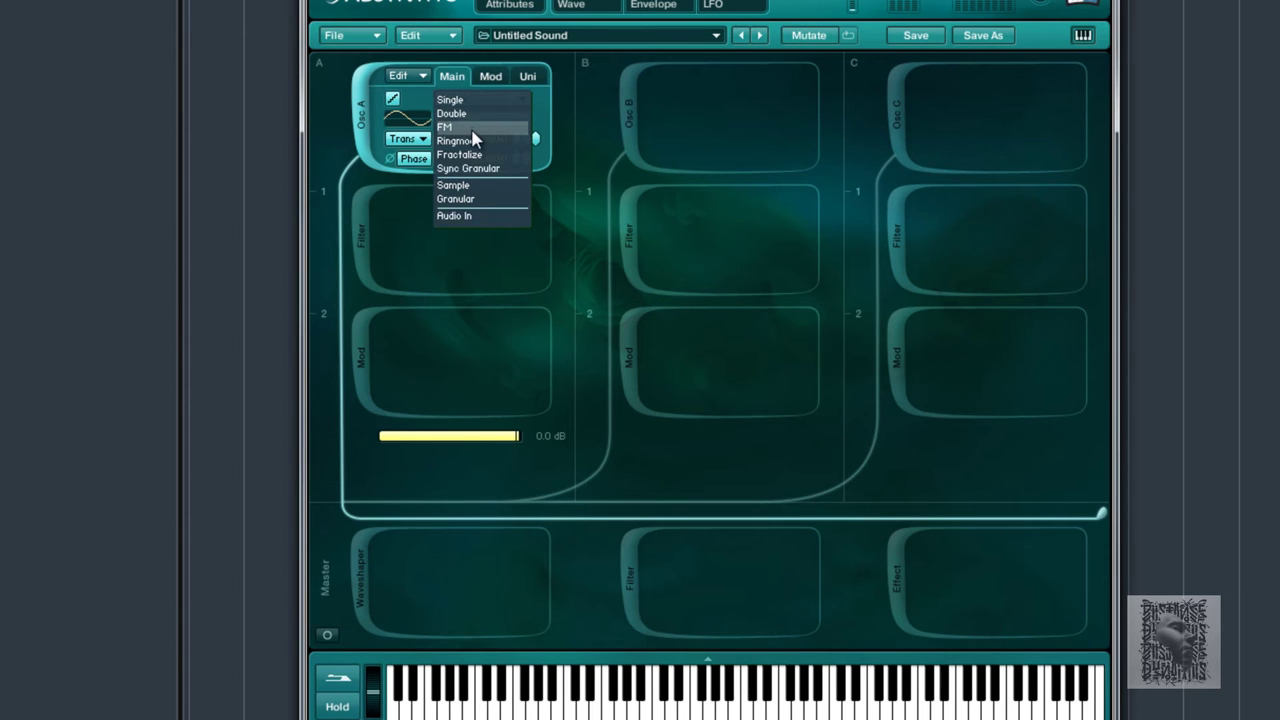
{"action": "left_click", "coordinate": [474, 128]}
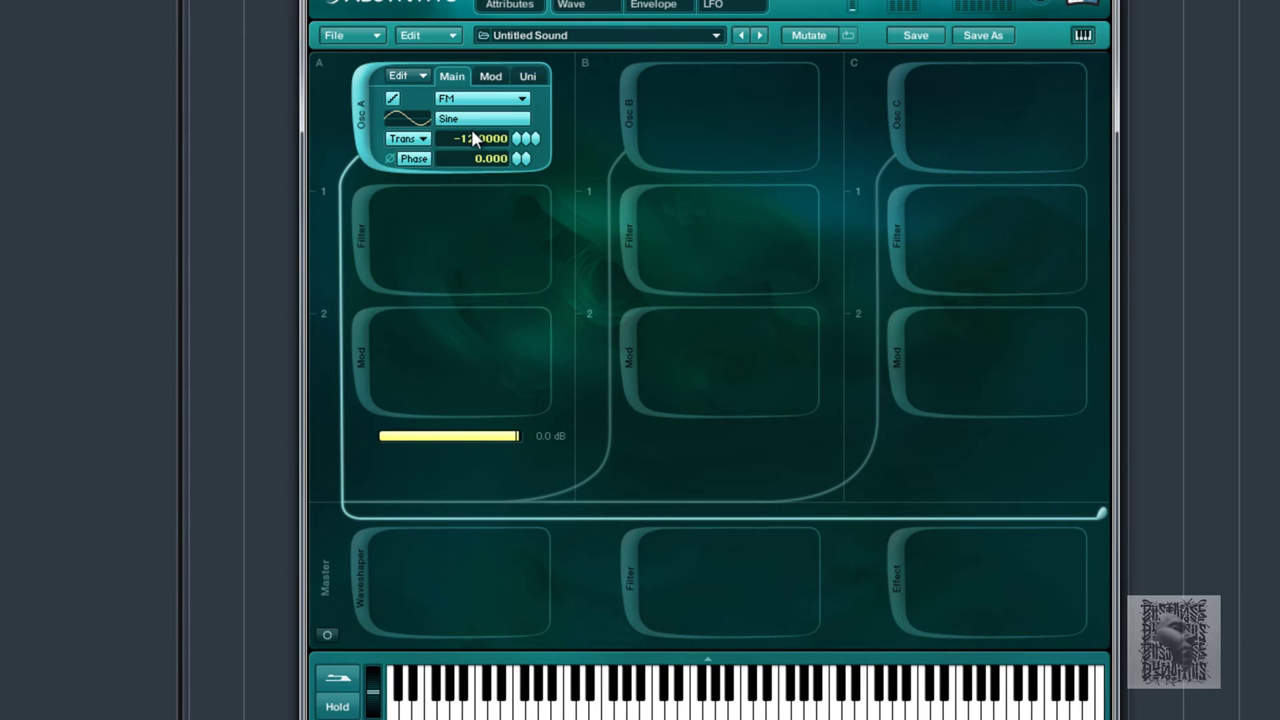
Set oscillator A's modulator wave to Sine and vary its FM index
{"action": "left_click", "coordinate": [492, 78]}
{"action": "left_click", "coordinate": [455, 77]}
{"action": "left_click", "coordinate": [488, 77]}
{"action": "left_click", "coordinate": [500, 128]}
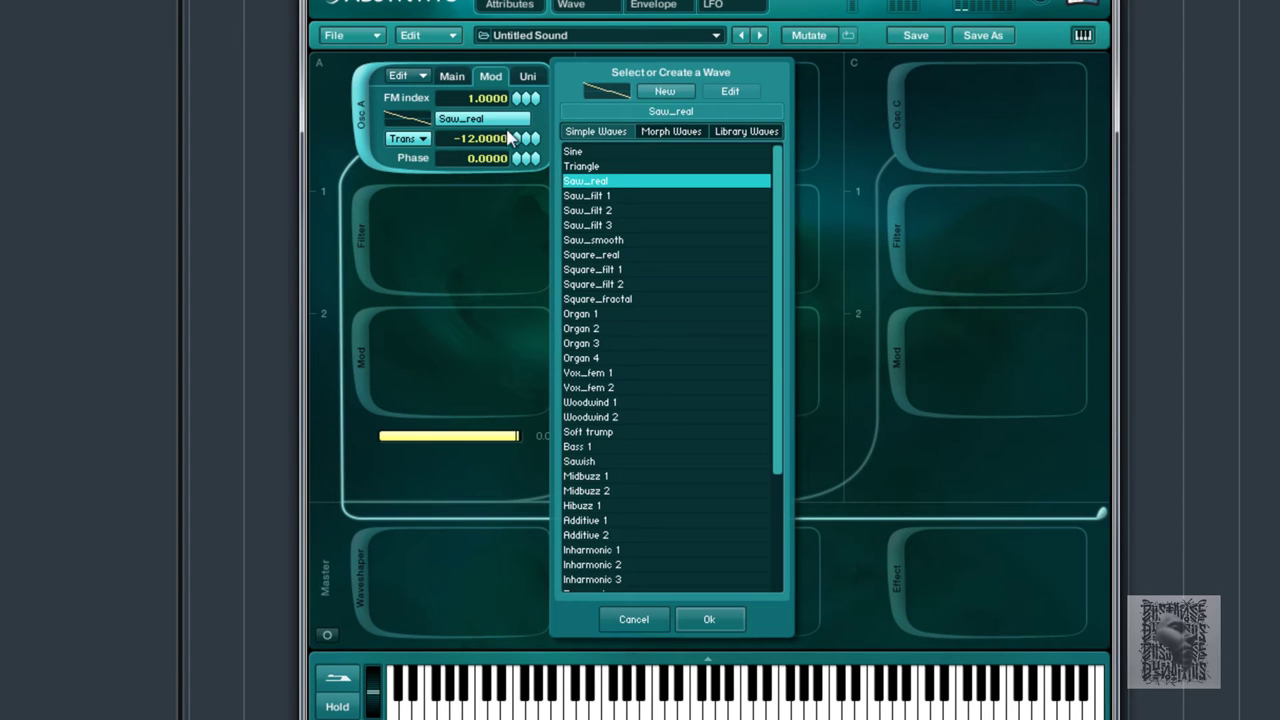
{"action": "left_click", "coordinate": [582, 152]}
{"action": "left_click_drag", "start_coordinate": [510, 105], "coordinate": [524, 160]}
Try the Ringmod and Fractalize types on oscillator A, with its transposition set to 0
{"action": "left_click", "coordinate": [452, 77]}
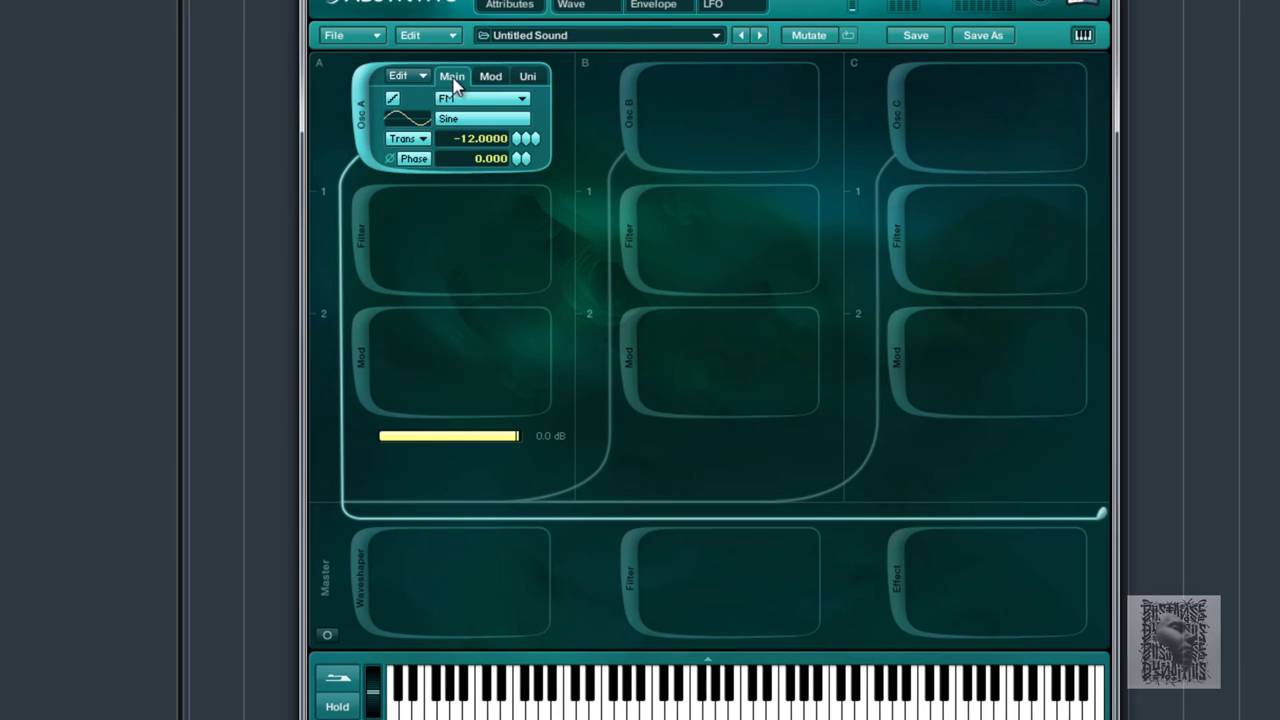
{"action": "left_click", "coordinate": [497, 98]}
{"action": "left_click", "coordinate": [490, 141]}
{"action": "mouse_move", "coordinate": [518, 145]}
{"action": "left_mouse_down"}
{"action": "mouse_move", "coordinate": [536, 92]}
{"action": "mouse_move", "coordinate": [524, 156]}
{"action": "mouse_move", "coordinate": [524, 131]}
{"action": "left_mouse_up"}
{"action": "left_click", "coordinate": [518, 98]}
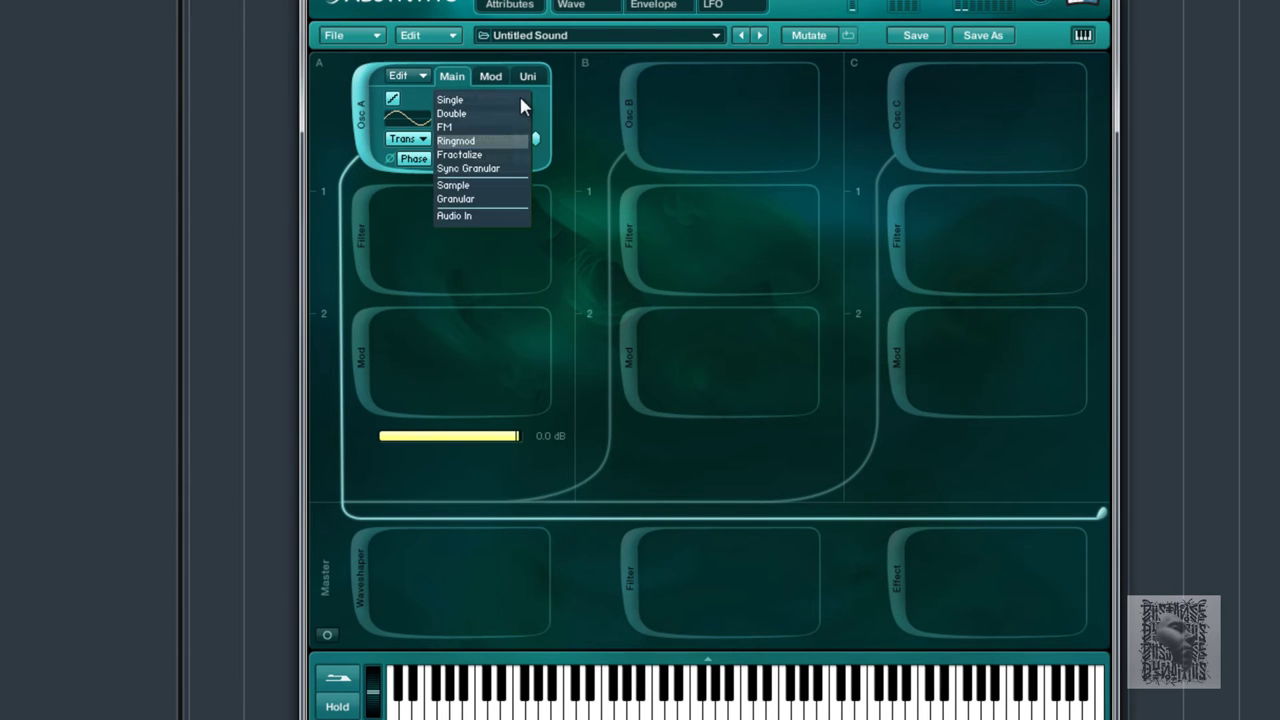
{"action": "left_click", "coordinate": [493, 156]}
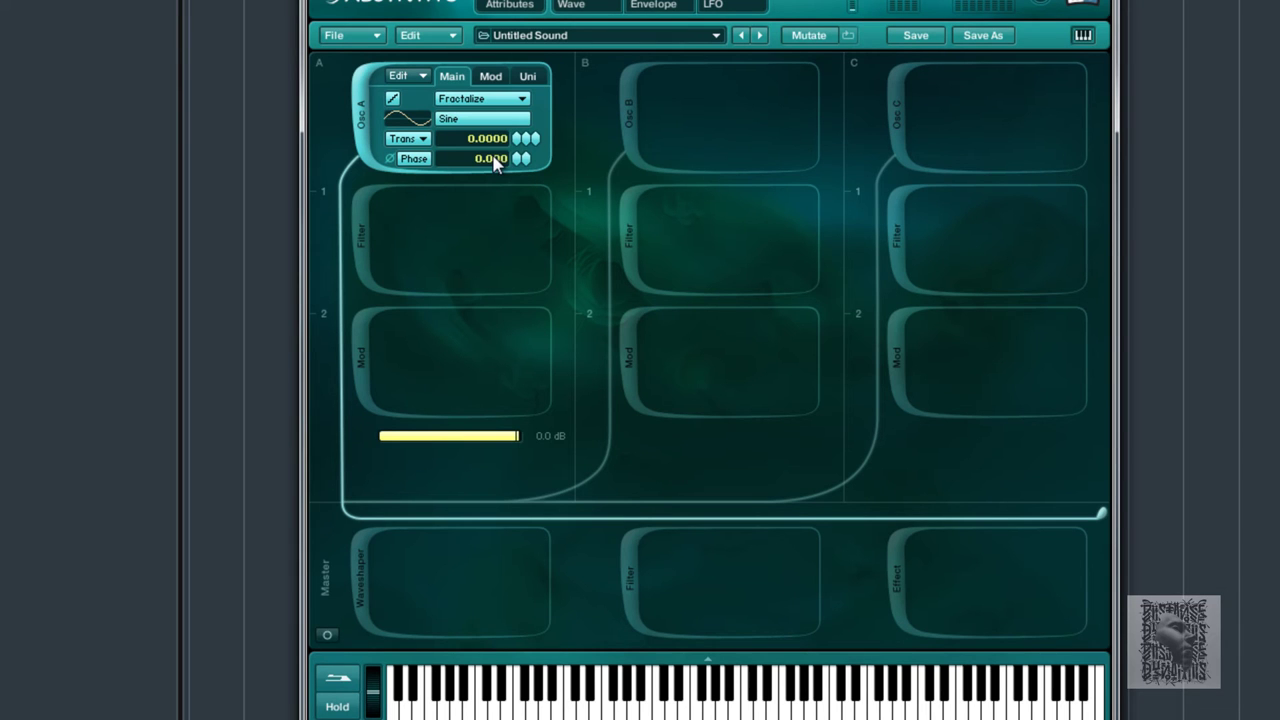
Switch oscillator A to the Sample type and load the audio file 13004_02
{"action": "left_click", "coordinate": [507, 99]}
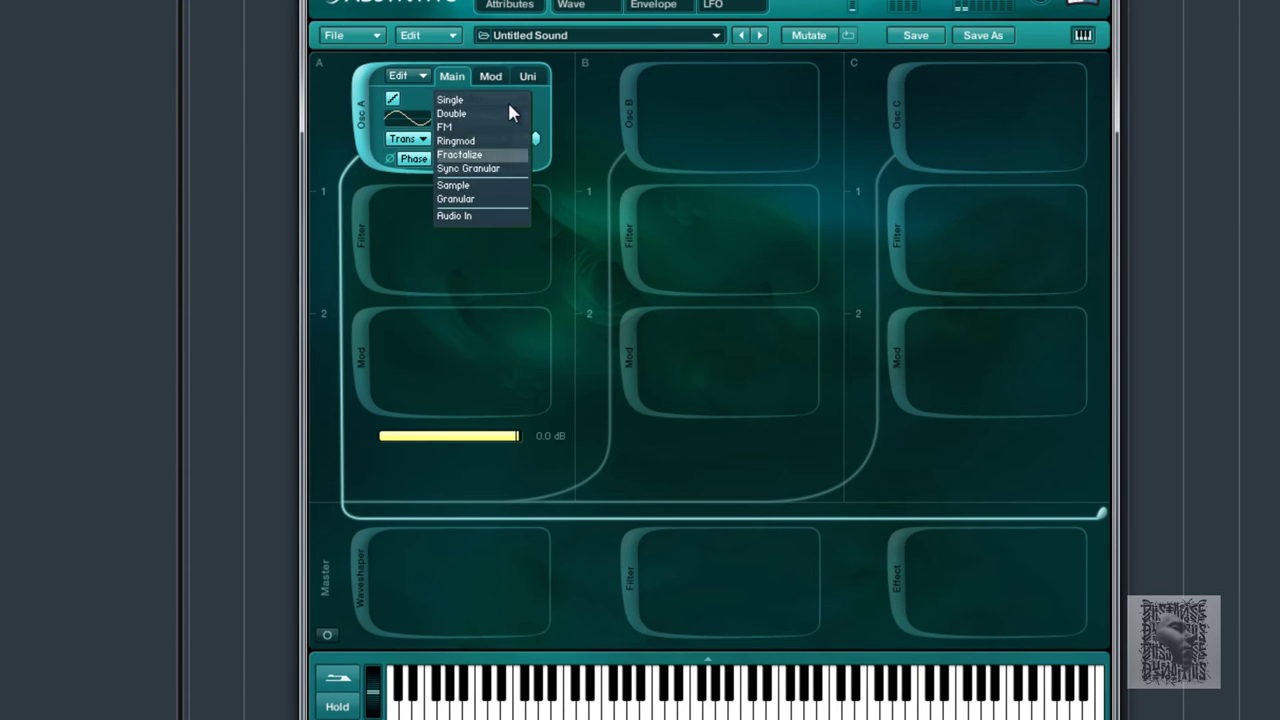
{"action": "left_click", "coordinate": [475, 186]}
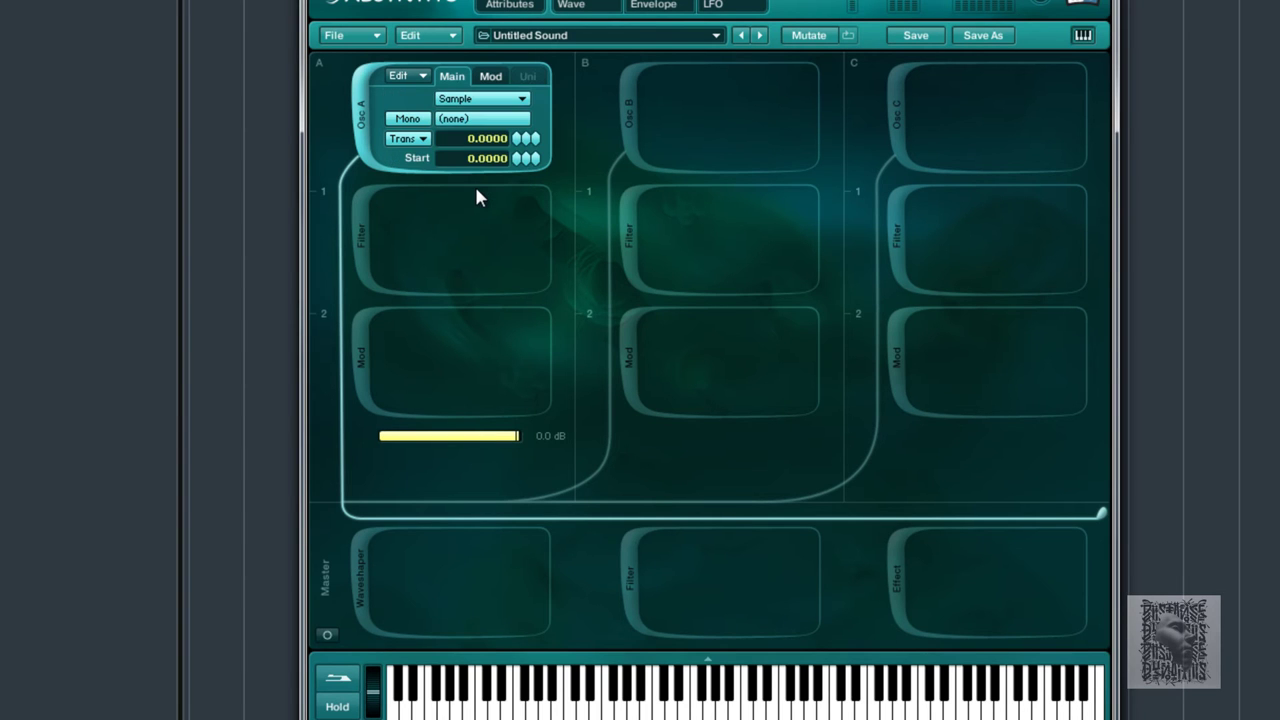
{"action": "left_click", "coordinate": [467, 124]}
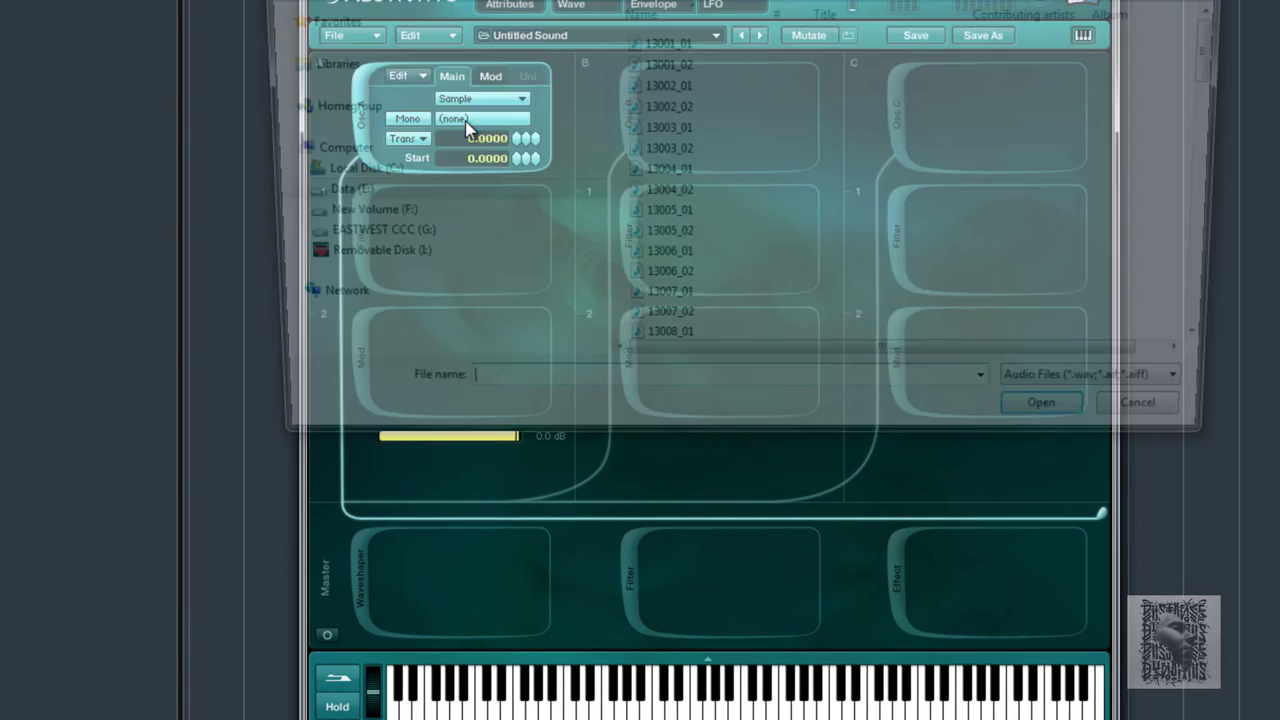
{"action": "left_click", "coordinate": [675, 198]}
{"action": "left_click", "coordinate": [1070, 431]}
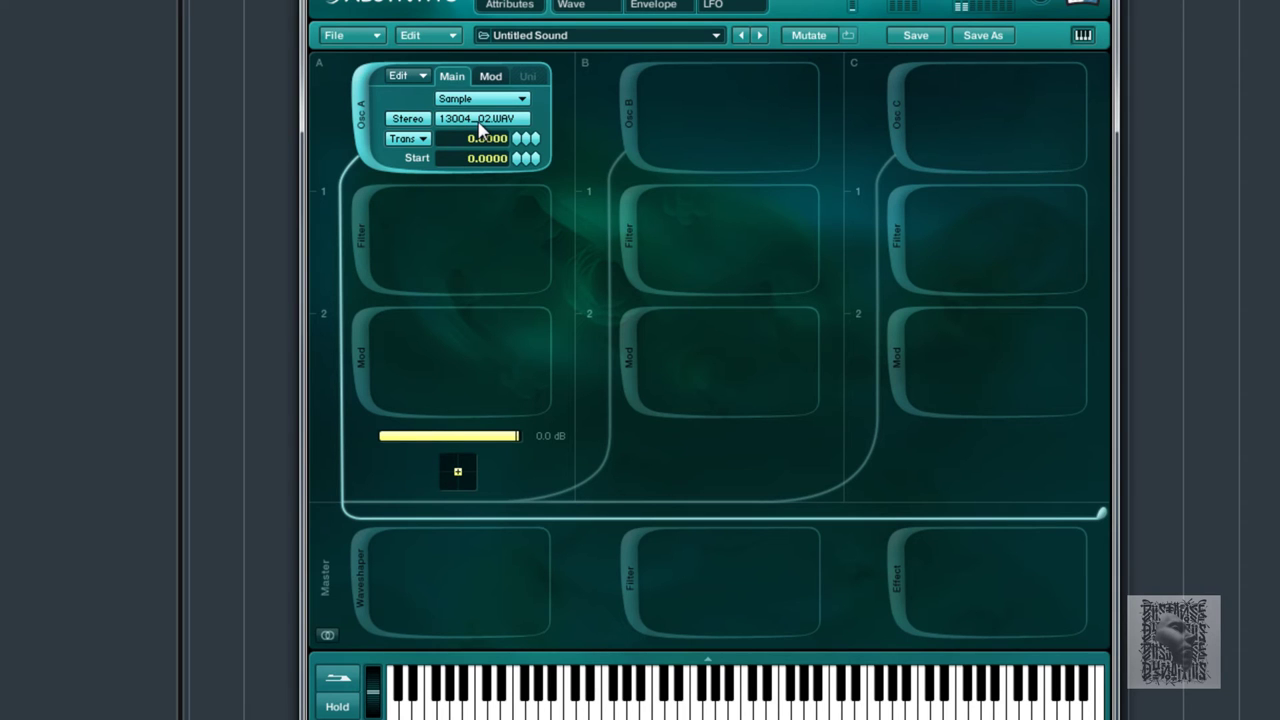
Switch oscillator A to the Granular type and transpose it to -14
{"action": "left_click", "coordinate": [493, 100]}
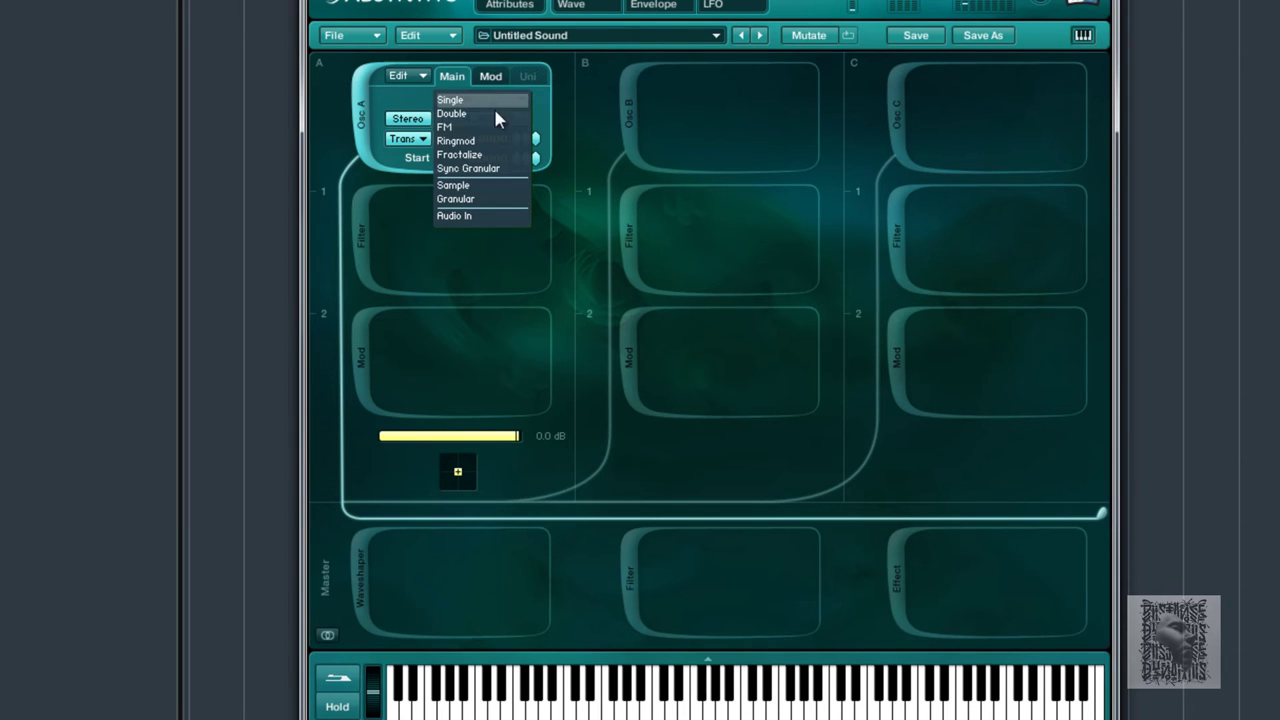
{"action": "left_click", "coordinate": [481, 202]}
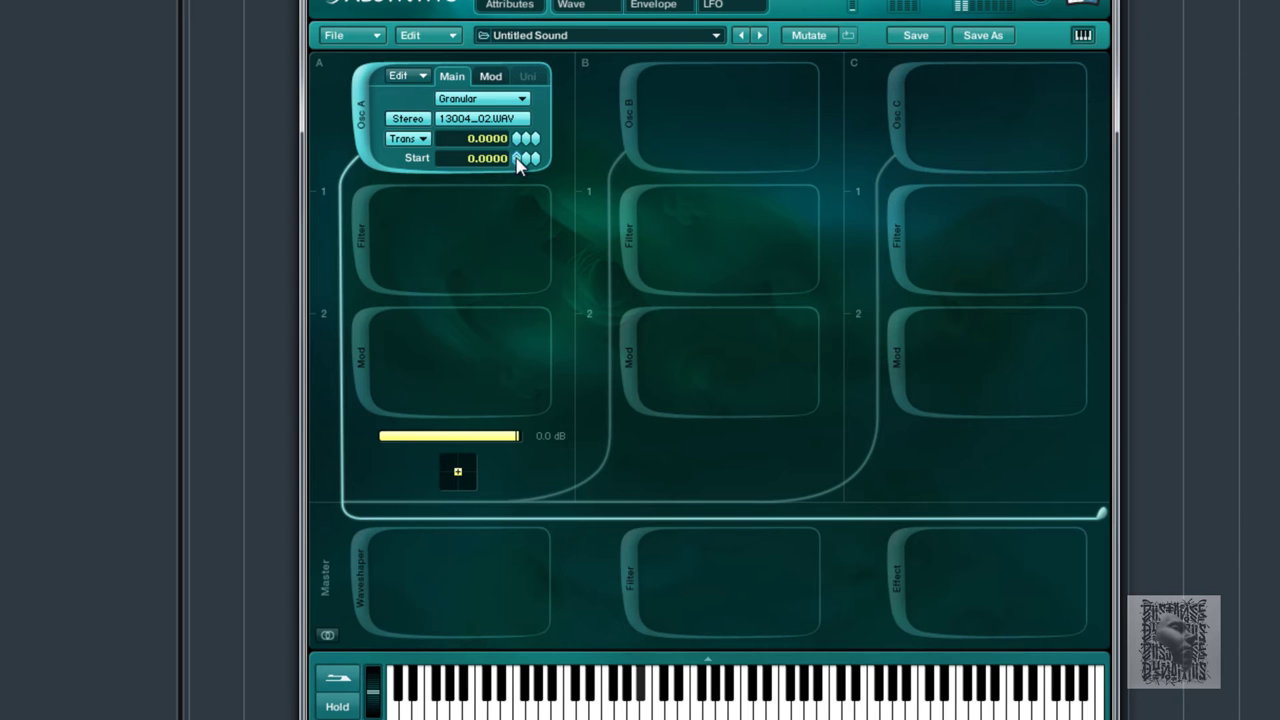
{"action": "left_click_drag", "start_coordinate": [519, 145], "coordinate": [521, 153]}
Vary the granular Time % of oscillator A and set it to 0
{"action": "left_click", "coordinate": [490, 76]}
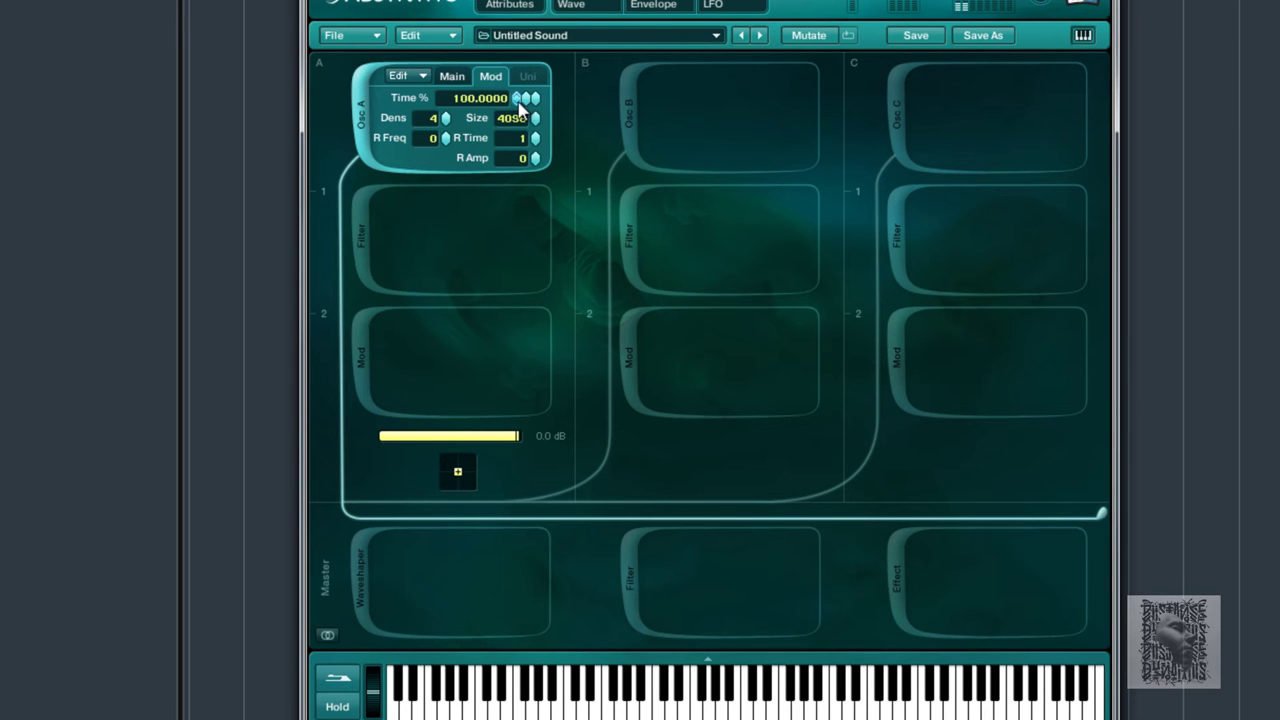
{"action": "left_click_drag", "start_coordinate": [520, 108], "coordinate": [523, 186]}
{"action": "left_click_drag", "start_coordinate": [518, 104], "coordinate": [530, 188]}
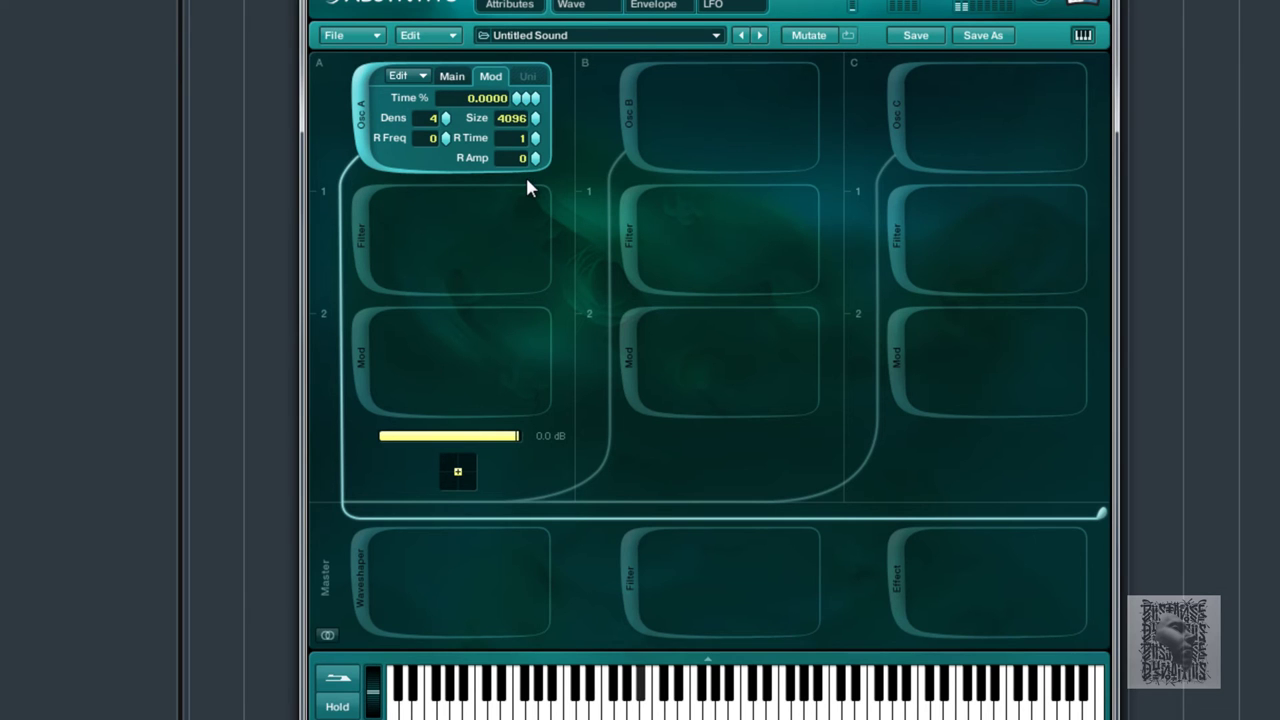
{"action": "left_click_drag", "start_coordinate": [518, 101], "coordinate": [573, 57]}
Set oscillator A's grain size to 10000 and adjust its random time and density
{"action": "left_click", "coordinate": [536, 116]}
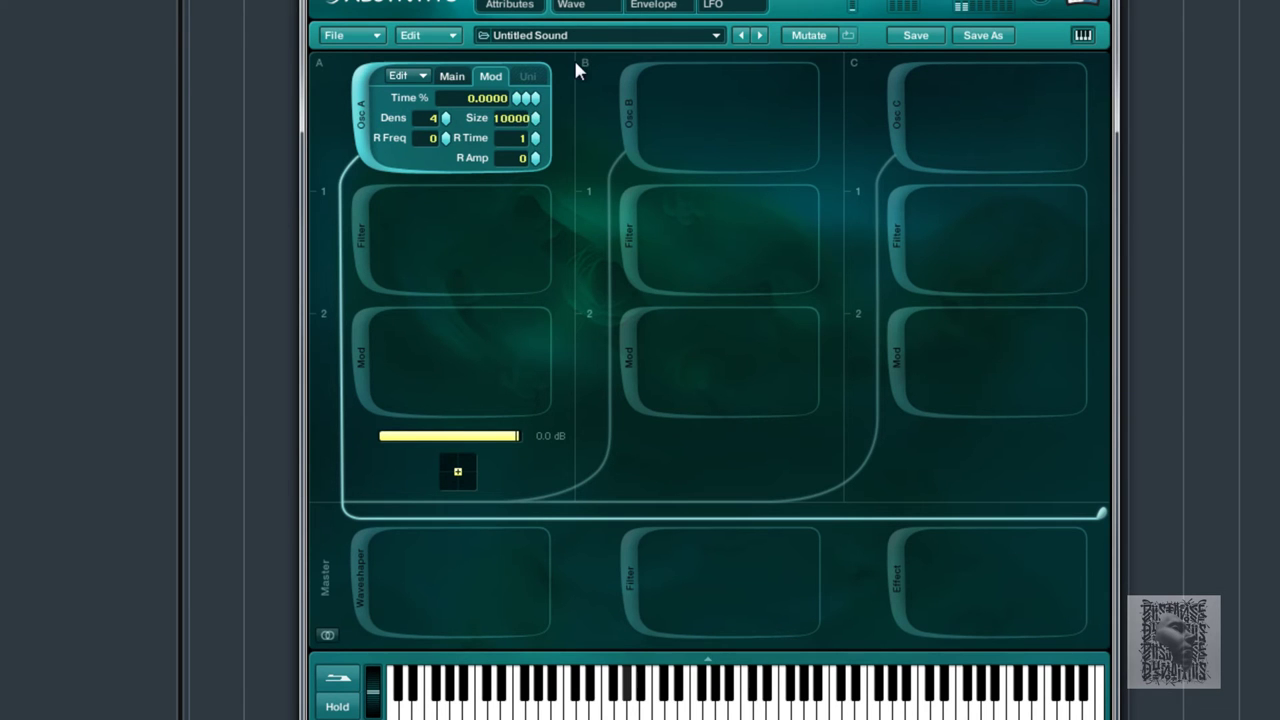
{"action": "left_click_drag", "start_coordinate": [540, 146], "coordinate": [555, 86]}
{"action": "left_click_drag", "start_coordinate": [536, 152], "coordinate": [531, 163]}
{"action": "left_click_drag", "start_coordinate": [443, 116], "coordinate": [460, 86]}
Return oscillator A to the Single type
{"action": "left_click", "coordinate": [452, 77]}
{"action": "left_click", "coordinate": [516, 99]}
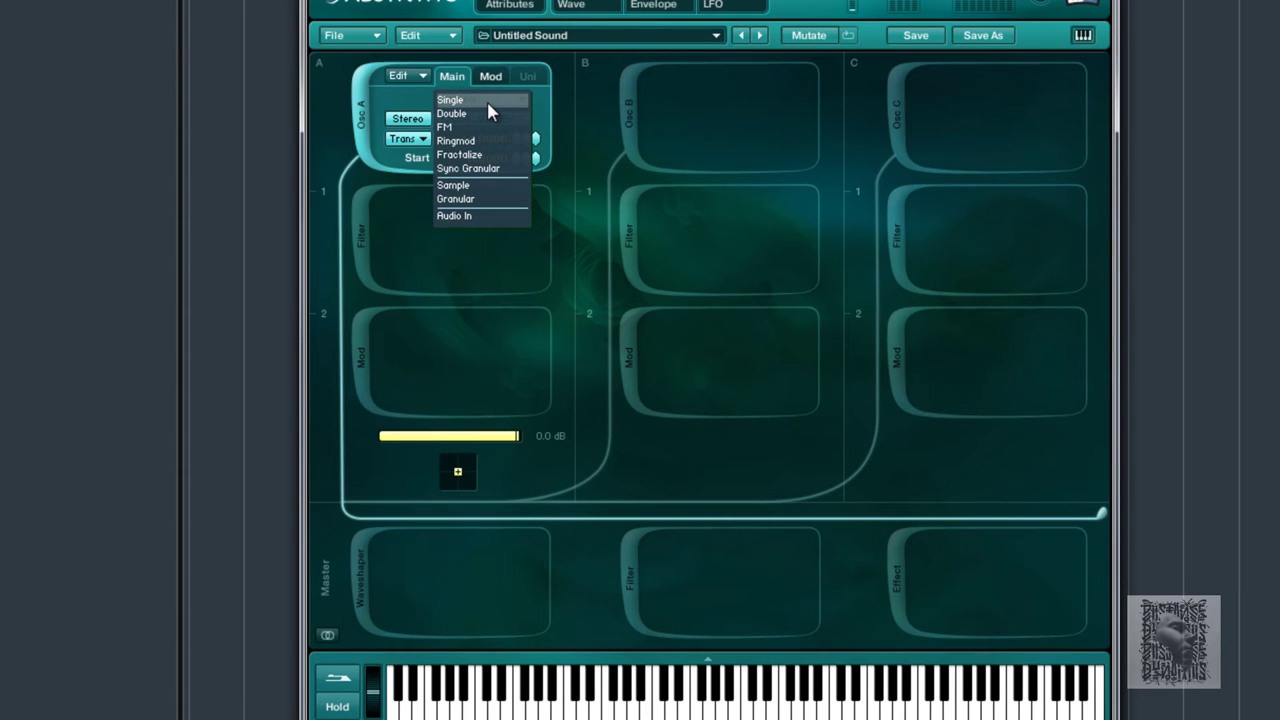
{"action": "left_click", "coordinate": [486, 101]}
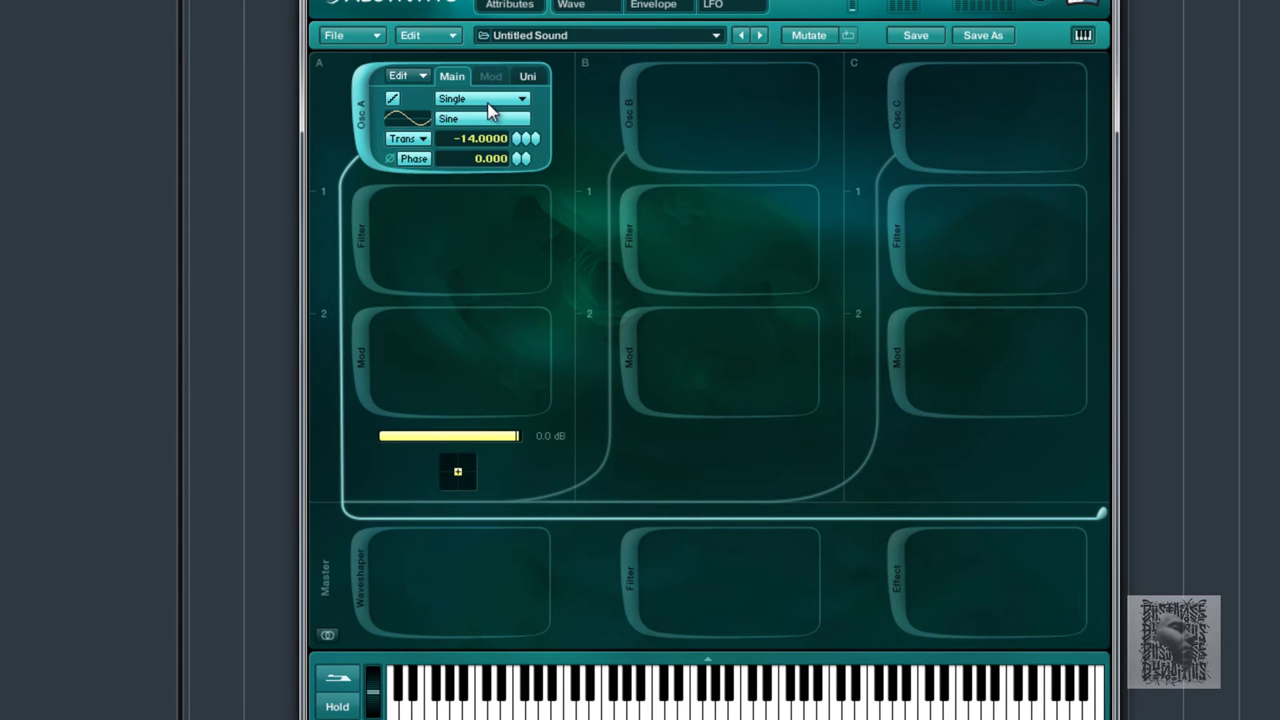
Enable oscillators B and C, switch oscillator B to the Double type, and look over its main and modulation settings
{"action": "left_click", "coordinate": [627, 104]}
{"action": "left_click", "coordinate": [897, 105]}
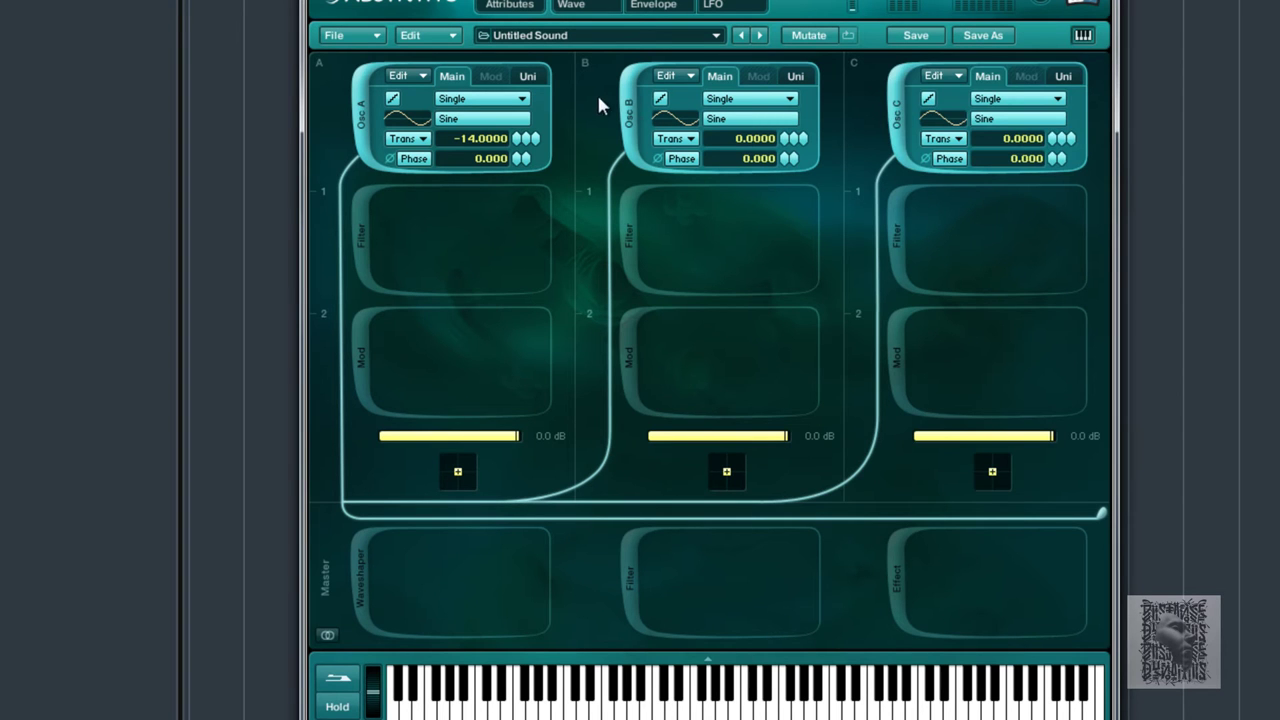
{"action": "left_click", "coordinate": [766, 97]}
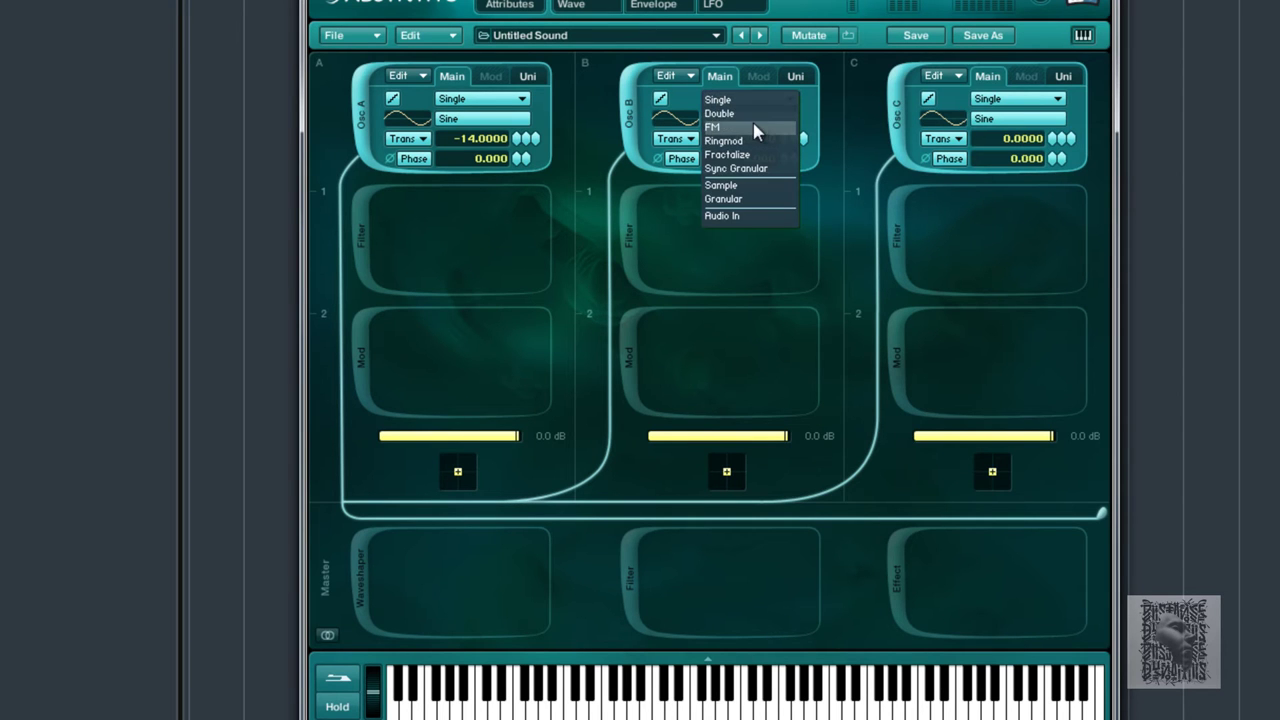
{"action": "left_click", "coordinate": [756, 115]}
{"action": "left_click", "coordinate": [759, 77]}
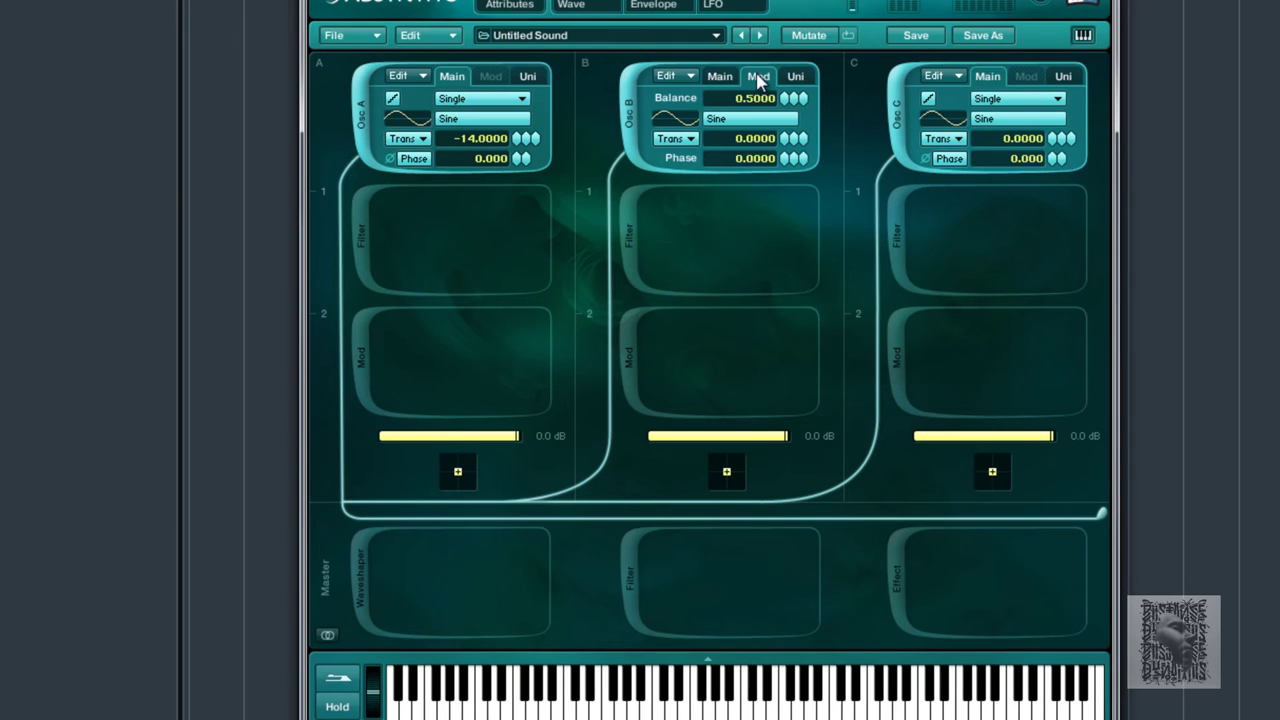
{"action": "left_click", "coordinate": [720, 80]}
{"action": "left_click", "coordinate": [750, 80]}
{"action": "left_click", "coordinate": [720, 80]}
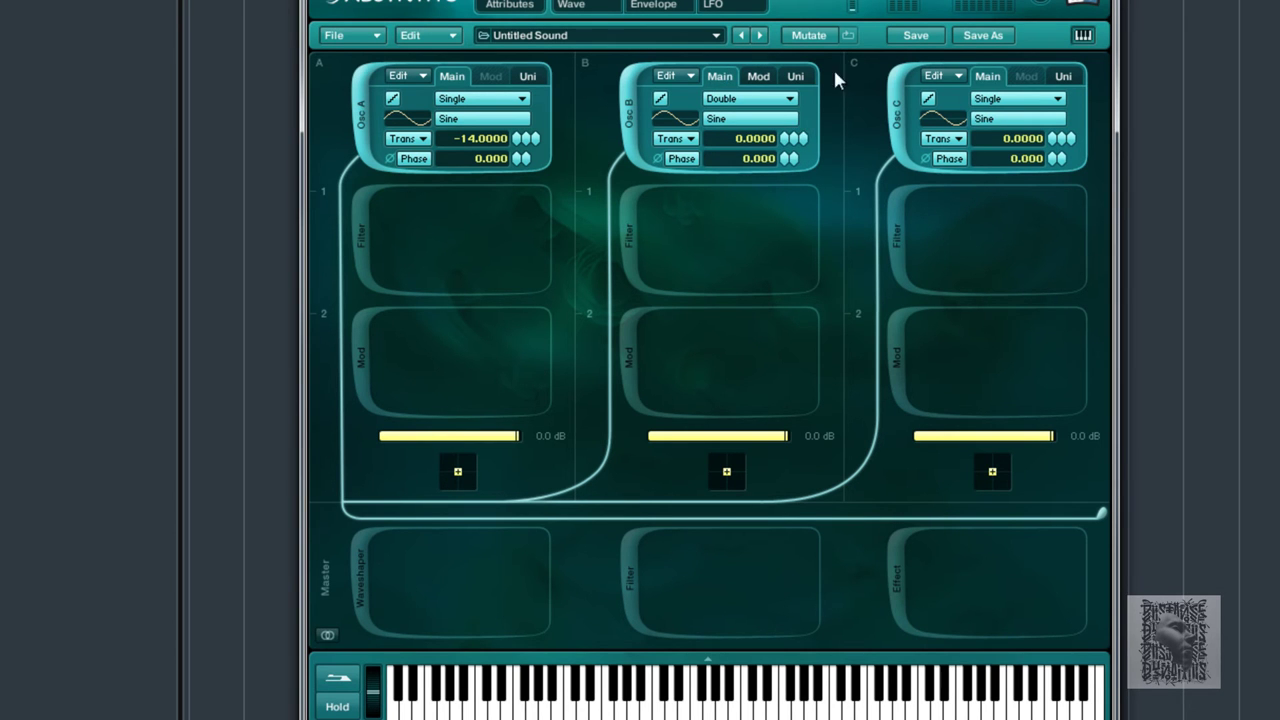
Switch oscillators C and B off again, leaving only oscillator A active
{"action": "left_click", "coordinate": [896, 96]}
{"action": "left_click", "coordinate": [633, 118]}
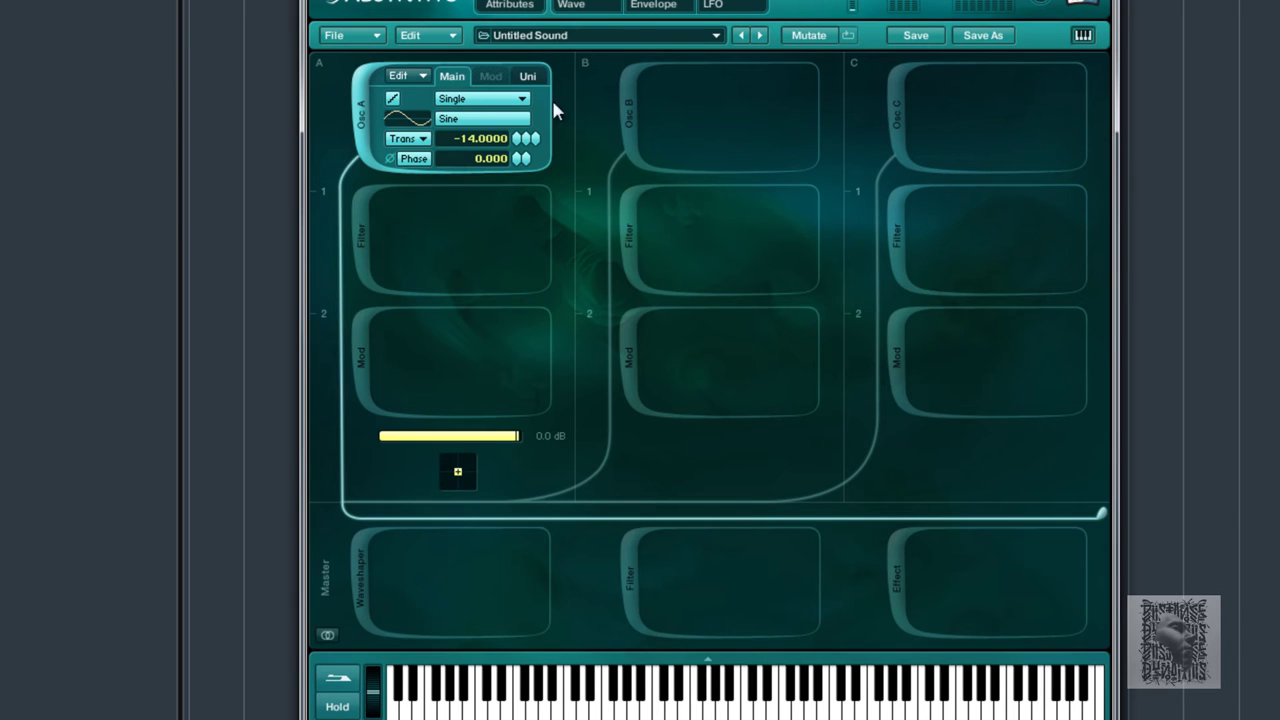
Enable the filter module below oscillator A and raise its LPF 4 Pole cutoff to 22000 Hz
{"action": "left_click", "coordinate": [364, 240]}
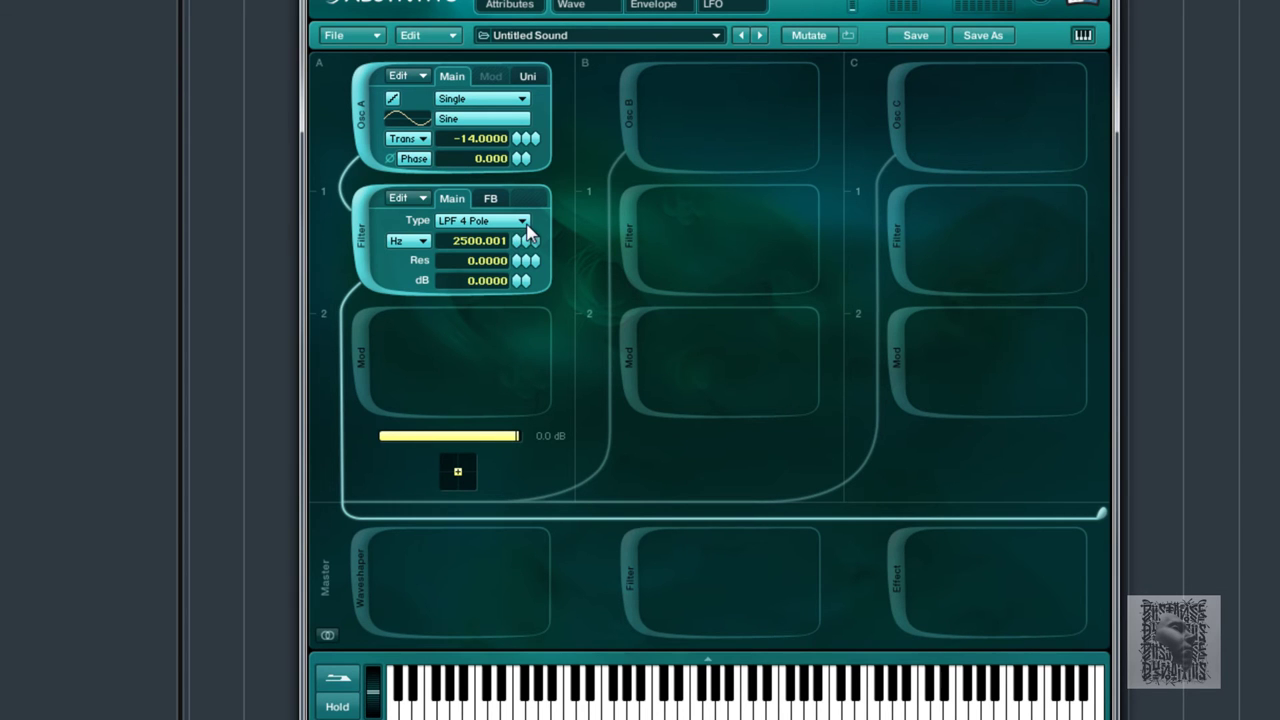
{"action": "left_click_drag", "start_coordinate": [527, 237], "coordinate": [554, 97]}
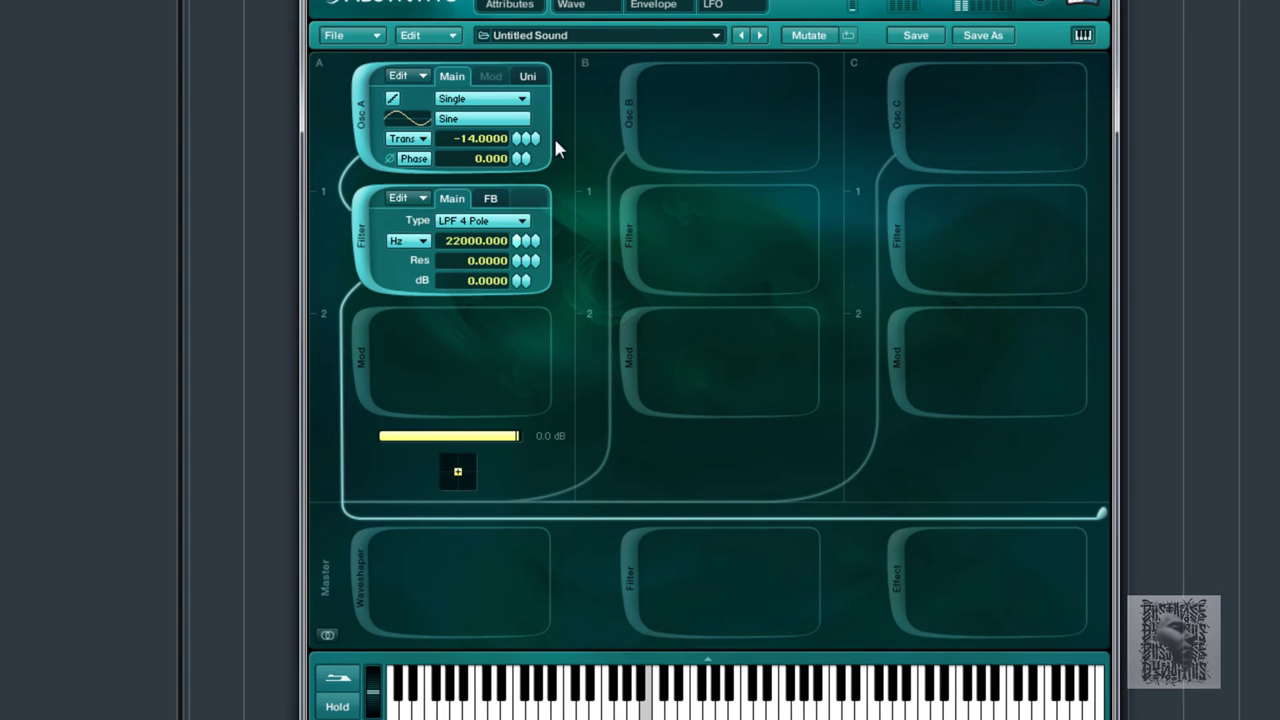
Set oscillator A's waveform to the simple wave Square_real
{"action": "left_click", "coordinate": [520, 119]}
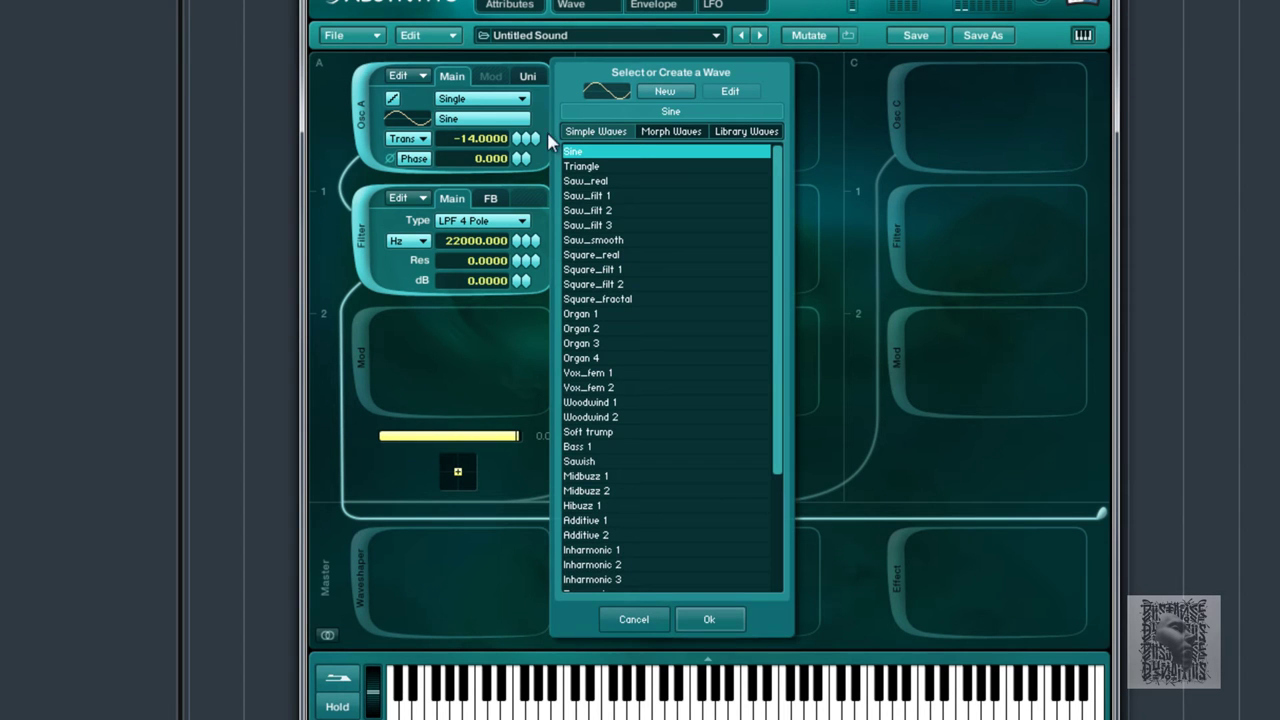
{"action": "left_click", "coordinate": [609, 256]}
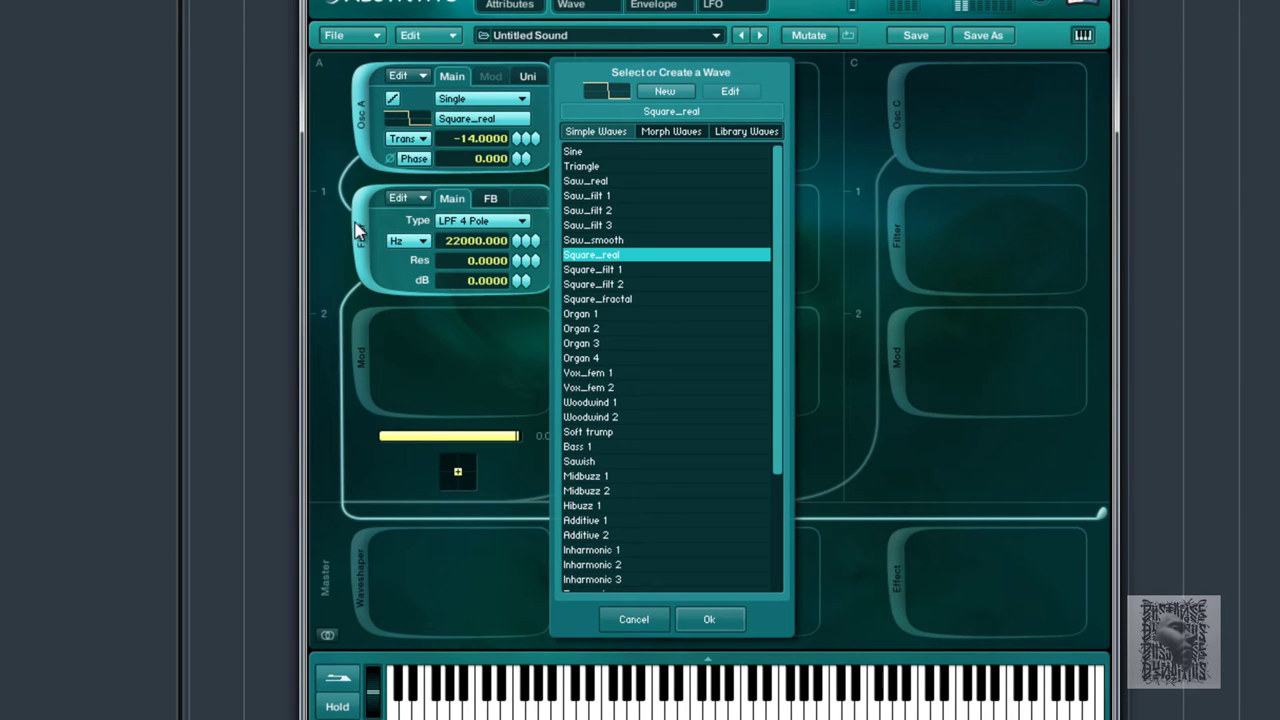
{"action": "left_click", "coordinate": [709, 619]}
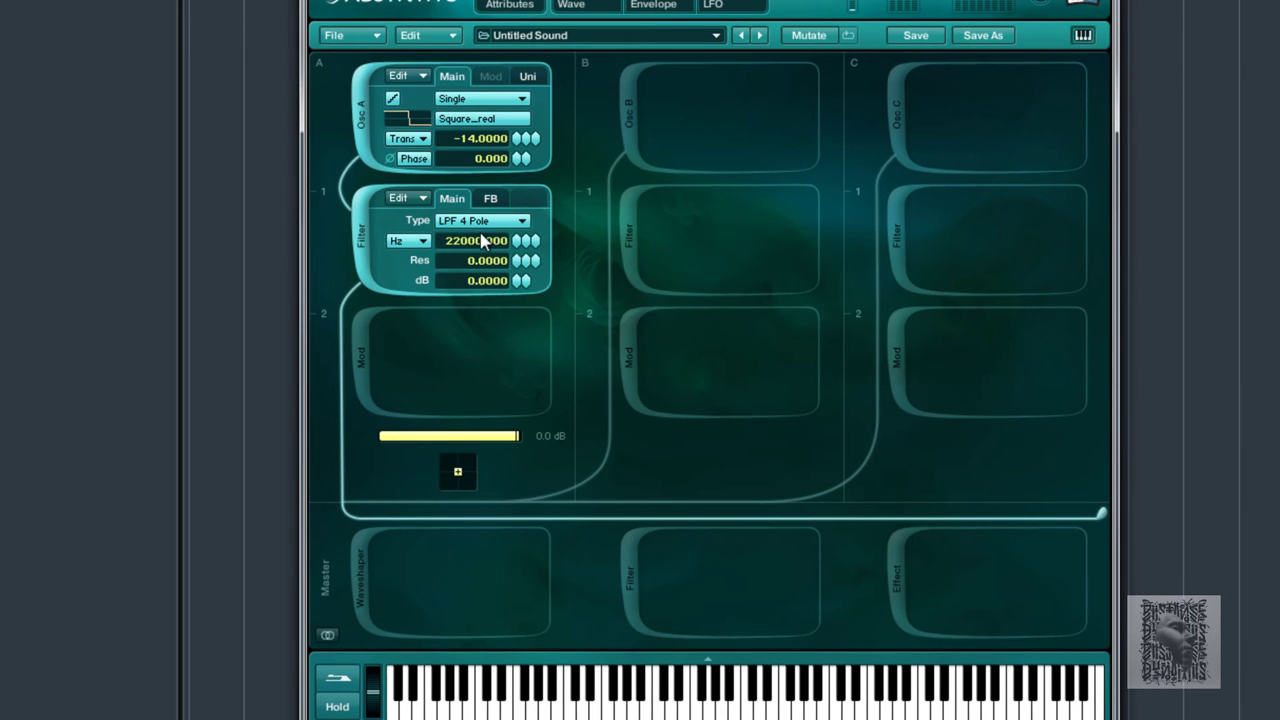
Sweep the cutoff of channel A's LPF 4 Pole filter and bring it back to 22000 Hz
{"action": "left_click_drag", "start_coordinate": [518, 240], "coordinate": [563, 91]}
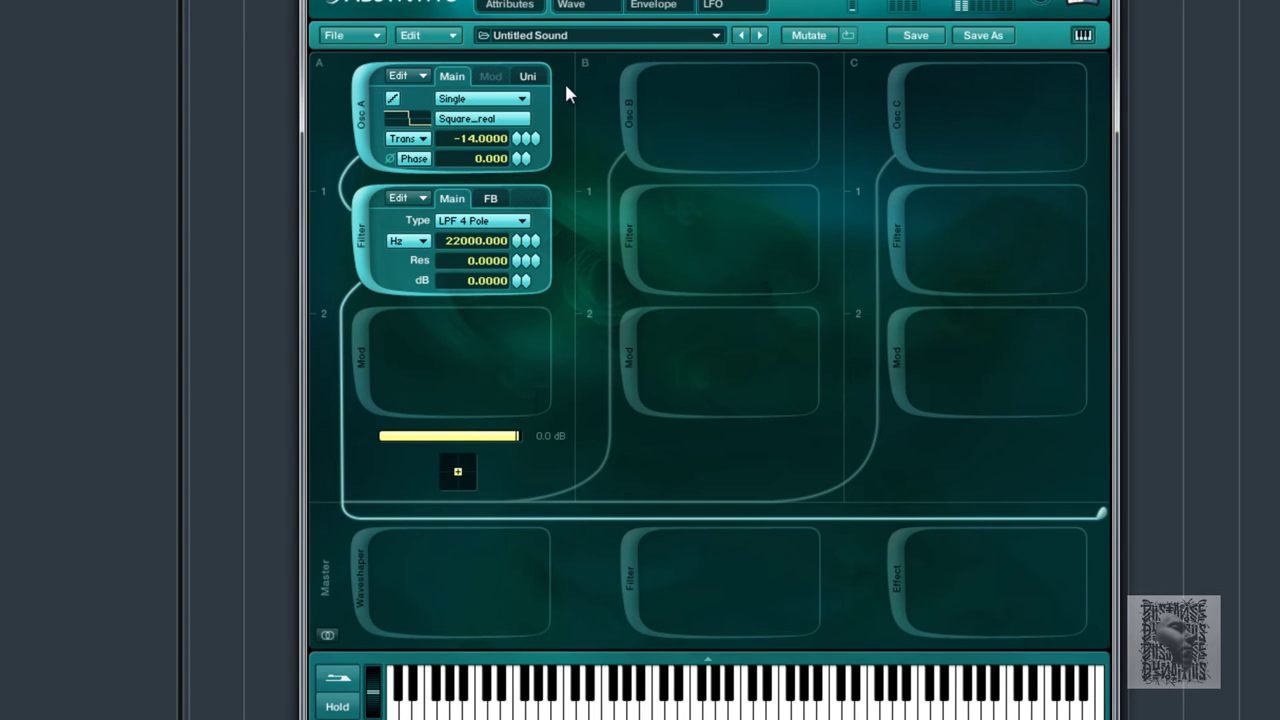
{"action": "left_click_drag", "start_coordinate": [516, 244], "coordinate": [551, 157]}
{"action": "left_click", "coordinate": [521, 222]}
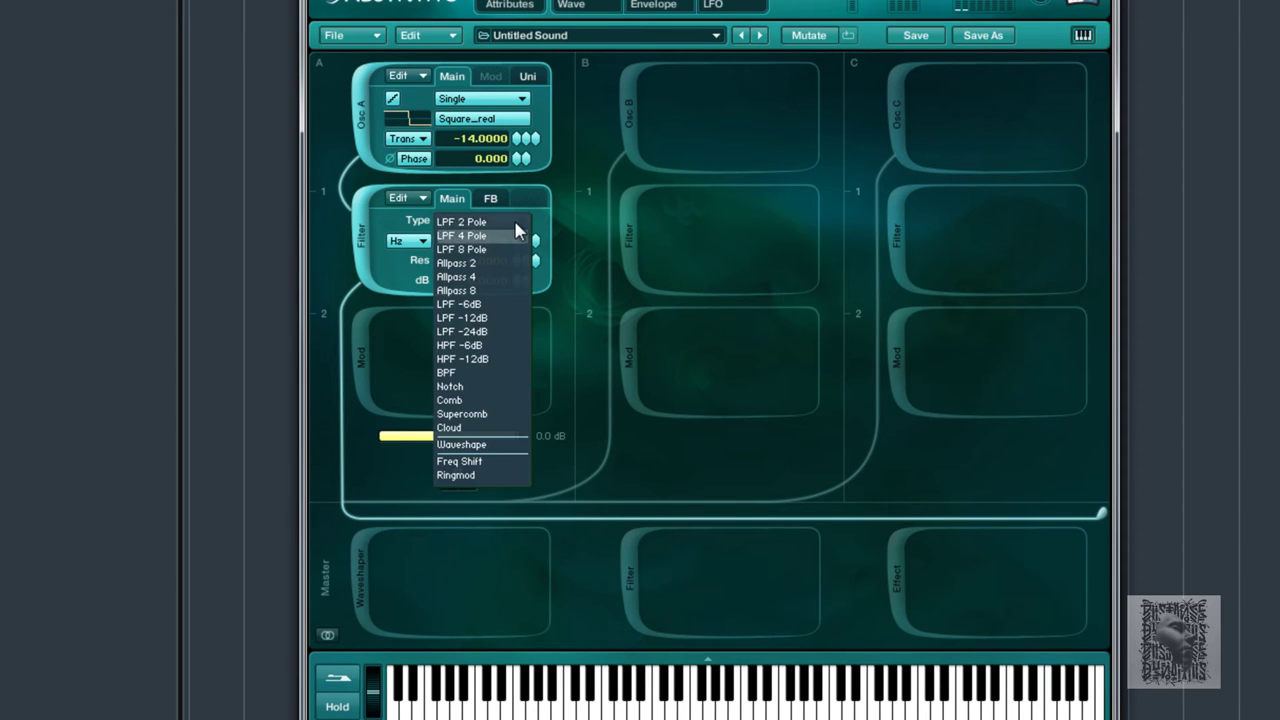
{"action": "left_click", "coordinate": [541, 214]}
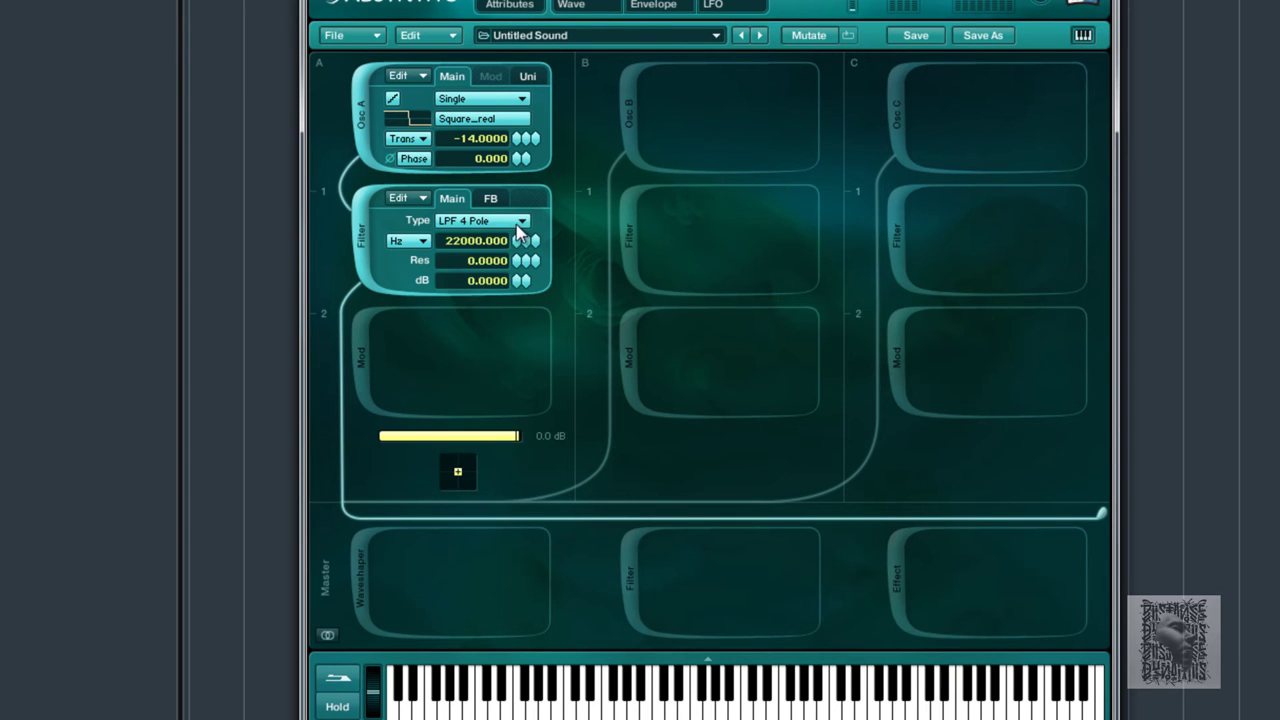
Switch channel A's filter to Allpass 4 and sweep its frequency to about 20128 Hz
{"action": "left_click", "coordinate": [521, 224]}
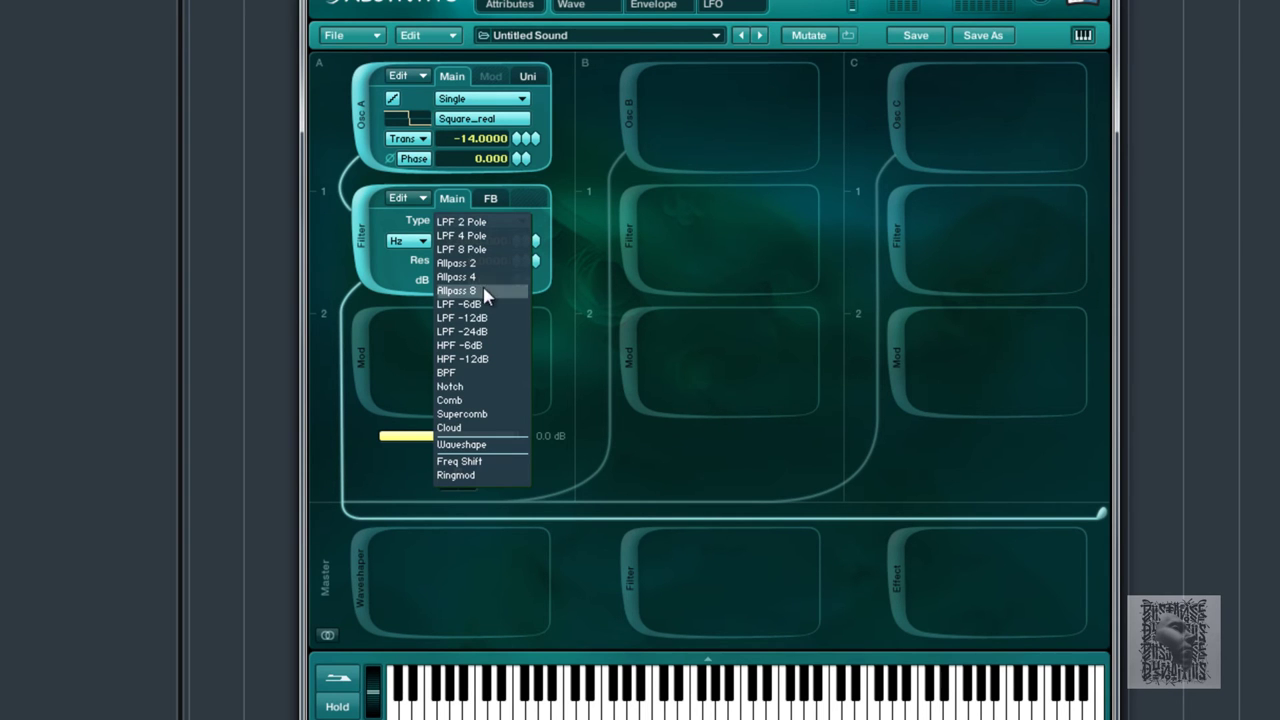
{"action": "left_click", "coordinate": [482, 279]}
{"action": "left_click_drag", "start_coordinate": [520, 241], "coordinate": [519, 274]}
Switch channel A's filter to HPF -6dB and sweep its cutoff down to 20 Hz
{"action": "left_click", "coordinate": [524, 221]}
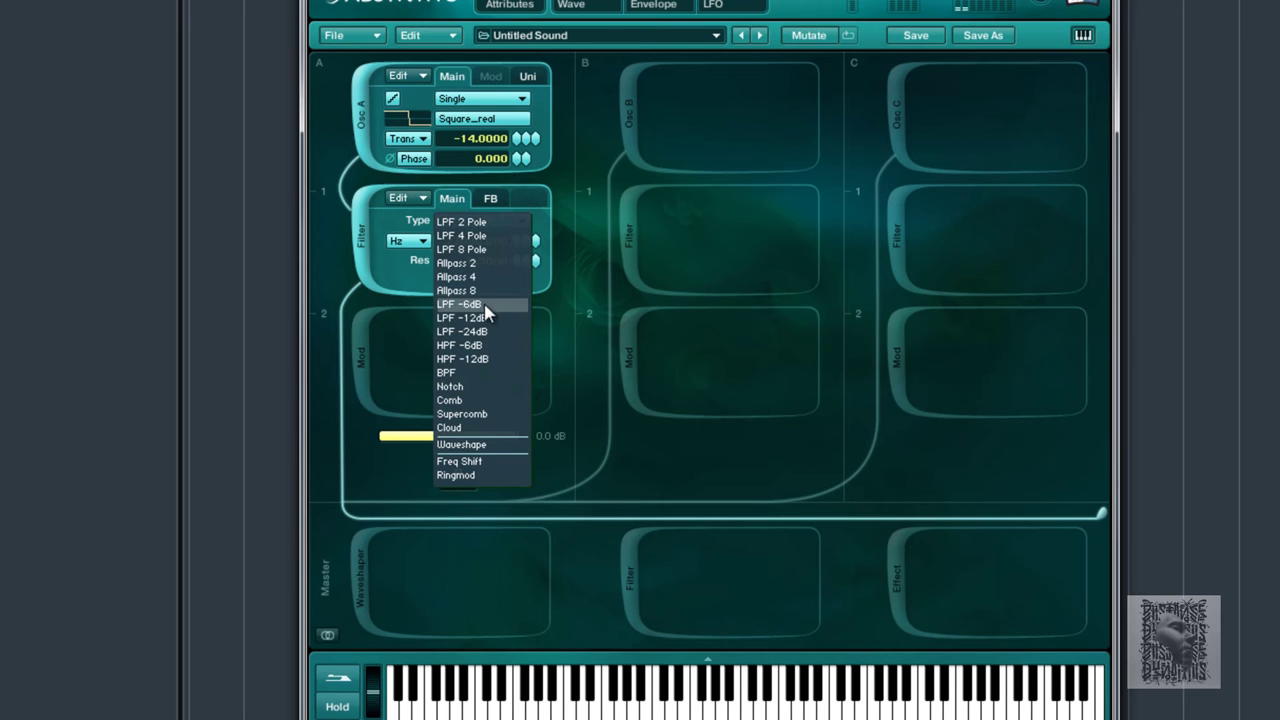
{"action": "left_click", "coordinate": [477, 345]}
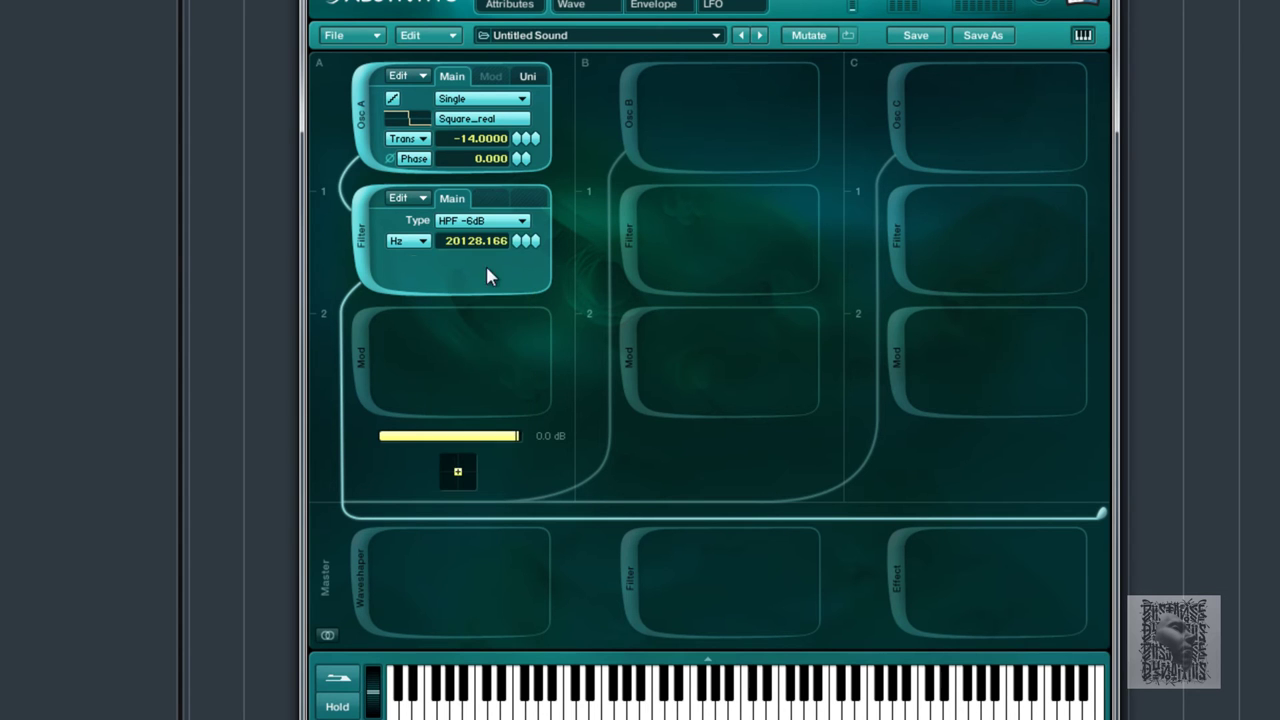
{"action": "mouse_move", "coordinate": [518, 242]}
{"action": "left_mouse_down"}
{"action": "mouse_move", "coordinate": [537, 366]}
{"action": "mouse_move", "coordinate": [521, 184]}
{"action": "mouse_move", "coordinate": [523, 240]}
{"action": "left_mouse_up"}
Switch channel A's filter to BPF and sweep its frequency
{"action": "left_click", "coordinate": [522, 221]}
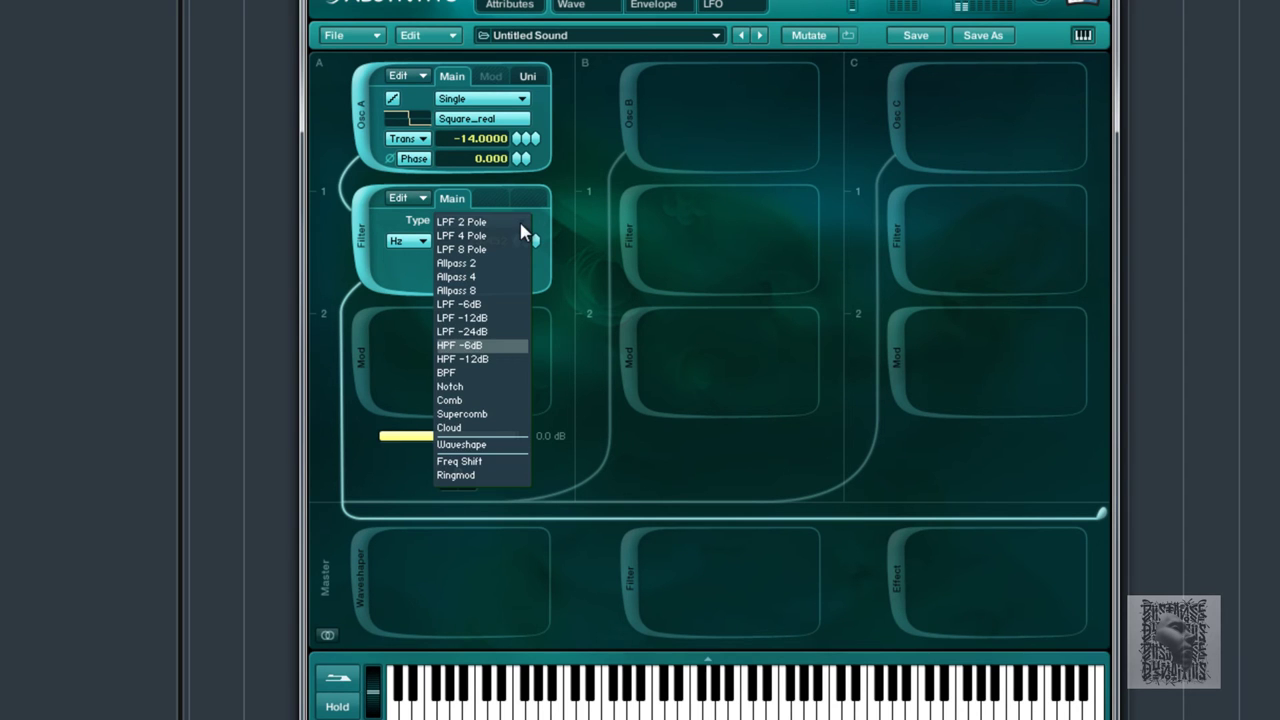
{"action": "left_click", "coordinate": [480, 372]}
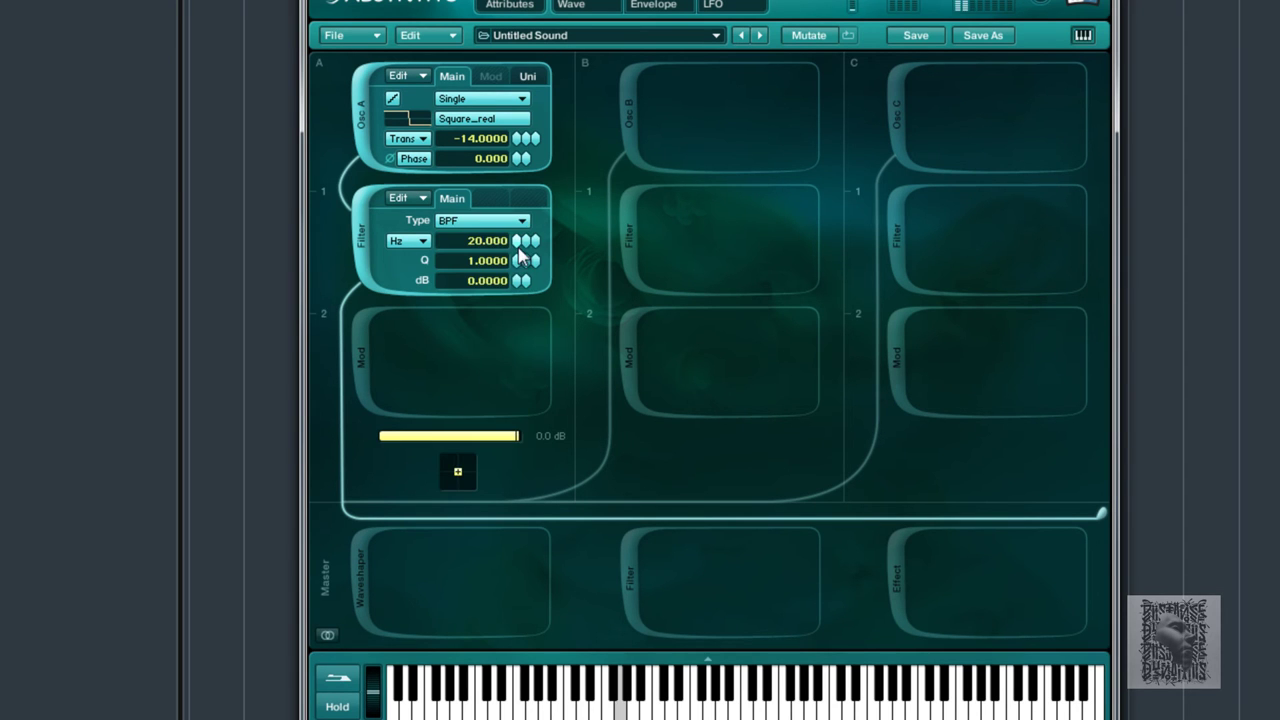
{"action": "left_click_drag", "start_coordinate": [528, 238], "coordinate": [510, 295]}
Switch channel A's filter to Notch and sweep its frequency, ending at 5120 Hz
{"action": "left_click", "coordinate": [522, 220]}
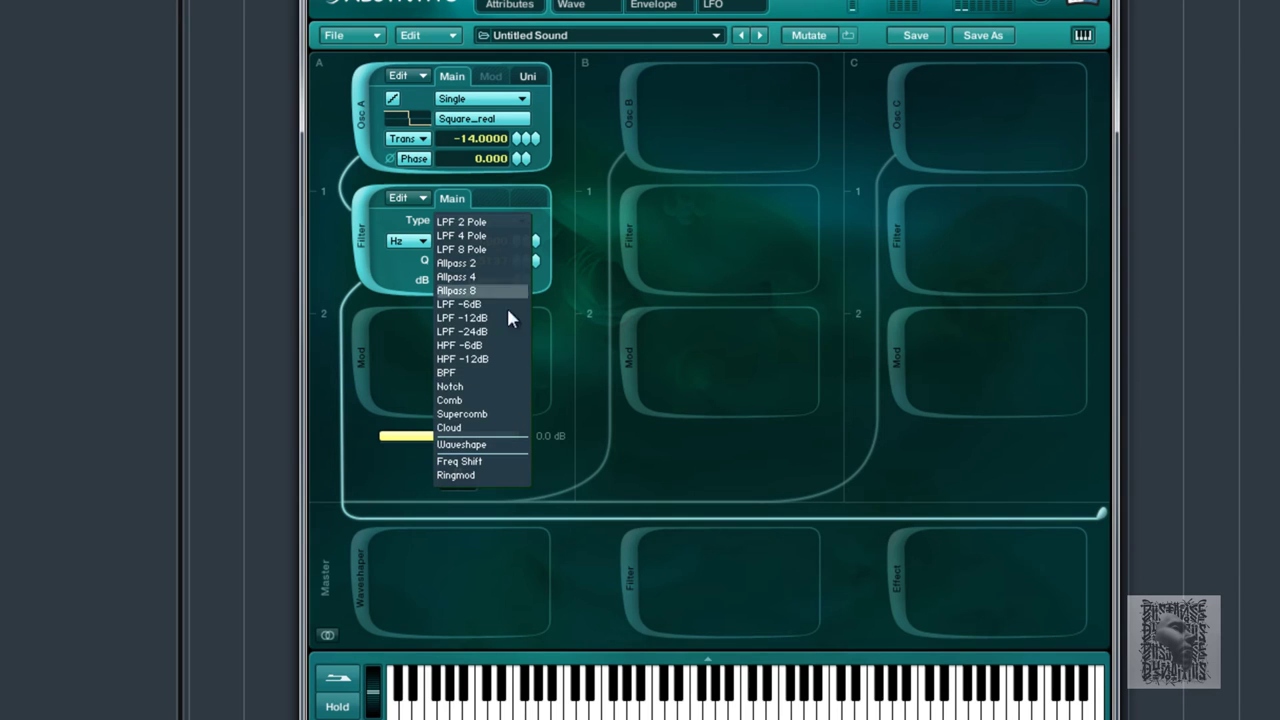
{"action": "left_click", "coordinate": [484, 391]}
{"action": "left_click_drag", "start_coordinate": [523, 245], "coordinate": [557, 173]}
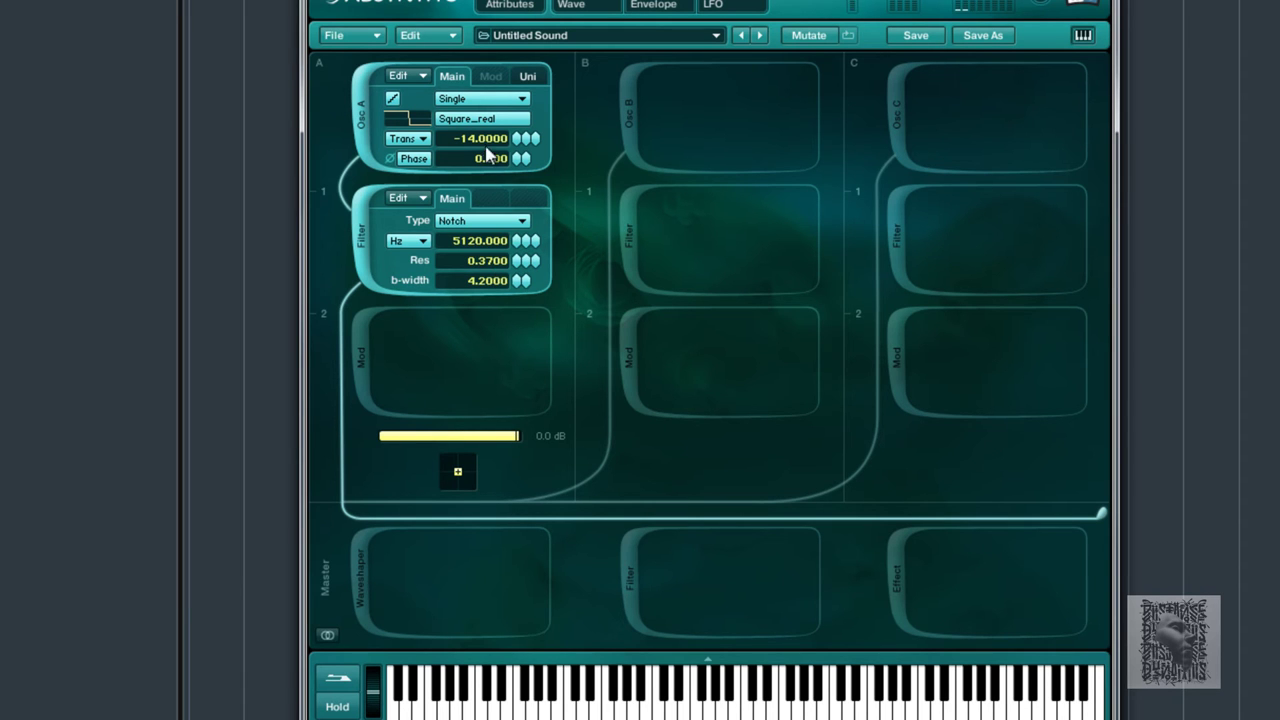
Switch channel A's filter to Comb and sweep its frequency
{"action": "left_click", "coordinate": [524, 222]}
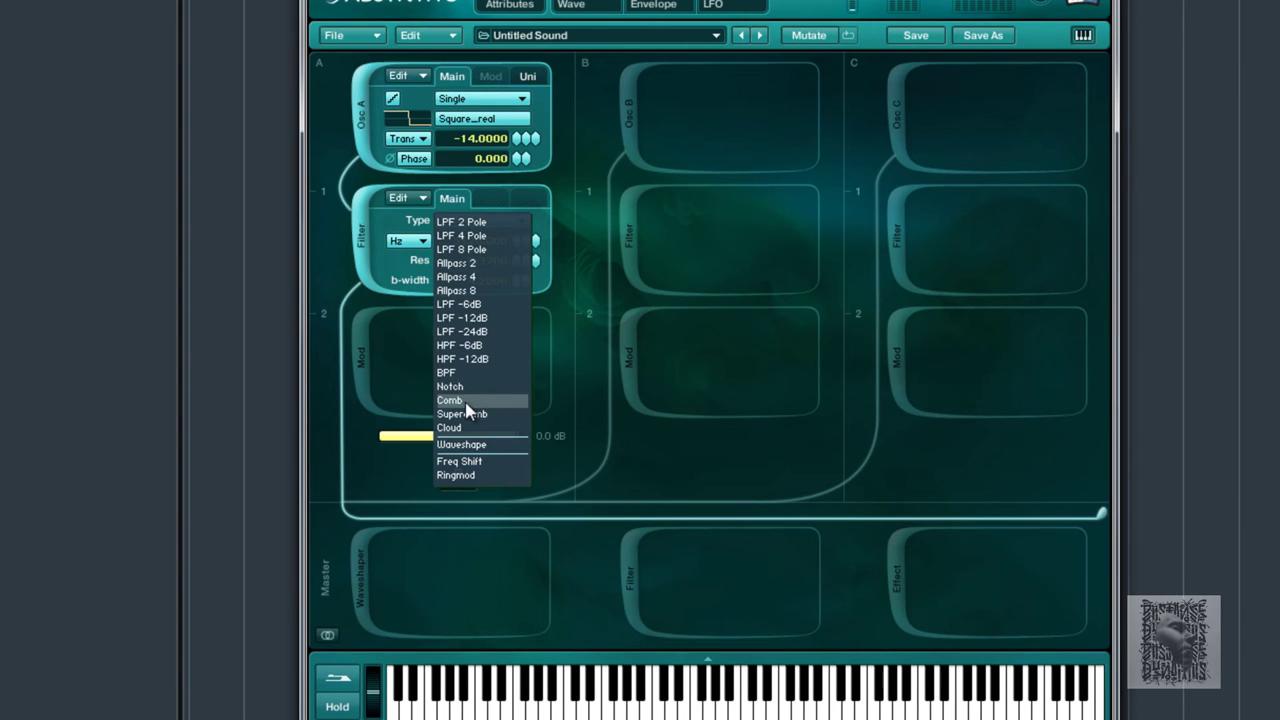
{"action": "left_click", "coordinate": [471, 403]}
{"action": "mouse_move", "coordinate": [522, 242]}
{"action": "left_mouse_down"}
{"action": "mouse_move", "coordinate": [524, 262]}
{"action": "mouse_move", "coordinate": [523, 220]}
{"action": "mouse_move", "coordinate": [520, 284]}
{"action": "mouse_move", "coordinate": [547, 236]}
{"action": "mouse_move", "coordinate": [519, 250]}
{"action": "mouse_move", "coordinate": [524, 220]}
{"action": "left_mouse_up"}
Switch channel A's filter to Supercomb and vary its settings
{"action": "left_click", "coordinate": [522, 221]}
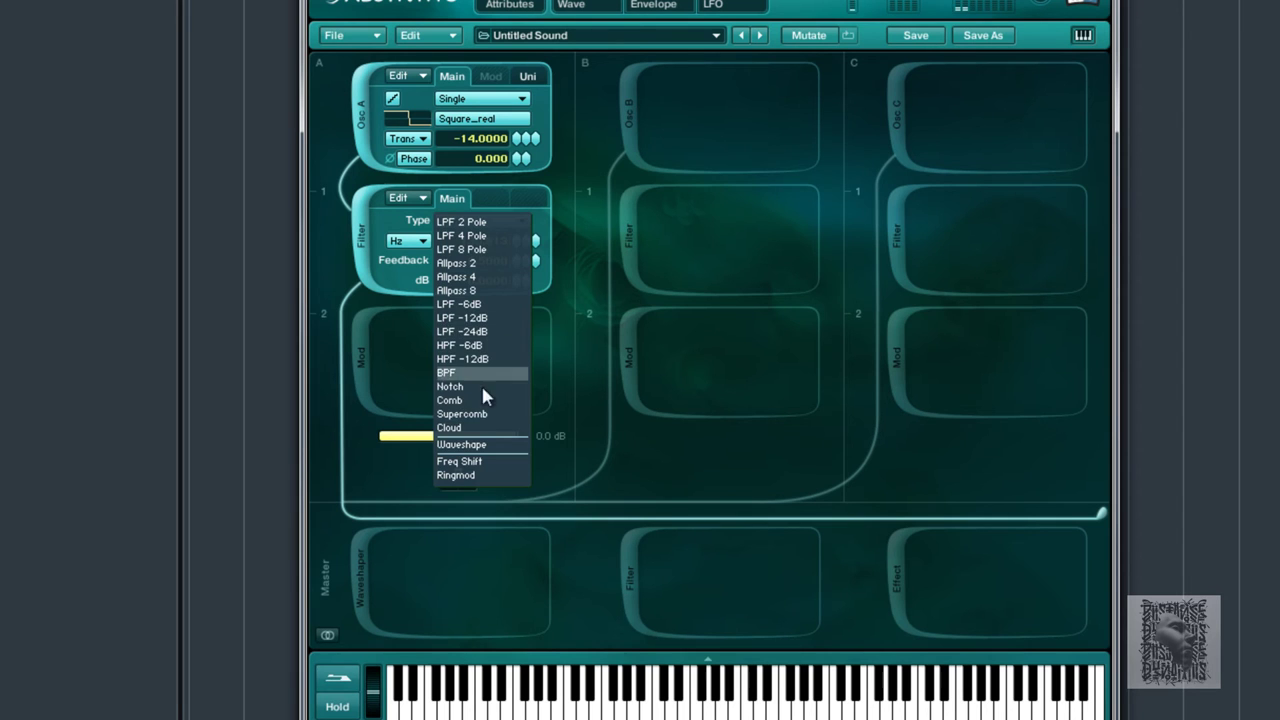
{"action": "left_click", "coordinate": [489, 414]}
{"action": "mouse_move", "coordinate": [518, 258]}
{"action": "left_mouse_down"}
{"action": "mouse_move", "coordinate": [517, 277]}
{"action": "mouse_move", "coordinate": [520, 250]}
{"action": "left_mouse_up"}
Switch channel A's filter to Cloud and set the random amount of its grain transposition to 11
{"action": "left_click", "coordinate": [522, 221]}
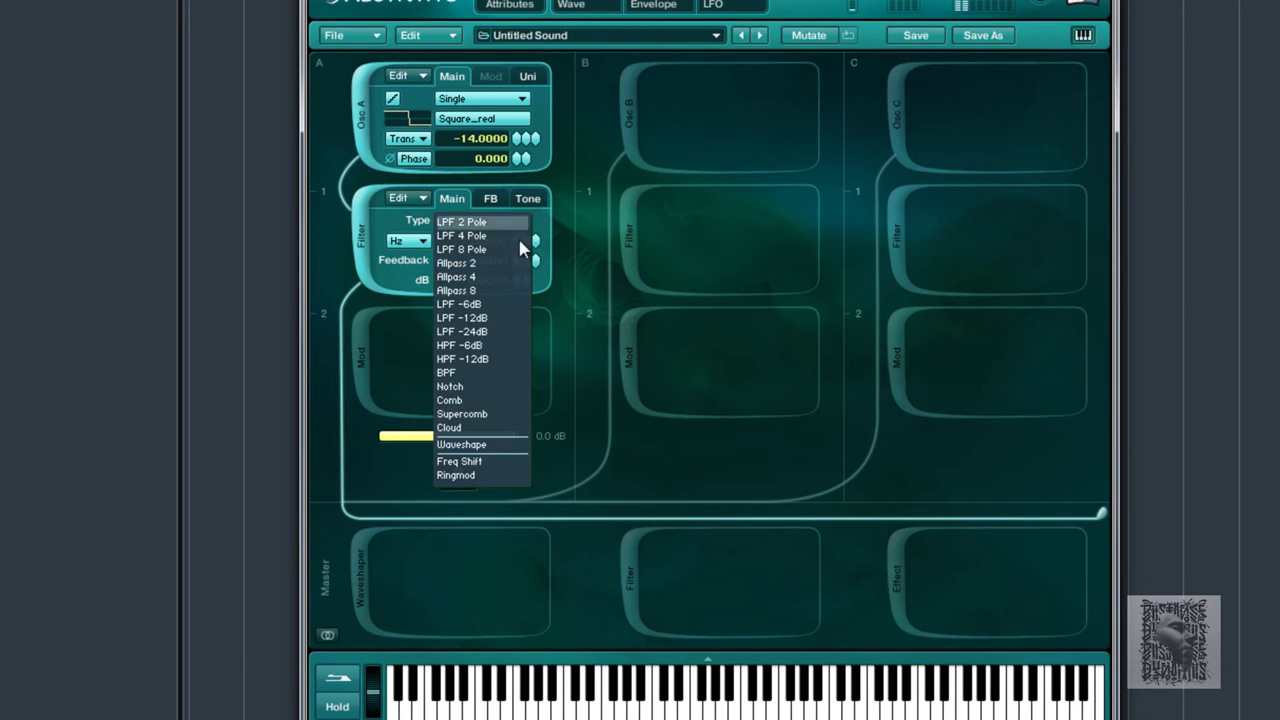
{"action": "left_click", "coordinate": [497, 429]}
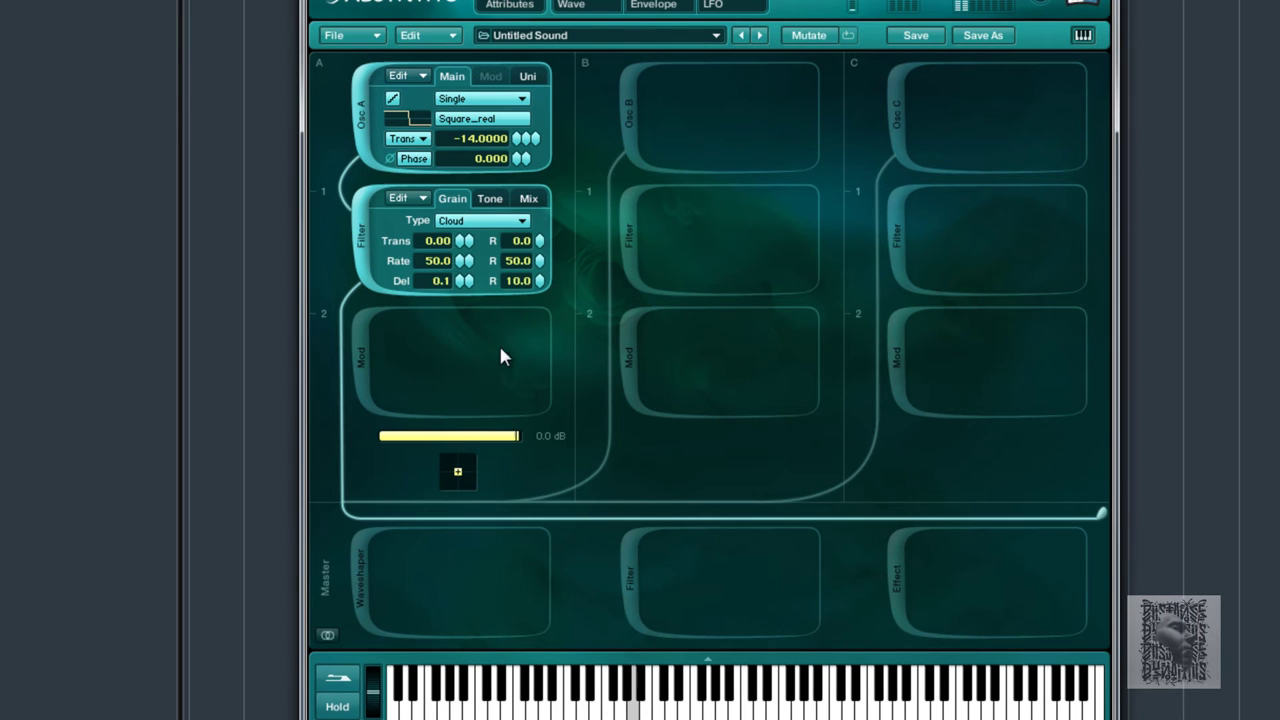
{"action": "mouse_move", "coordinate": [538, 244]}
{"action": "left_mouse_down"}
{"action": "mouse_move", "coordinate": [540, 256]}
{"action": "mouse_move", "coordinate": [546, 238]}
{"action": "left_mouse_up"}
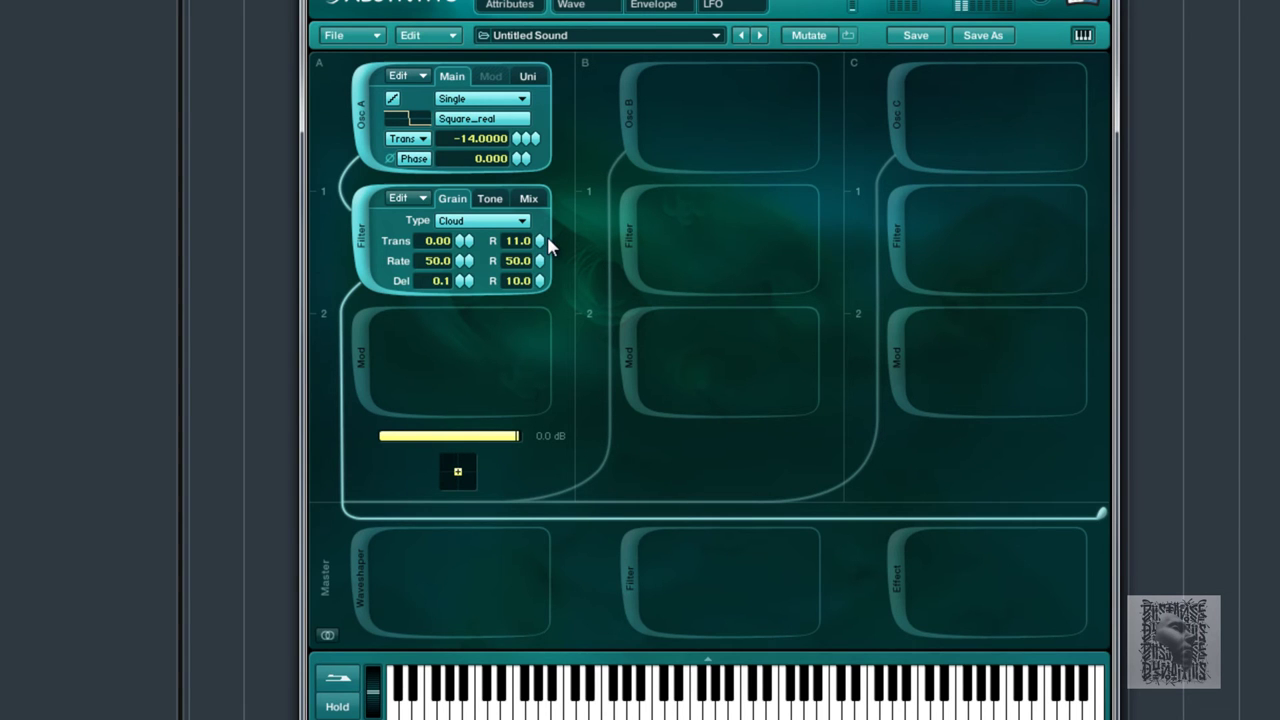
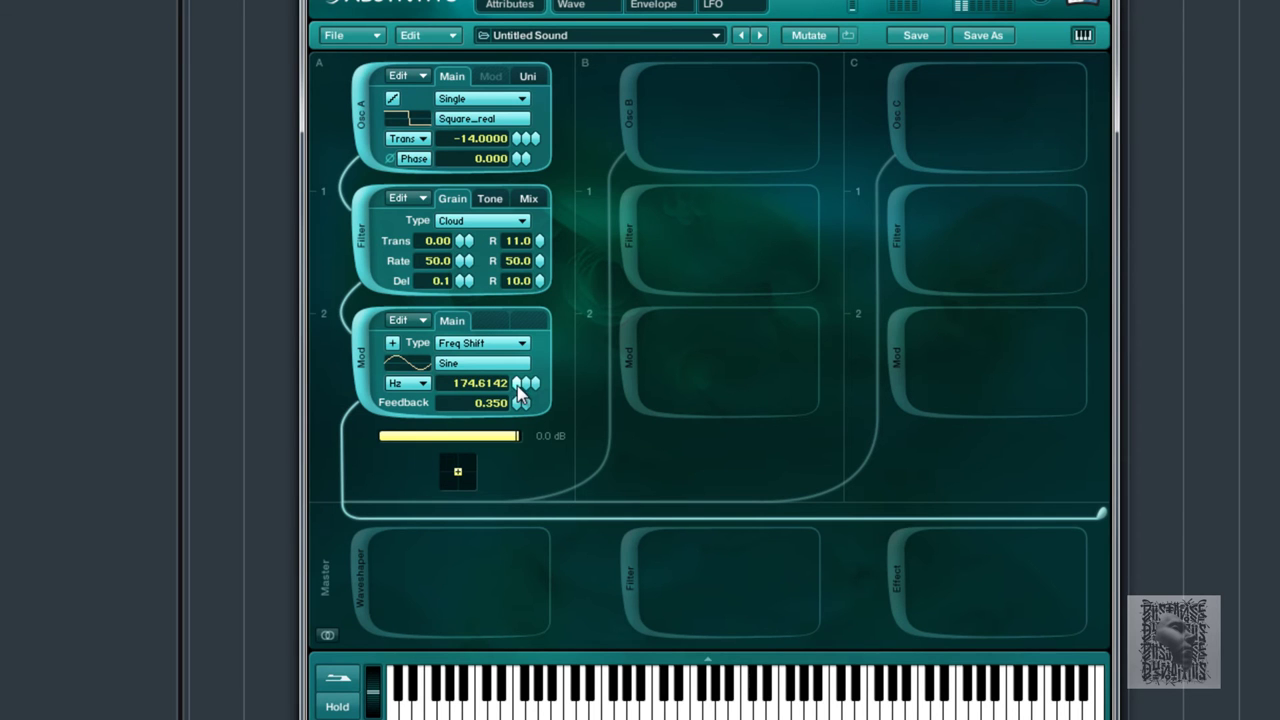
Try several simple waves for channel A's Freq Shift module and choose Woodwind 2 as its waveform
{"action": "left_click", "coordinate": [452, 365]}
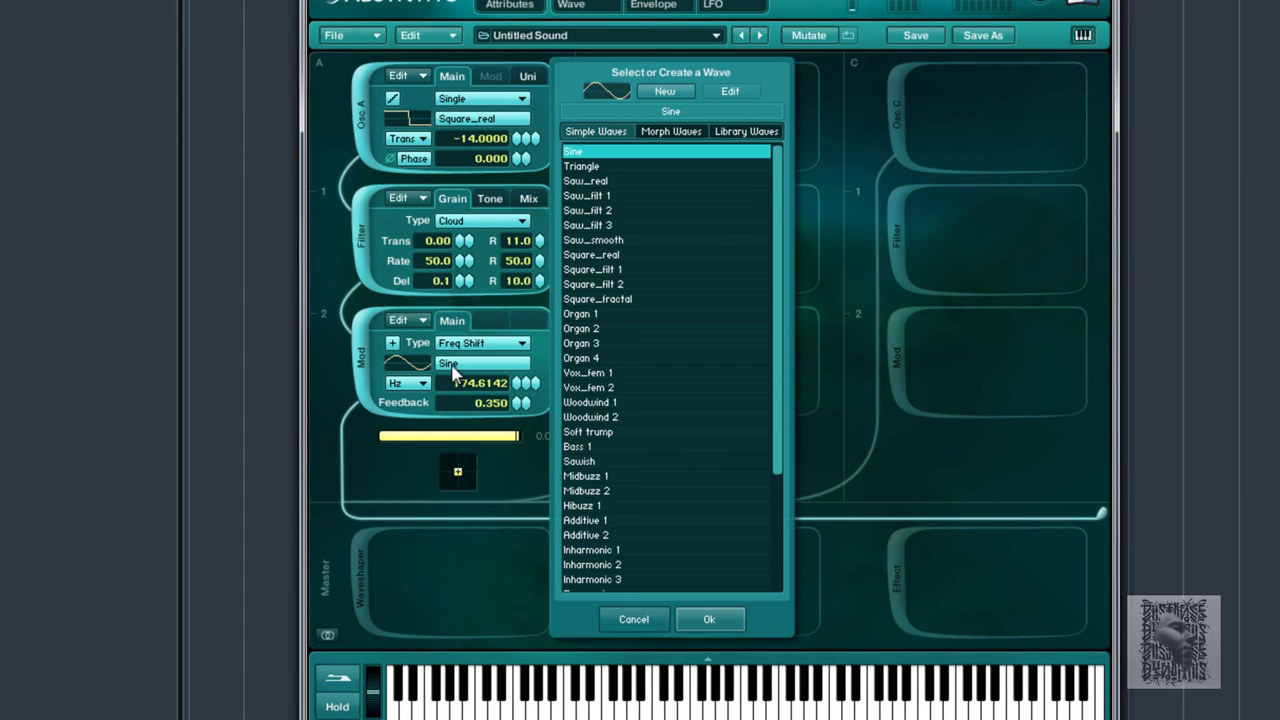
{"action": "left_click", "coordinate": [626, 211]}
{"action": "left_click", "coordinate": [586, 240]}
{"action": "left_click", "coordinate": [581, 269]}
{"action": "left_click", "coordinate": [581, 315]}
{"action": "left_click", "coordinate": [578, 373]}
{"action": "left_click", "coordinate": [579, 418]}
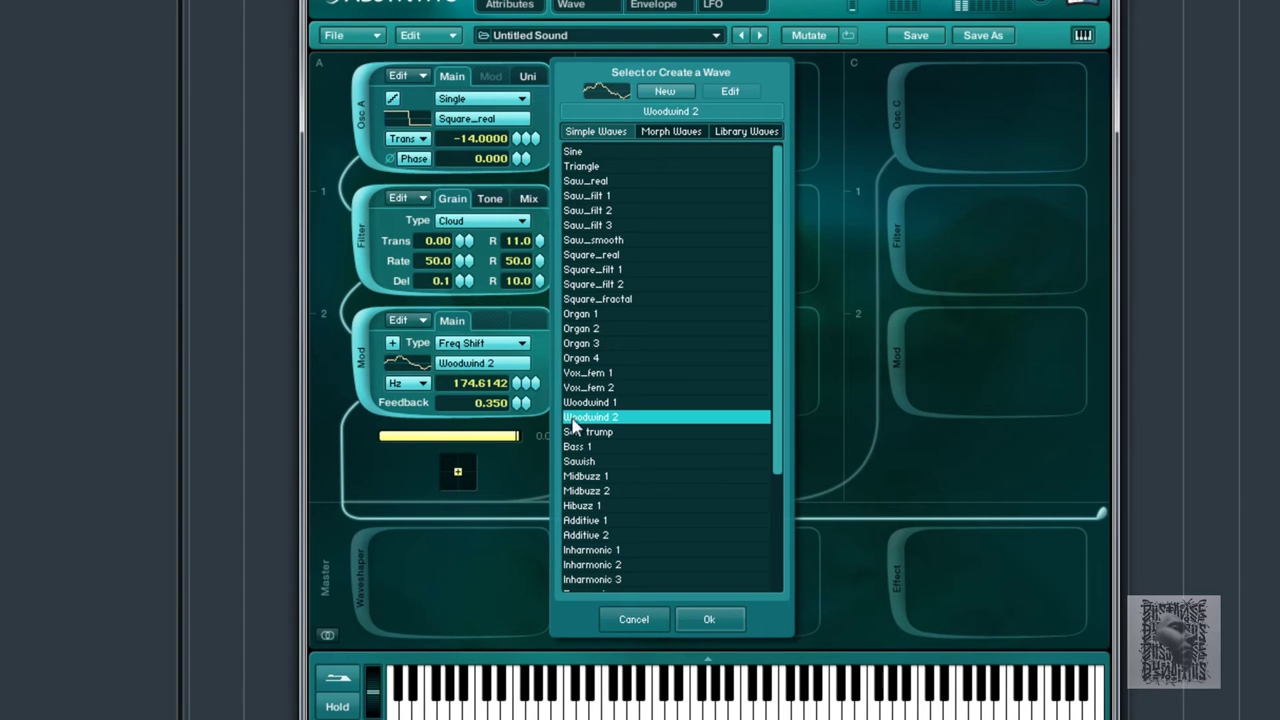
{"action": "left_click", "coordinate": [706, 617]}
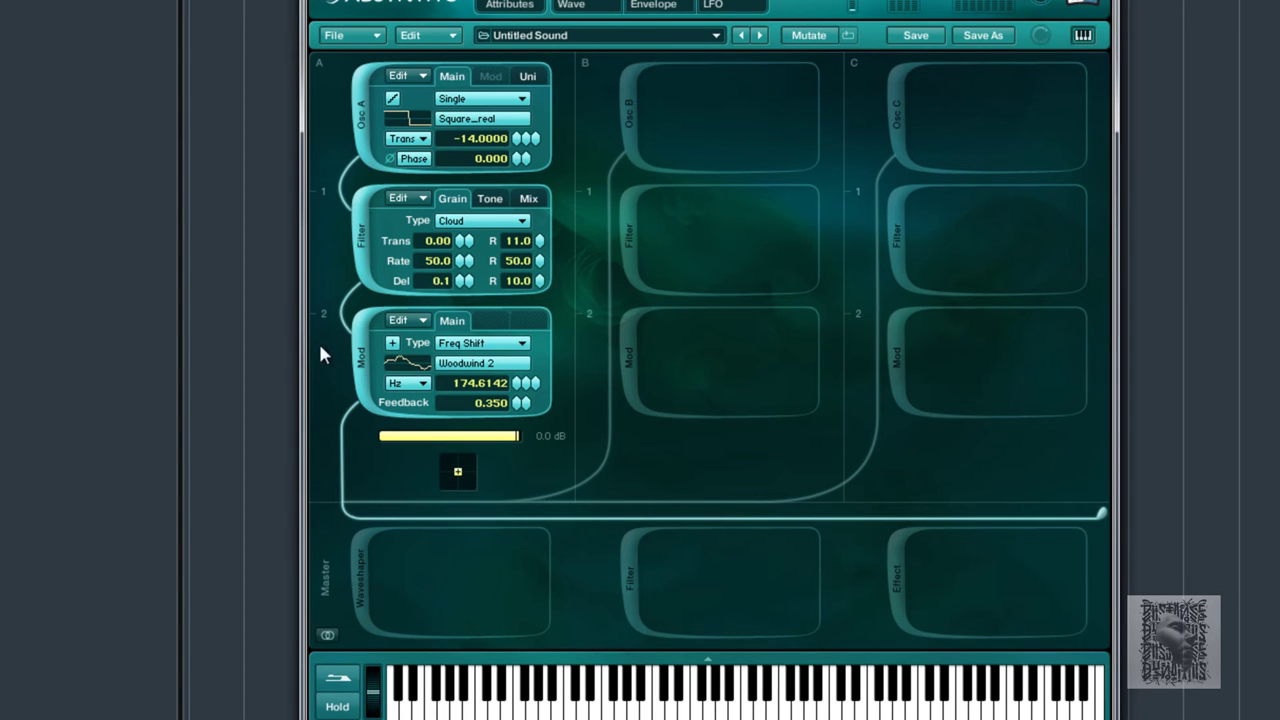
Change the type of channel A's second insert module from Freq Shift to Waveshape
{"action": "left_click", "coordinate": [519, 345]}
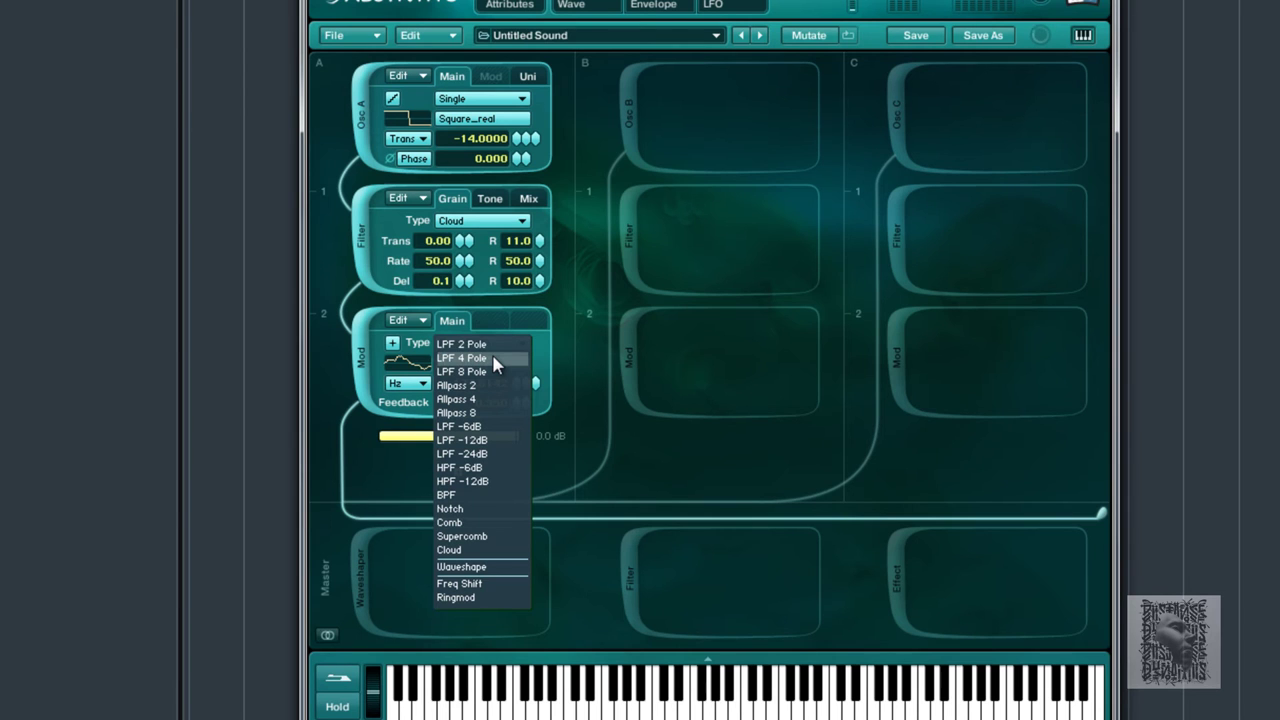
{"action": "left_click", "coordinate": [478, 567]}
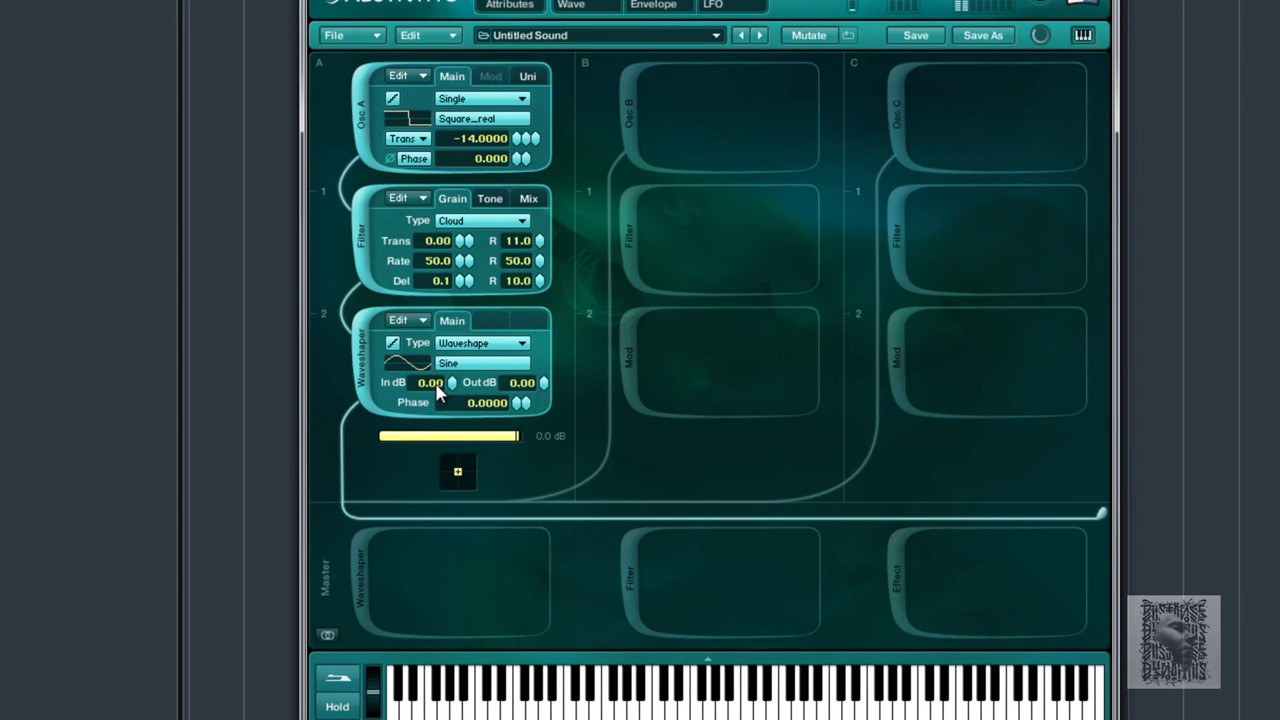
Preview the Saw_filt 3, Square_filt 1 and Organ 2 waves for channel A's waveshaper, and discard the selection
{"action": "left_click", "coordinate": [481, 369]}
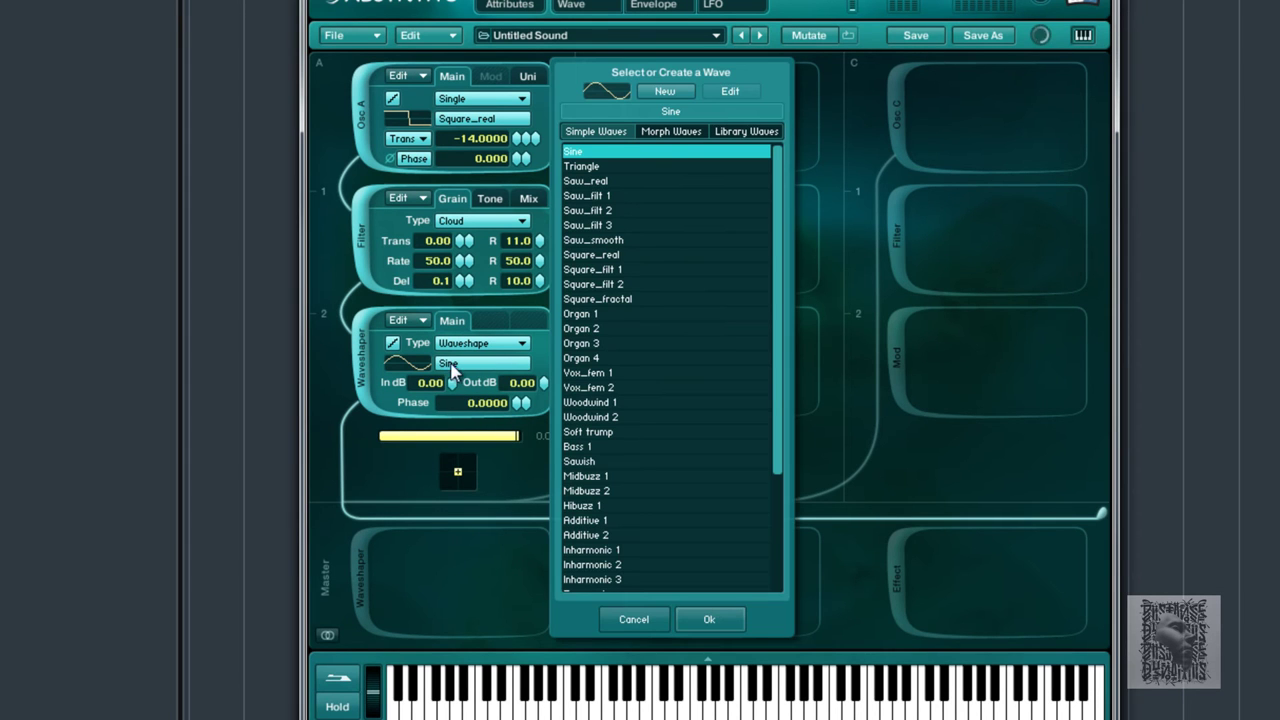
{"action": "left_click", "coordinate": [605, 226]}
{"action": "left_click", "coordinate": [599, 269]}
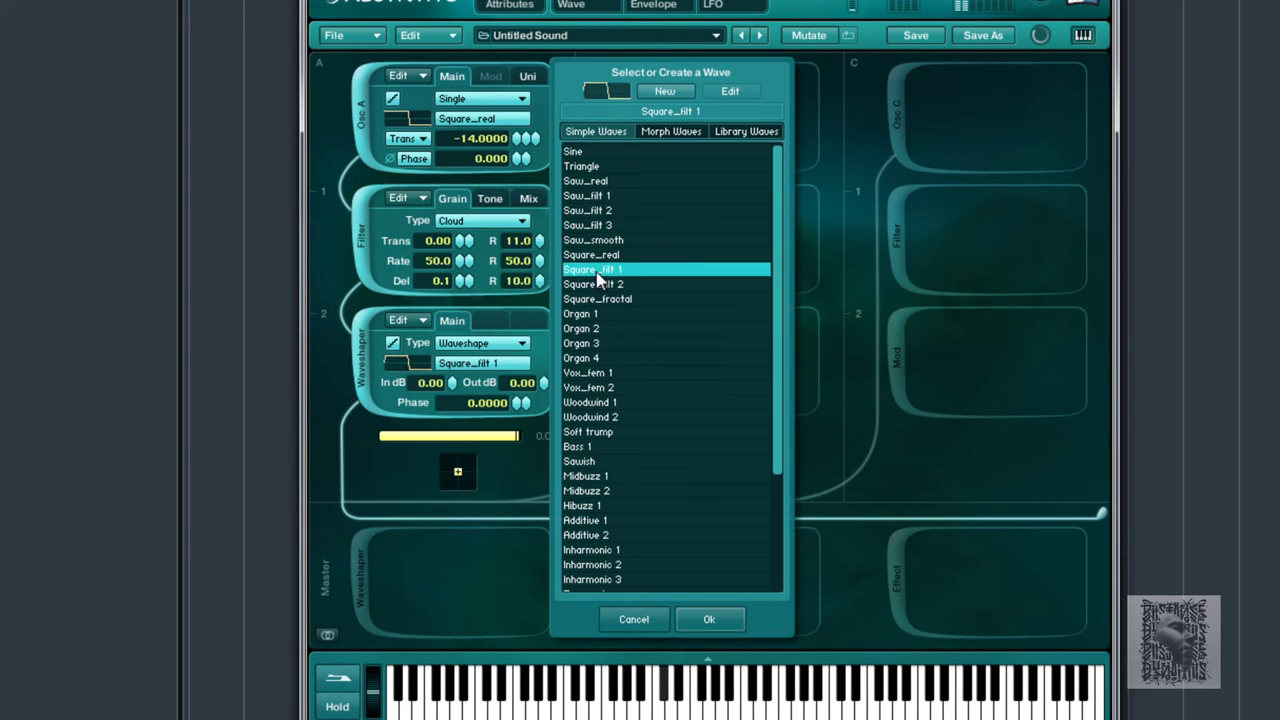
{"action": "left_click", "coordinate": [586, 329]}
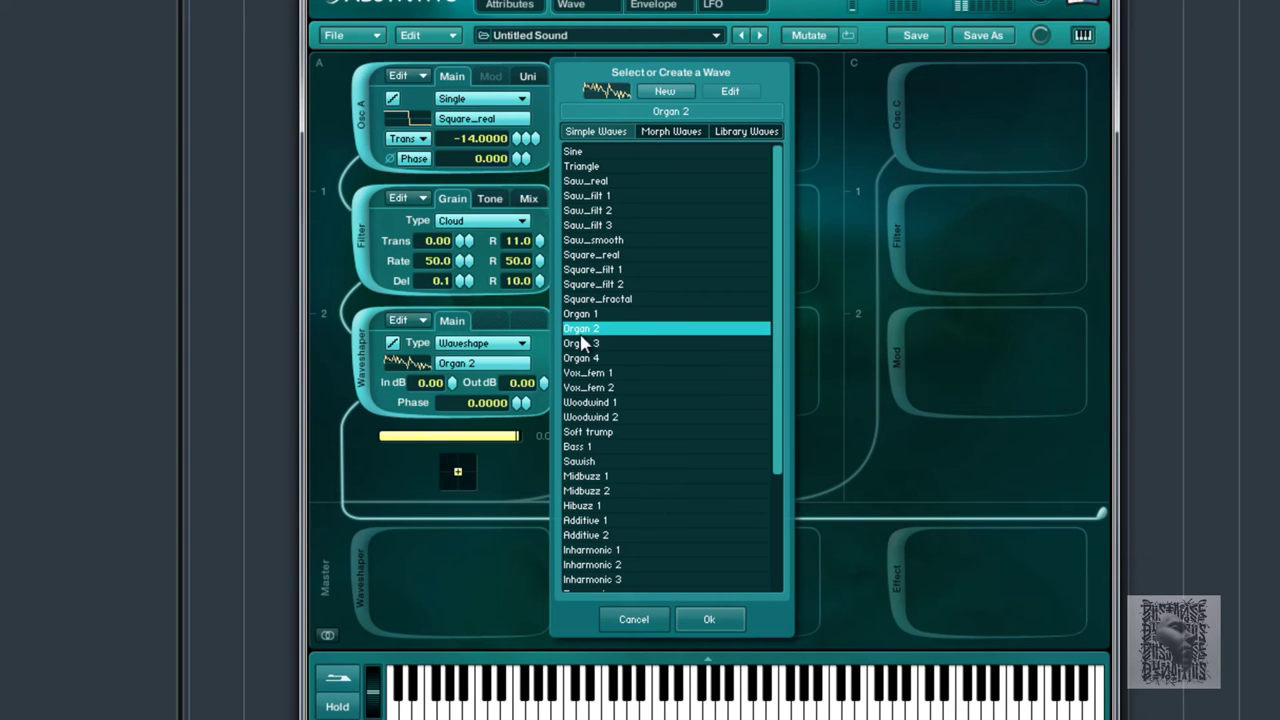
{"action": "left_click", "coordinate": [640, 620]}
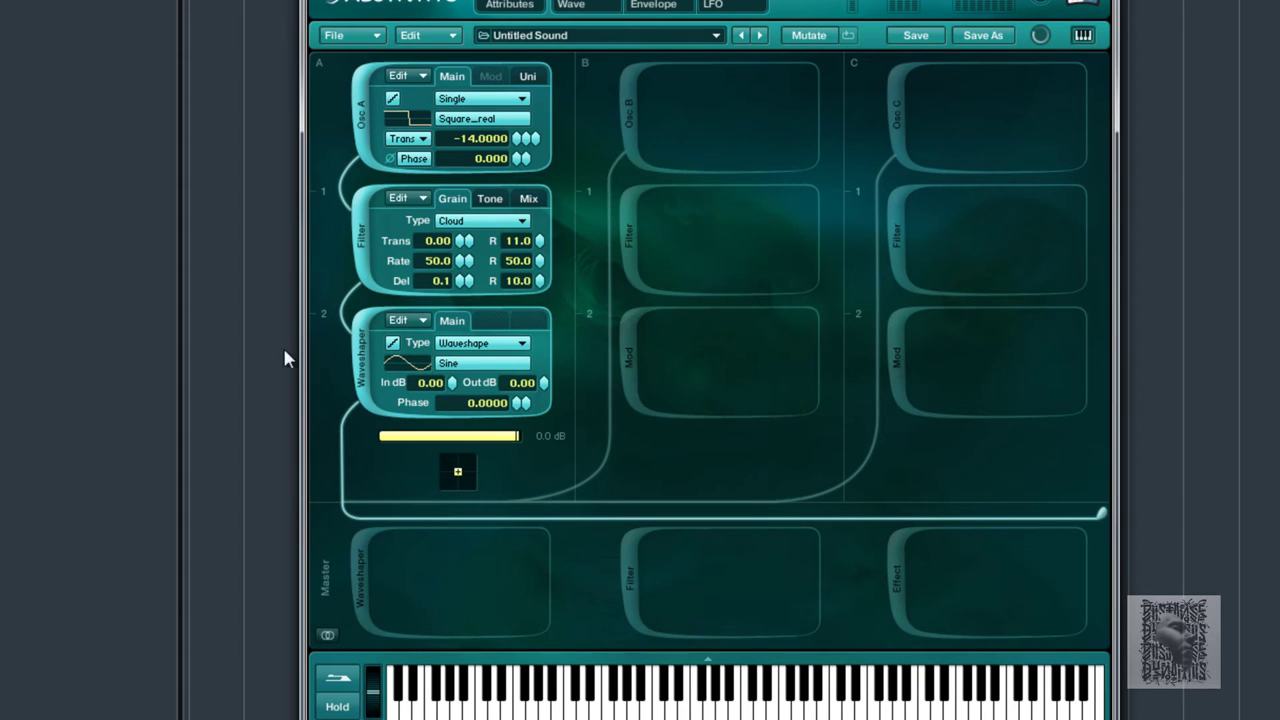
Turn off channel A's waveshaper module and turn on the first module of the master section
{"action": "left_click", "coordinate": [362, 377]}
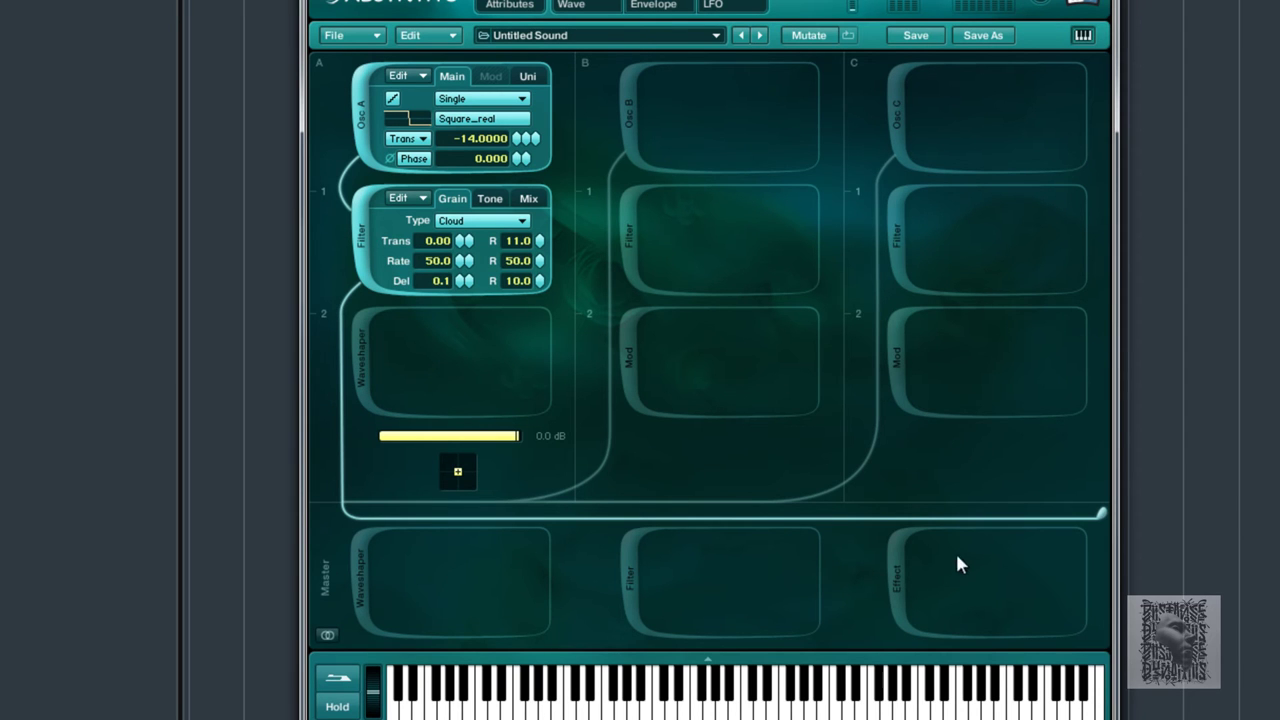
{"action": "left_click", "coordinate": [362, 583]}
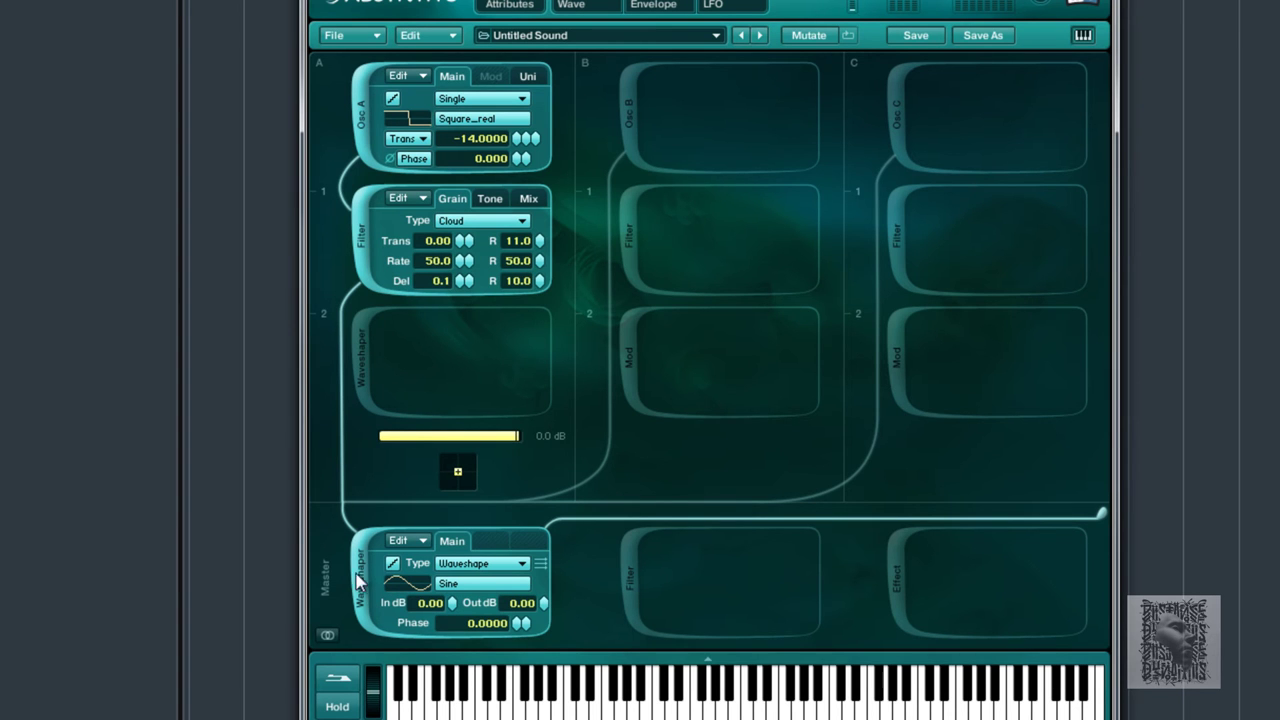
Change the first master module's type from Waveshape to LPF -12dB and set its cutoff frequency to 22000 Hz
{"action": "left_click", "coordinate": [521, 565]}
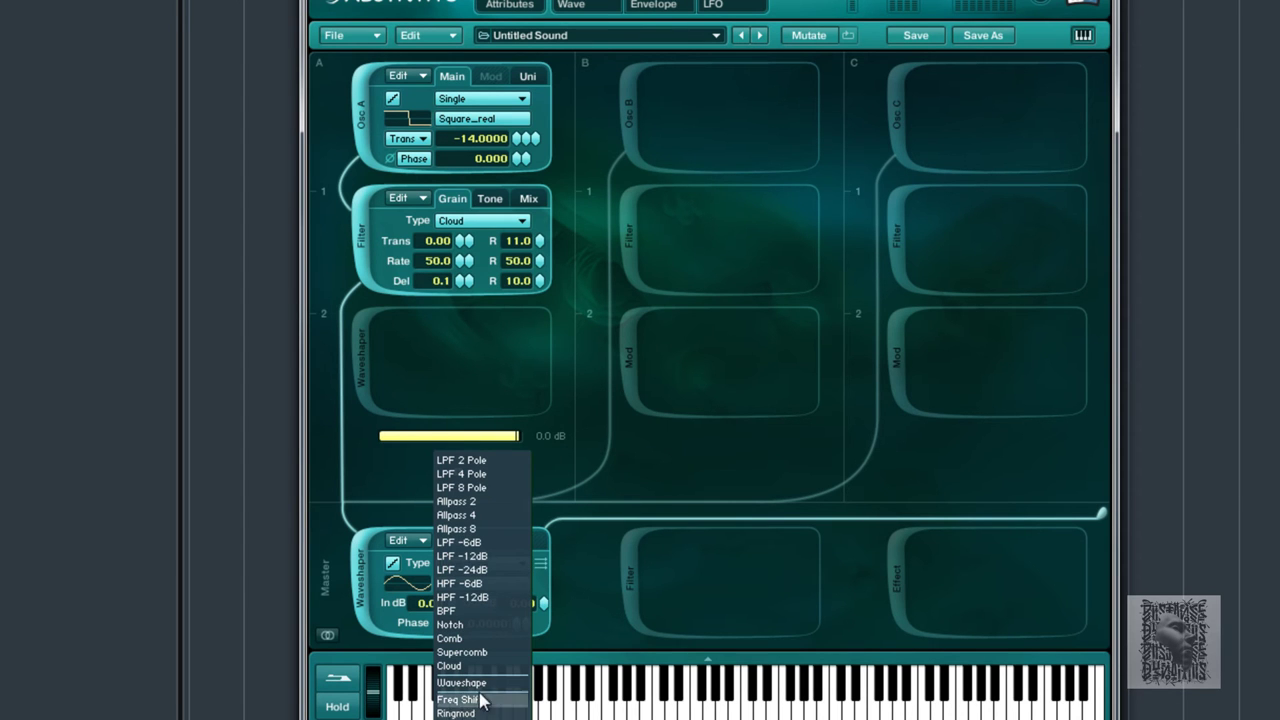
{"action": "left_click", "coordinate": [489, 560]}
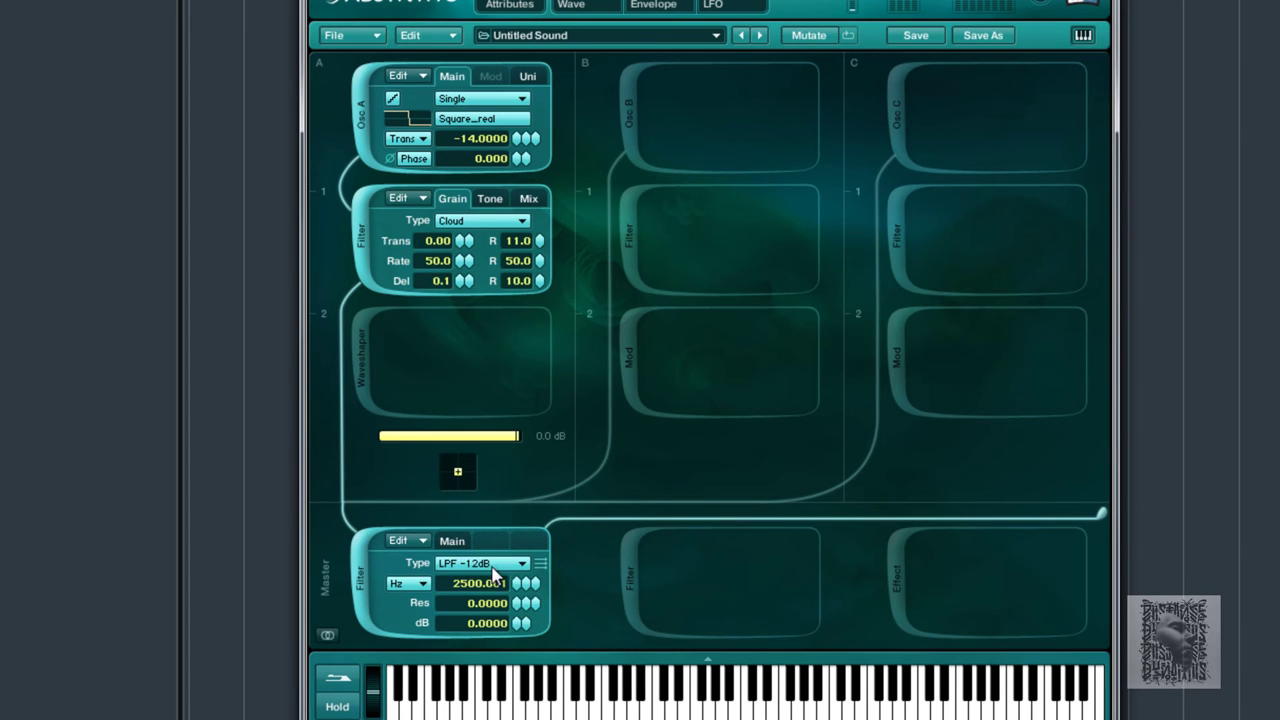
{"action": "left_click_drag", "start_coordinate": [521, 583], "coordinate": [585, 465]}
Compare the module types offered by the first master module with those of channel A's filter, changing neither
{"action": "left_click", "coordinate": [519, 565]}
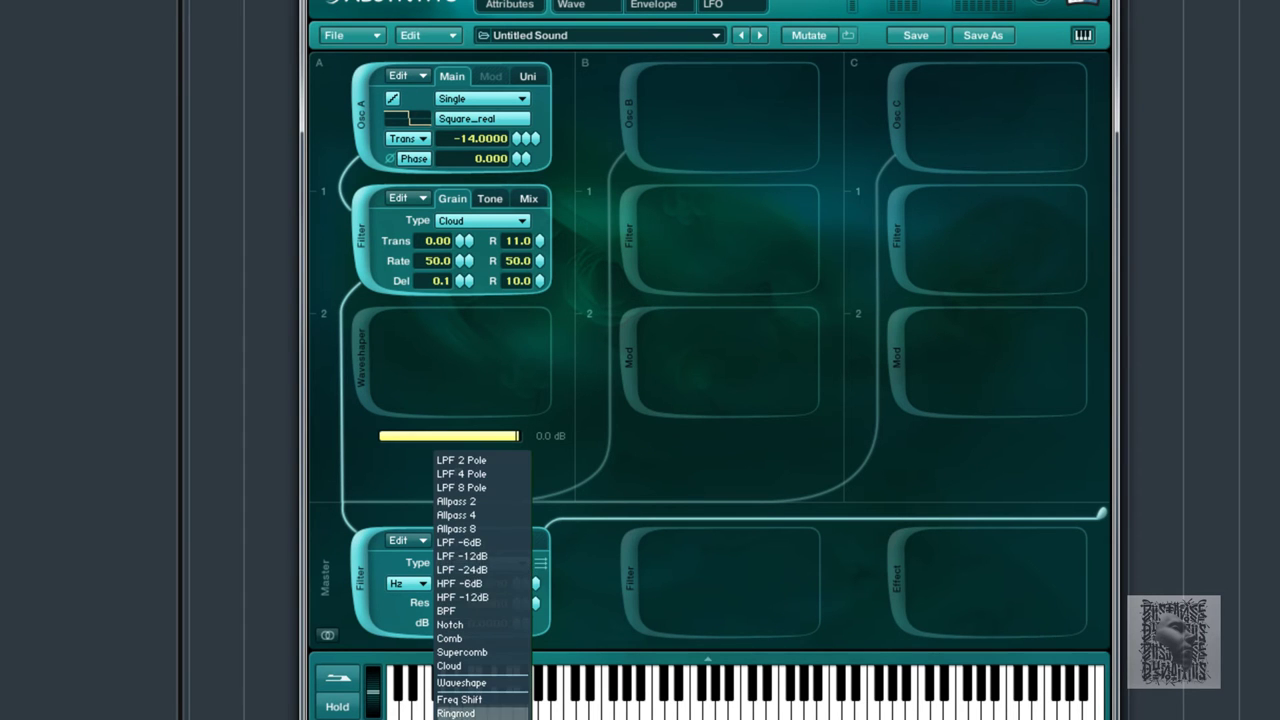
{"action": "left_click", "coordinate": [490, 226]}
{"action": "left_click", "coordinate": [490, 226]}
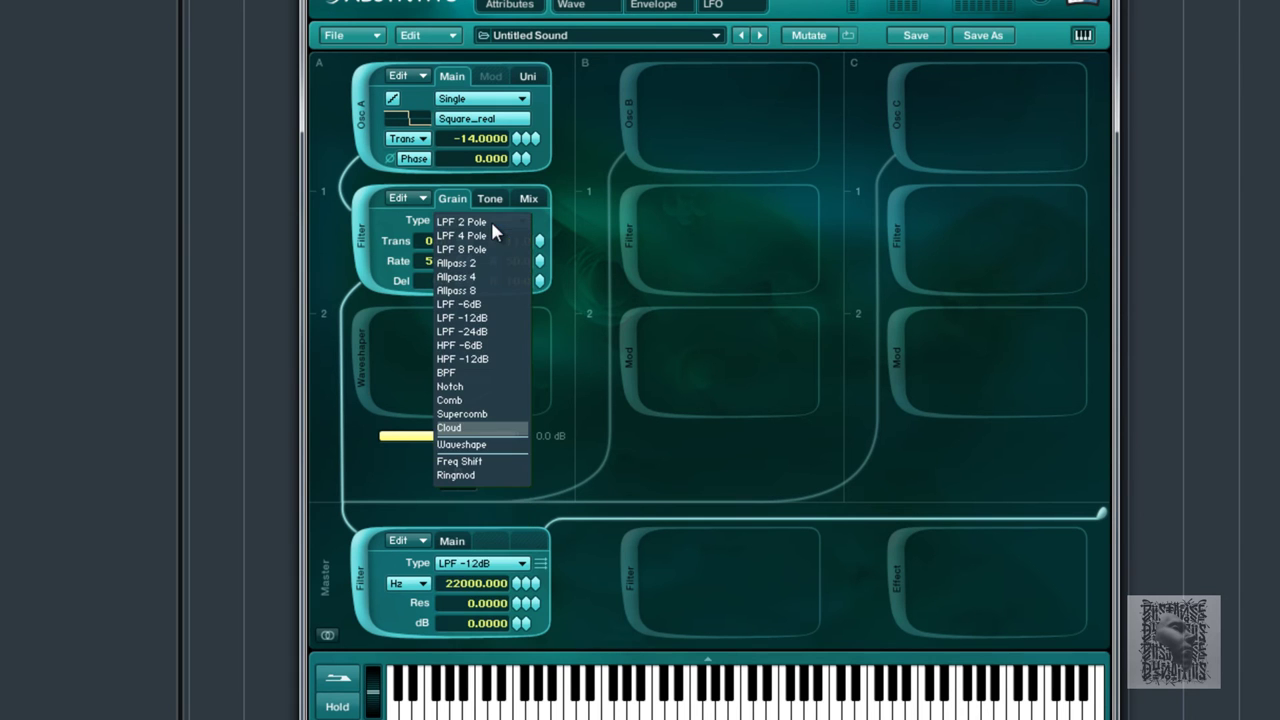
{"action": "left_click", "coordinate": [335, 279]}
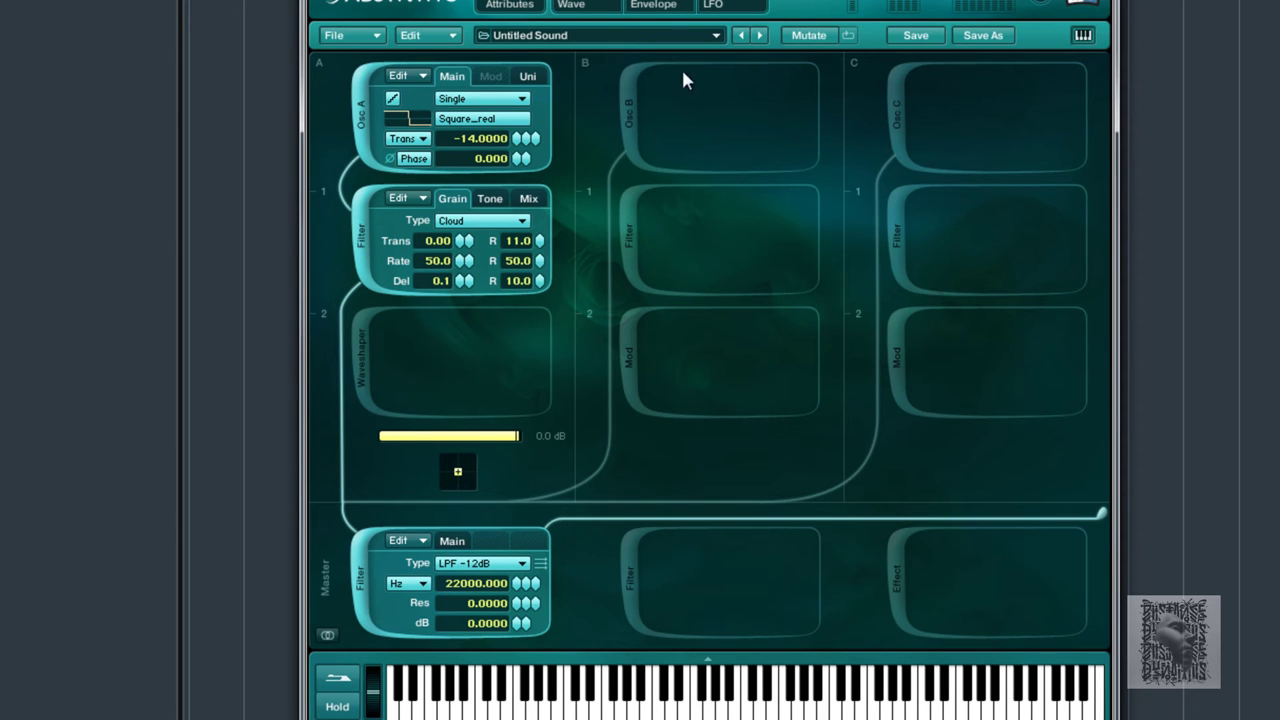
Turn on the second master module as a Waveshape and set its input level to -7.70 dB
{"action": "left_click", "coordinate": [626, 580]}
{"action": "left_click", "coordinate": [780, 563]}
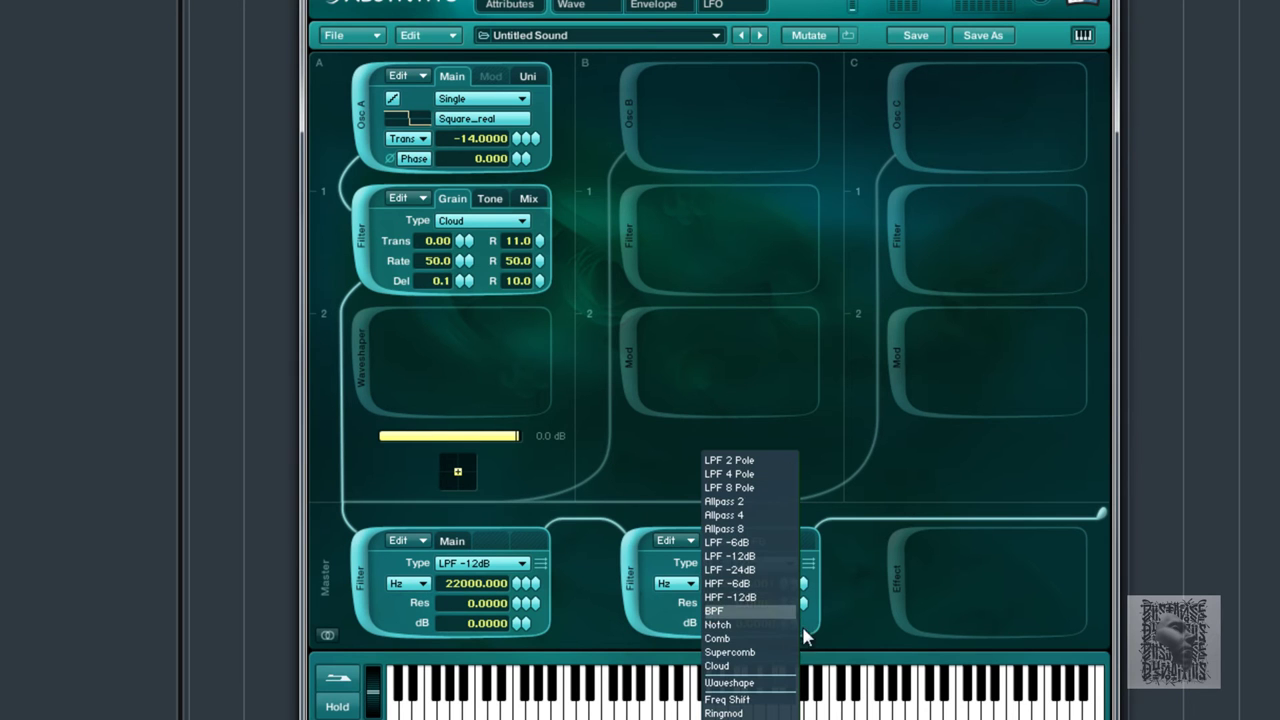
{"action": "left_click", "coordinate": [730, 684]}
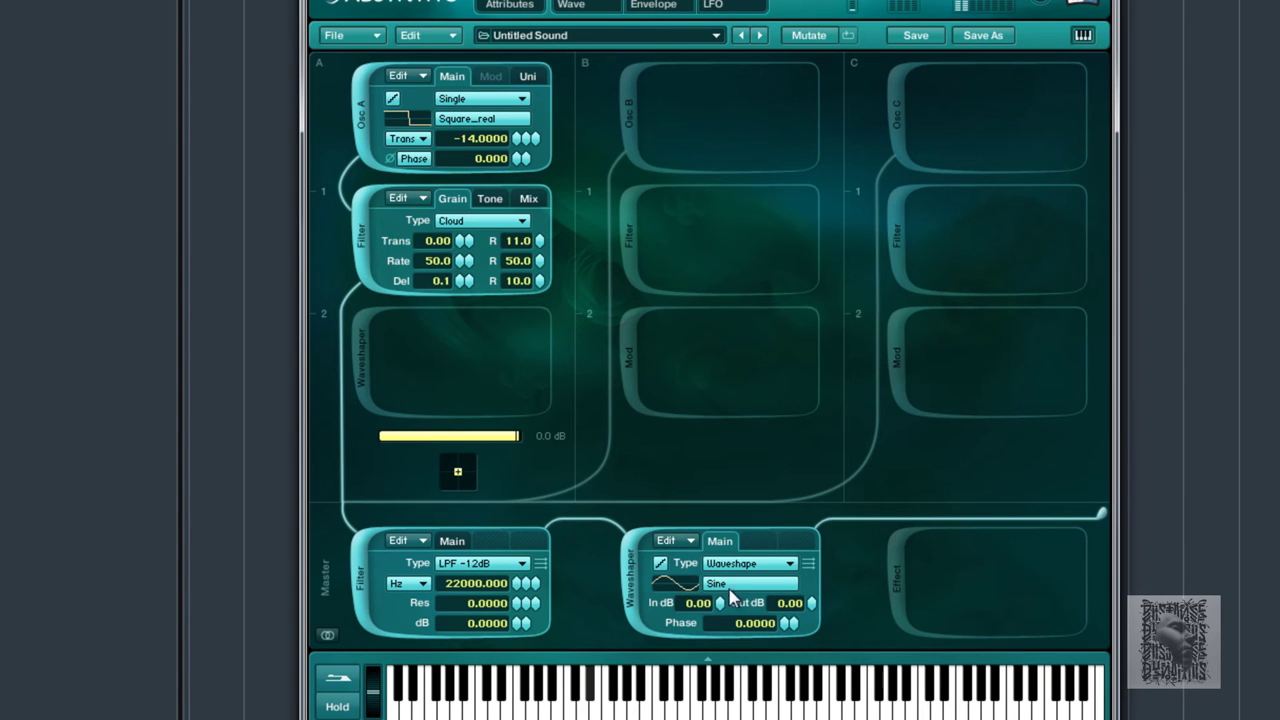
{"action": "left_click_drag", "start_coordinate": [720, 603], "coordinate": [735, 678]}
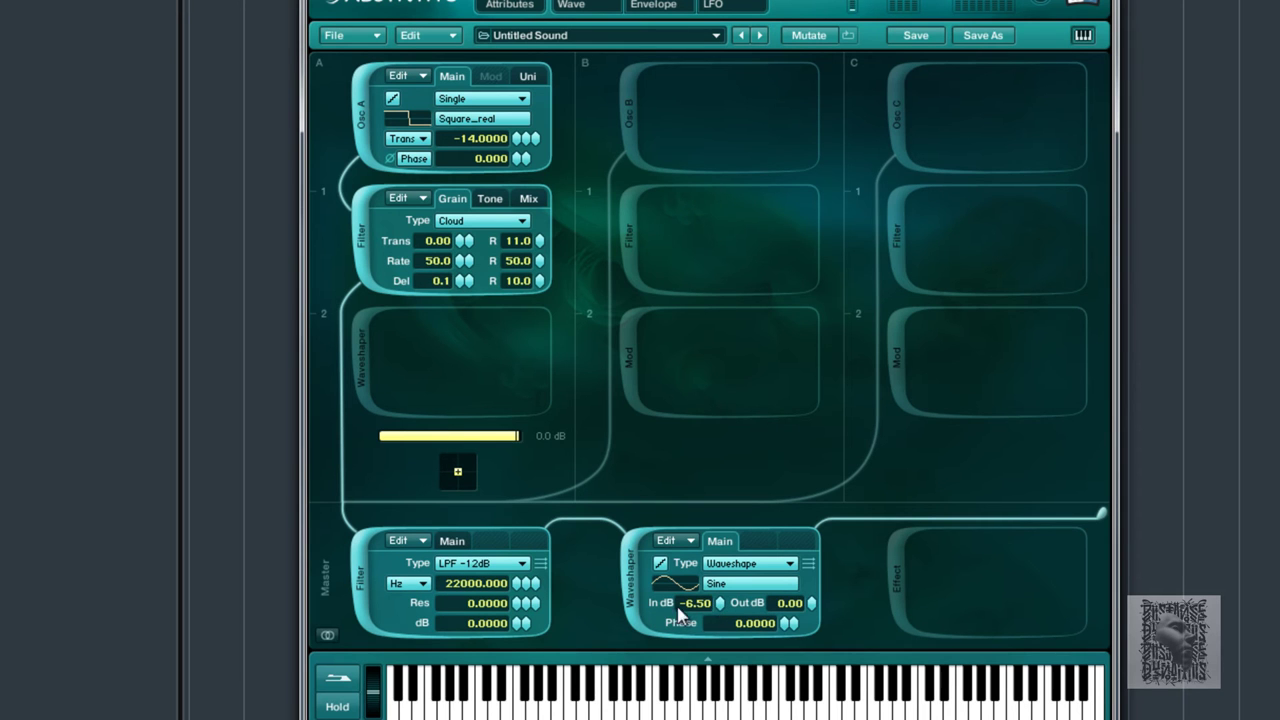
{"action": "mouse_move", "coordinate": [722, 606]}
{"action": "left_mouse_down"}
{"action": "mouse_move", "coordinate": [729, 649]}
{"action": "mouse_move", "coordinate": [724, 622]}
{"action": "left_mouse_up"}
Turn on the master effect module and open its parameters
{"action": "left_click", "coordinate": [897, 585]}
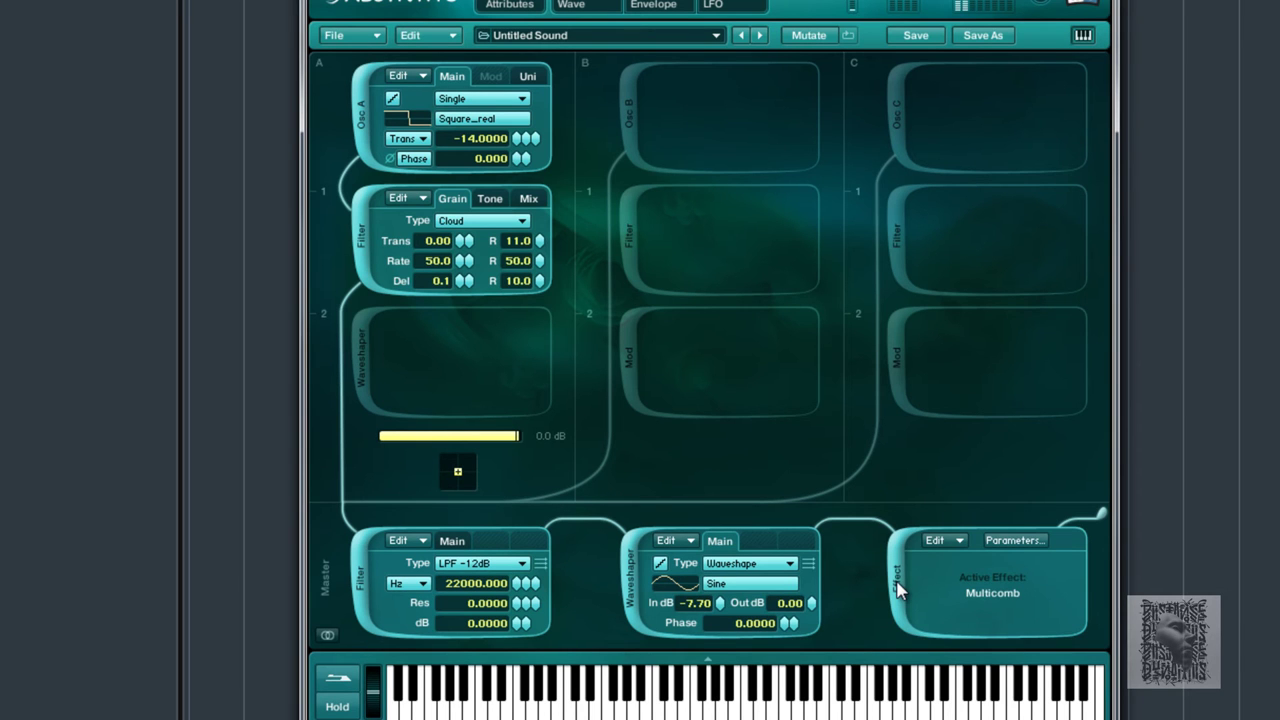
{"action": "left_click", "coordinate": [1012, 541]}
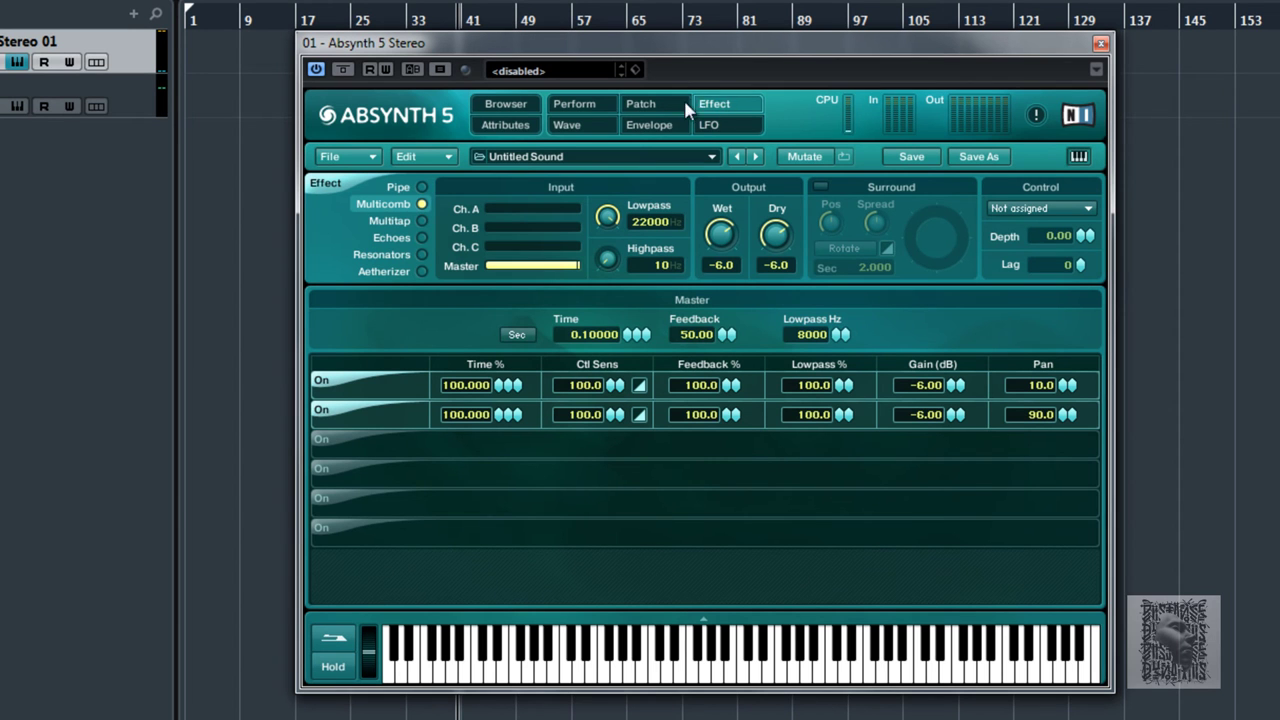
View the Perform and Patch pages, and return to the Effect page
{"action": "left_click", "coordinate": [527, 110]}
{"action": "left_click", "coordinate": [579, 104]}
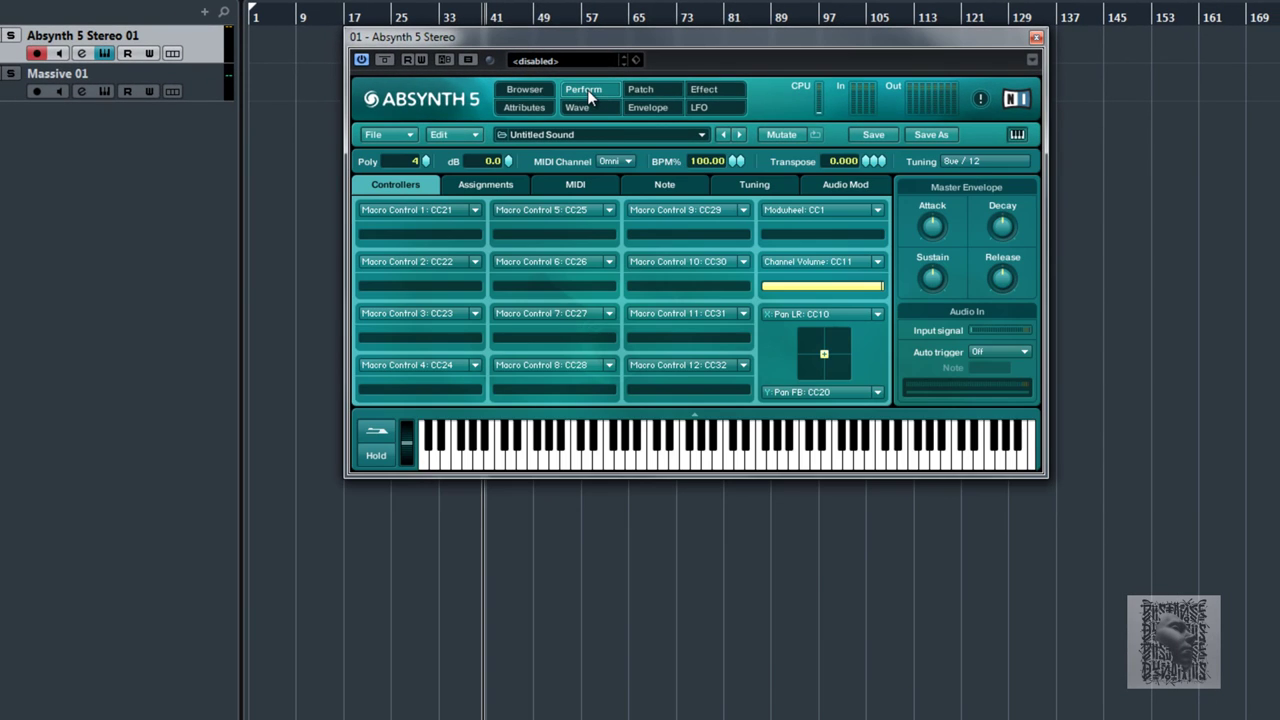
{"action": "left_click", "coordinate": [642, 90]}
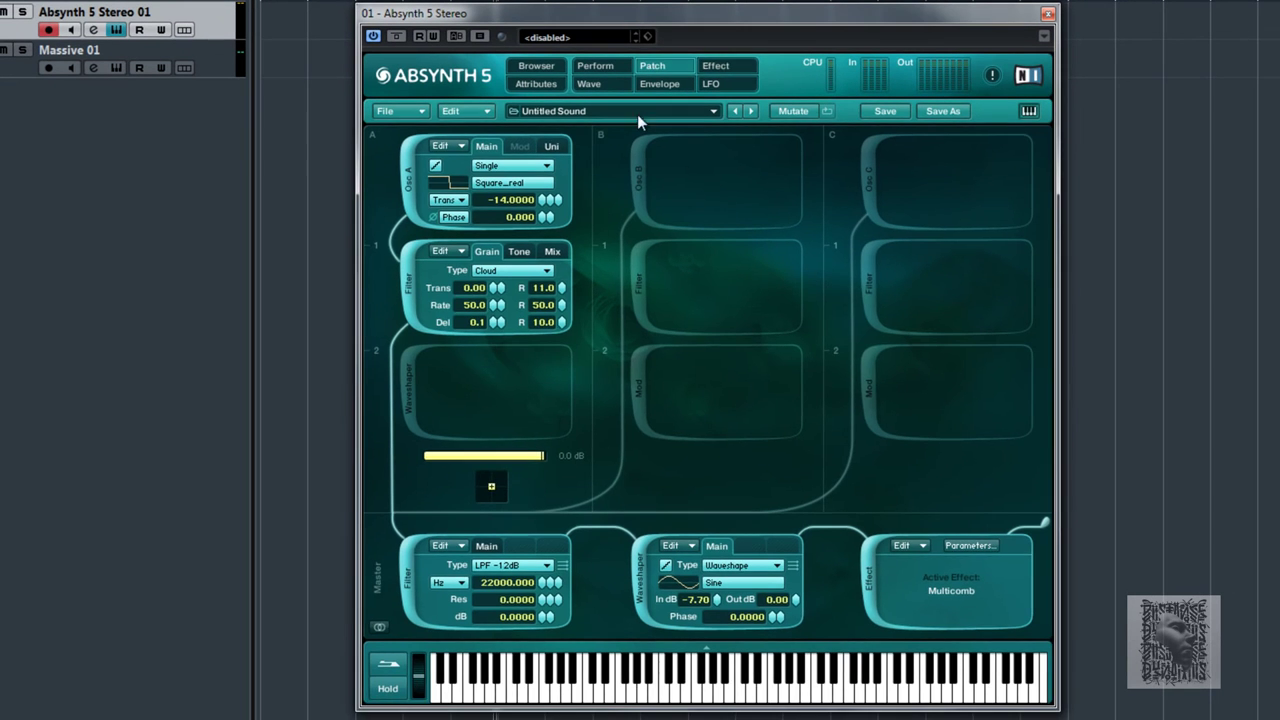
{"action": "left_click", "coordinate": [727, 67]}
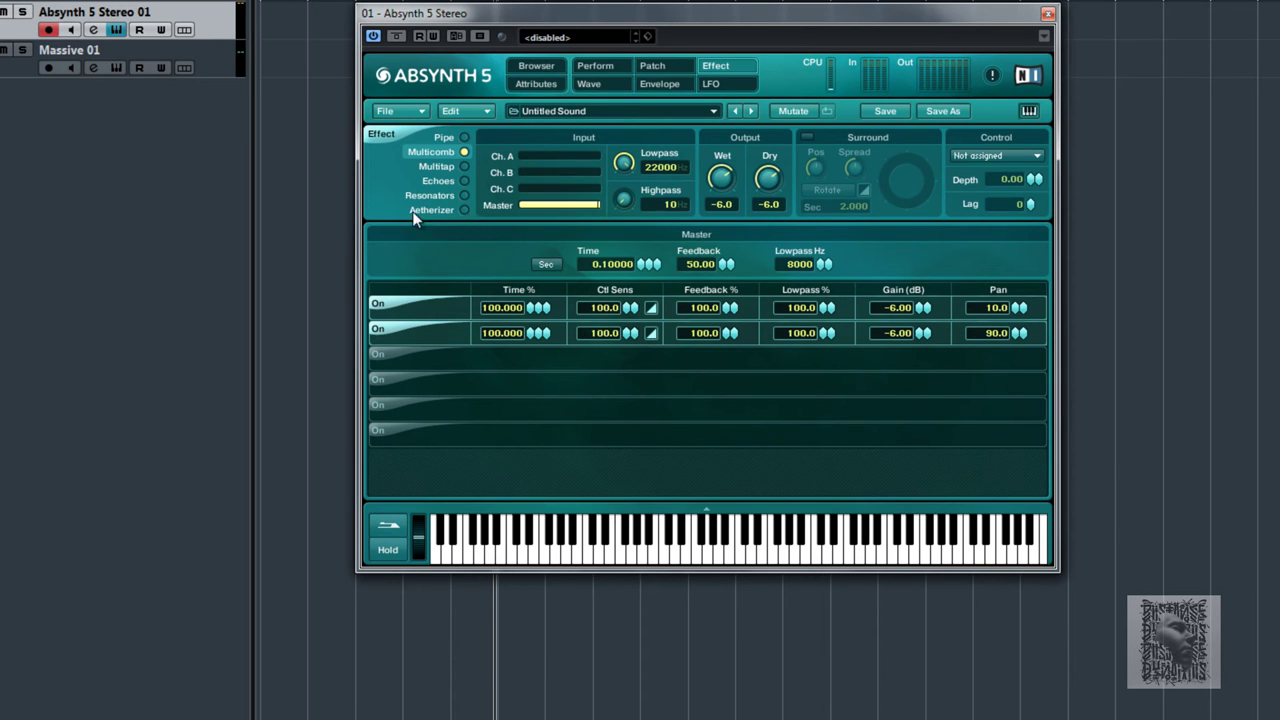
Switch the effect to Aetherizer, try a transposition of 24, and settle on -13 with a random amount of 51
{"action": "left_click", "coordinate": [463, 210]}
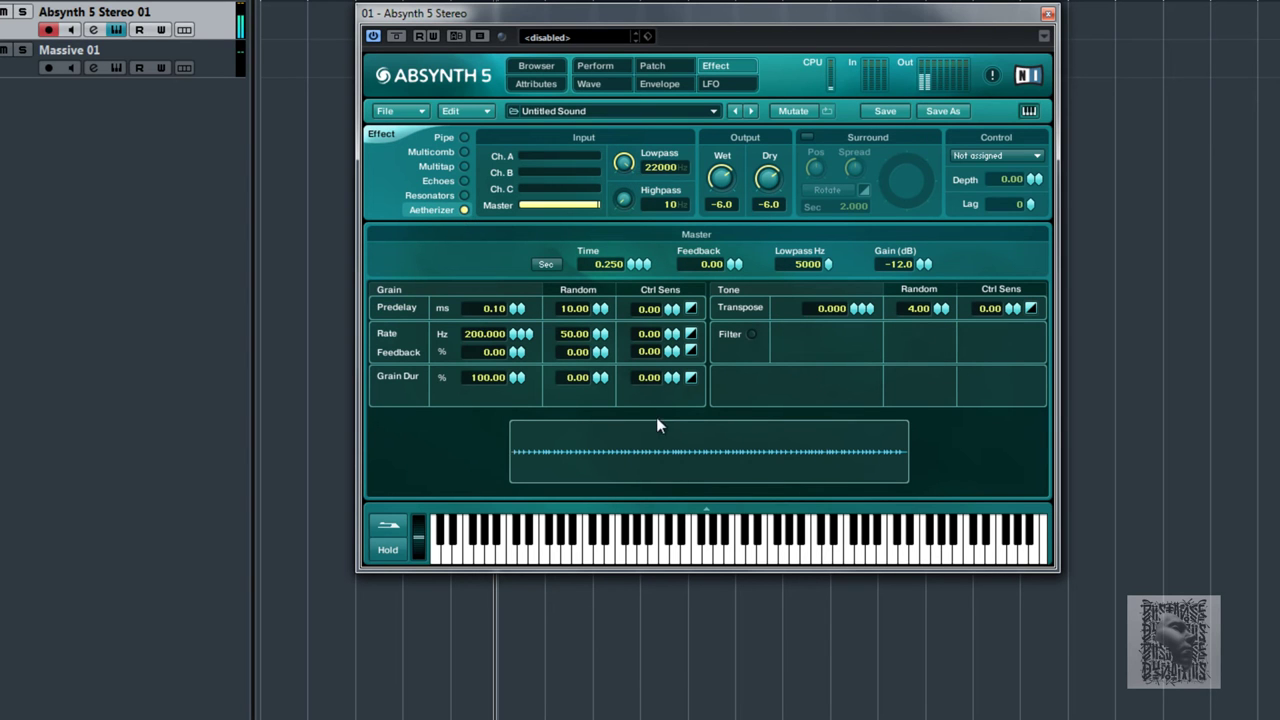
{"action": "mouse_move", "coordinate": [853, 307]}
{"action": "left_mouse_down"}
{"action": "mouse_move", "coordinate": [854, 294]}
{"action": "mouse_move", "coordinate": [855, 316]}
{"action": "left_mouse_up"}
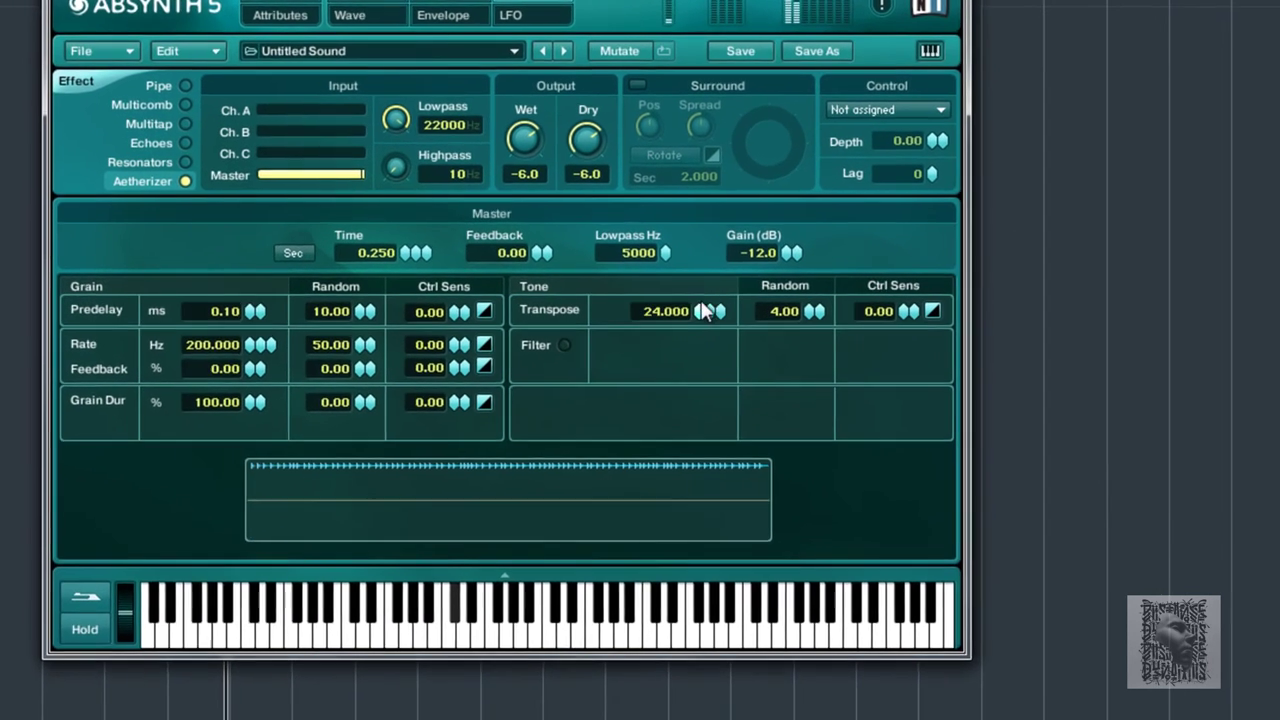
{"action": "left_click_drag", "start_coordinate": [701, 303], "coordinate": [686, 357]}
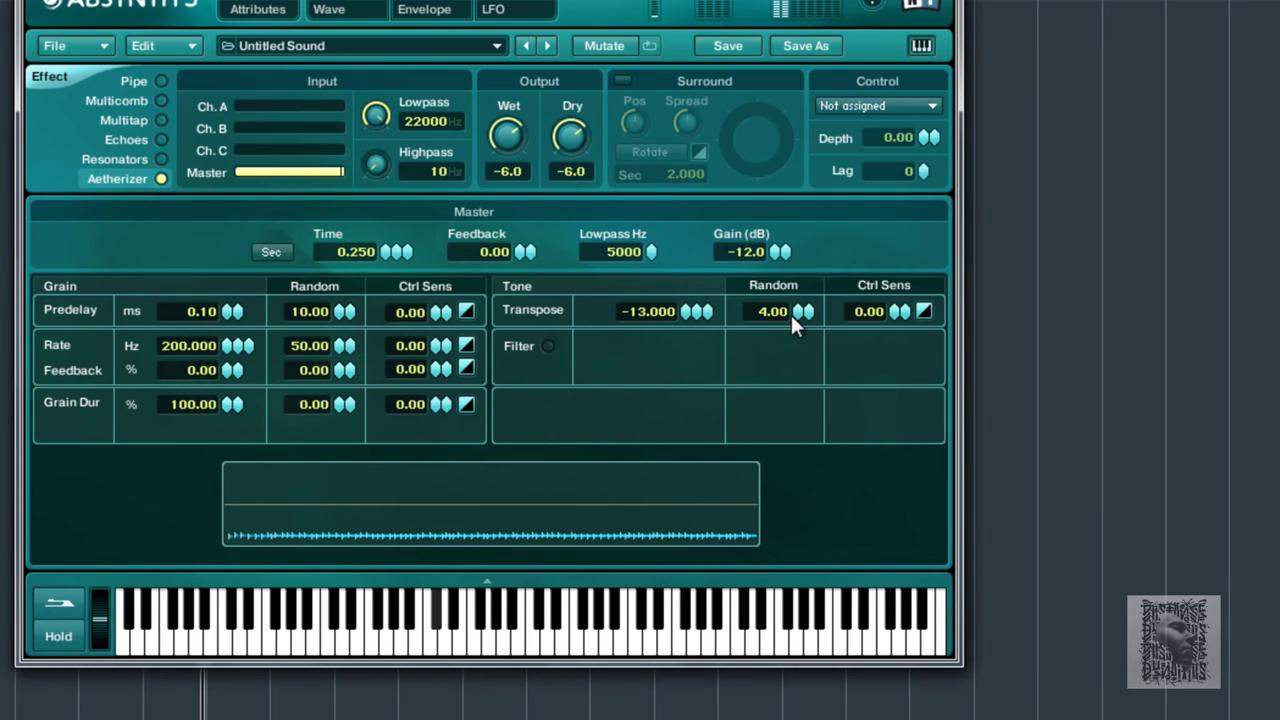
{"action": "left_click_drag", "start_coordinate": [791, 315], "coordinate": [806, 252]}
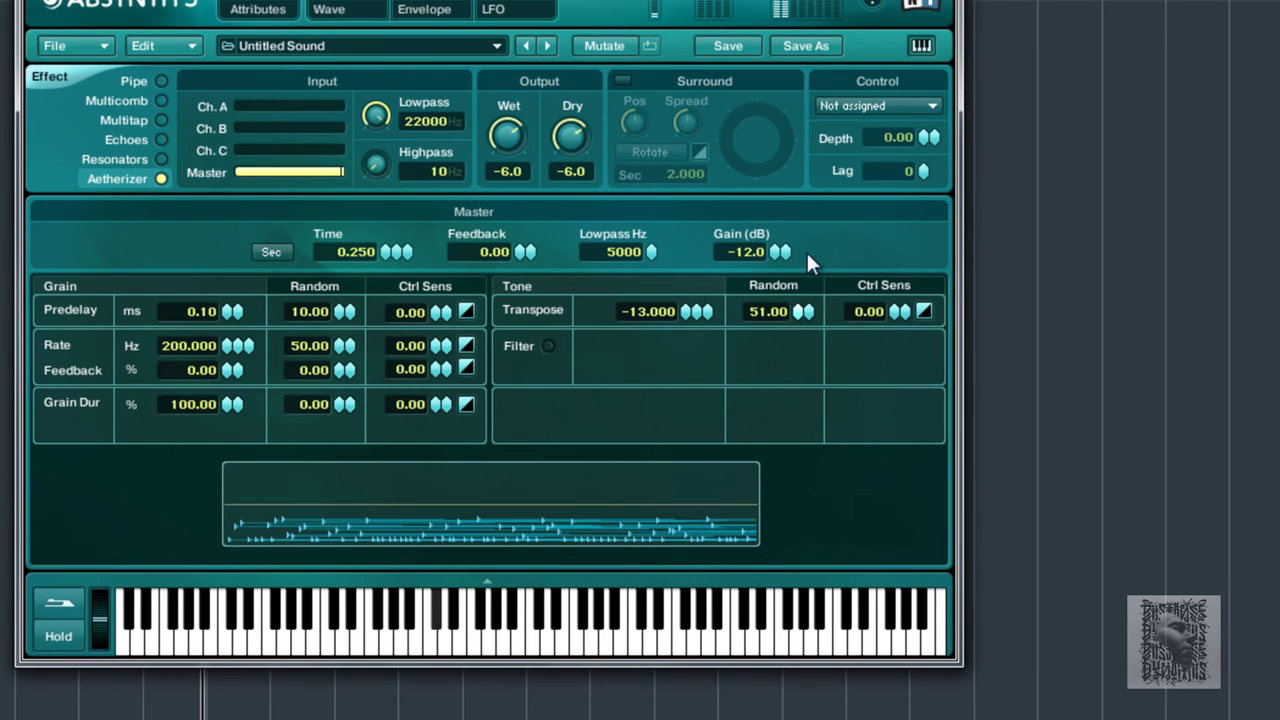
Enable the Aetherizer's filter, try Chromatic filter quantizing, and choose Whole Tone as the Filter Quantize setting
{"action": "left_click", "coordinate": [548, 346]}
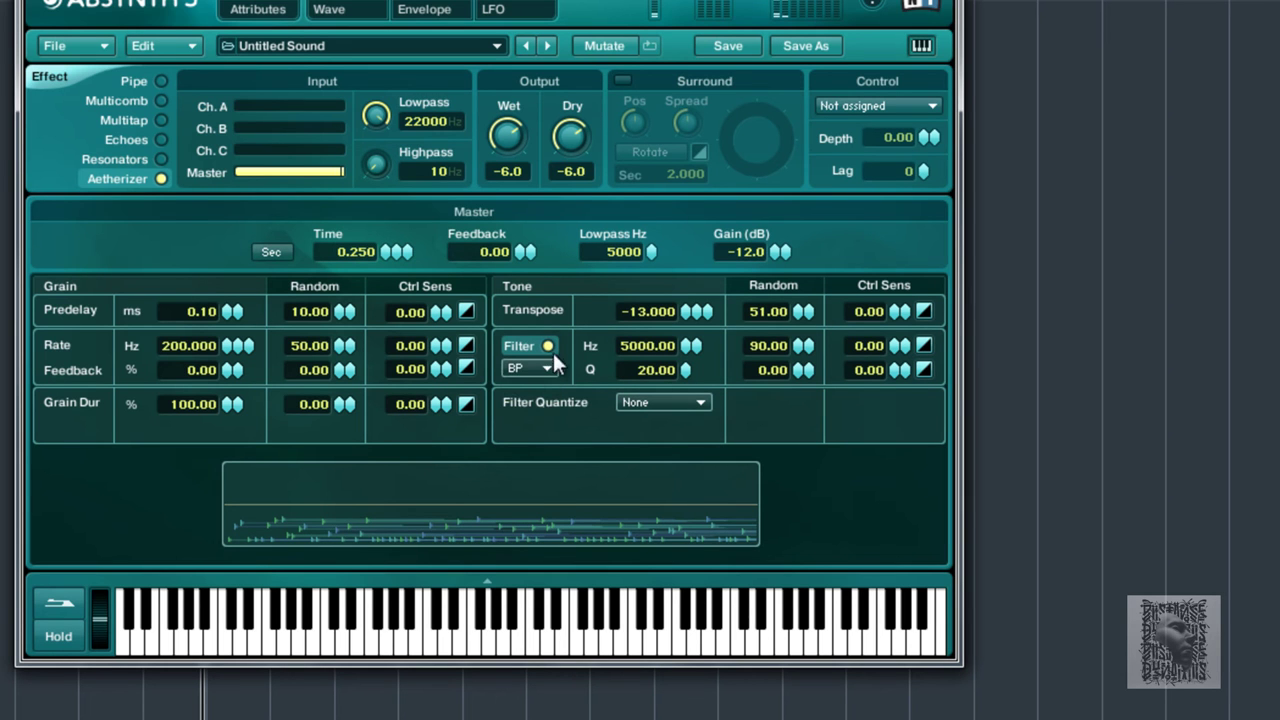
{"action": "left_click", "coordinate": [621, 406]}
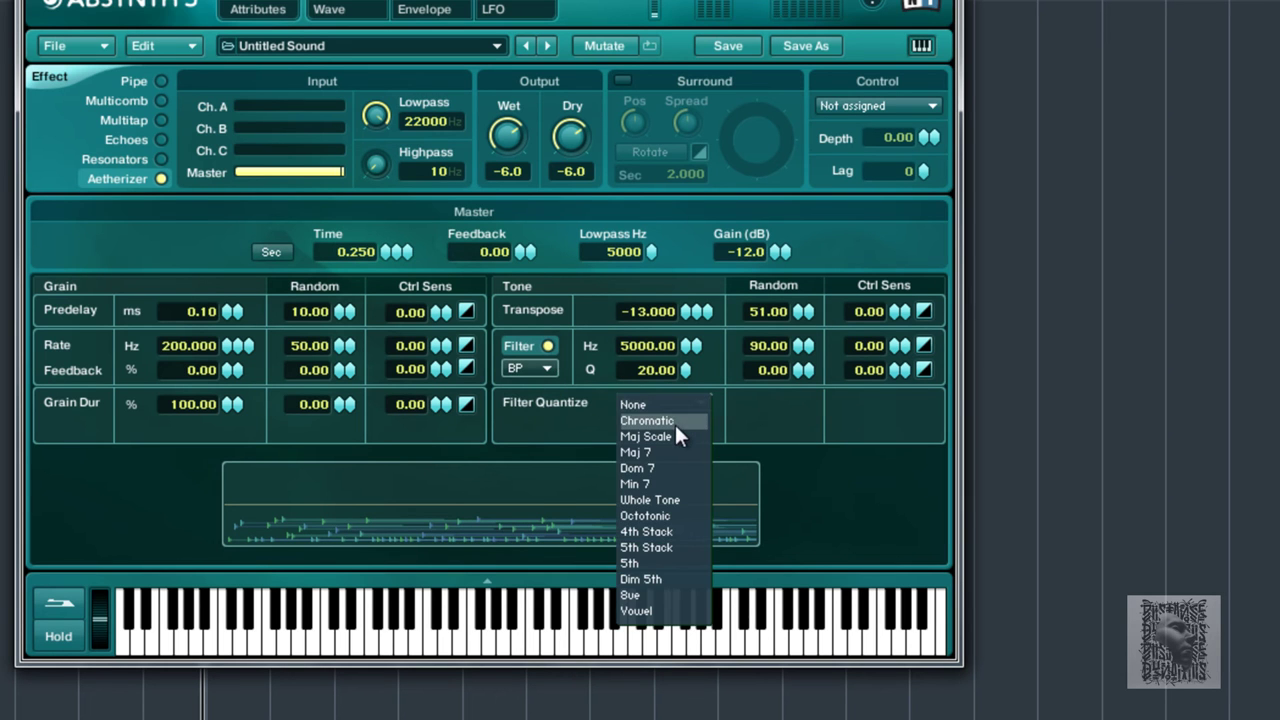
{"action": "left_click", "coordinate": [675, 426]}
{"action": "left_click", "coordinate": [703, 403]}
{"action": "left_click", "coordinate": [674, 503]}
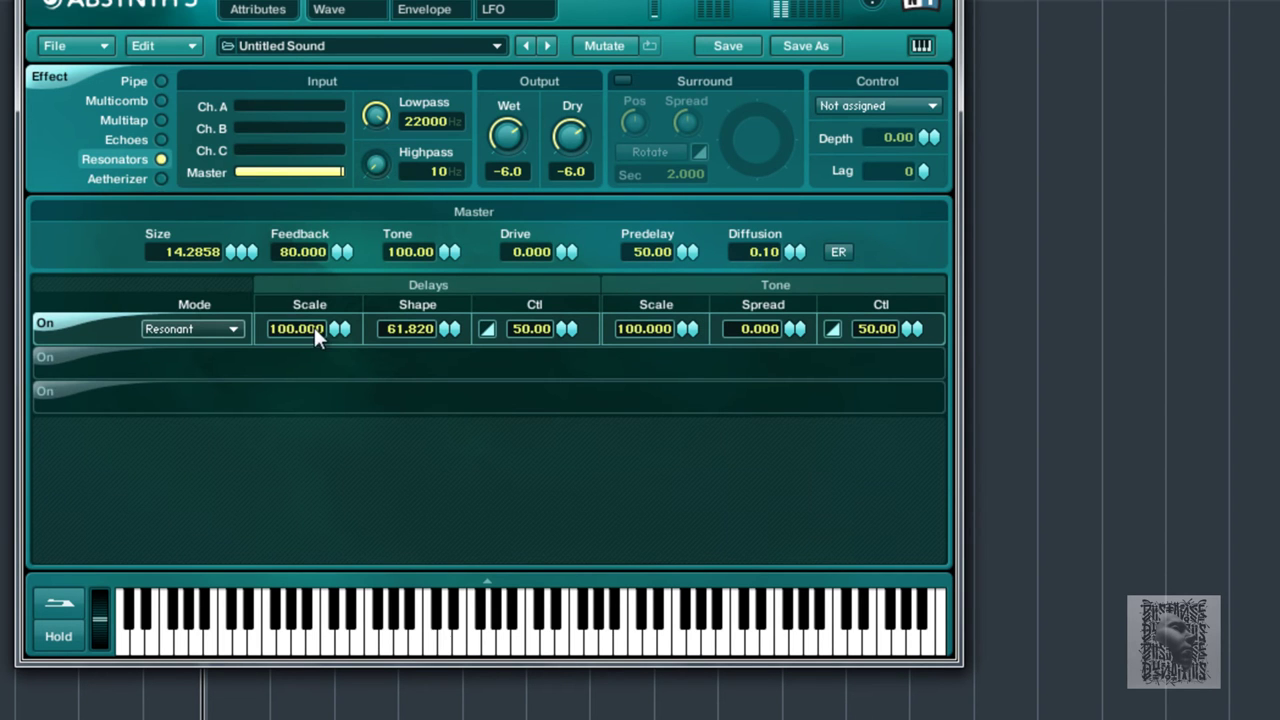
Try different master feedback amounts for the Resonators effect and set it to 47
{"action": "left_click_drag", "start_coordinate": [333, 251], "coordinate": [349, 204]}
{"action": "left_click_drag", "start_coordinate": [332, 249], "coordinate": [340, 200]}
{"action": "left_click_drag", "start_coordinate": [339, 247], "coordinate": [341, 318]}
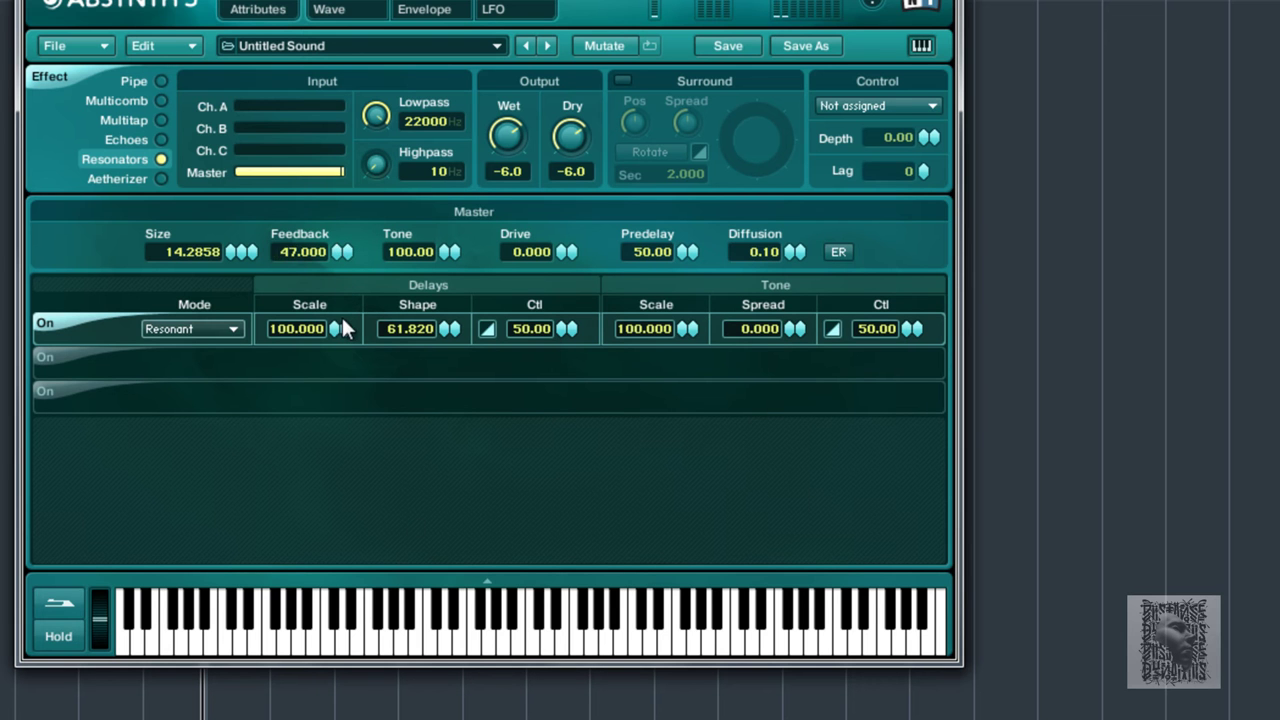
Switch the effect to Echoes and turn on its second and third echo lines
{"action": "left_click", "coordinate": [162, 140]}
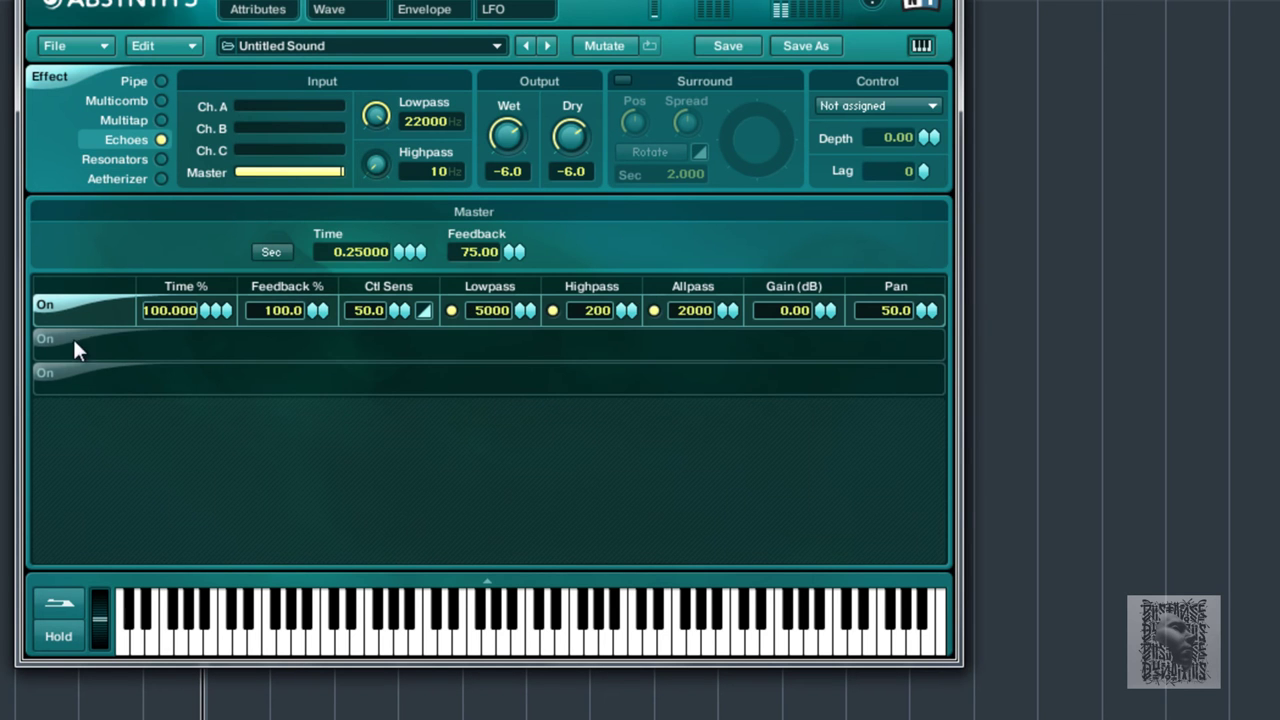
{"action": "left_click", "coordinate": [72, 338]}
{"action": "left_click", "coordinate": [121, 393]}
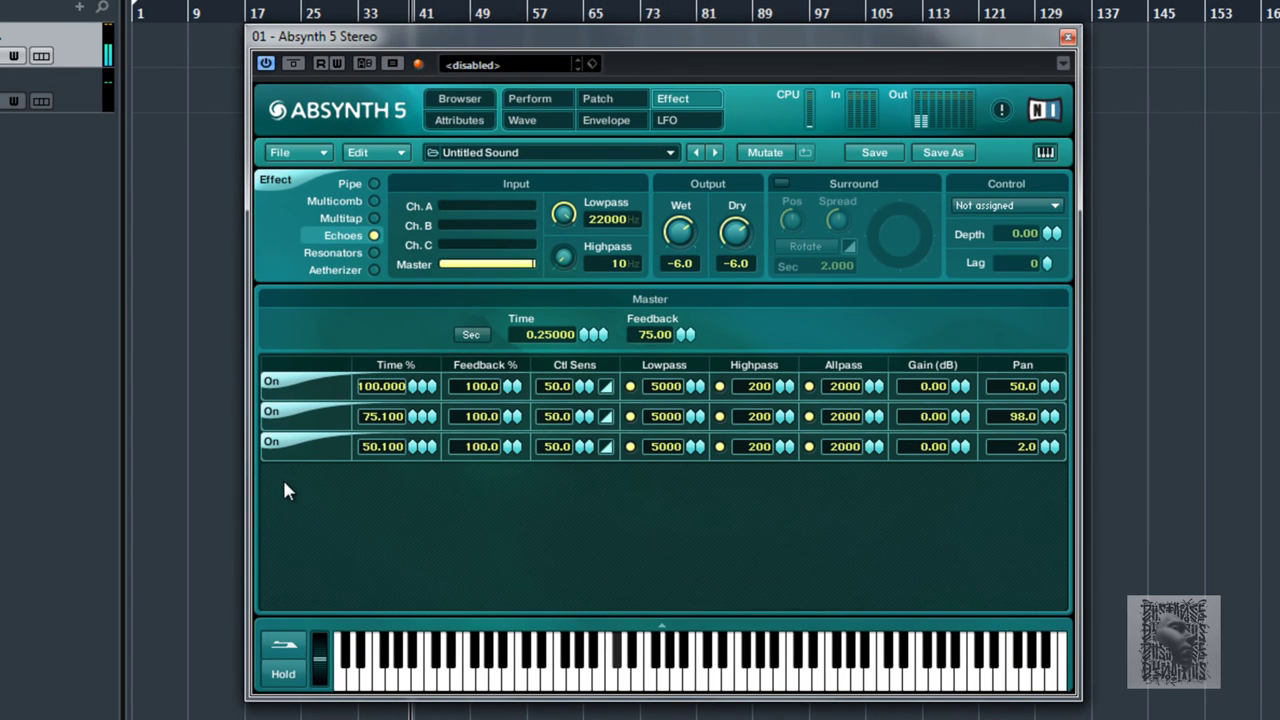
Set the second echo's time to 54.1% and the master echo time to 0.74302
{"action": "left_click_drag", "start_coordinate": [416, 418], "coordinate": [424, 452]}
{"action": "left_click_drag", "start_coordinate": [591, 340], "coordinate": [590, 332]}
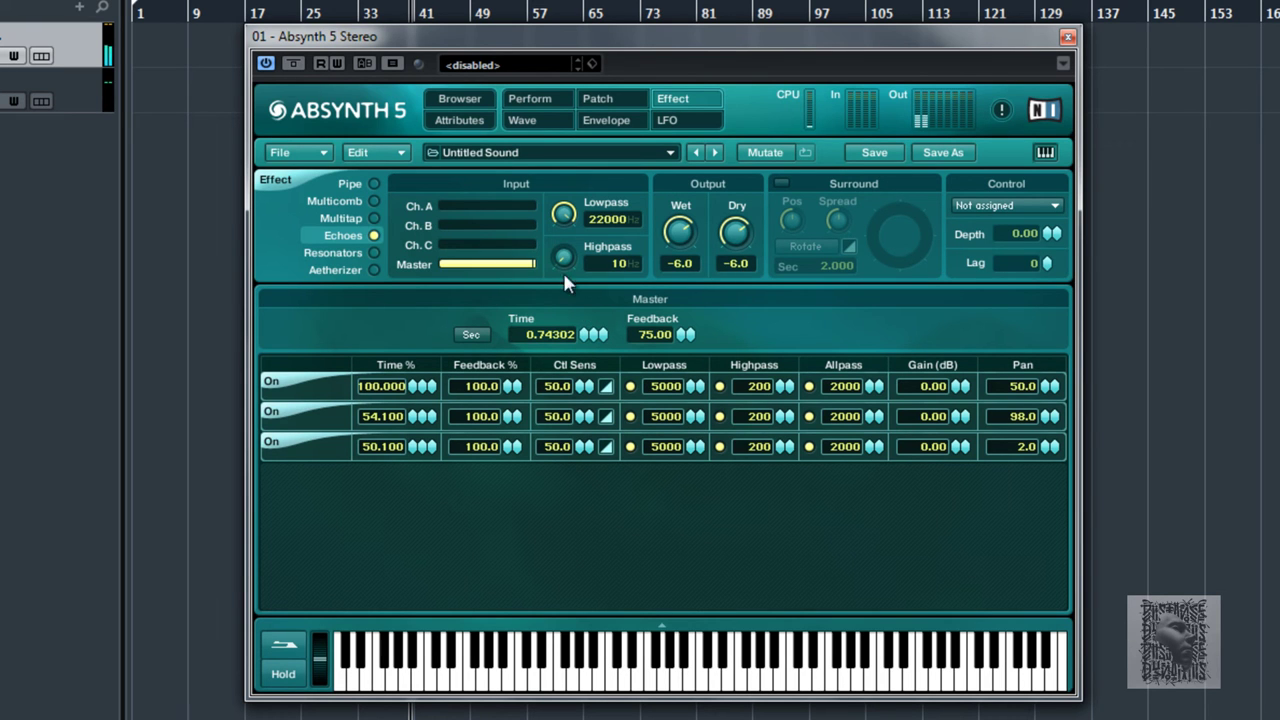
Try the Multitap and Multicomb effects and select Pipe as the active effect
{"action": "left_click", "coordinate": [366, 218]}
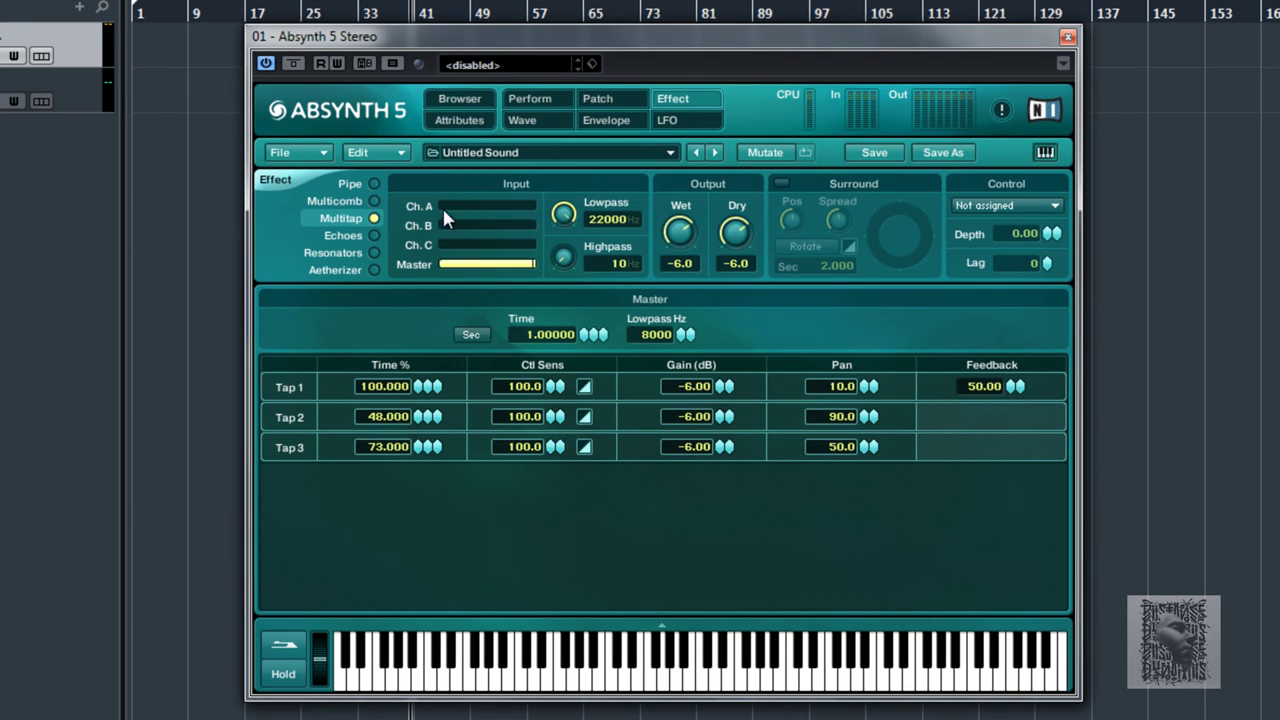
{"action": "left_click", "coordinate": [374, 201]}
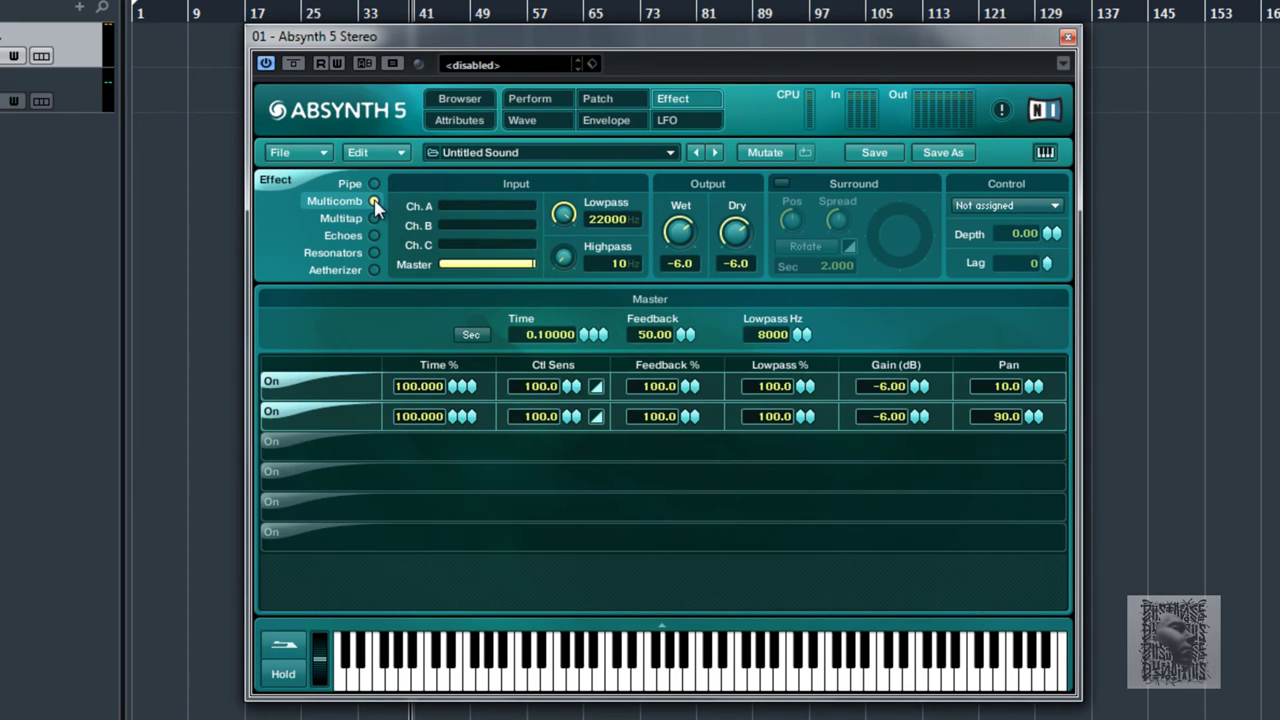
{"action": "left_click", "coordinate": [375, 184]}
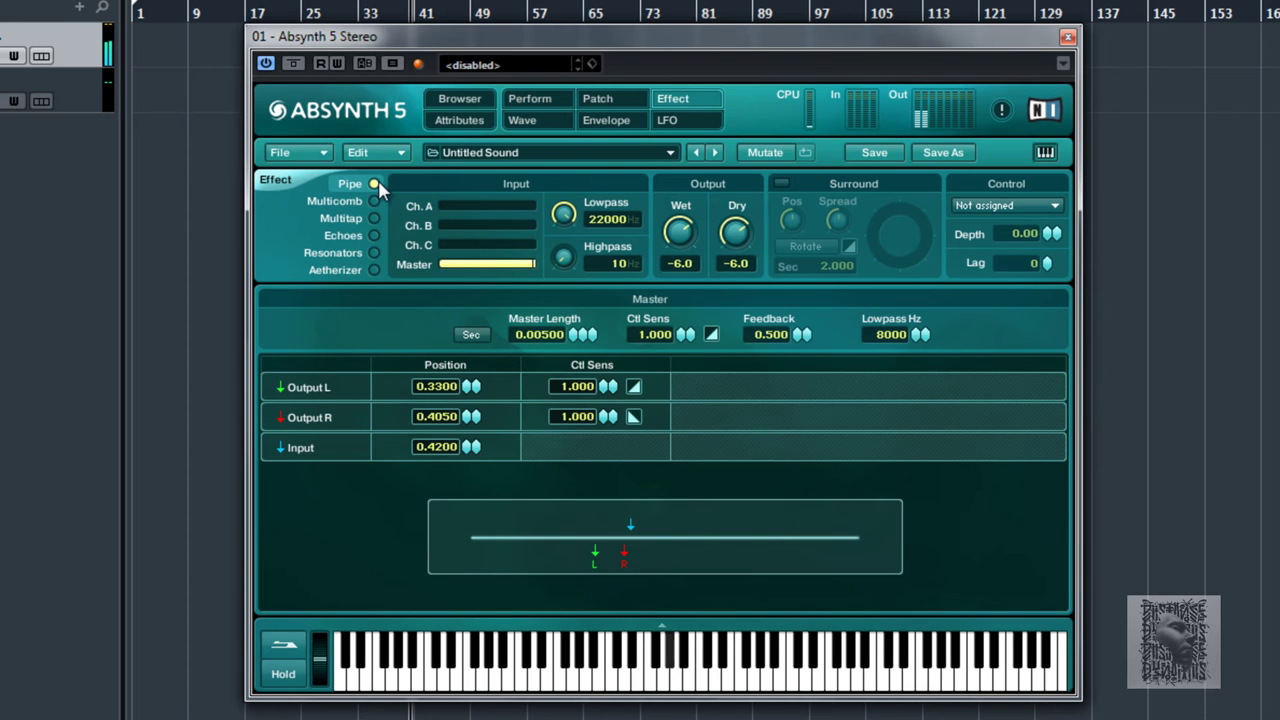
Set the Pipe effect's positions to 0.8000 for Output L, 0.0750 for Output R and 0.0000 for Input
{"action": "mouse_move", "coordinate": [468, 386]}
{"action": "left_mouse_down"}
{"action": "mouse_move", "coordinate": [480, 340]}
{"action": "mouse_move", "coordinate": [463, 452]}
{"action": "mouse_move", "coordinate": [481, 588]}
{"action": "left_mouse_up"}
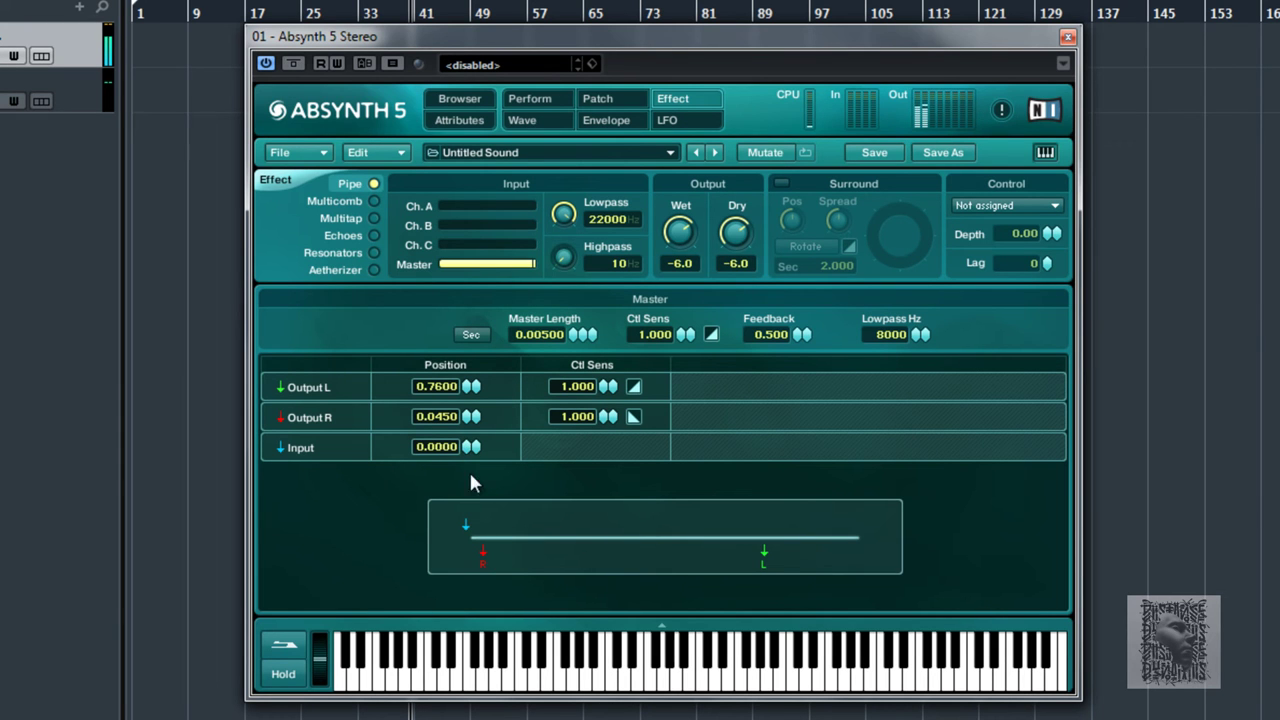
{"action": "mouse_move", "coordinate": [471, 417]}
{"action": "left_mouse_down"}
{"action": "mouse_move", "coordinate": [471, 443]}
{"action": "mouse_move", "coordinate": [492, 362]}
{"action": "left_mouse_up"}
{"action": "left_click_drag", "start_coordinate": [488, 415], "coordinate": [480, 374]}
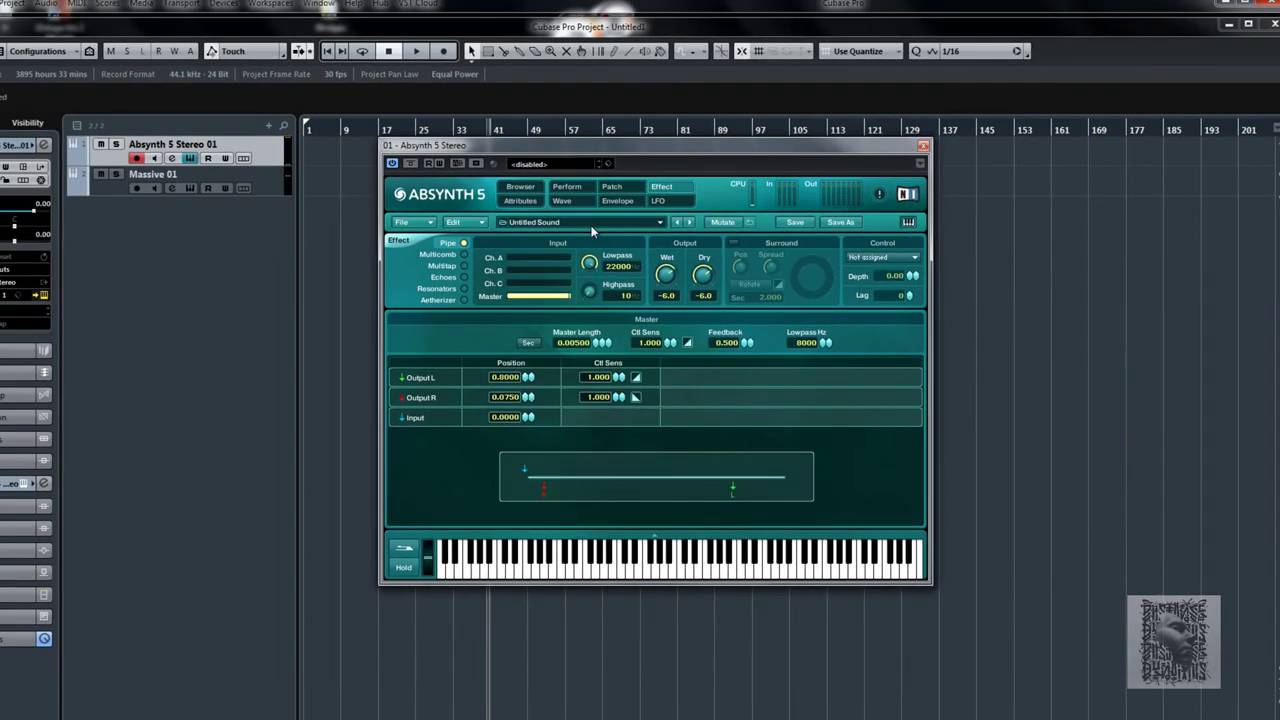
Switch the effect back to Aetherizer and turn off the effect module on the Patch page
{"action": "left_click", "coordinate": [464, 300]}
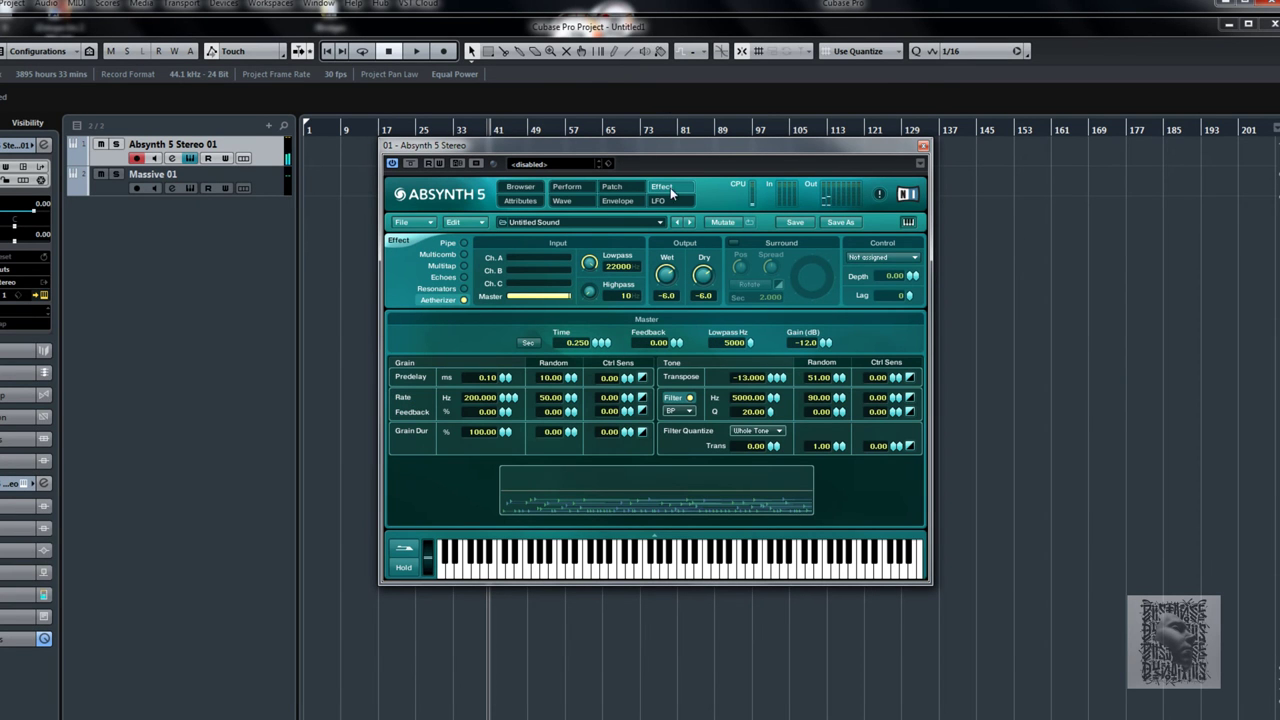
{"action": "left_click", "coordinate": [626, 190]}
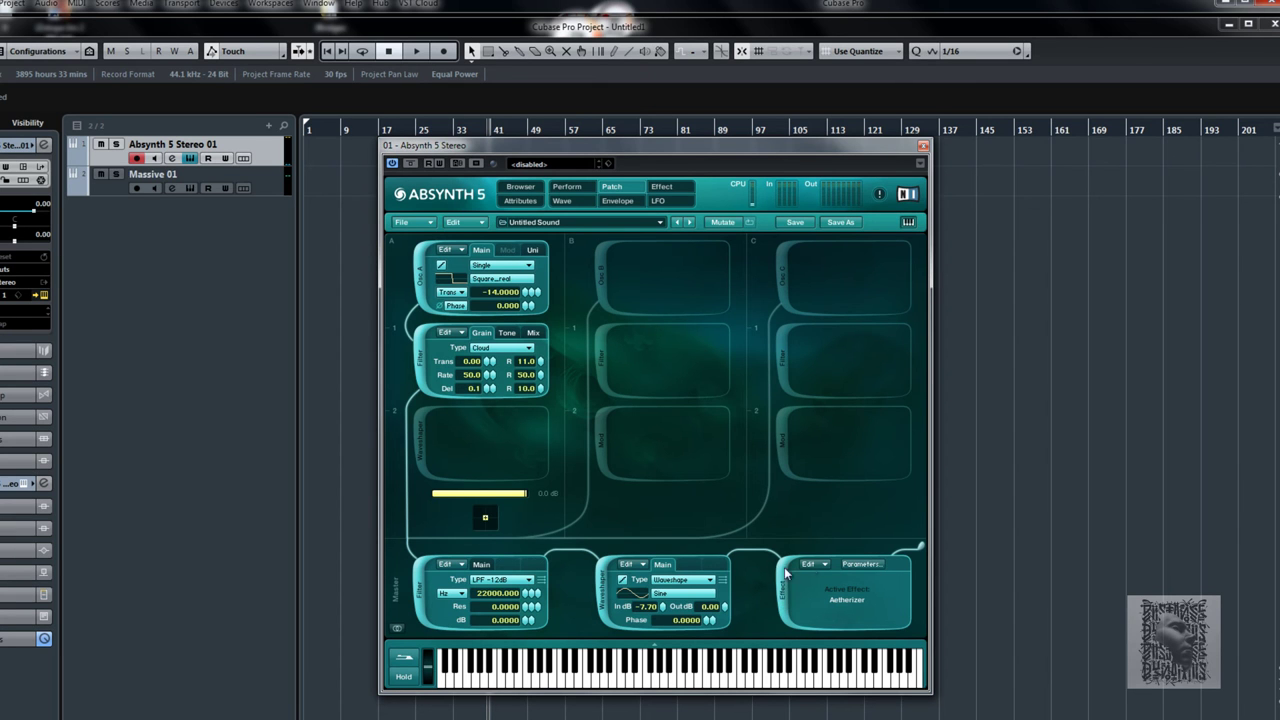
{"action": "left_click", "coordinate": [786, 598]}
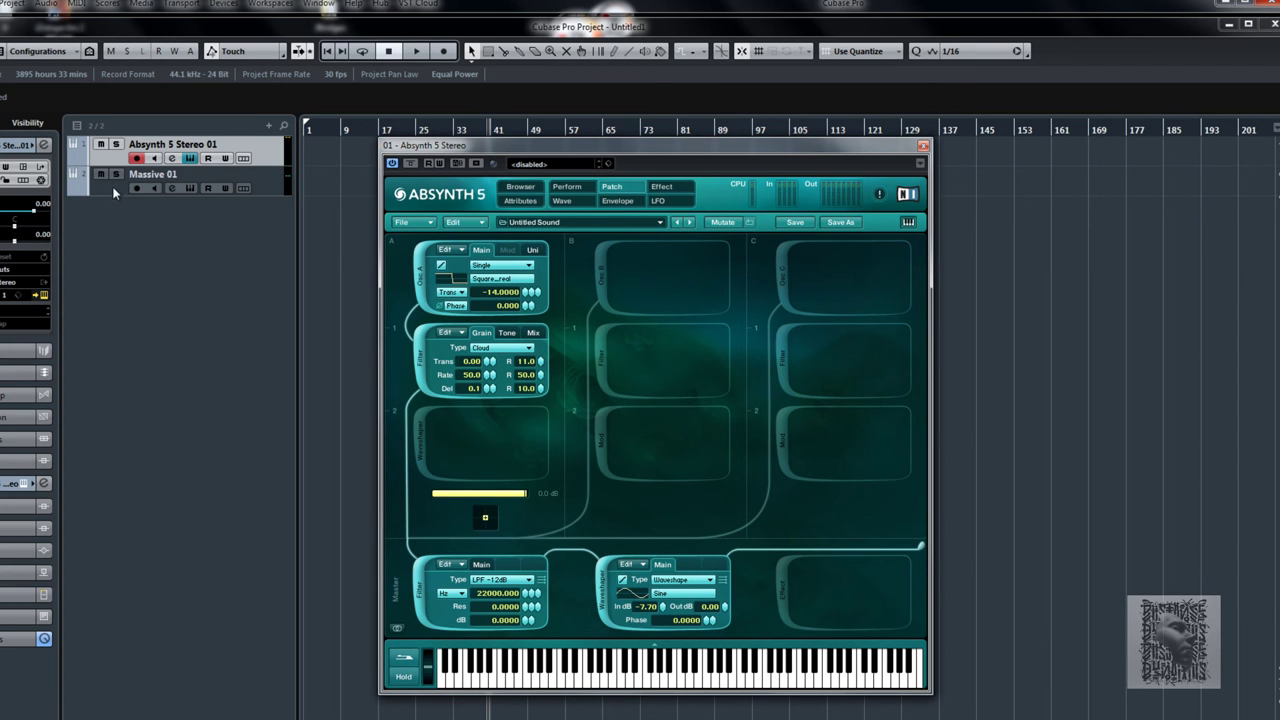
Open the Massive instrument from the Massive 01 track and move its window partly clear of Absynth's modules
{"action": "left_click", "coordinate": [192, 188]}
{"action": "left_click_drag", "start_coordinate": [407, 324], "coordinate": [797, 159]}
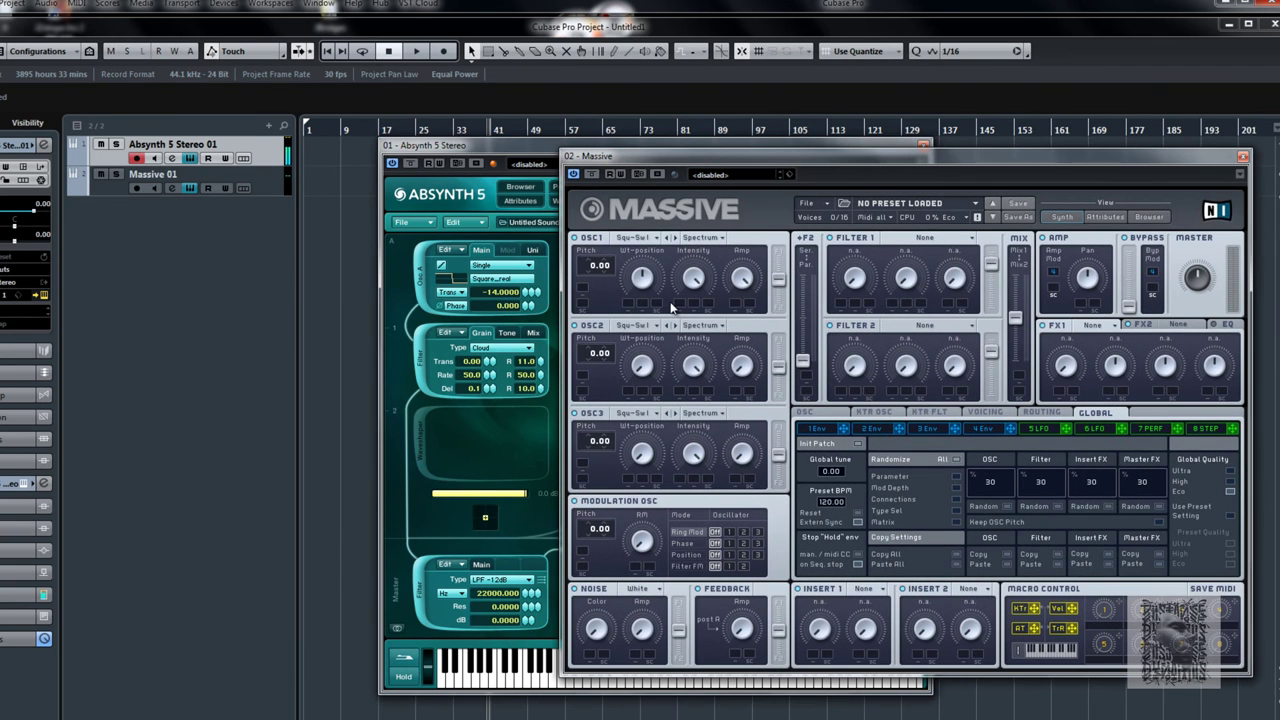
On the Massive 01 track, view the 7 Perf and 5 LFO modulators and assign 5 LFO to oscillator 1's Wt-position
{"action": "left_click", "coordinate": [280, 180]}
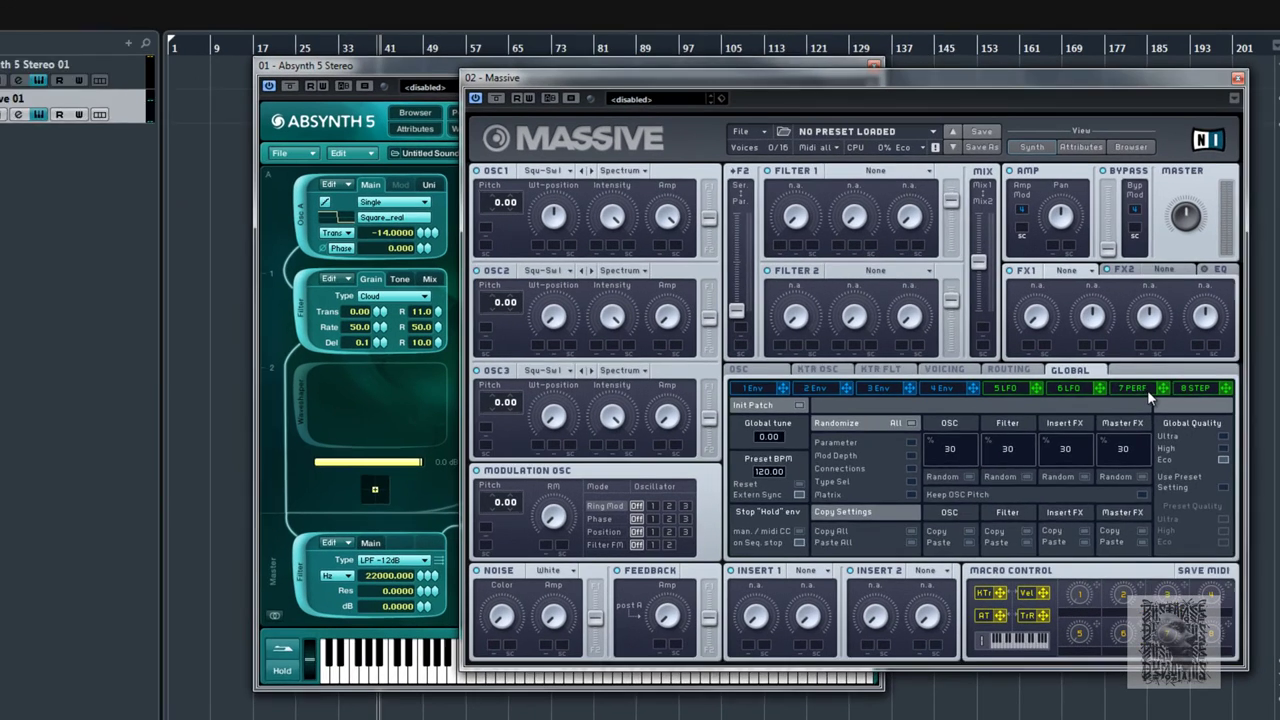
{"action": "left_click", "coordinate": [1205, 428]}
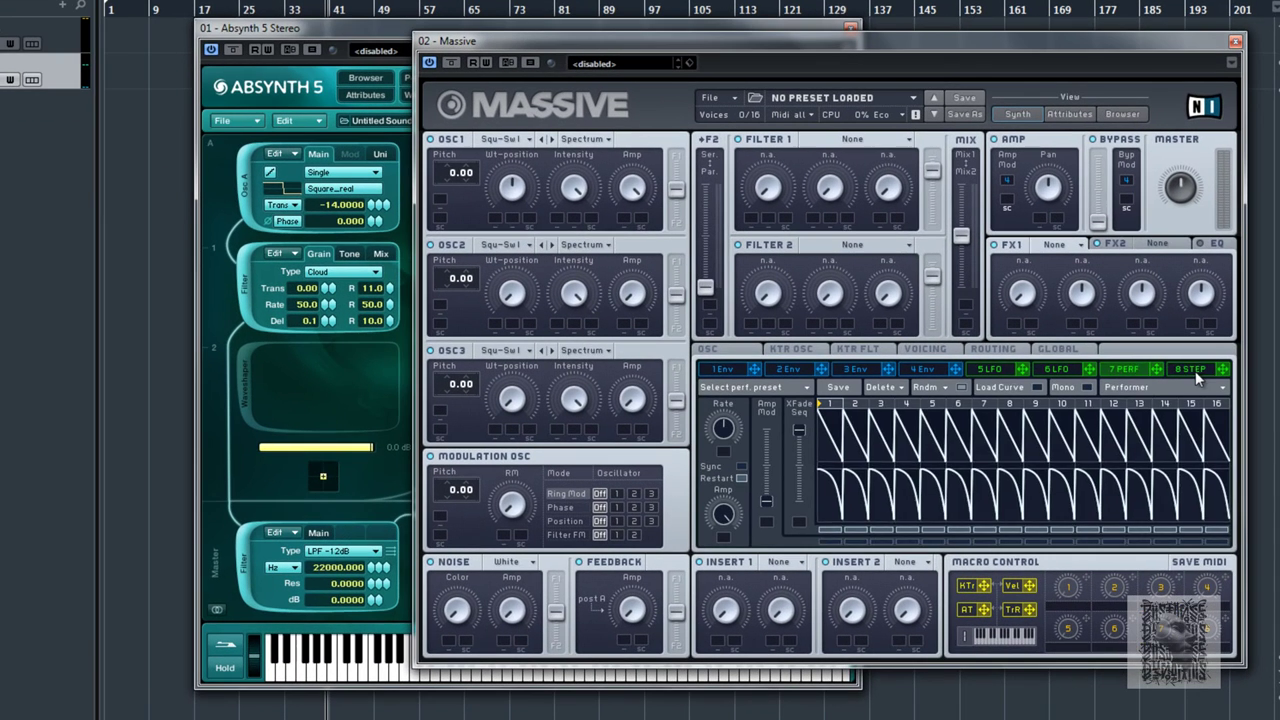
{"action": "left_click", "coordinate": [995, 369]}
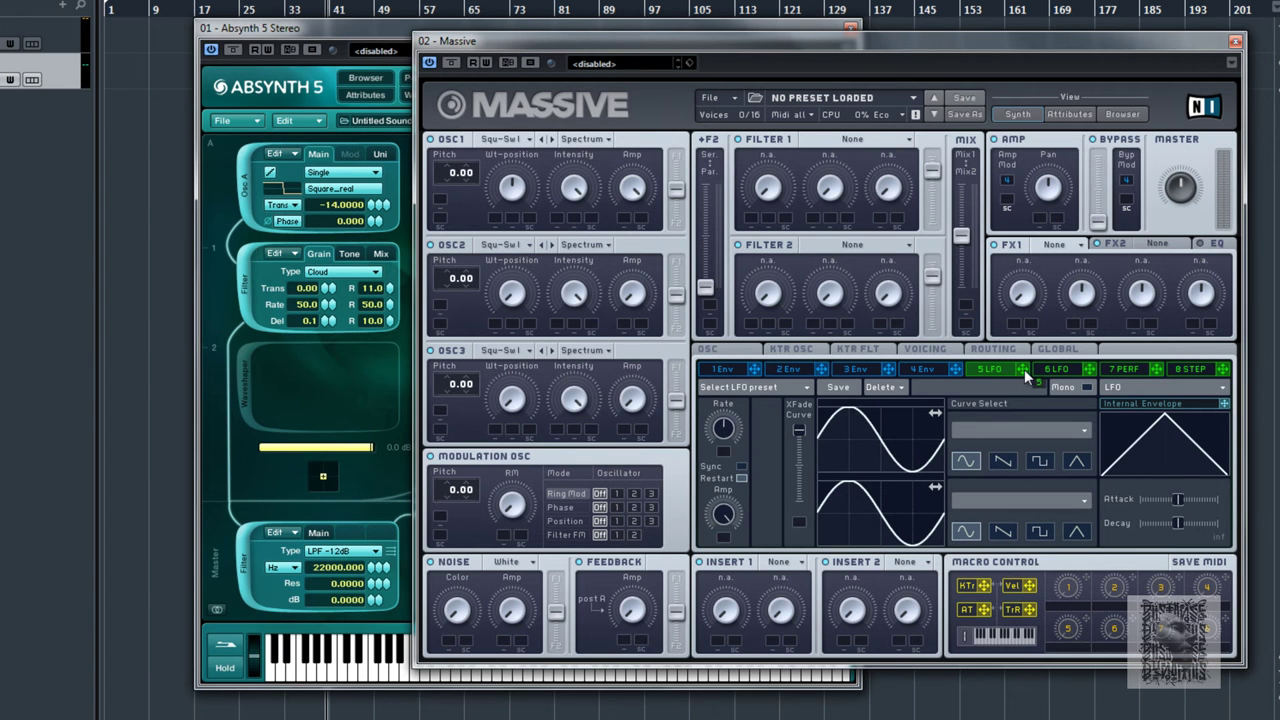
{"action": "left_click_drag", "start_coordinate": [1027, 376], "coordinate": [517, 152]}
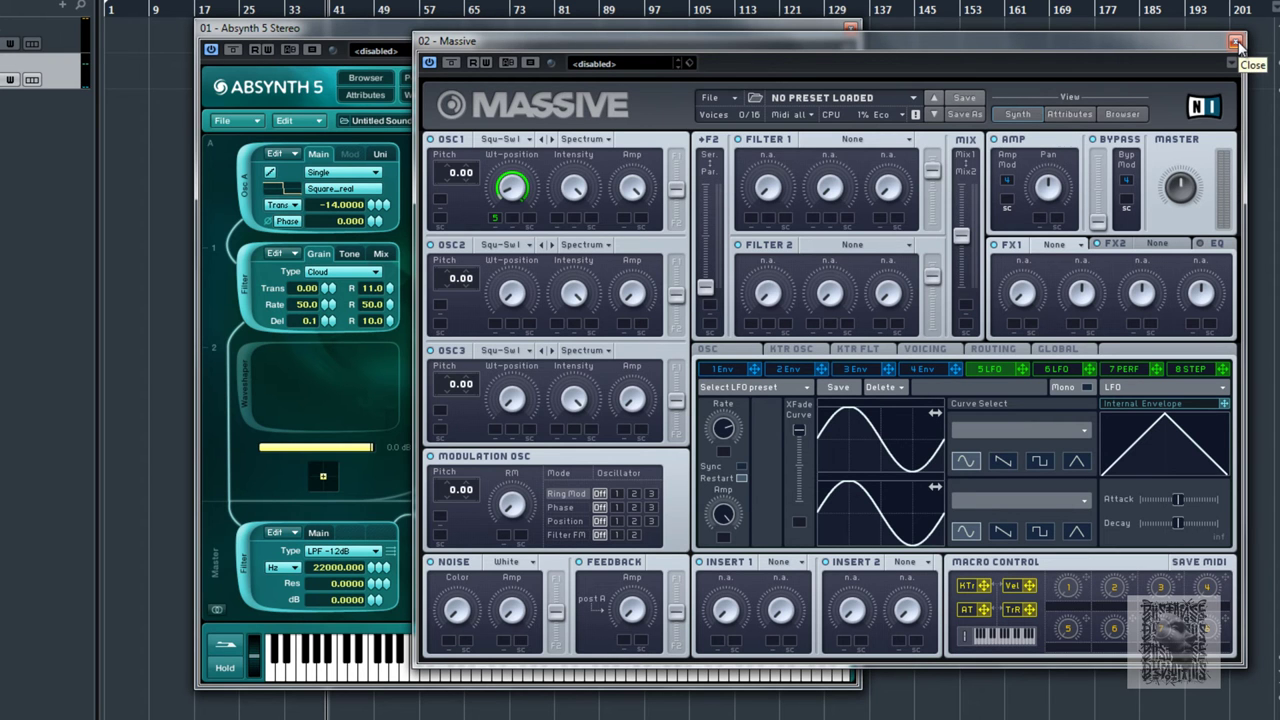
Close the Massive window and return to the Absynth 5 Stereo 01 track
{"action": "left_click", "coordinate": [327, 30]}
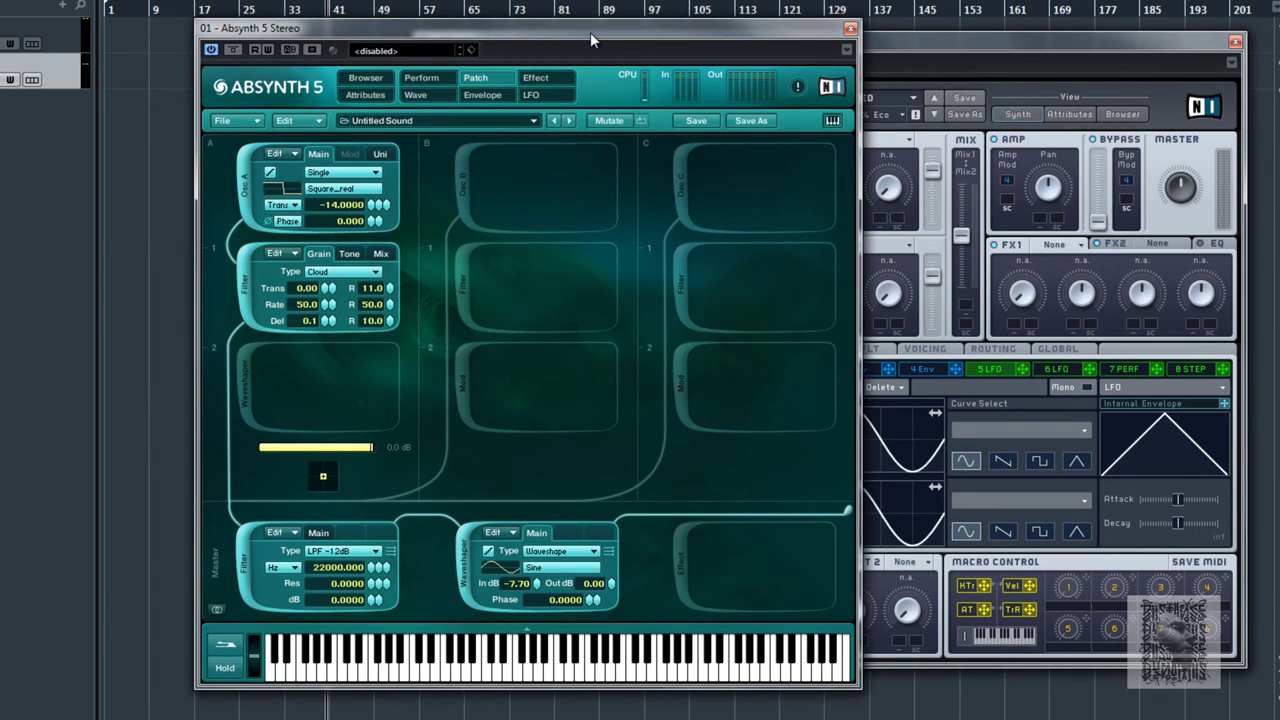
{"action": "left_click", "coordinate": [904, 43]}
{"action": "left_click", "coordinate": [1232, 41]}
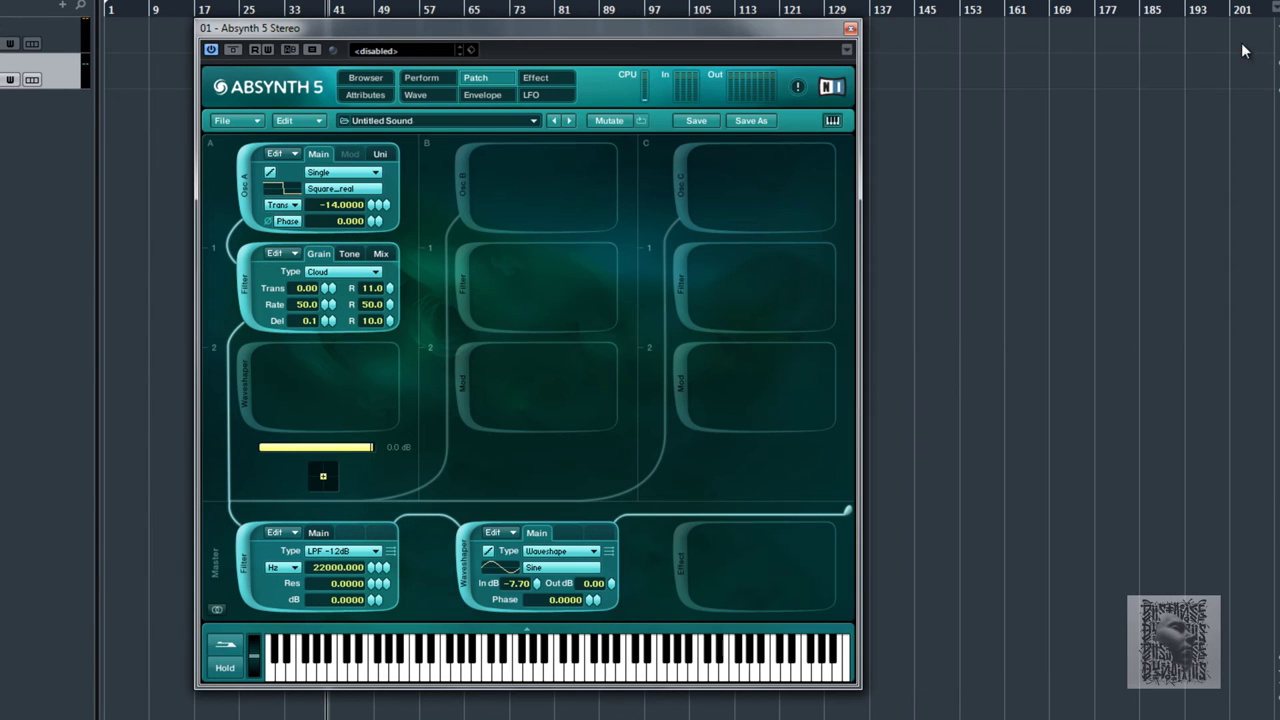
{"action": "left_click", "coordinate": [52, 32]}
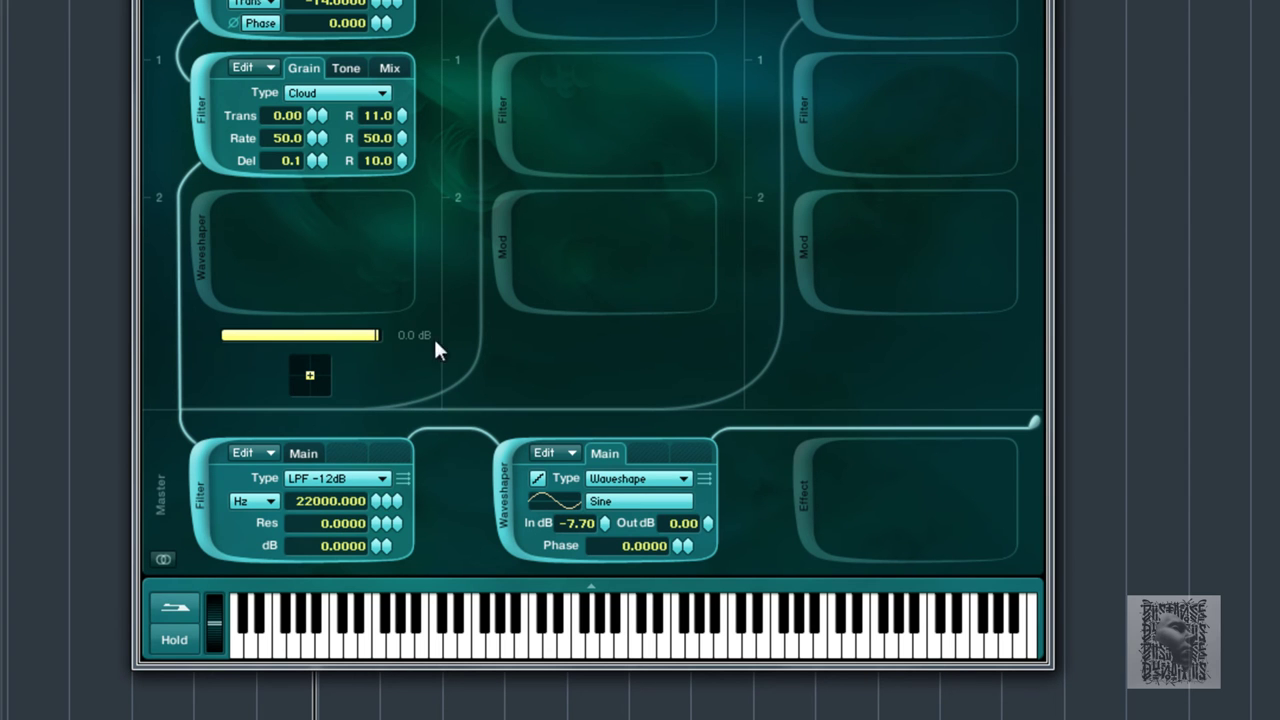
Create a new envelope for the master filter's frequency and display it on the Envelope page
{"action": "left_click_drag", "start_coordinate": [385, 500], "coordinate": [389, 437]}
{"action": "right_click", "coordinate": [343, 506]}
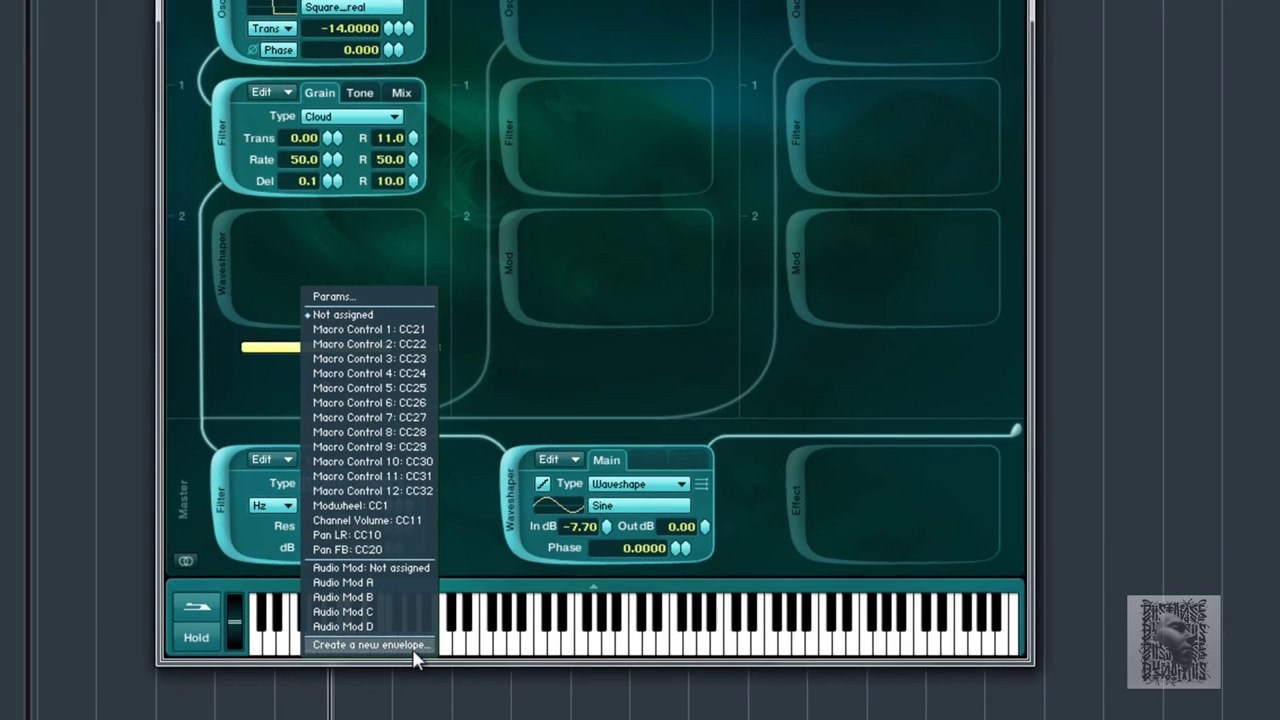
{"action": "left_click", "coordinate": [401, 649]}
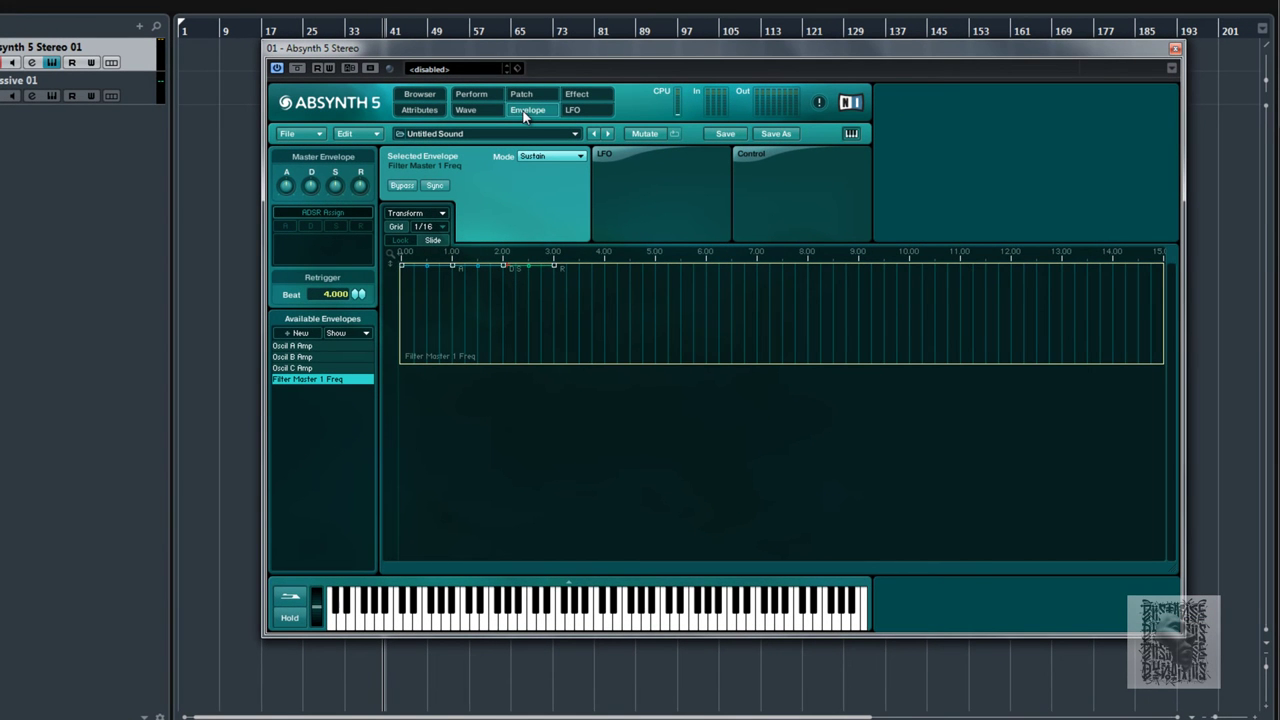
{"action": "left_click", "coordinate": [528, 96]}
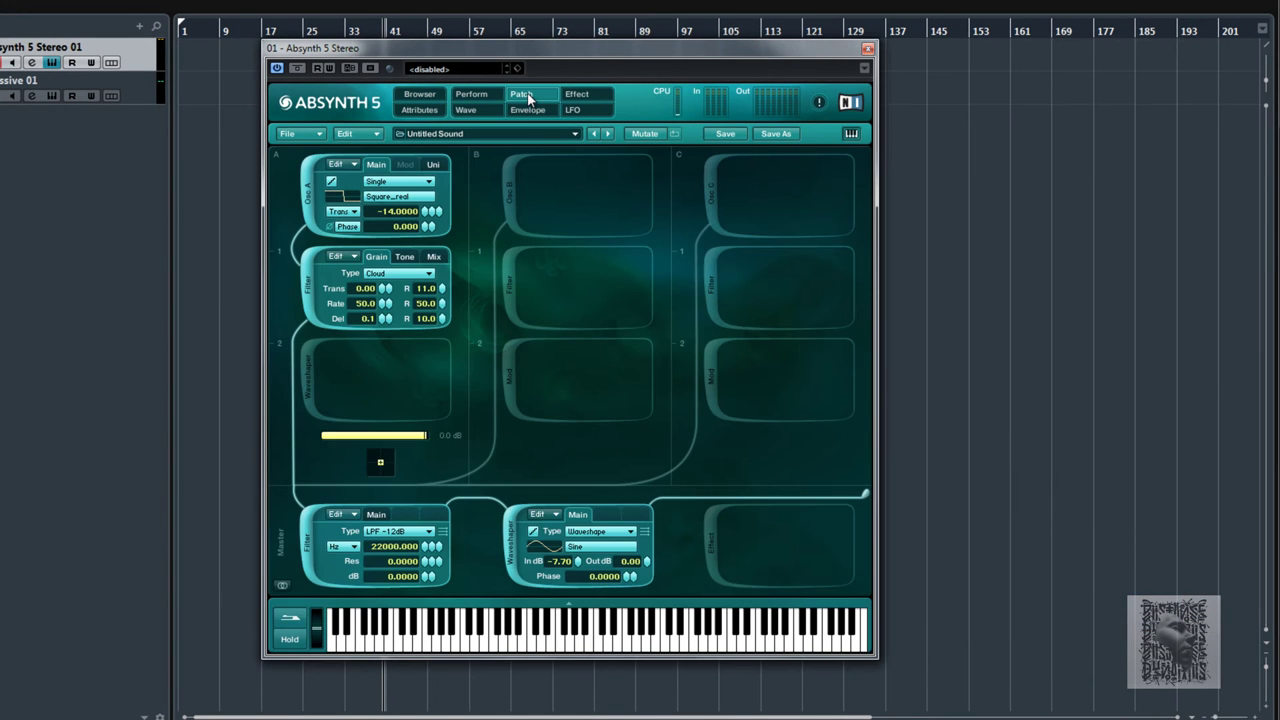
{"action": "left_click", "coordinate": [528, 110]}
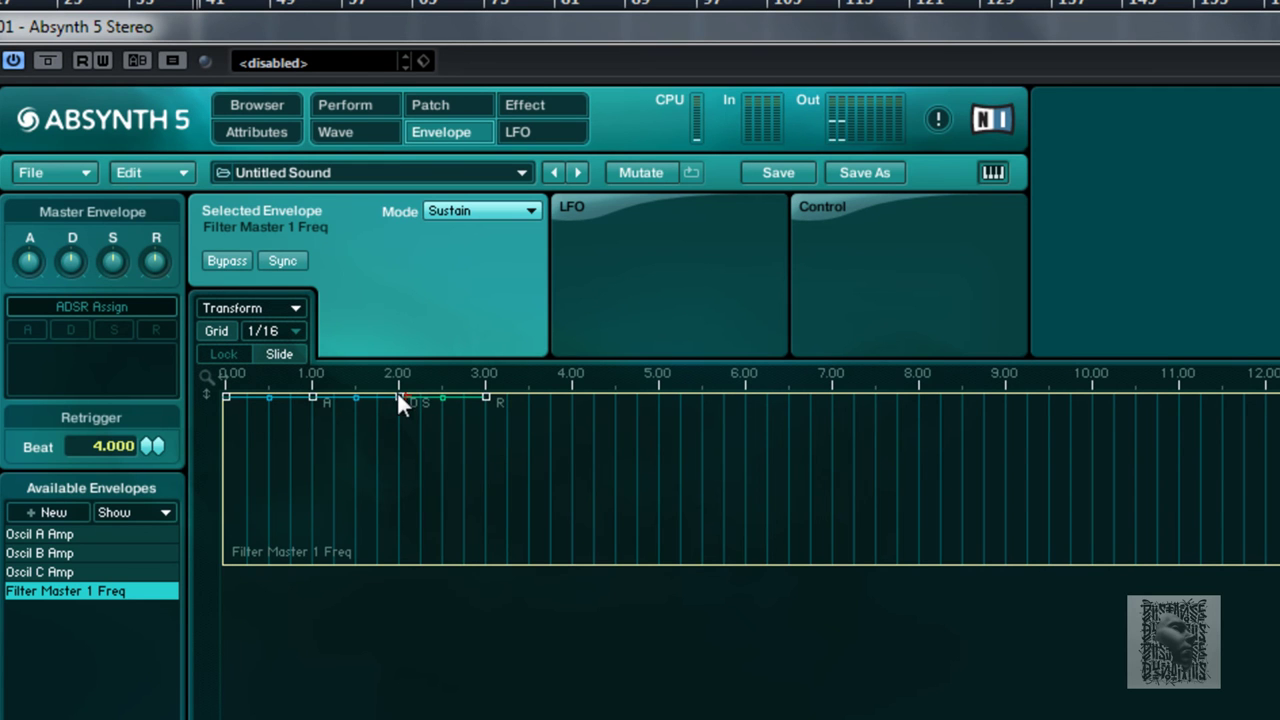
Stretch the master filter envelope to about 7 s and shape breakpoints into dips near 1 and 3.25 s with a peak at 2 s
{"action": "left_click_drag", "start_coordinate": [402, 396], "coordinate": [833, 398]}
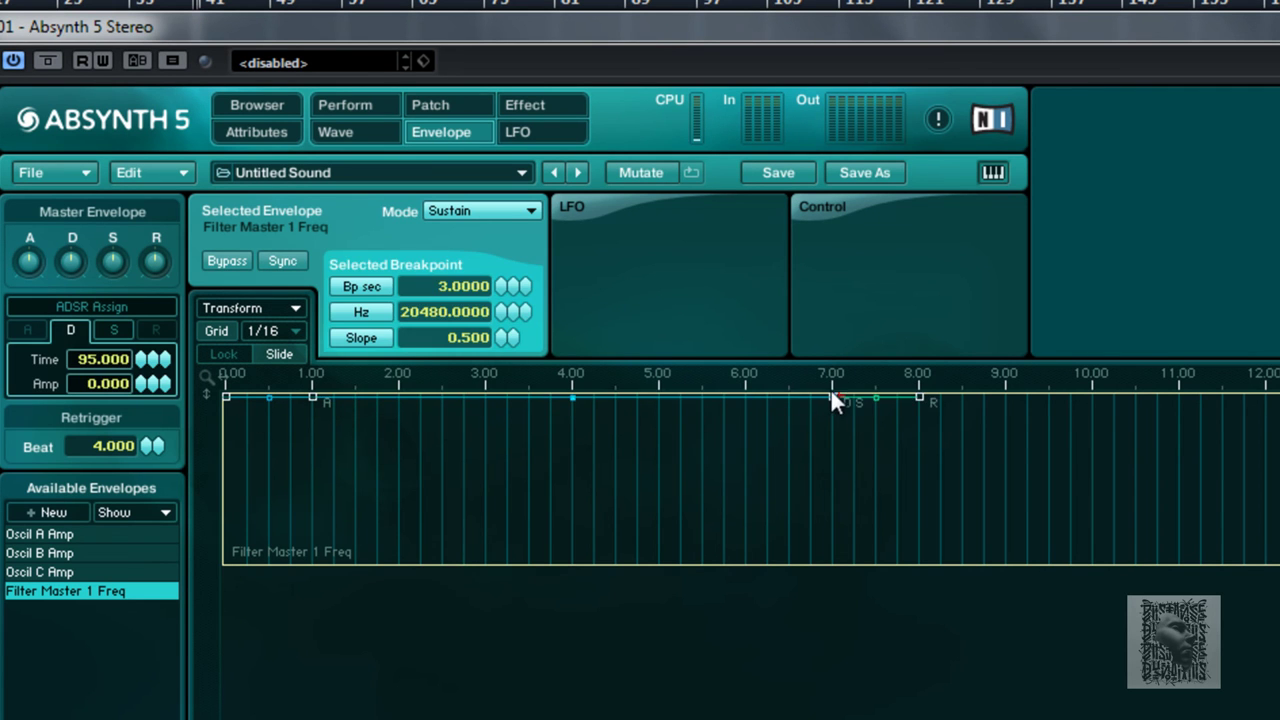
{"action": "left_click", "coordinate": [398, 396]}
{"action": "left_click", "coordinate": [486, 401]}
{"action": "mouse_move", "coordinate": [398, 396]}
{"action": "left_mouse_down"}
{"action": "mouse_move", "coordinate": [325, 392]}
{"action": "mouse_move", "coordinate": [311, 420]}
{"action": "mouse_move", "coordinate": [313, 489]}
{"action": "left_mouse_up"}
{"action": "left_click_drag", "start_coordinate": [509, 400], "coordinate": [539, 456]}
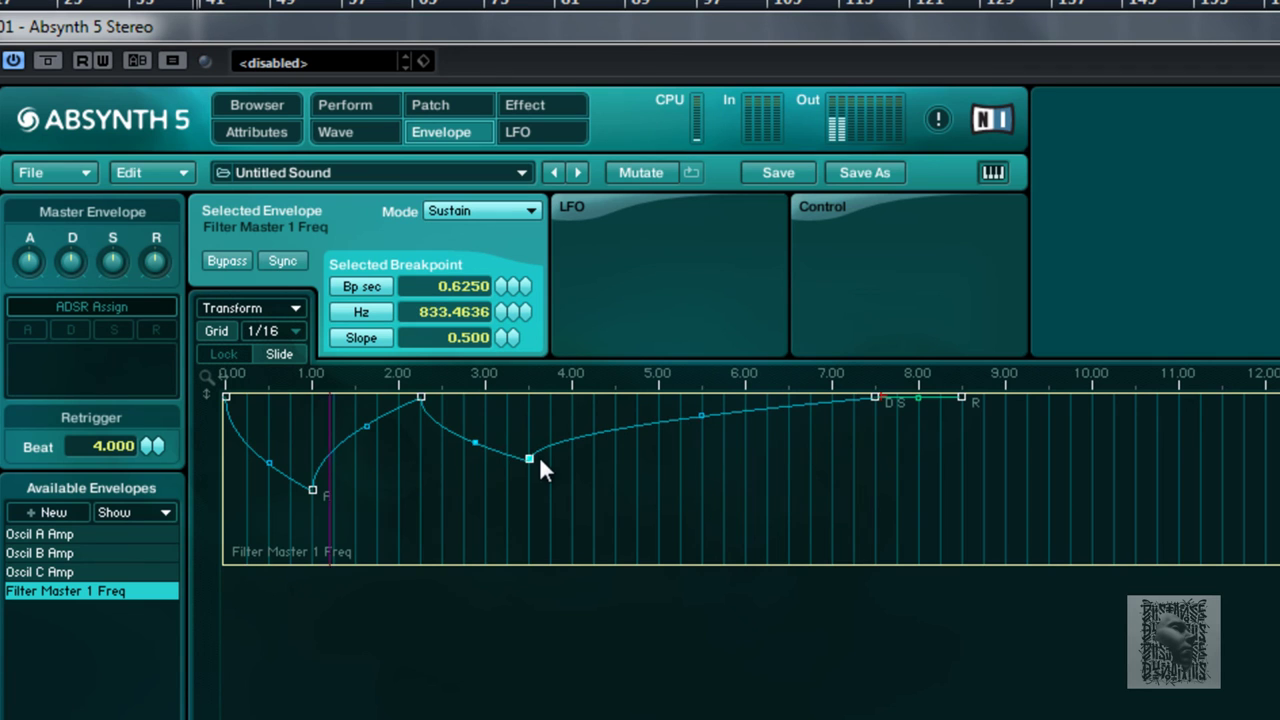
{"action": "left_click_drag", "start_coordinate": [417, 396], "coordinate": [385, 390]}
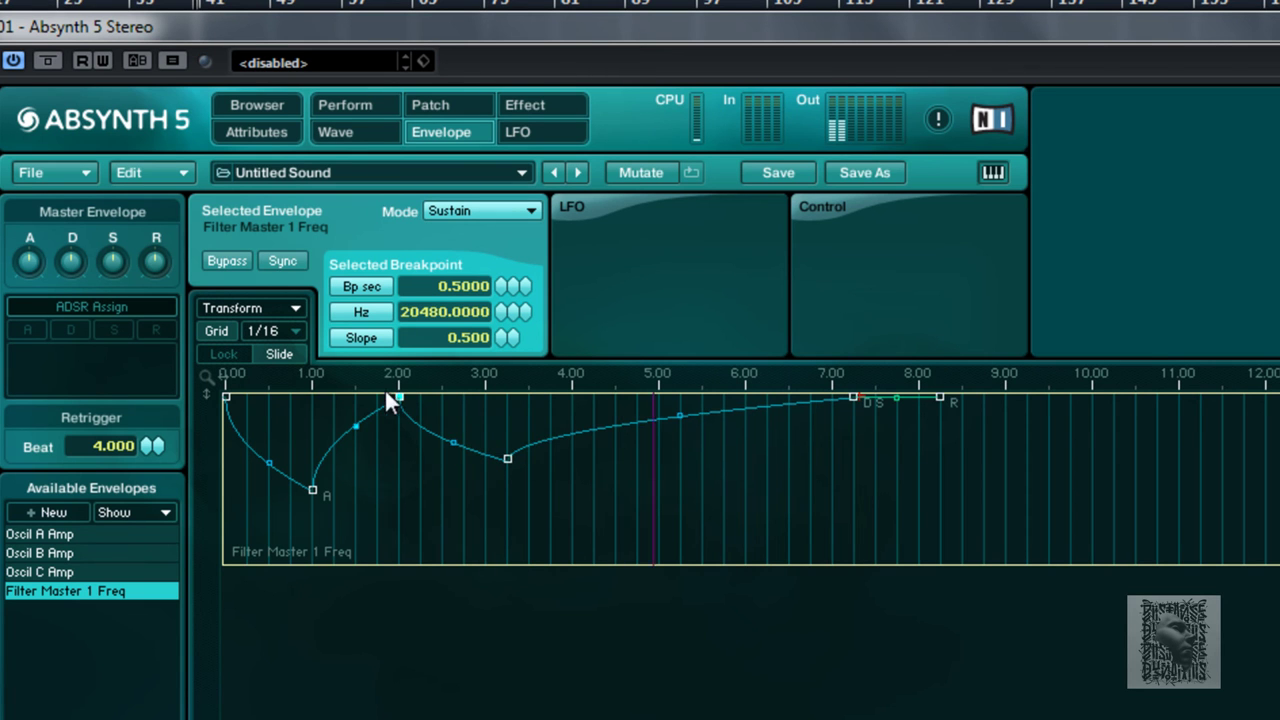
Add four breakpoints after the 3.25 s dip, forming peaks near 4 and 5 s and dips near 4.75 and 6 s
{"action": "left_click", "coordinate": [573, 437]}
{"action": "left_click", "coordinate": [633, 427]}
{"action": "left_click", "coordinate": [693, 416]}
{"action": "left_click", "coordinate": [747, 415]}
{"action": "mouse_move", "coordinate": [576, 438]}
{"action": "left_mouse_down"}
{"action": "mouse_move", "coordinate": [580, 408]}
{"action": "mouse_move", "coordinate": [558, 452]}
{"action": "left_mouse_up"}
{"action": "left_click_drag", "start_coordinate": [633, 427], "coordinate": [642, 452]}
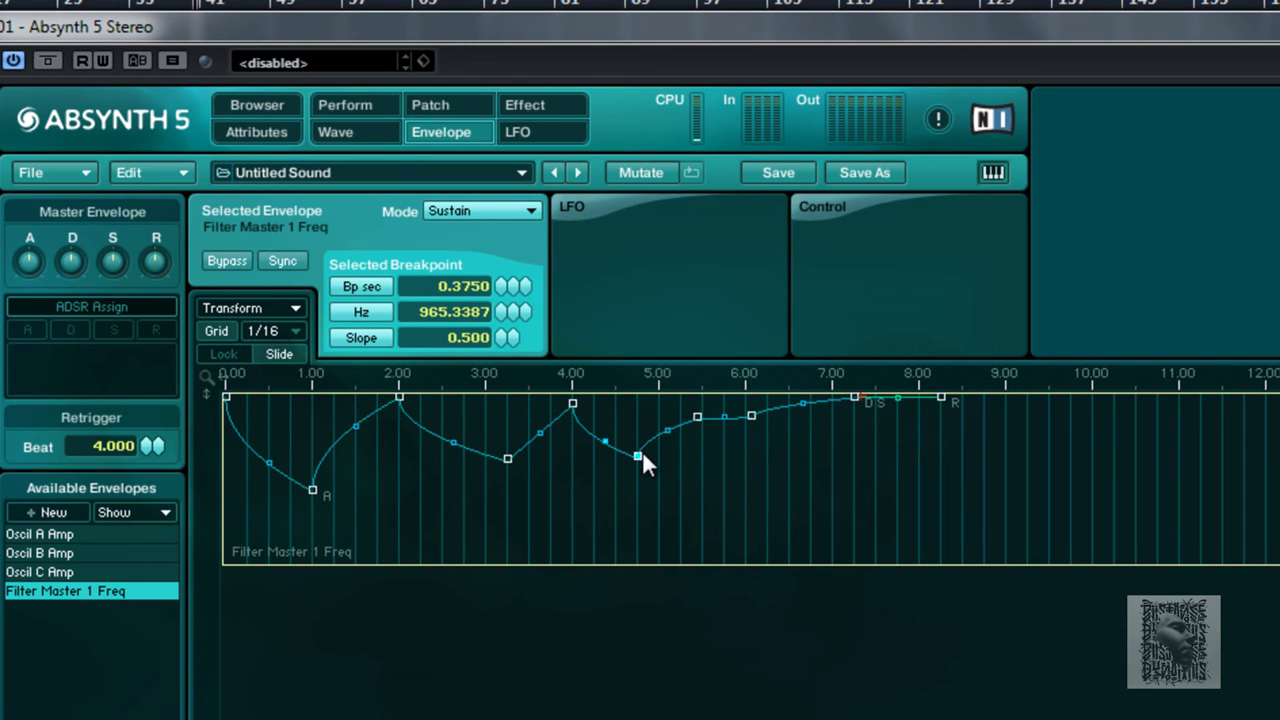
{"action": "left_click_drag", "start_coordinate": [697, 416], "coordinate": [658, 396]}
{"action": "mouse_move", "coordinate": [751, 415]}
{"action": "left_mouse_down"}
{"action": "mouse_move", "coordinate": [722, 431]}
{"action": "mouse_move", "coordinate": [741, 482]}
{"action": "left_mouse_up"}
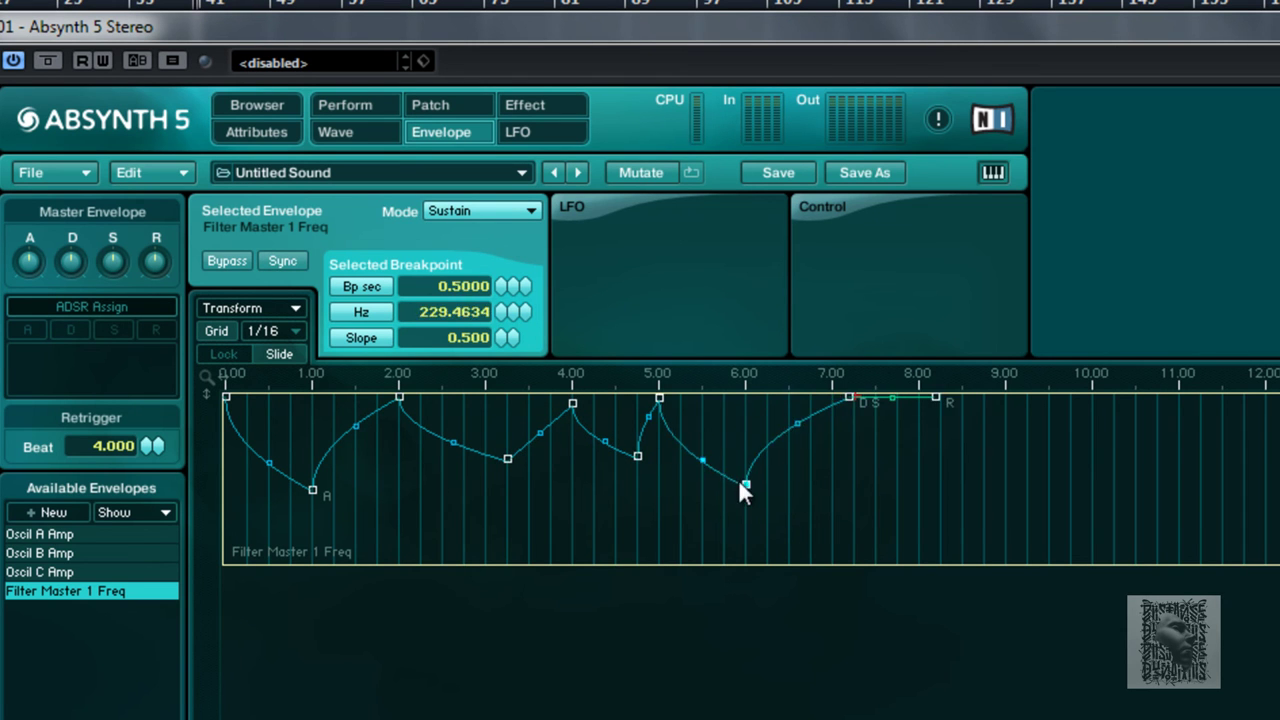
Add a breakpoint after the last dip, moving that dip to about 5.25 s and the new peak to about 6.25 s
{"action": "left_click", "coordinate": [791, 426]}
{"action": "left_click_drag", "start_coordinate": [791, 426], "coordinate": [750, 400]}
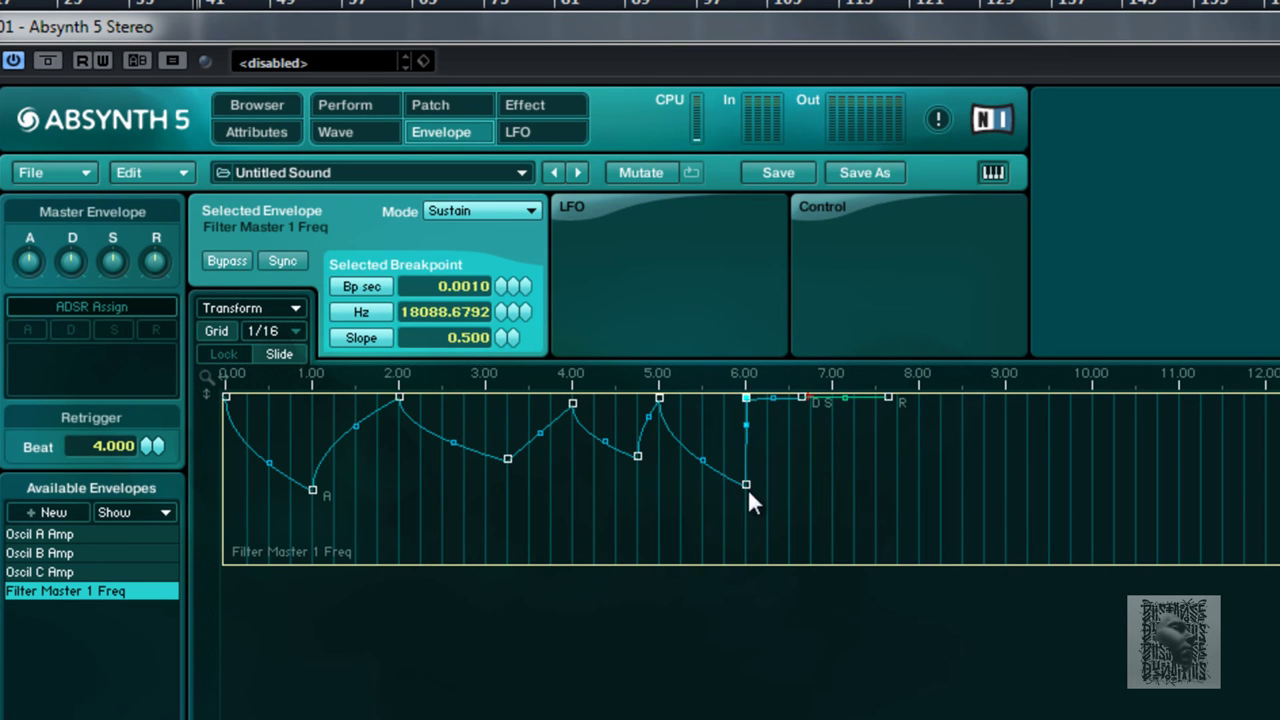
{"action": "left_click_drag", "start_coordinate": [747, 486], "coordinate": [682, 488]}
{"action": "left_click_drag", "start_coordinate": [683, 397], "coordinate": [767, 399]}
Switch the envelope's 1/16 grid off and back on
{"action": "left_click", "coordinate": [225, 333]}
{"action": "left_click", "coordinate": [223, 328]}
{"action": "left_click", "coordinate": [223, 327]}
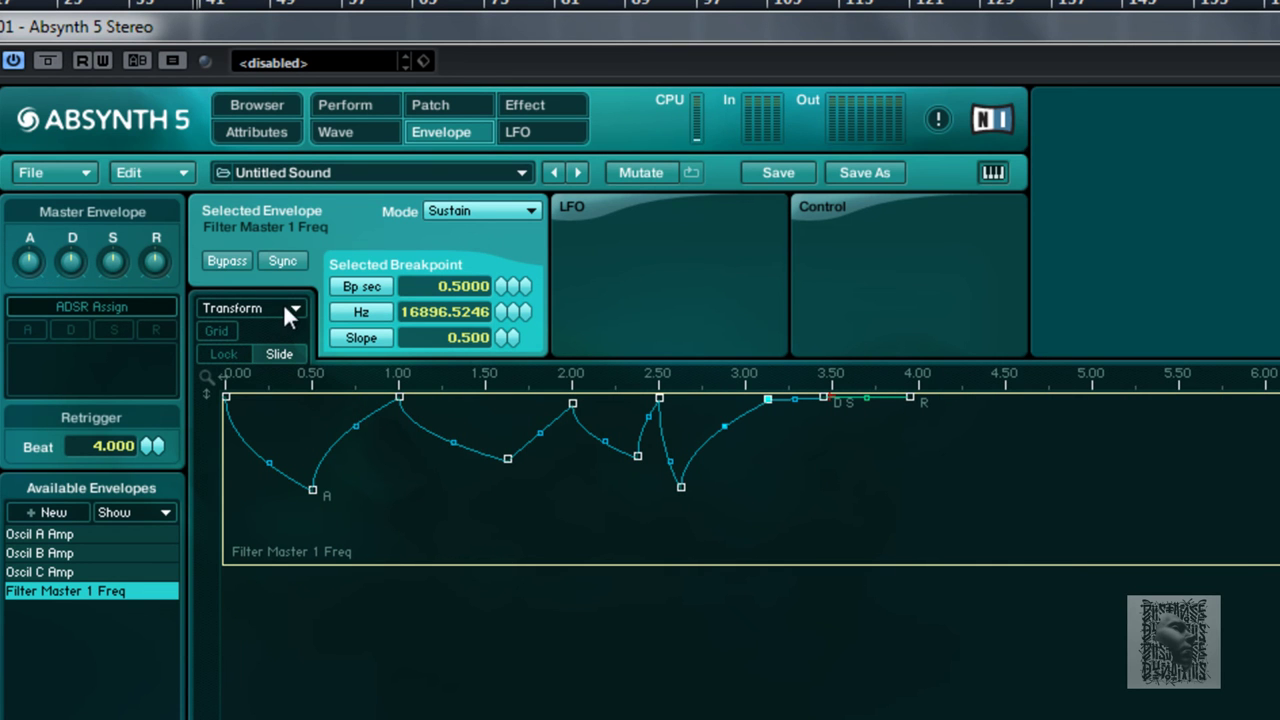
{"action": "left_click", "coordinate": [219, 335]}
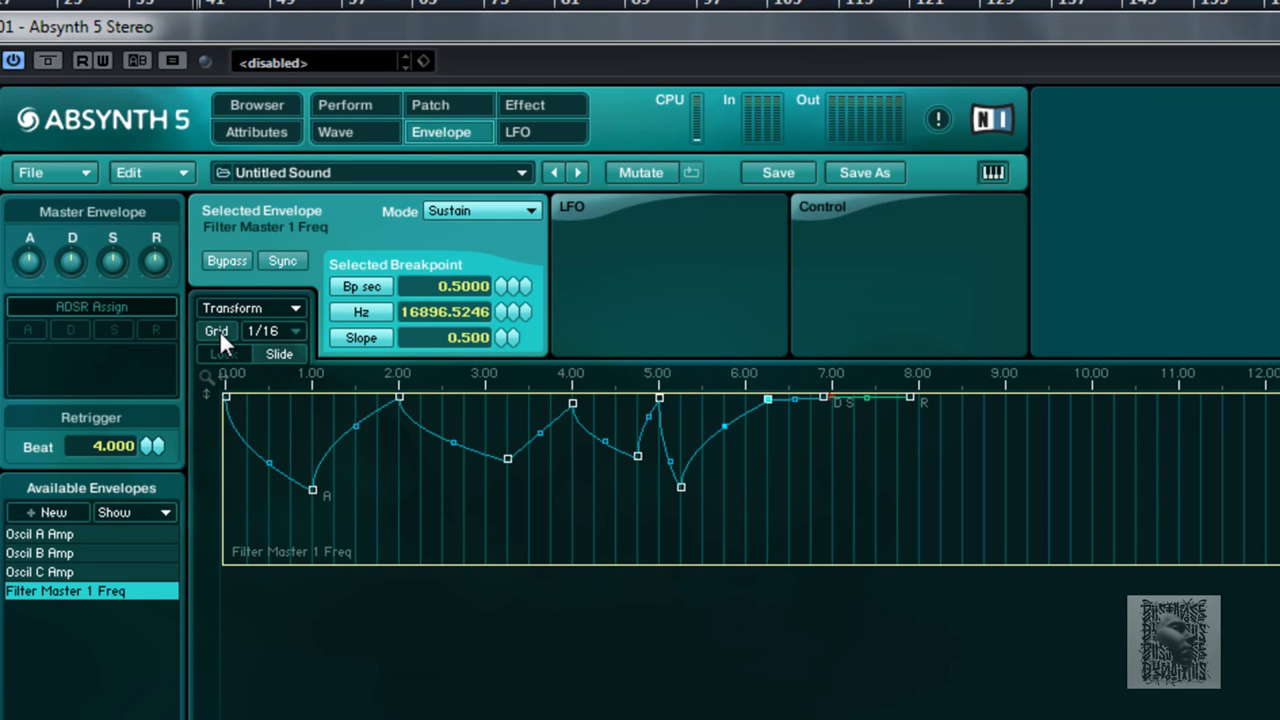
Add breakpoints between 2 and 4 s to form a short zigzag, and lower the release breakpoint to 20 Hz
{"action": "left_click", "coordinate": [426, 426]}
{"action": "left_click", "coordinate": [447, 438]}
{"action": "left_click", "coordinate": [476, 452]}
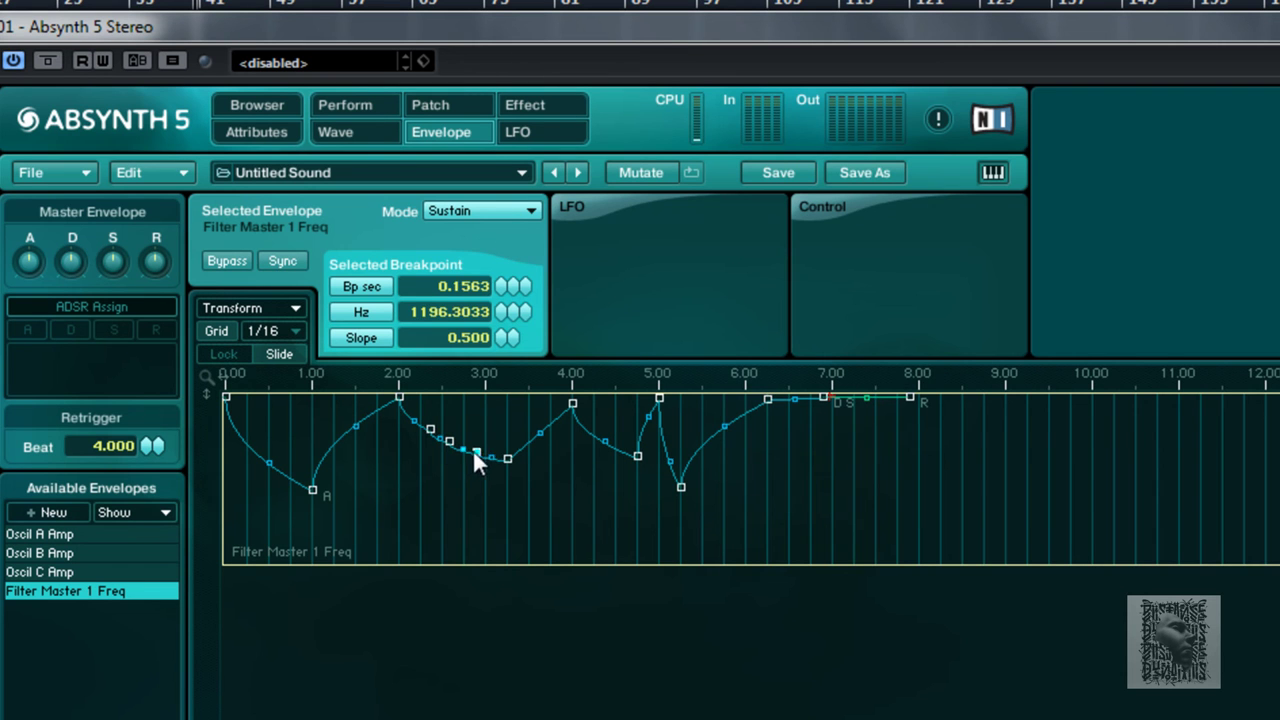
{"action": "mouse_move", "coordinate": [497, 453]}
{"action": "left_mouse_down"}
{"action": "mouse_move", "coordinate": [534, 440]}
{"action": "mouse_move", "coordinate": [486, 427]}
{"action": "mouse_move", "coordinate": [491, 415]}
{"action": "mouse_move", "coordinate": [442, 466]}
{"action": "left_mouse_up"}
{"action": "left_click", "coordinate": [532, 437]}
{"action": "double_click", "coordinate": [426, 429]}
{"action": "mouse_move", "coordinate": [411, 421]}
{"action": "left_mouse_down"}
{"action": "mouse_move", "coordinate": [408, 475]}
{"action": "mouse_move", "coordinate": [408, 444]}
{"action": "mouse_move", "coordinate": [433, 414]}
{"action": "mouse_move", "coordinate": [481, 411]}
{"action": "left_mouse_up"}
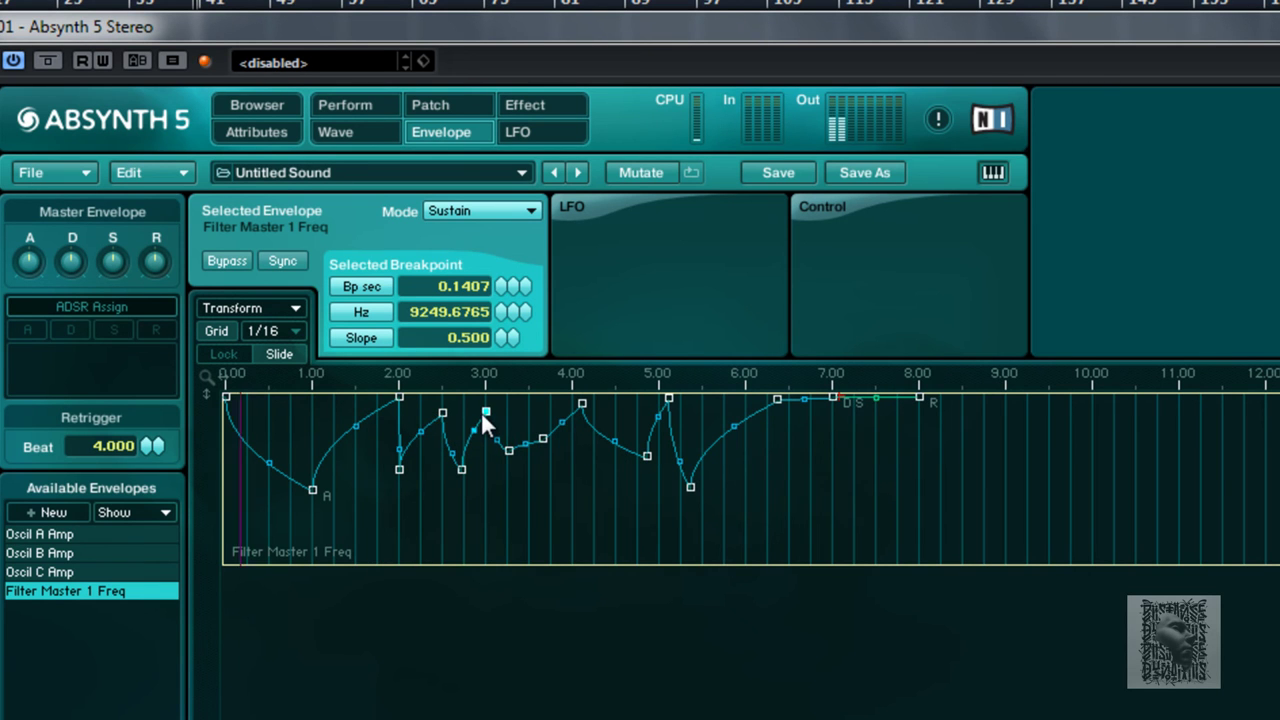
{"action": "left_click_drag", "start_coordinate": [571, 403], "coordinate": [566, 398]}
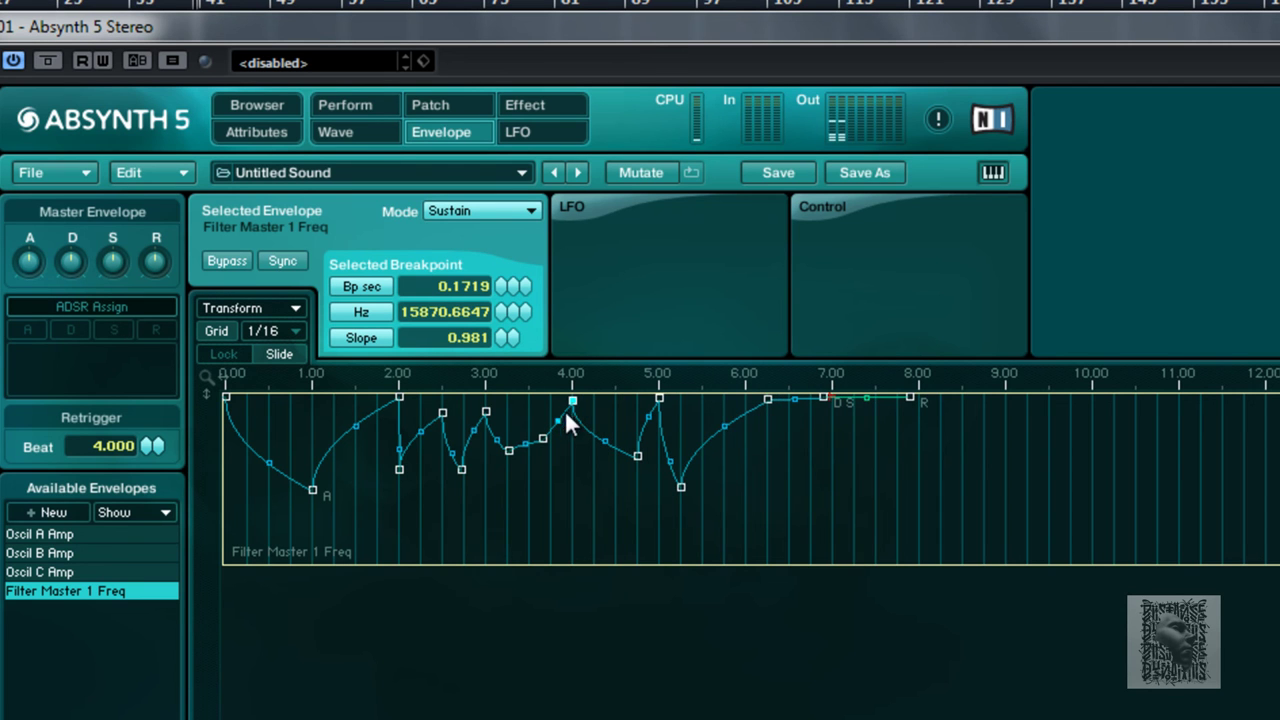
{"action": "left_click_drag", "start_coordinate": [896, 400], "coordinate": [922, 534]}
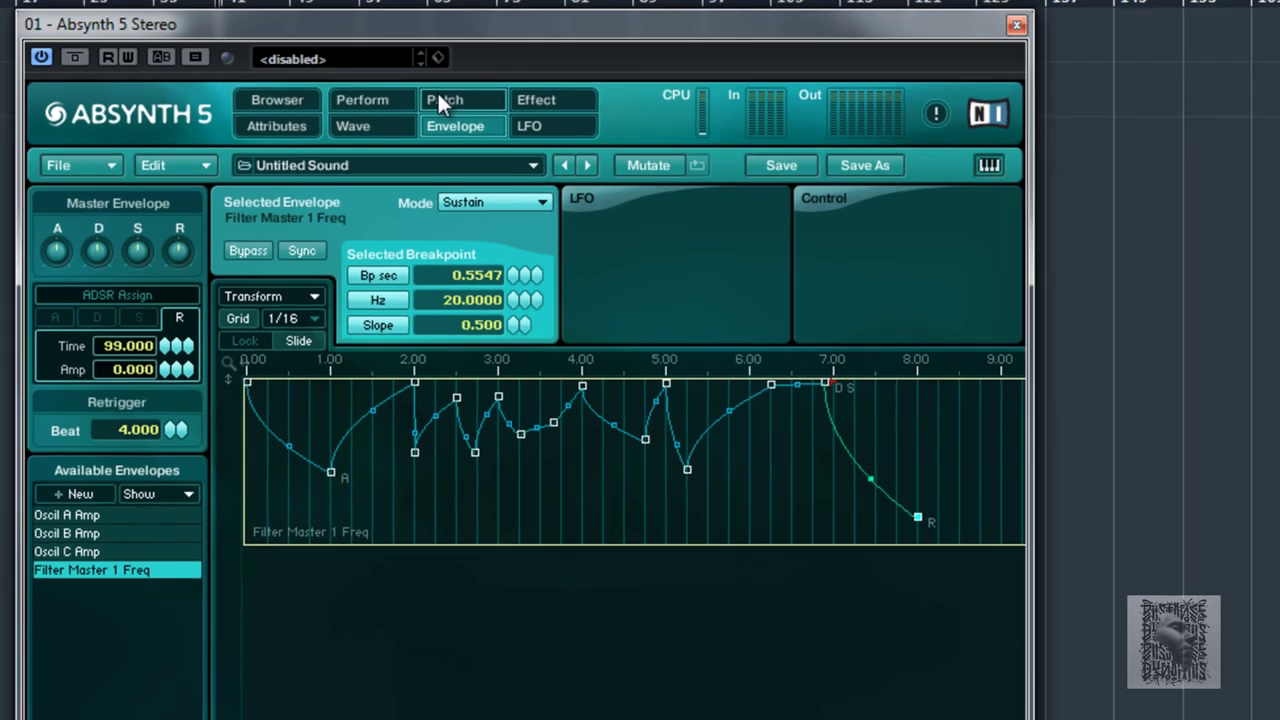
Create an envelope for the Cloud filter's transpose randomness, lowering its attack breakpoint to 8.0656 and release breakpoint to 5.9017
{"action": "left_click", "coordinate": [430, 104]}
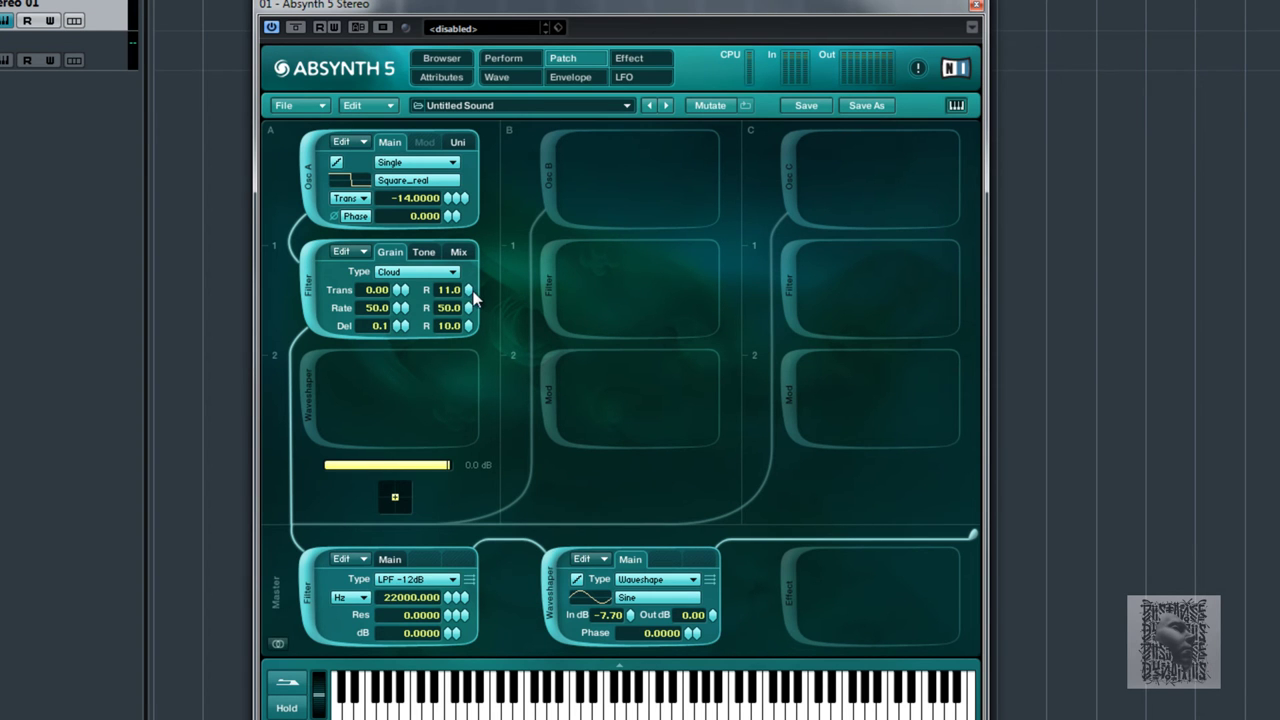
{"action": "left_click_drag", "start_coordinate": [469, 292], "coordinate": [474, 278]}
{"action": "right_click", "coordinate": [446, 292]}
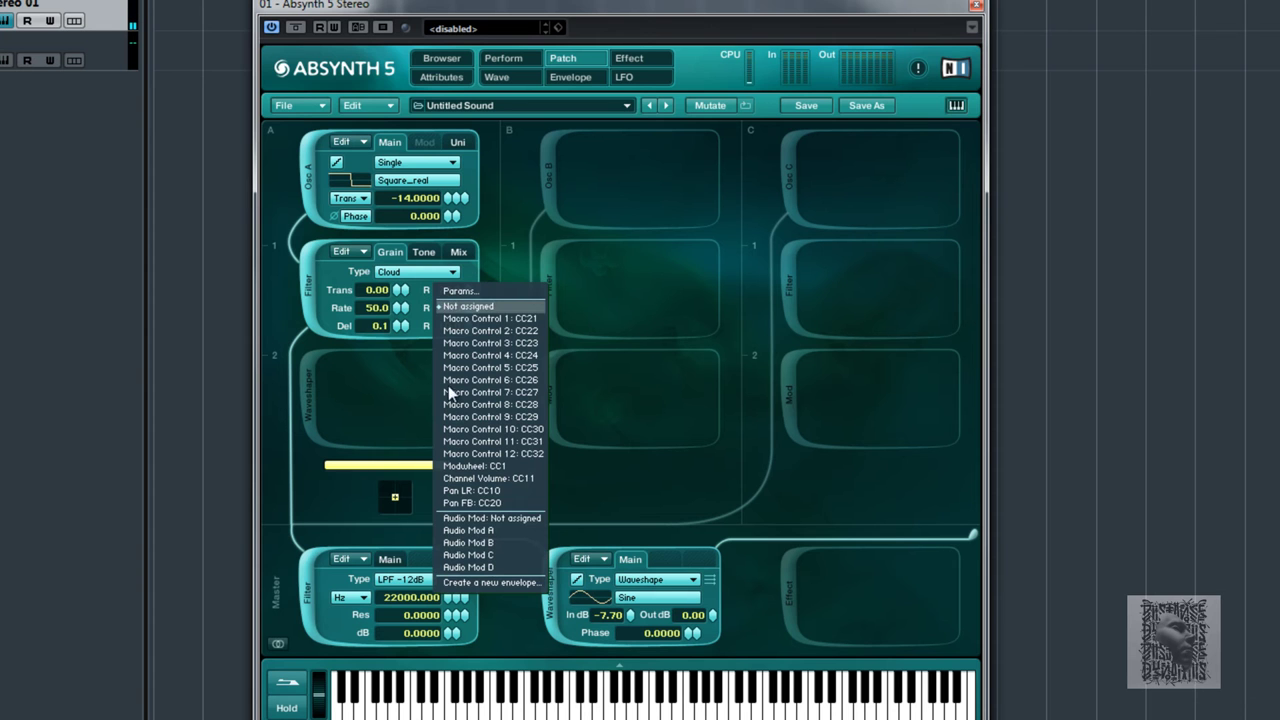
{"action": "left_click", "coordinate": [494, 580]}
{"action": "left_click_drag", "start_coordinate": [479, 263], "coordinate": [479, 338]}
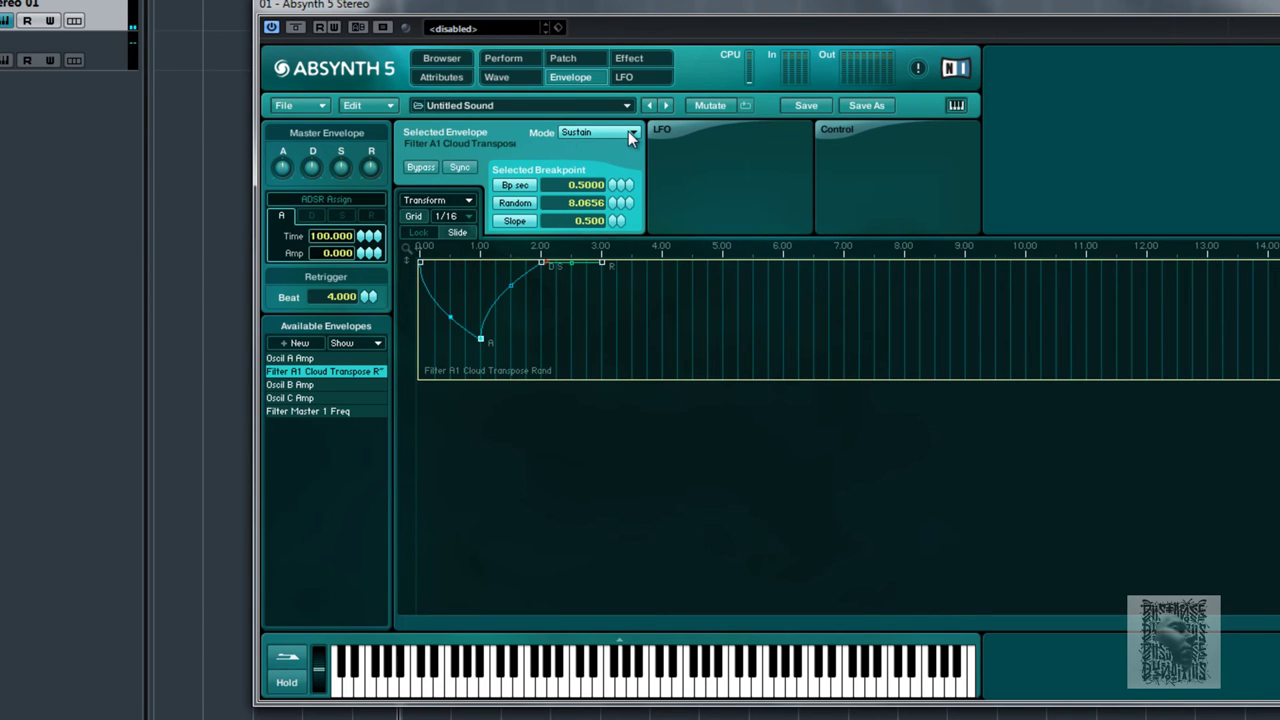
{"action": "left_click_drag", "start_coordinate": [601, 263], "coordinate": [602, 346]}
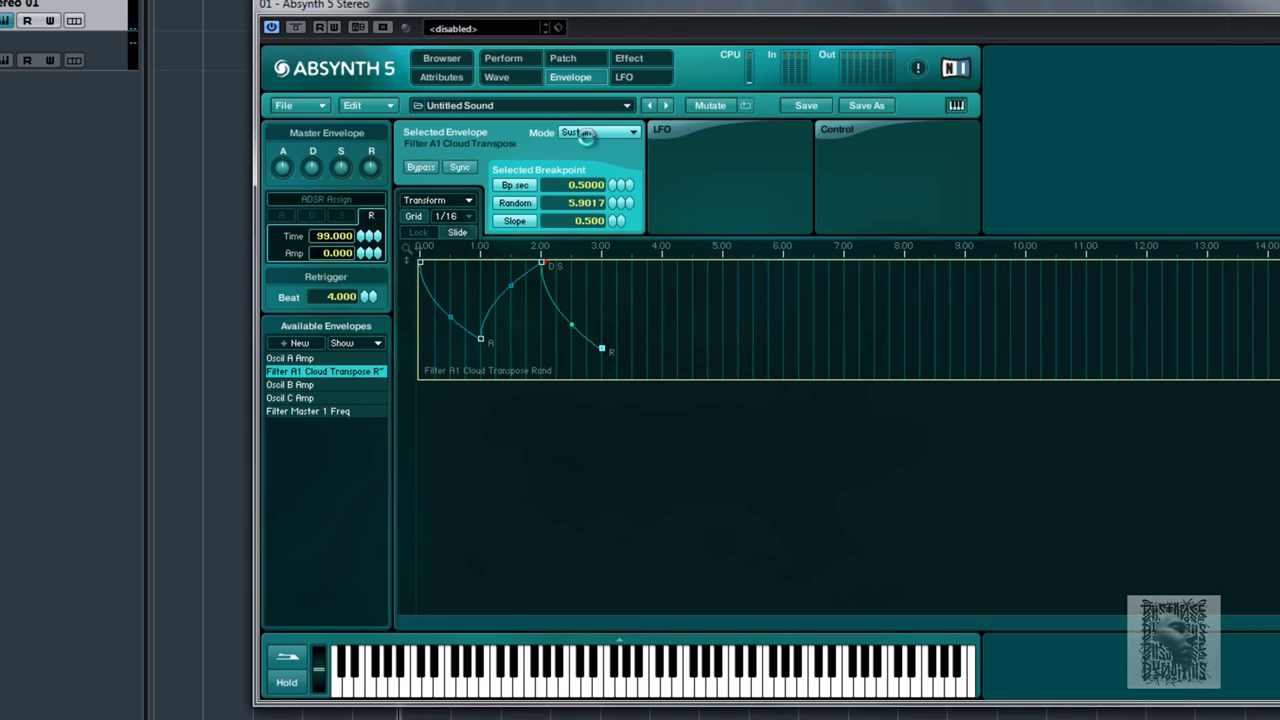
Try the Loop and Retrigger modes on the Cloud transpose randomness envelope
{"action": "left_click", "coordinate": [631, 132]}
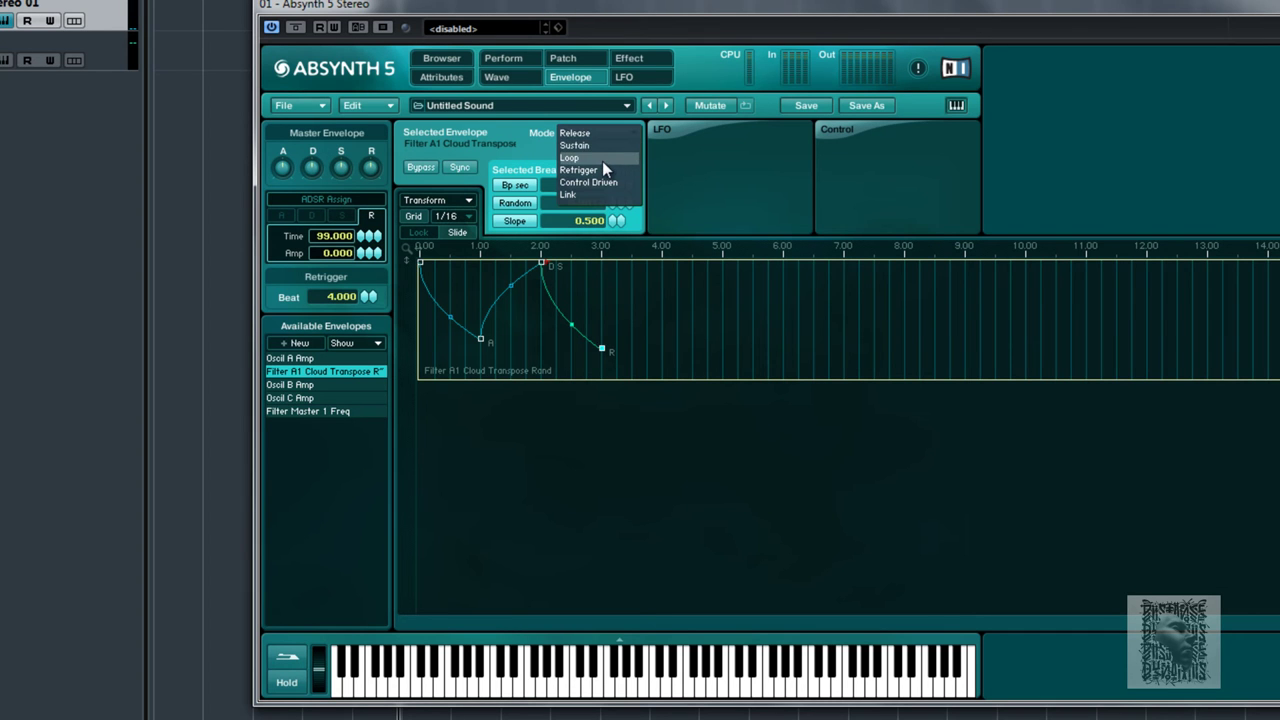
{"action": "left_click", "coordinate": [602, 161]}
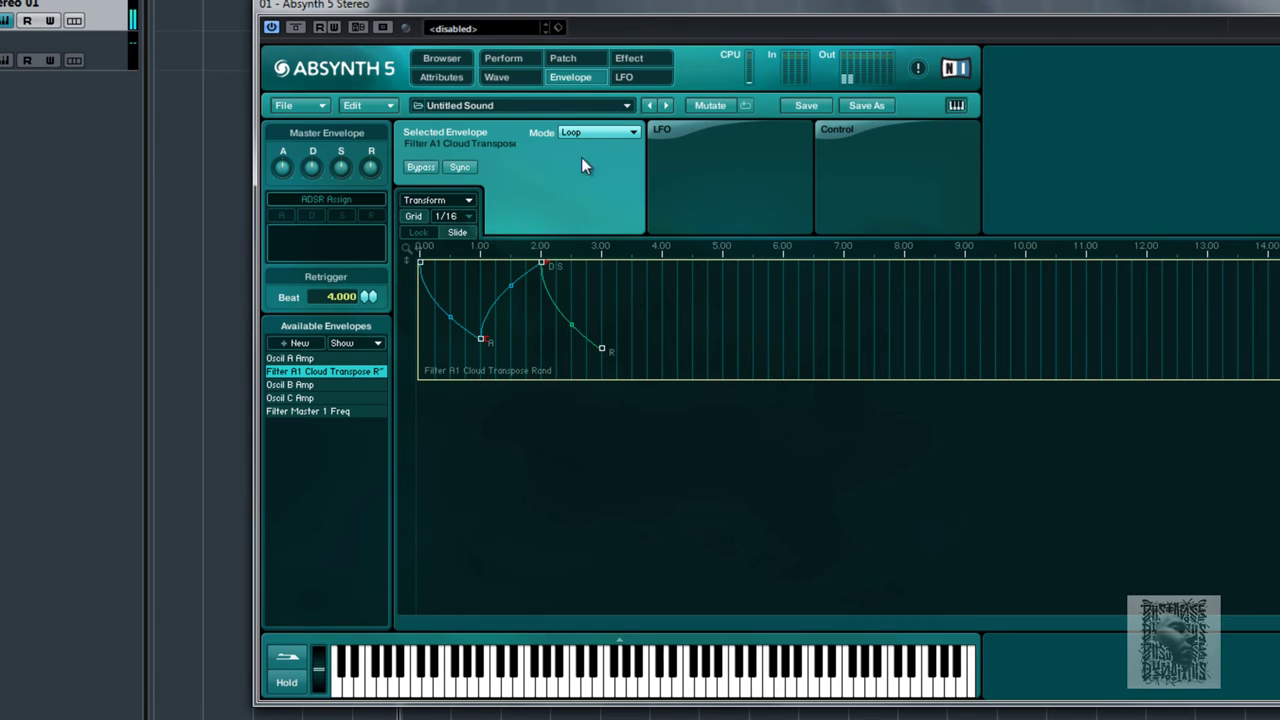
{"action": "left_click", "coordinate": [629, 133]}
{"action": "left_click", "coordinate": [601, 174]}
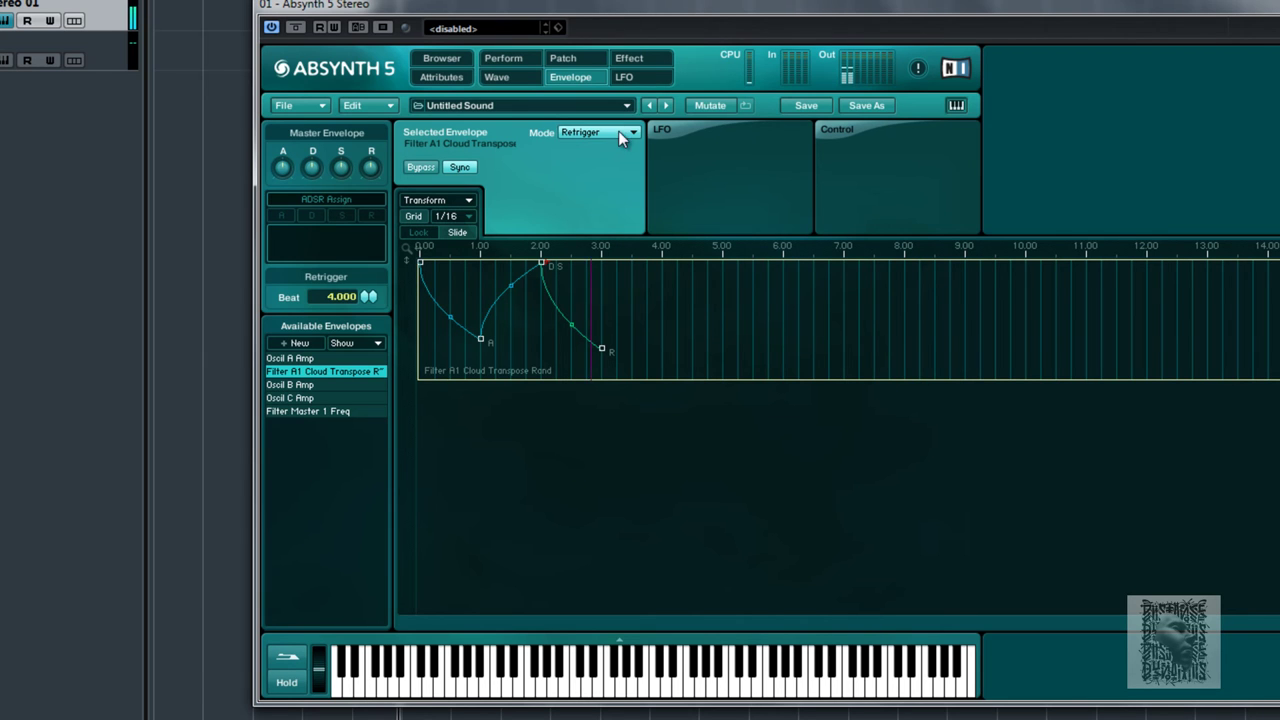
Try Sustain mode on the Cloud transpose randomness envelope and set its mode to Release
{"action": "left_click", "coordinate": [618, 132]}
{"action": "left_click", "coordinate": [590, 182]}
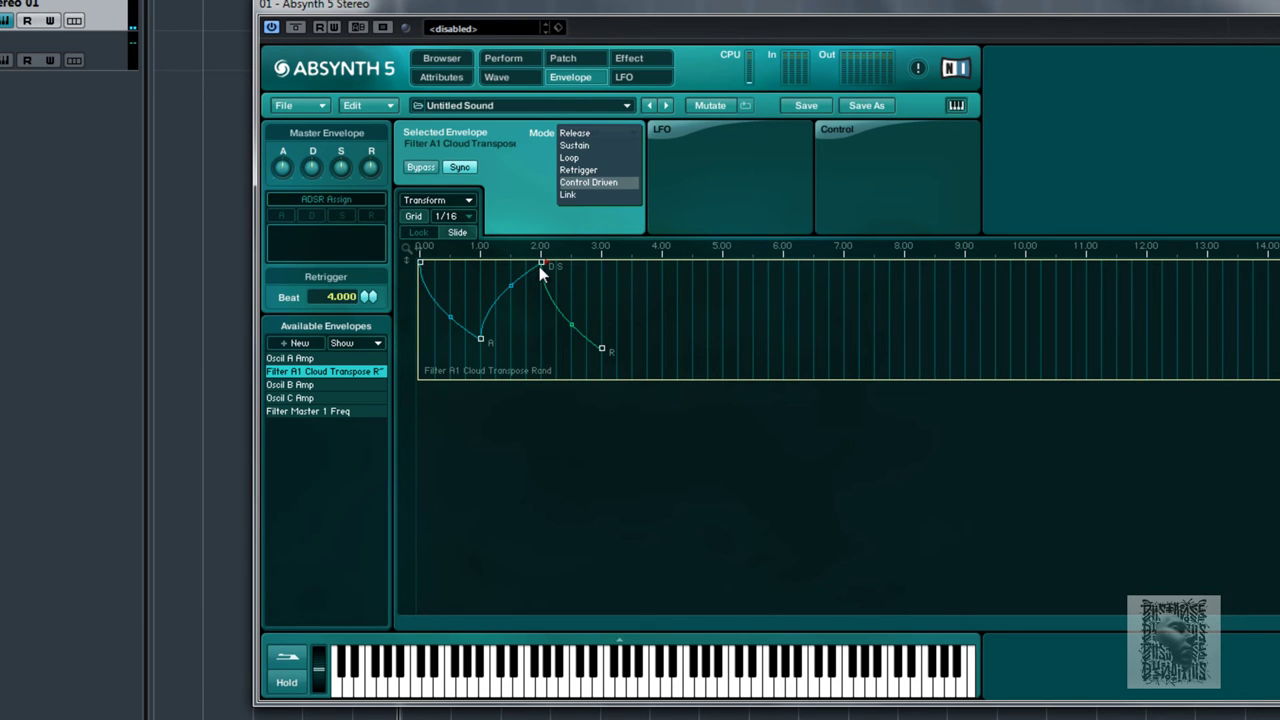
{"action": "left_click", "coordinate": [590, 157]}
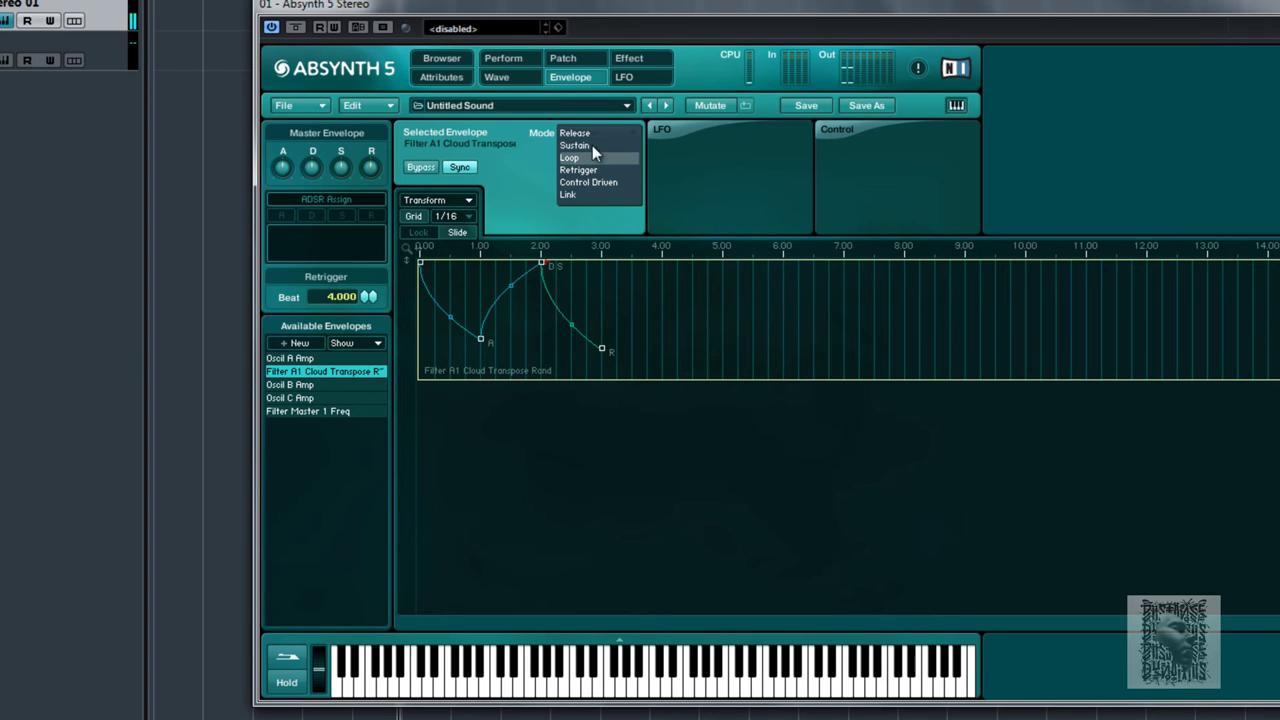
{"action": "left_click", "coordinate": [594, 145]}
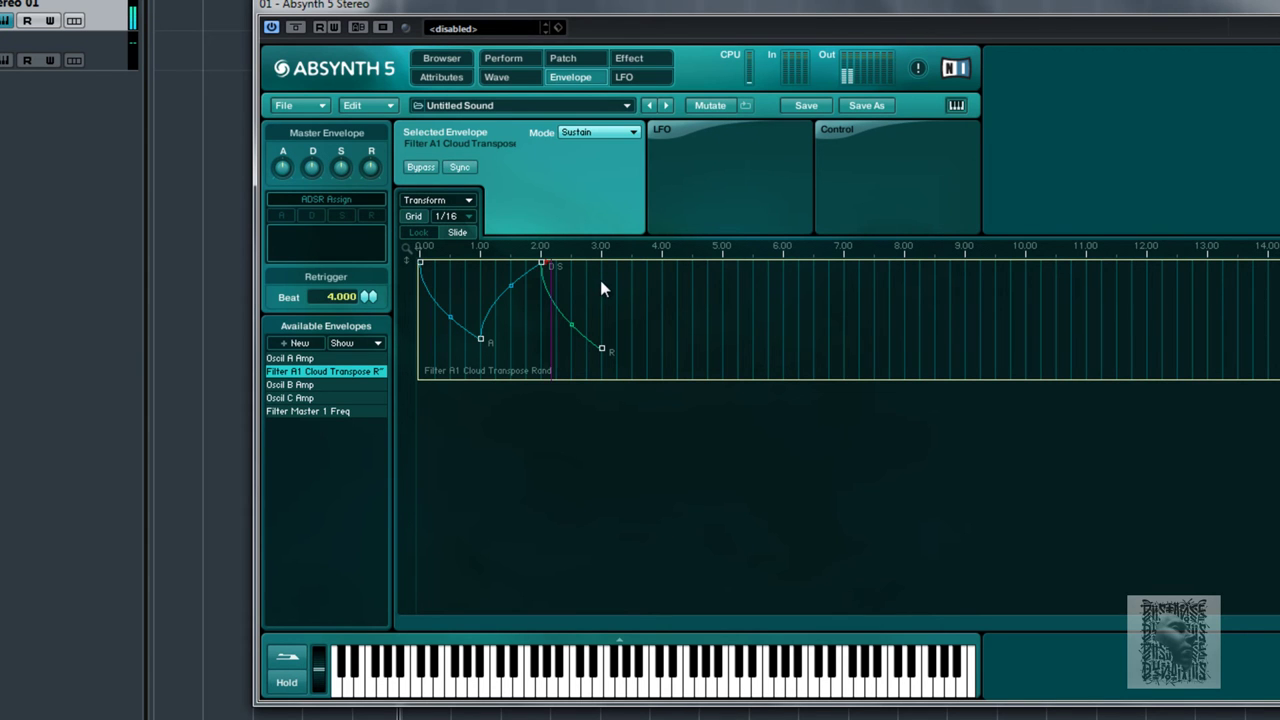
{"action": "left_click", "coordinate": [605, 134]}
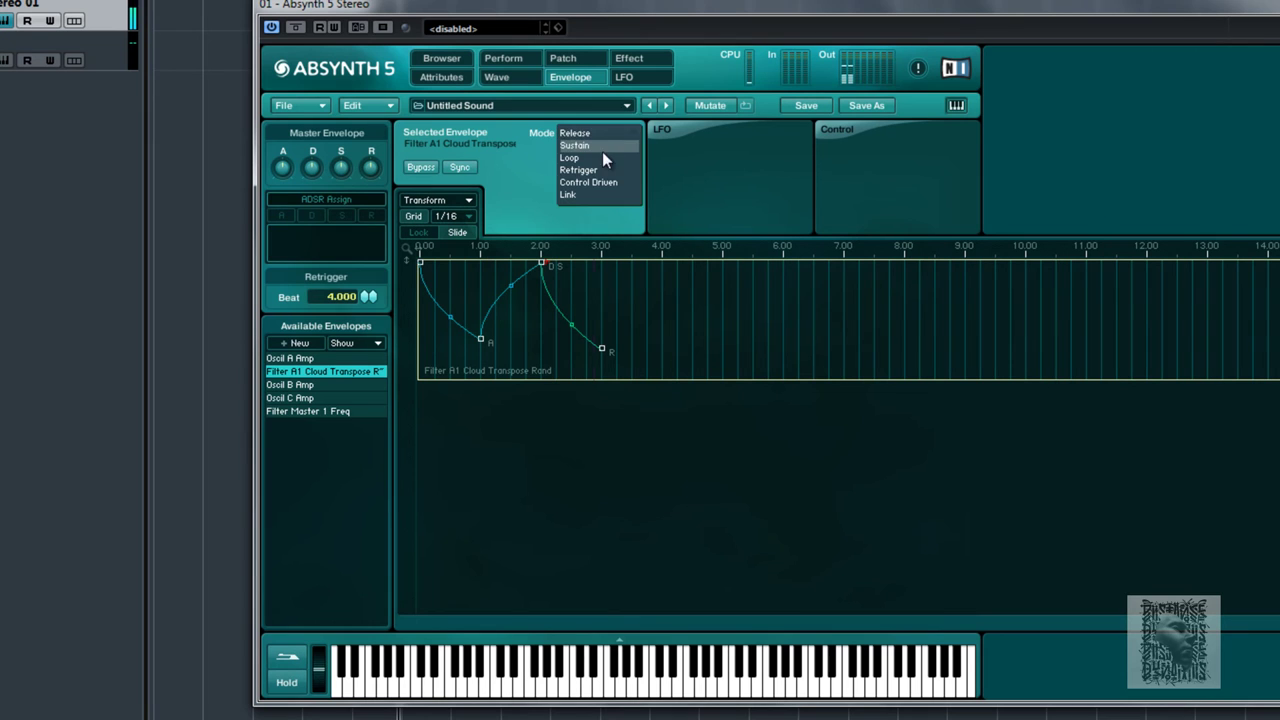
{"action": "left_click", "coordinate": [605, 133]}
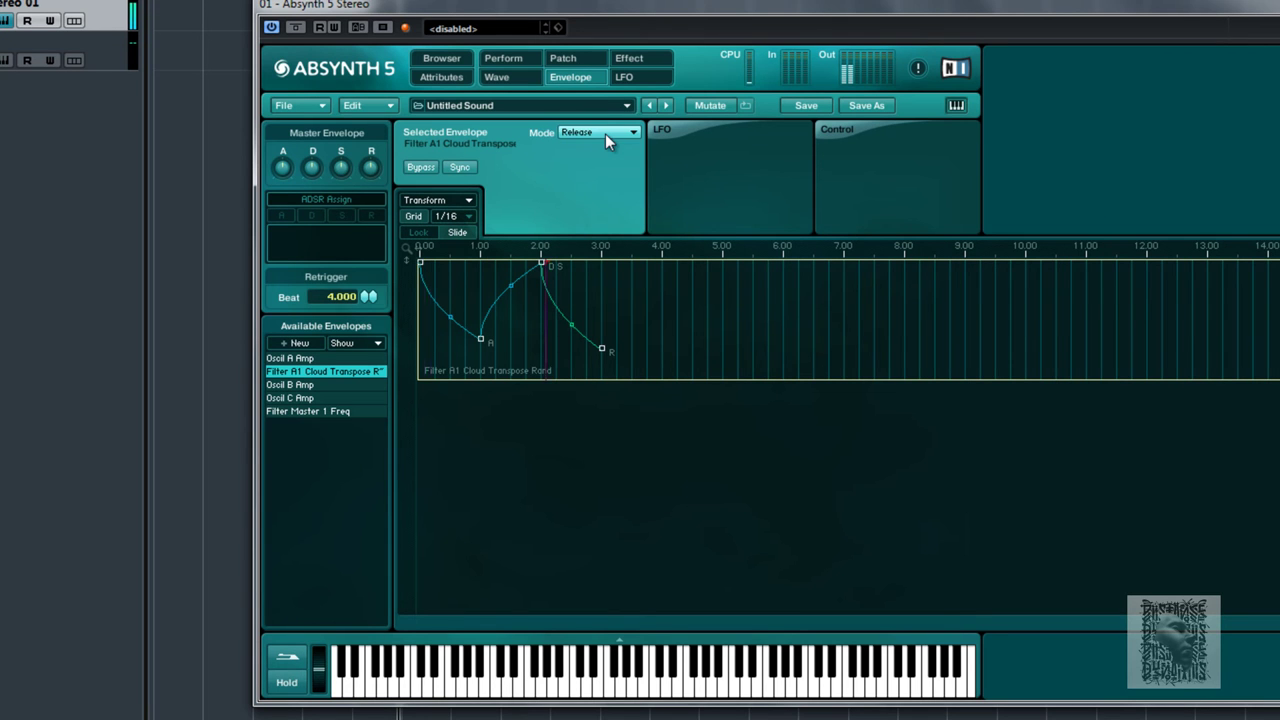
Set the Cloud transpose randomness envelope's mode to Loop
{"action": "left_click", "coordinate": [607, 130]}
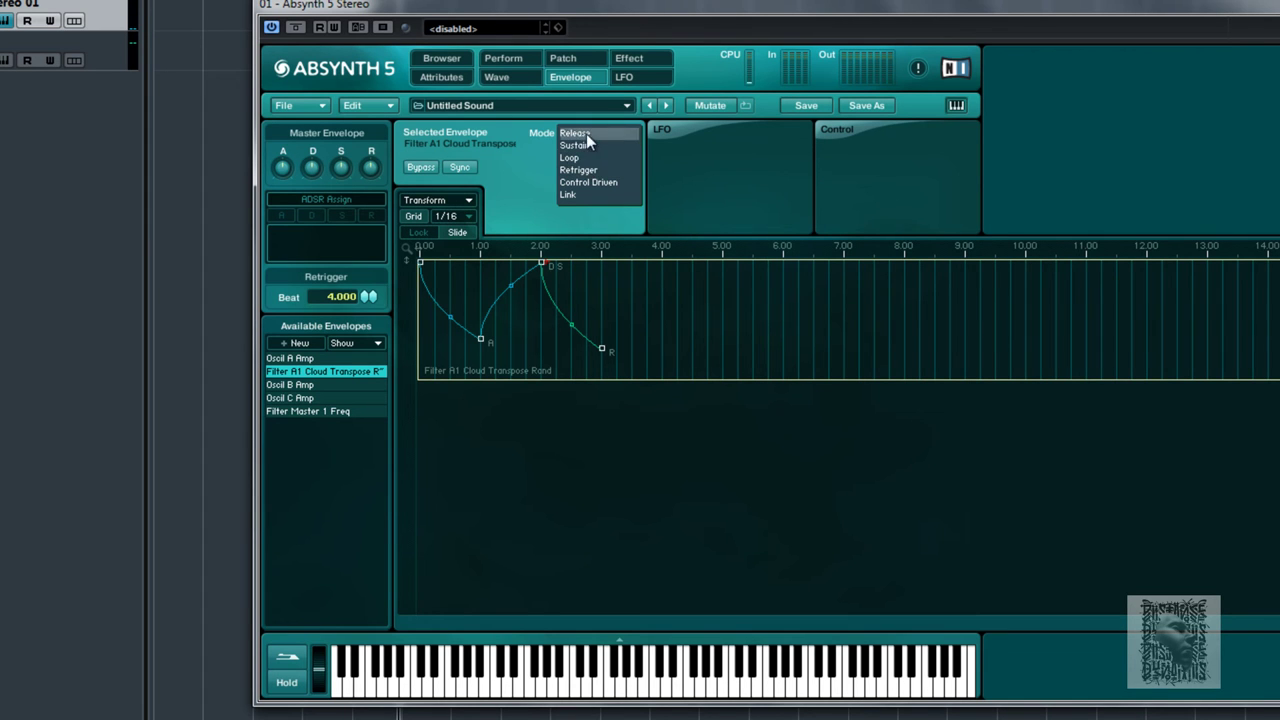
{"action": "left_click", "coordinate": [580, 158]}
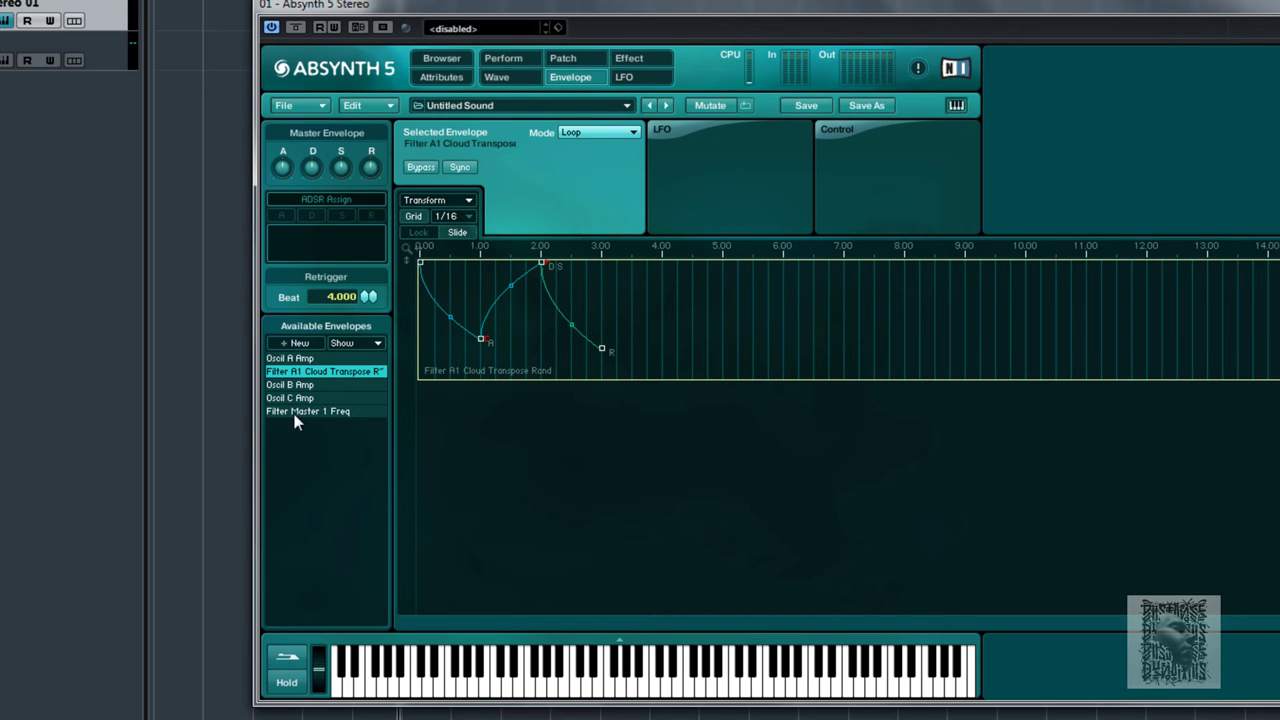
View the Oscil A Amp envelope and its oscillator on the Patch page, and select the Filter Master 1 Freq envelope
{"action": "left_click", "coordinate": [313, 360]}
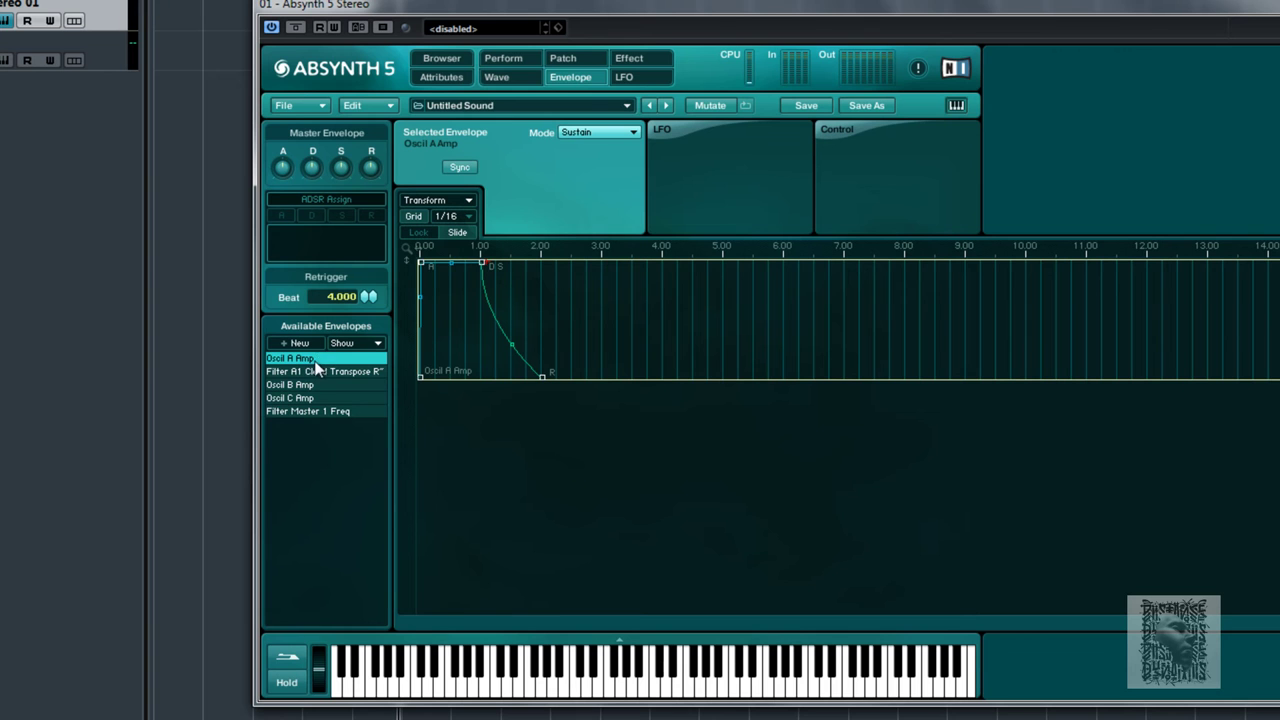
{"action": "left_click", "coordinate": [570, 64]}
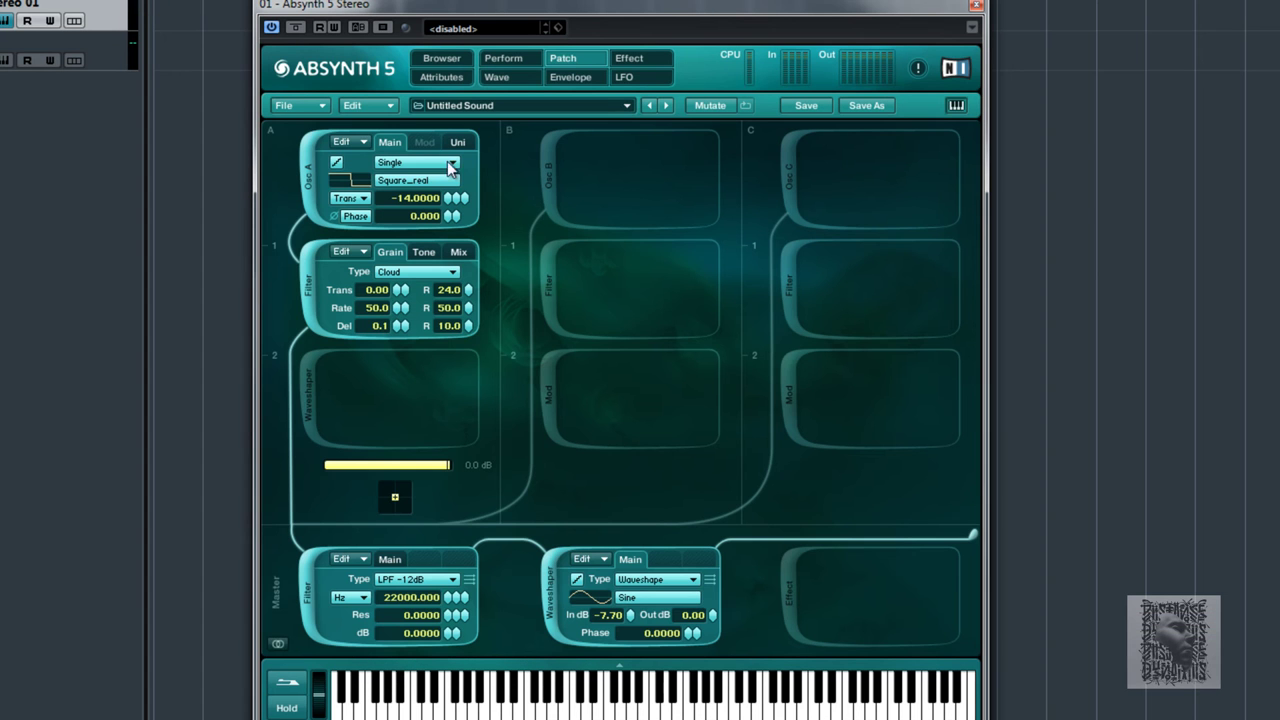
{"action": "left_click", "coordinate": [566, 79]}
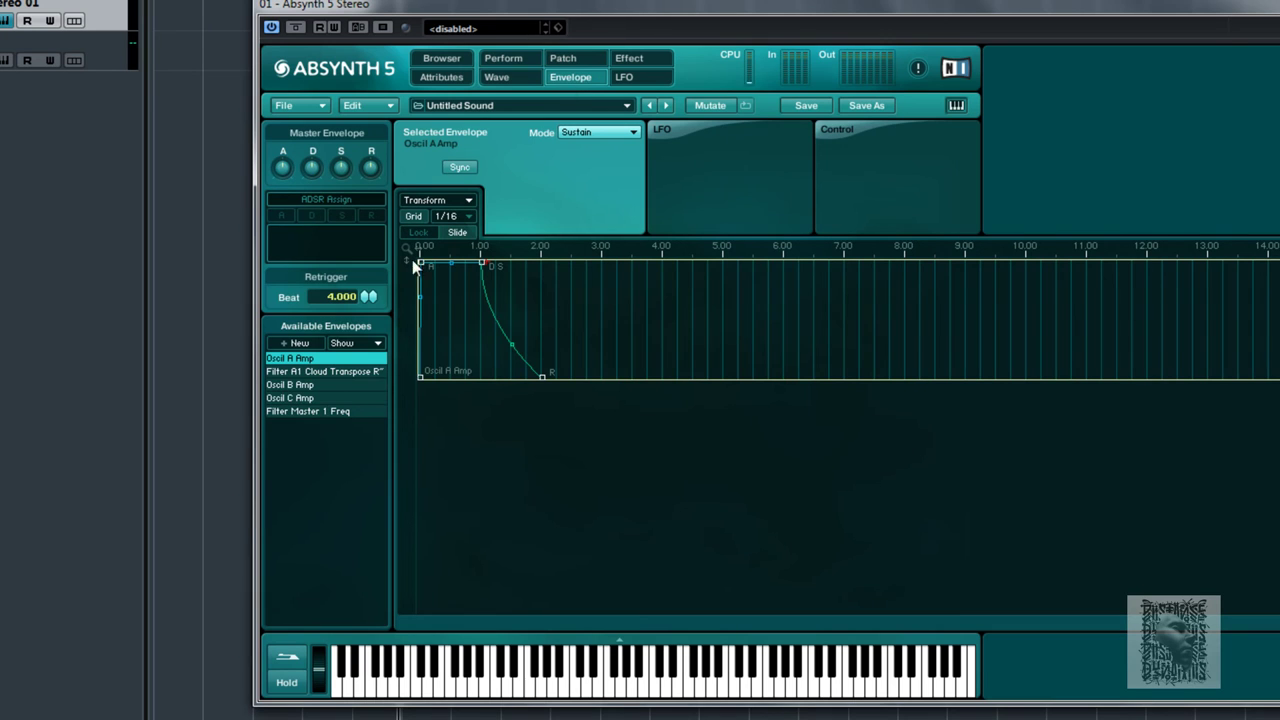
{"action": "left_click", "coordinate": [326, 412]}
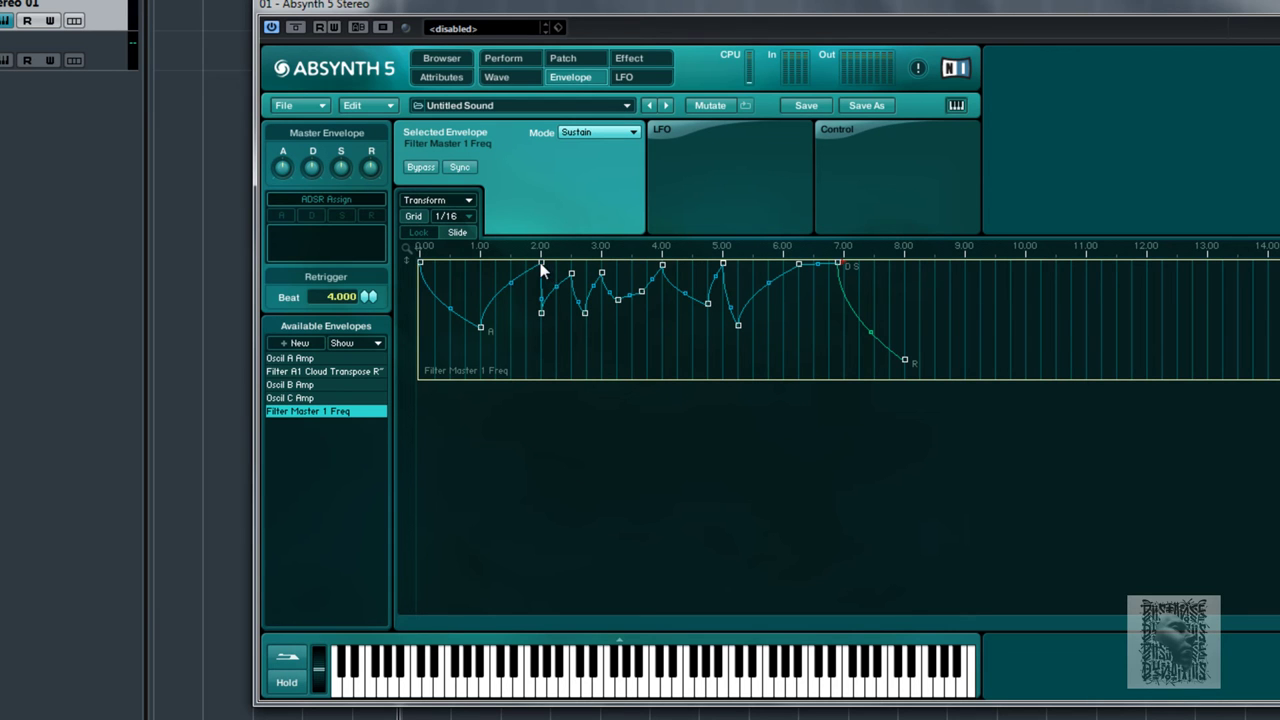
Preview the Ramp Down, Random - Fast and Release Trigger envelope templates, and load Rhythmic - 16th onto the master filter frequency envelope
{"action": "left_click", "coordinate": [470, 204]}
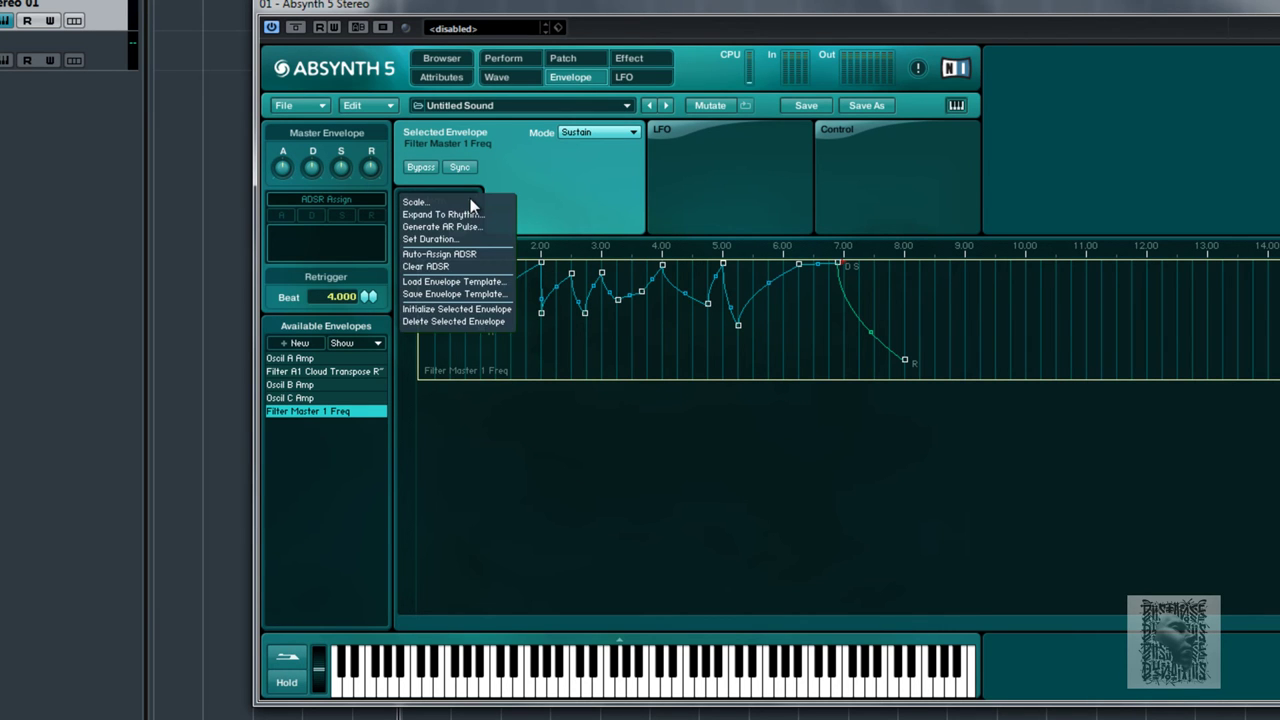
{"action": "left_click", "coordinate": [463, 284]}
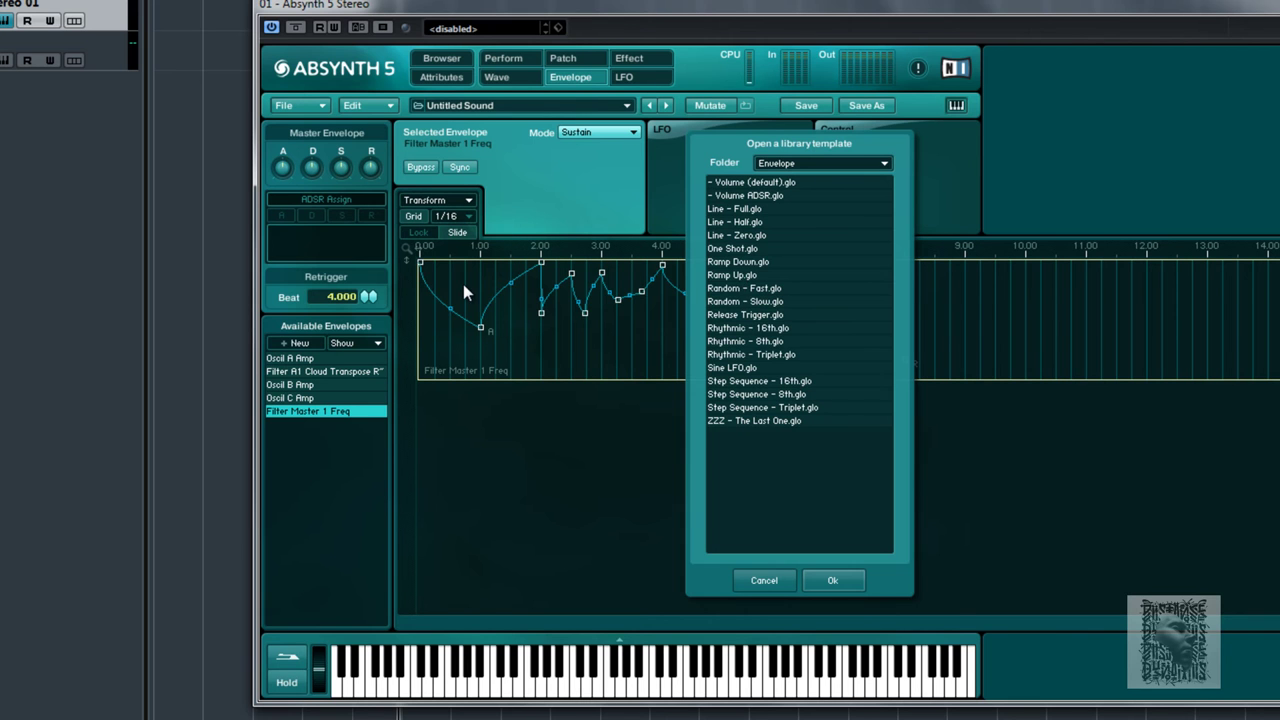
{"action": "left_click", "coordinate": [737, 262]}
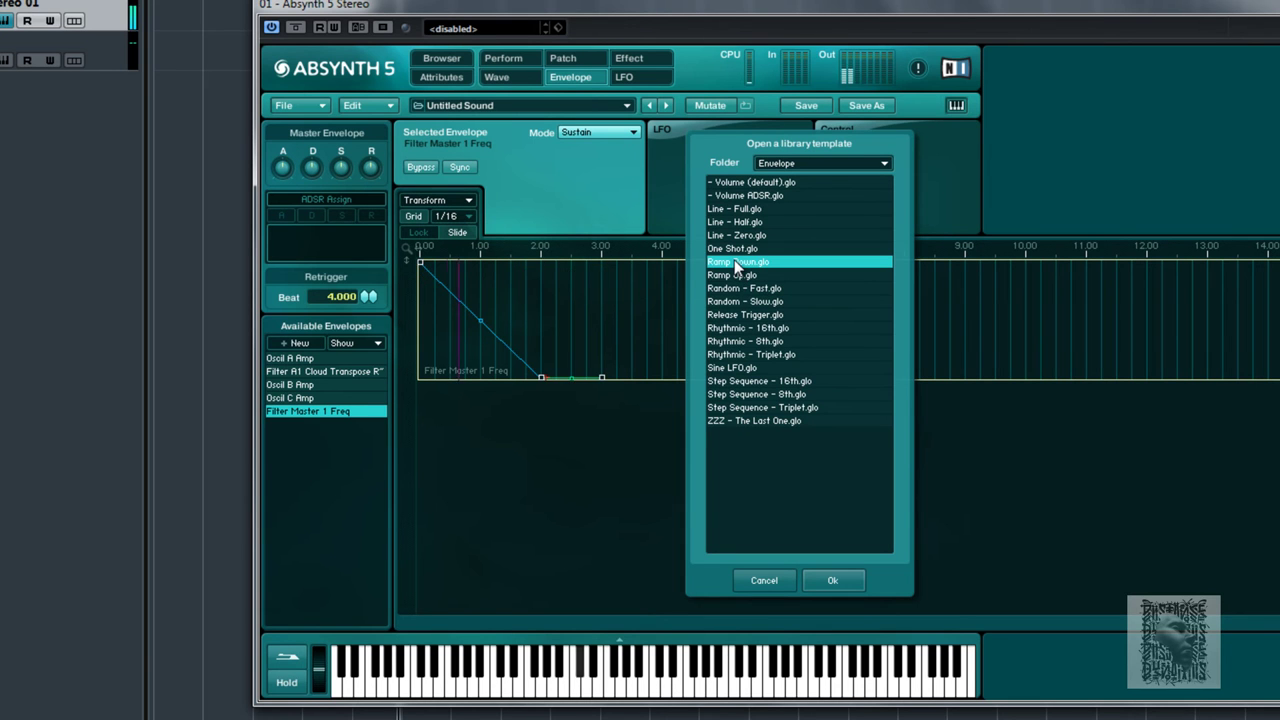
{"action": "left_click", "coordinate": [735, 289]}
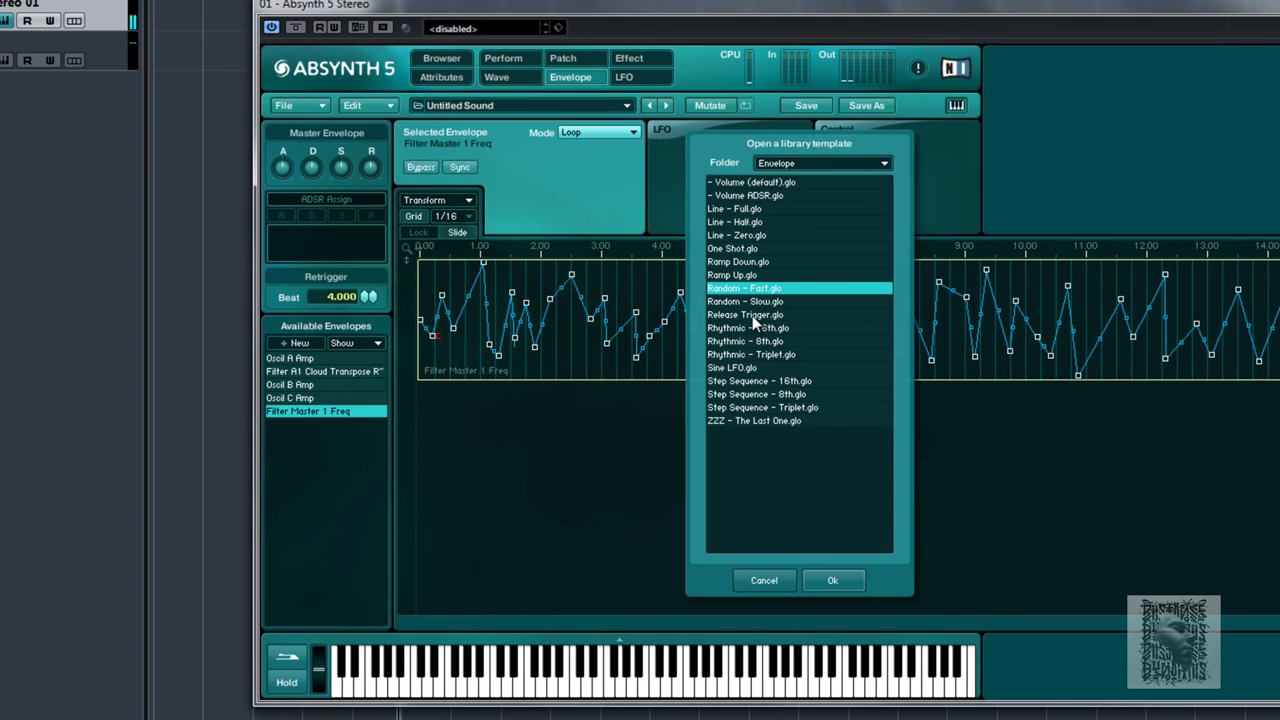
{"action": "left_click", "coordinate": [752, 315]}
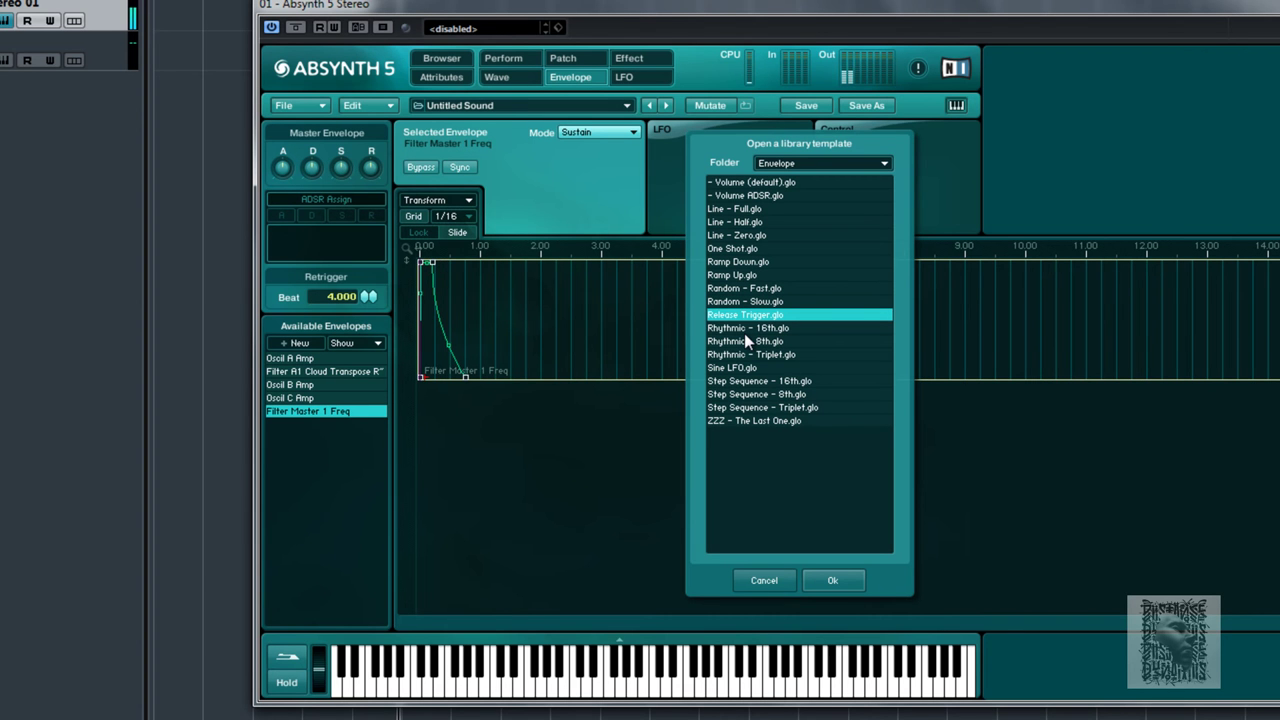
{"action": "left_click", "coordinate": [743, 329]}
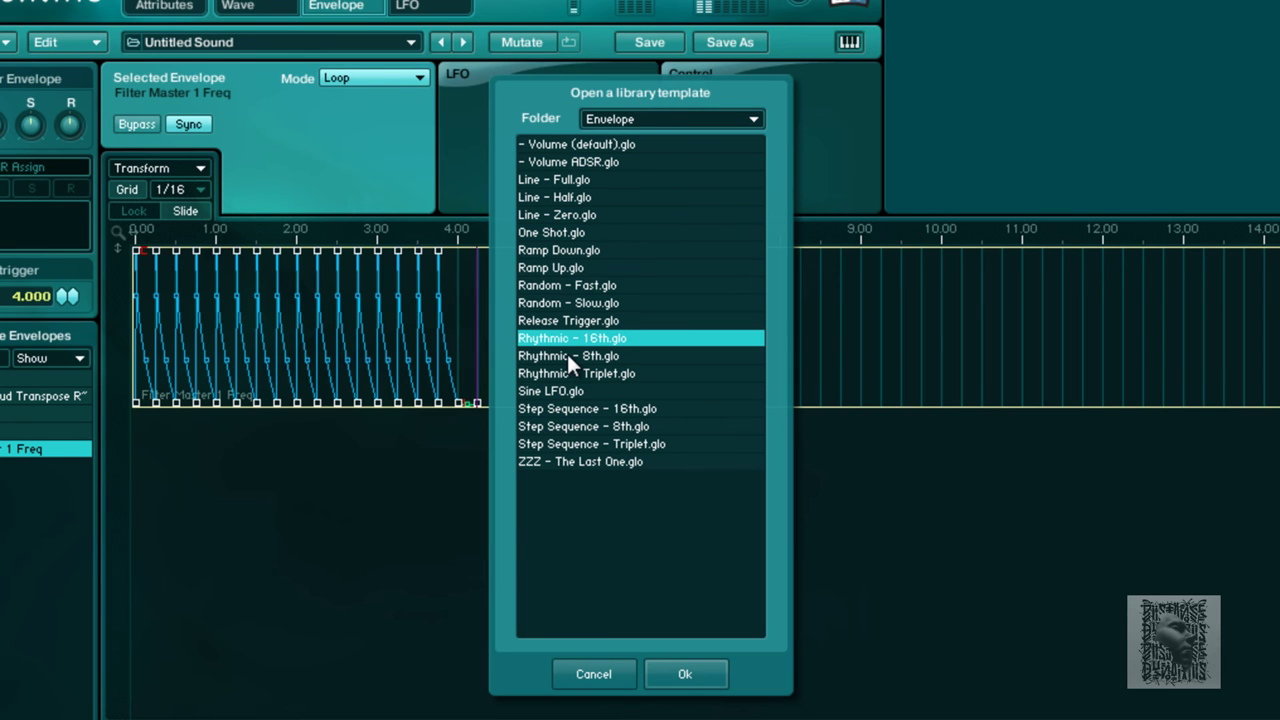
{"action": "left_click", "coordinate": [690, 682]}
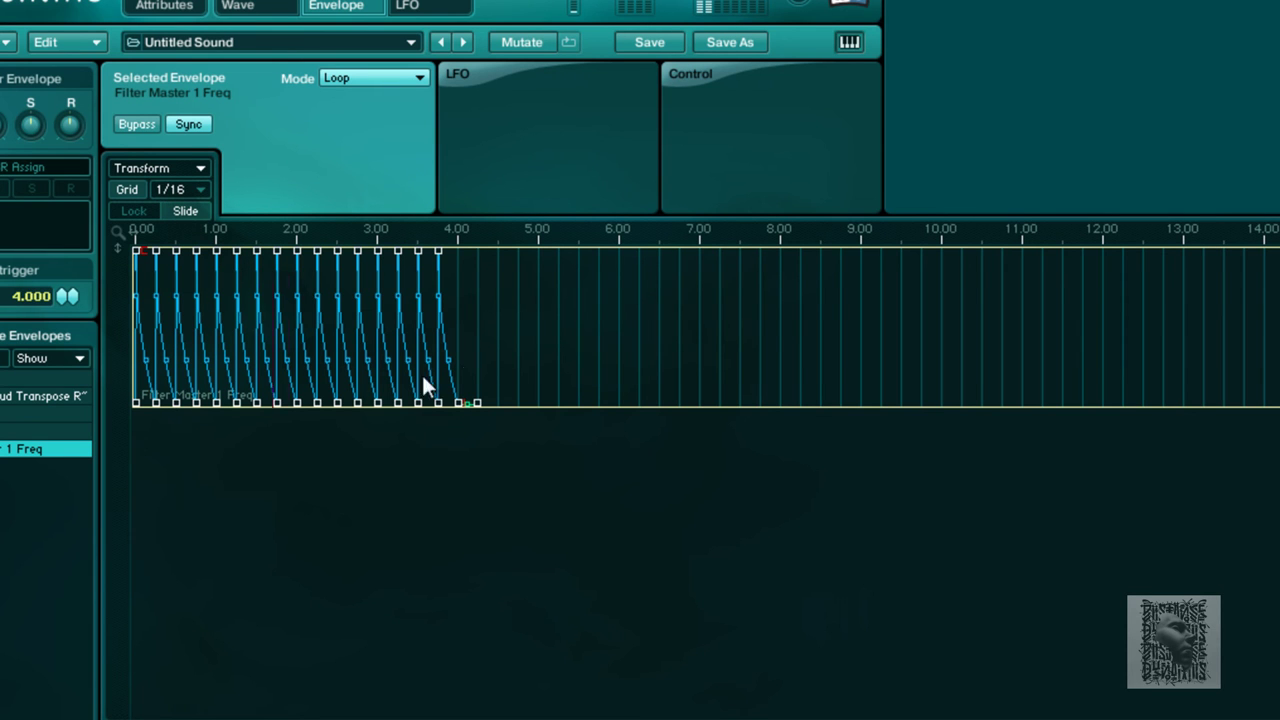
Reopen the envelope template library, preview Rhythmic - Triplet and choose Step Sequence - 8th
{"action": "left_click", "coordinate": [195, 166]}
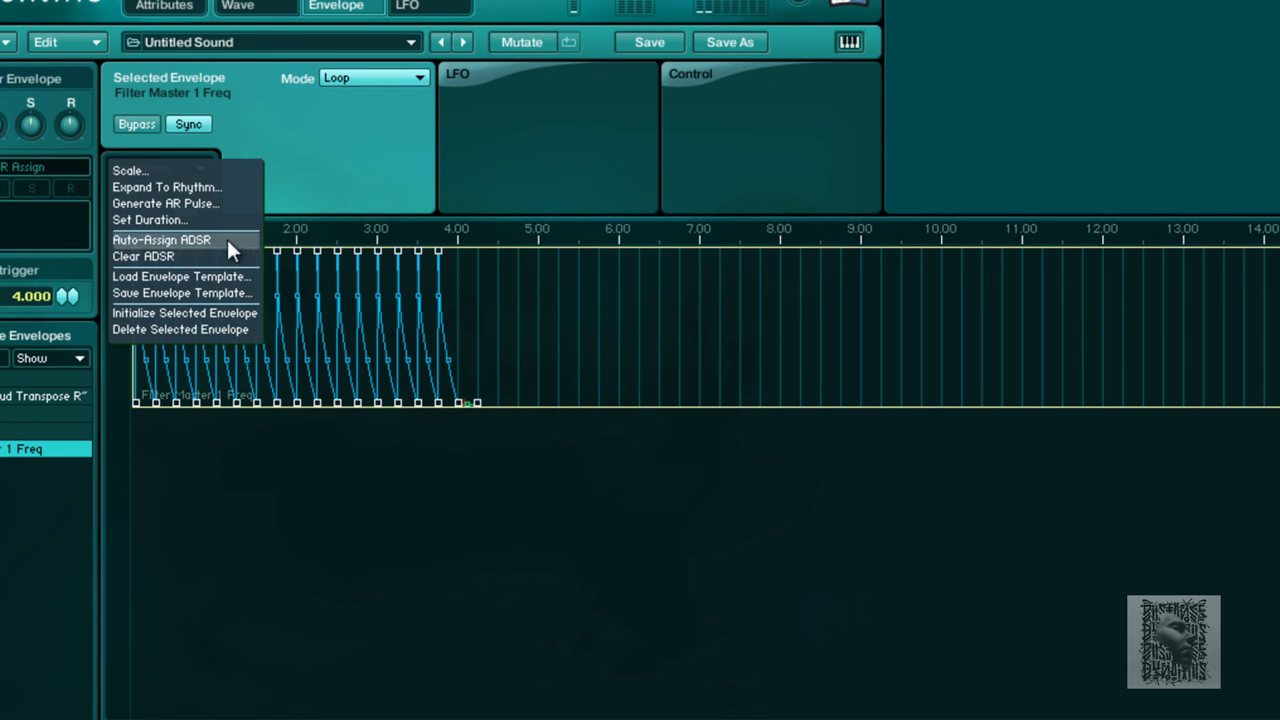
{"action": "left_click", "coordinate": [245, 277]}
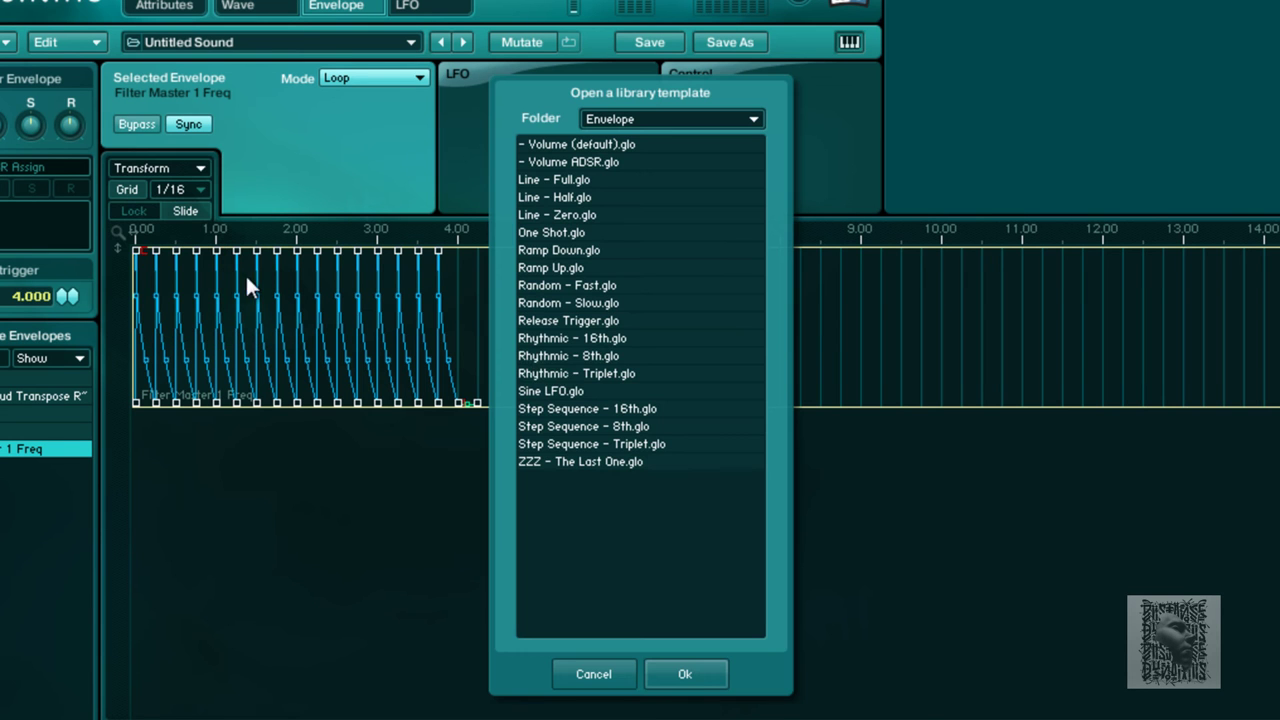
{"action": "left_click", "coordinate": [551, 374]}
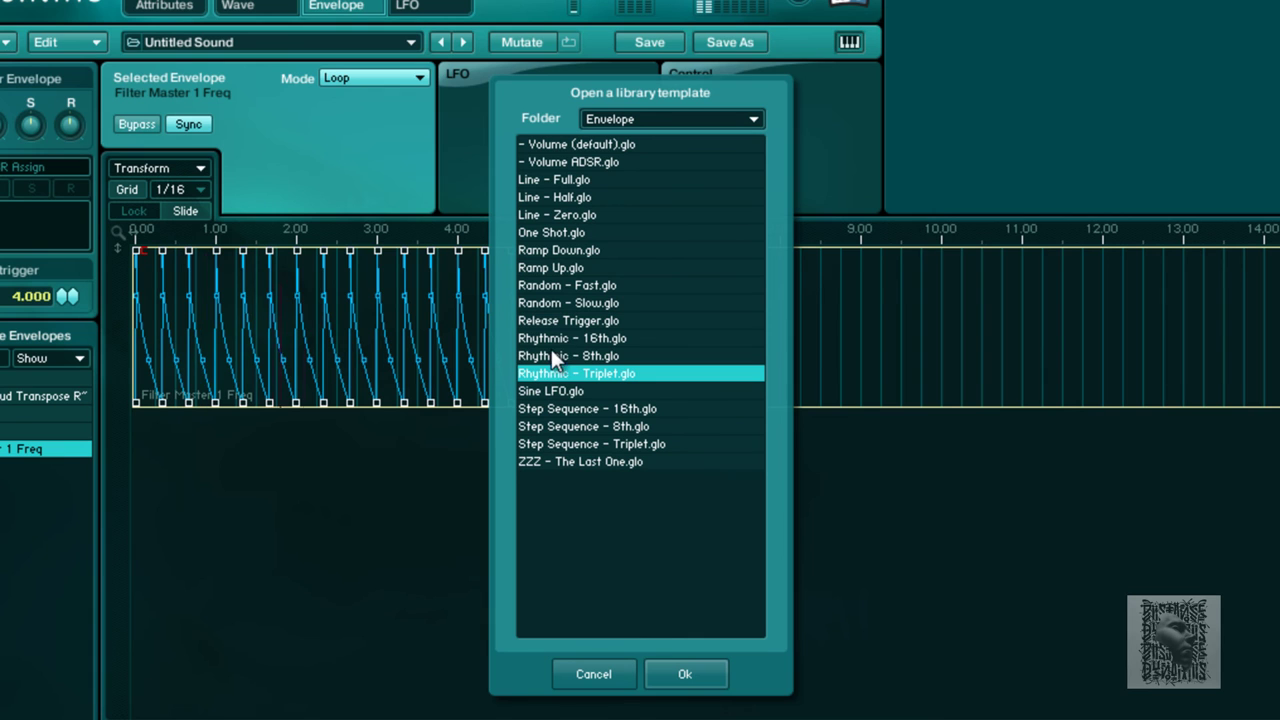
{"action": "left_click", "coordinate": [594, 426]}
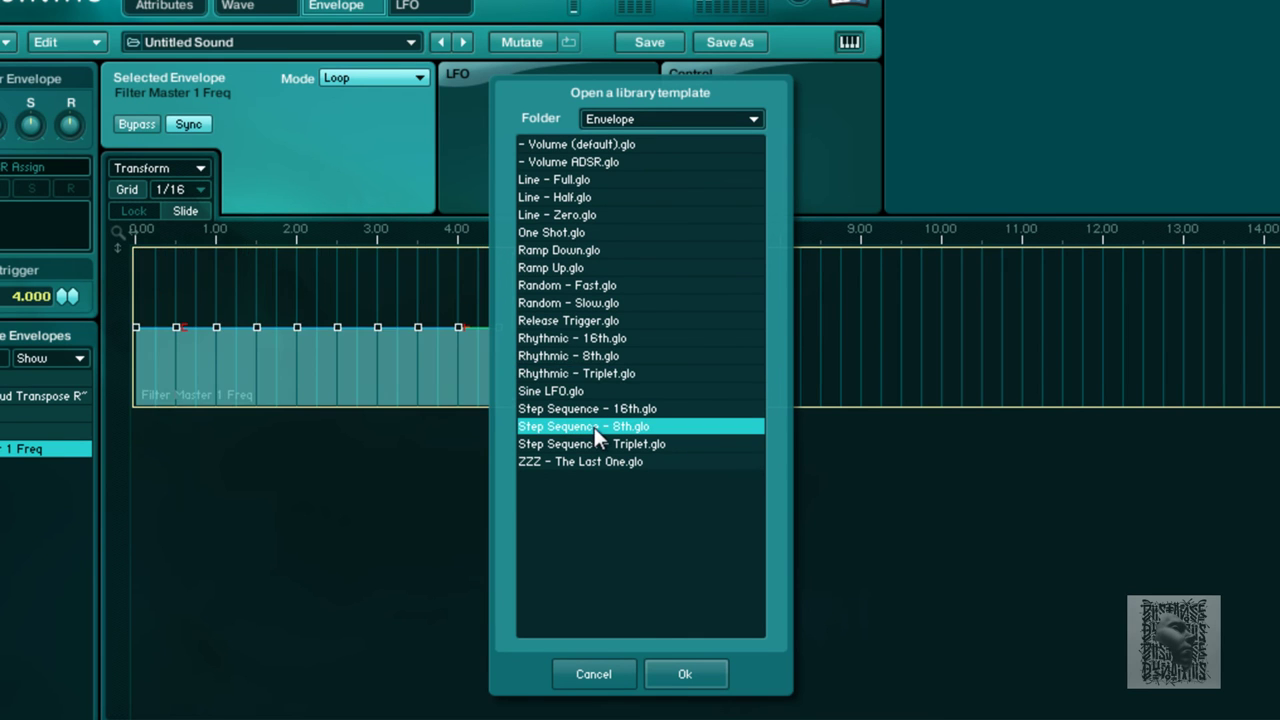
Reshape the 8th-note step sequence, raising the steps at 0 and 1.00 and lowering those at 2.00 and 3.00
{"action": "left_click", "coordinate": [216, 326]}
{"action": "left_click_drag", "start_coordinate": [218, 326], "coordinate": [218, 264]}
{"action": "left_click_drag", "start_coordinate": [298, 330], "coordinate": [301, 378]}
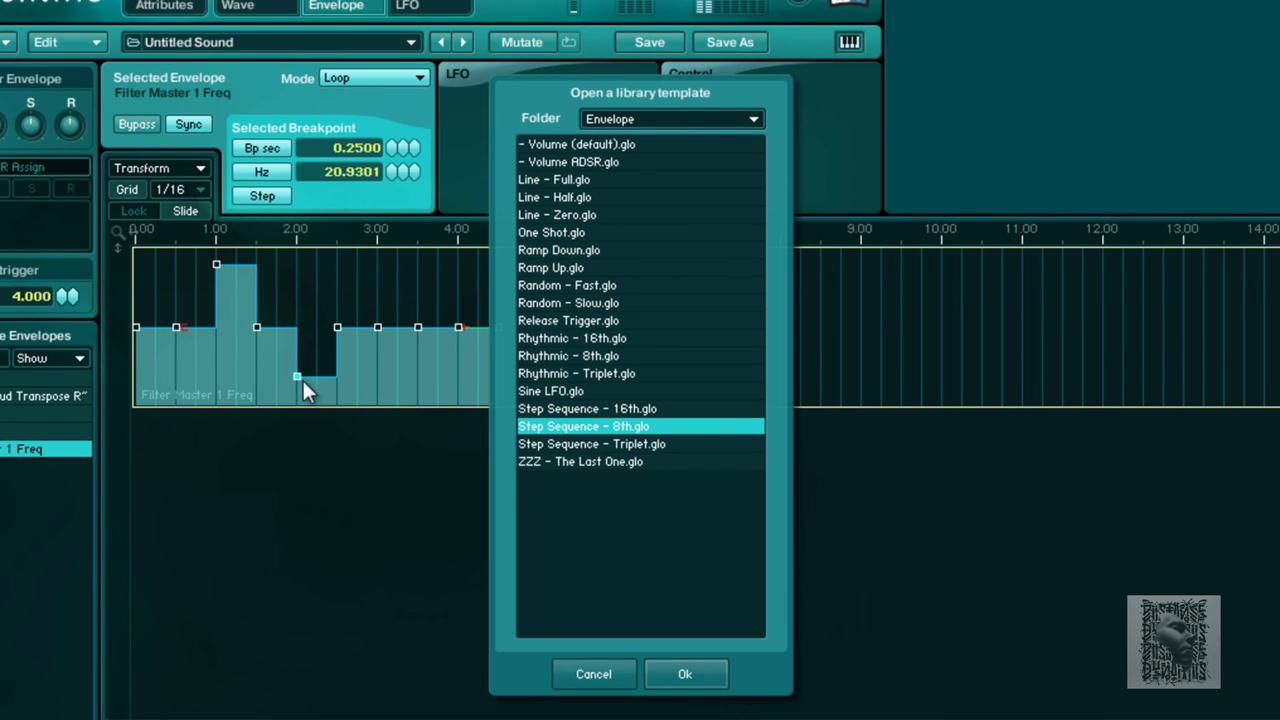
{"action": "left_click_drag", "start_coordinate": [136, 327], "coordinate": [136, 293]}
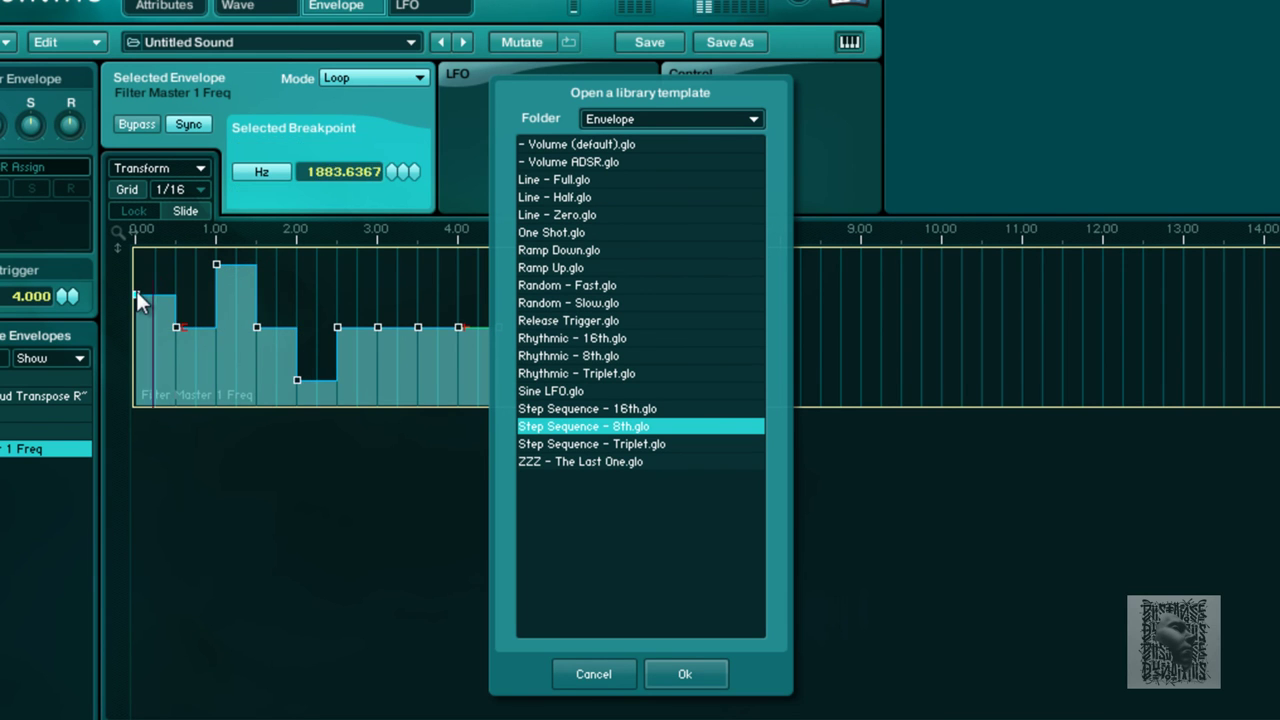
{"action": "left_click_drag", "start_coordinate": [384, 332], "coordinate": [392, 395]}
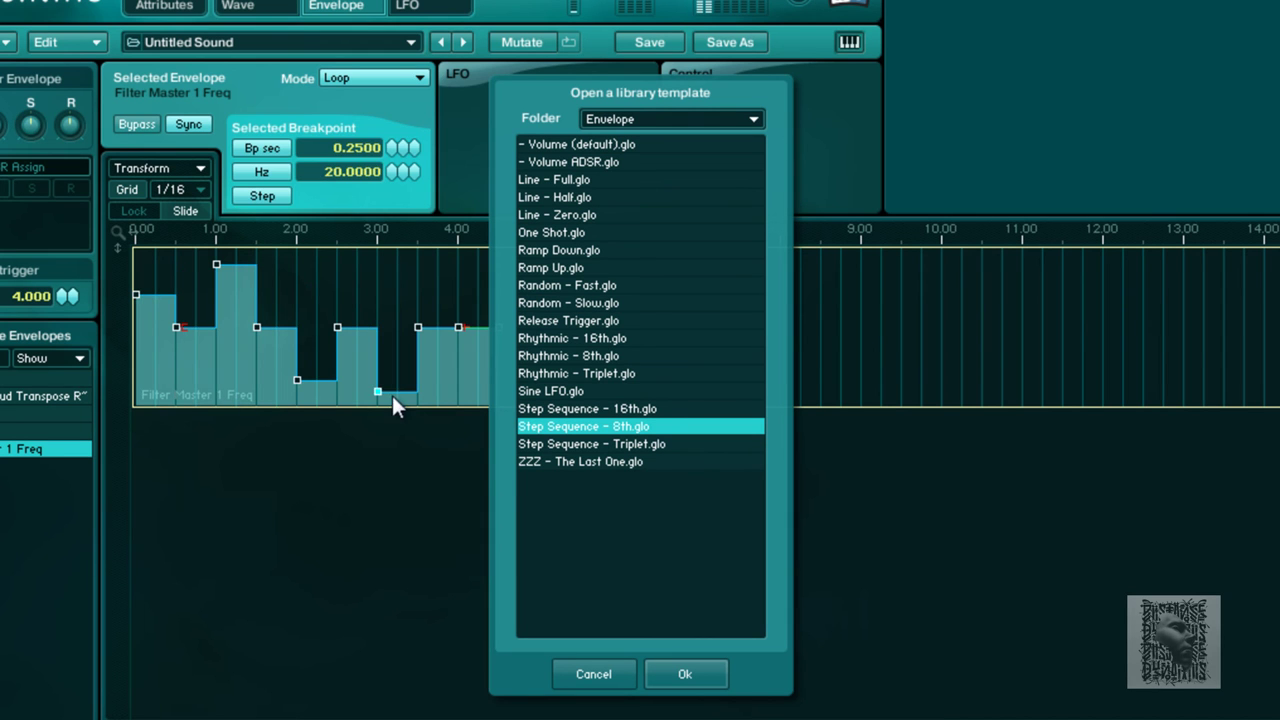
Choose the Step Sequence - 16th template and vary its early step levels, lowering the step at 2.25 to about 24 Hz
{"action": "left_click", "coordinate": [608, 408]}
{"action": "mouse_move", "coordinate": [156, 327]}
{"action": "left_mouse_down"}
{"action": "mouse_move", "coordinate": [158, 295]}
{"action": "mouse_move", "coordinate": [208, 350]}
{"action": "mouse_move", "coordinate": [237, 296]}
{"action": "mouse_move", "coordinate": [278, 330]}
{"action": "mouse_move", "coordinate": [280, 268]}
{"action": "left_mouse_up"}
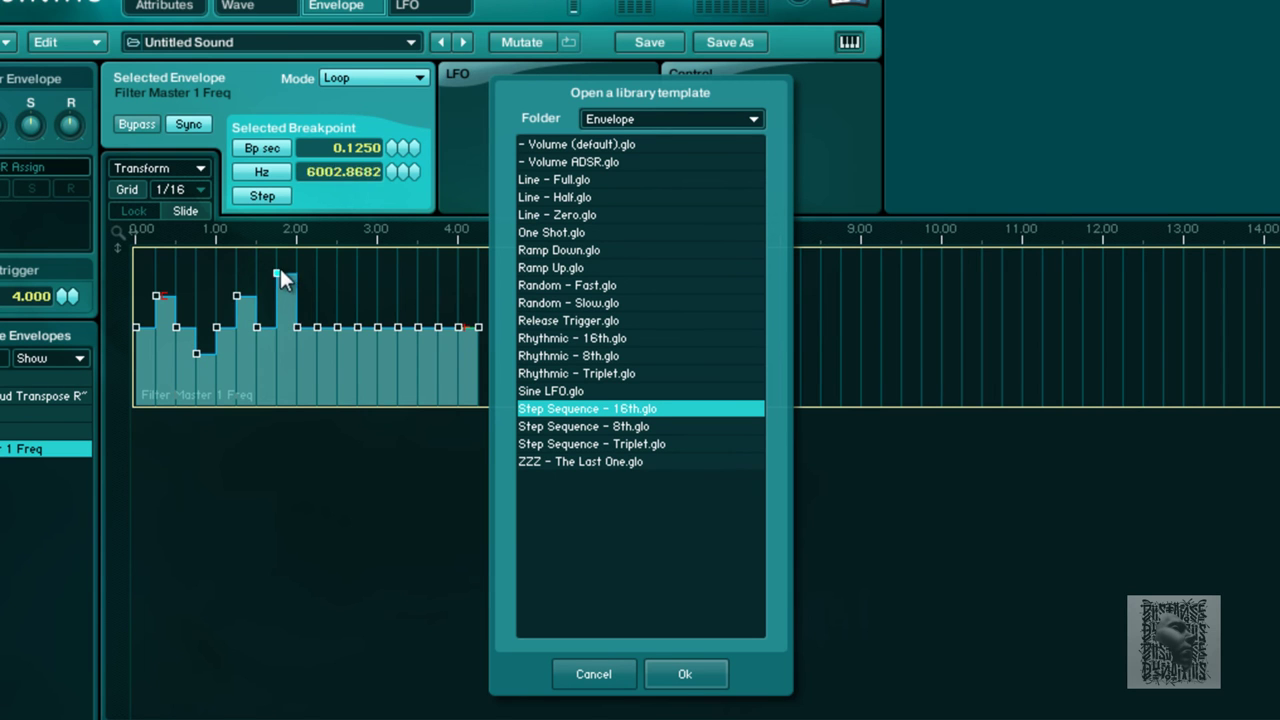
{"action": "left_click_drag", "start_coordinate": [317, 327], "coordinate": [322, 371]}
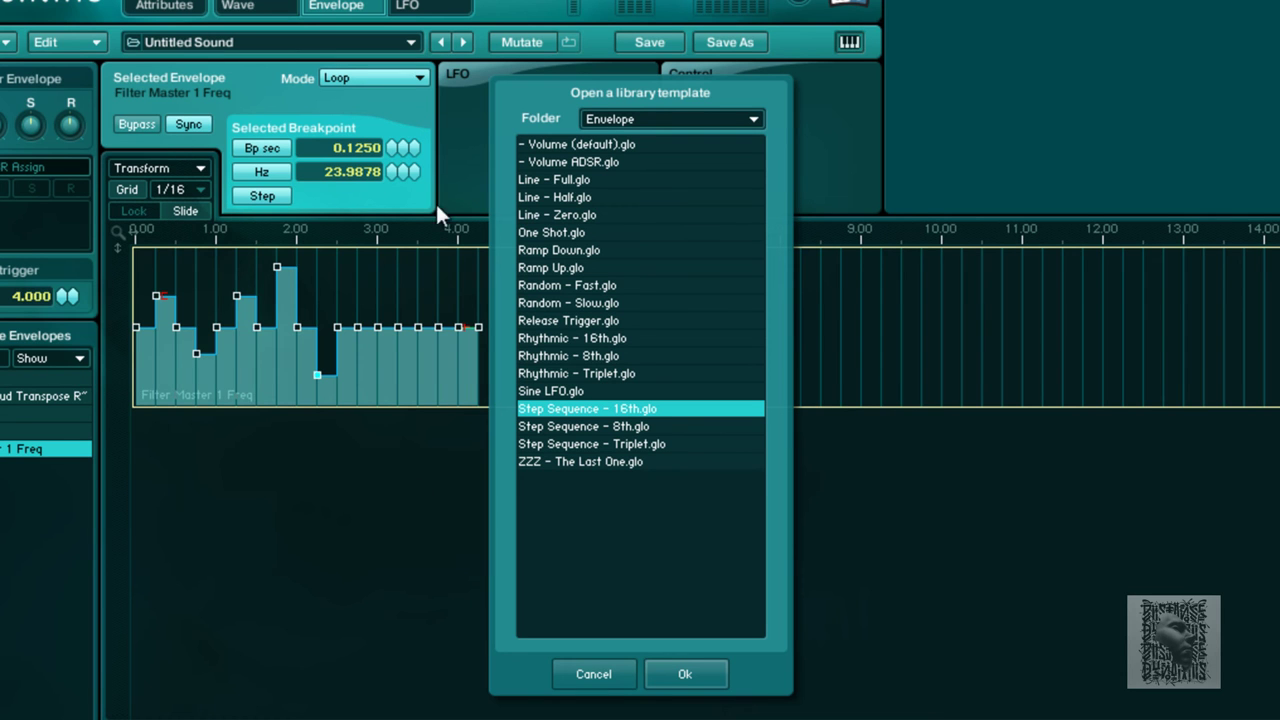
Adjust the frequency of the step at 2.25, lower the step at 2.75 to 33.6359 Hz, and apply the template
{"action": "left_click_drag", "start_coordinate": [387, 175], "coordinate": [405, 211]}
{"action": "left_click", "coordinate": [358, 327]}
{"action": "left_click", "coordinate": [392, 171]}
{"action": "mouse_move", "coordinate": [392, 171]}
{"action": "left_mouse_down"}
{"action": "mouse_move", "coordinate": [388, 194]}
{"action": "mouse_move", "coordinate": [397, 181]}
{"action": "left_mouse_up"}
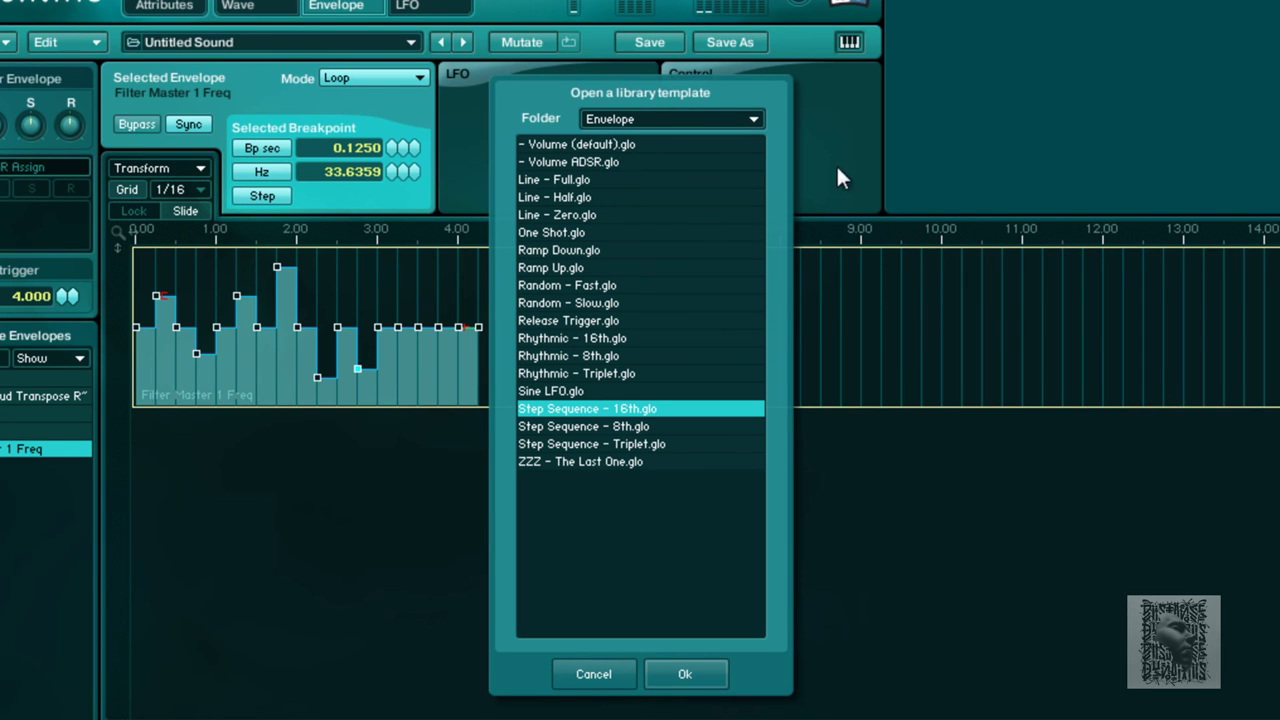
{"action": "left_click", "coordinate": [715, 678]}
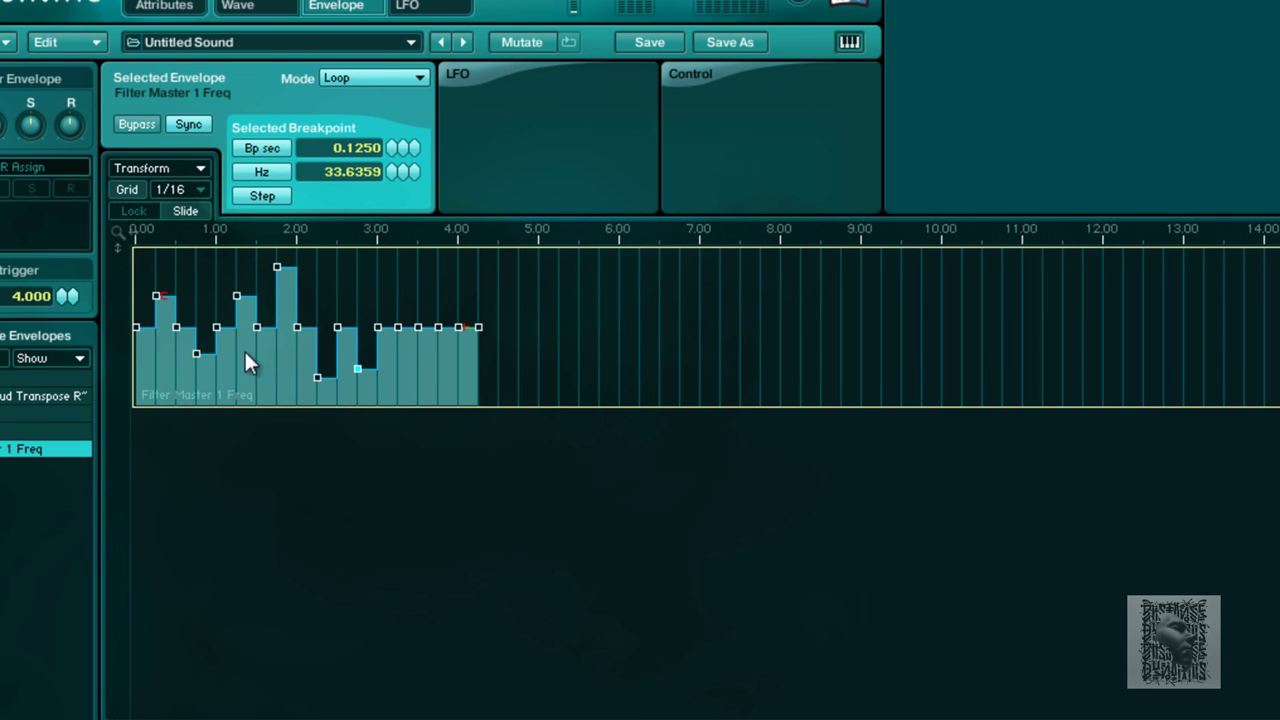
Copy the Filter Master 1 Freq envelope
{"action": "left_click", "coordinate": [10, 46]}
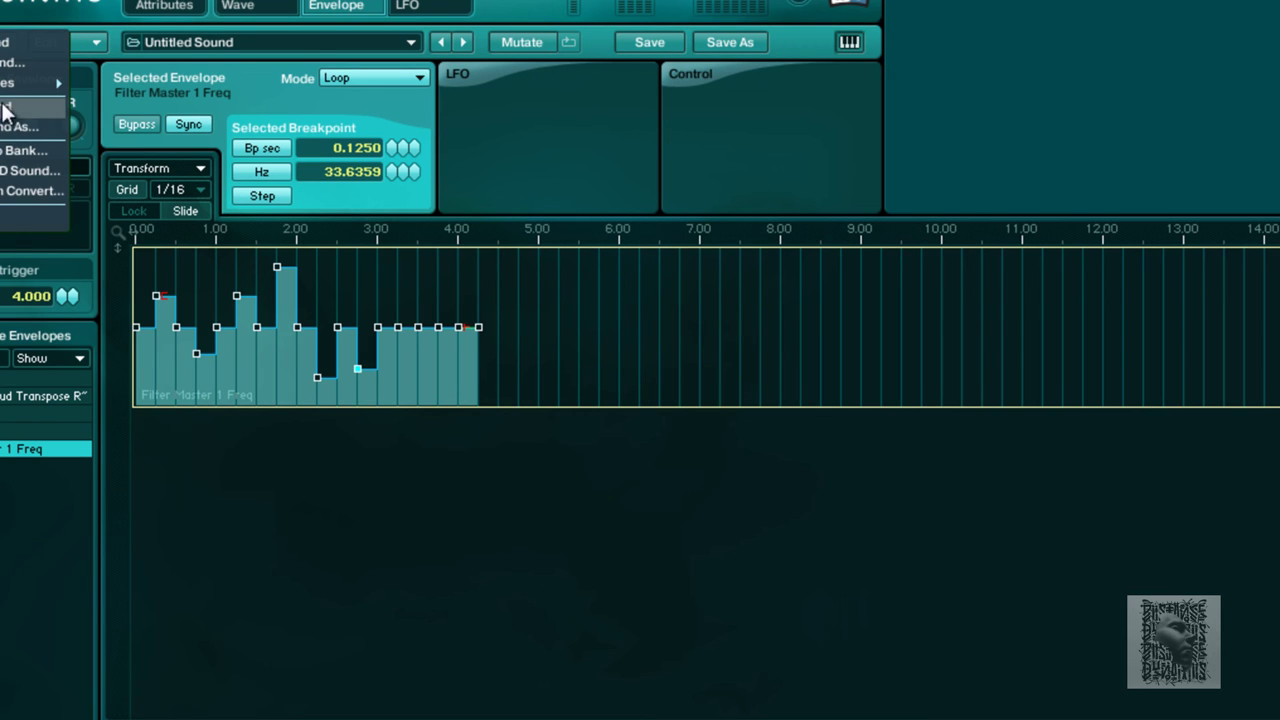
{"action": "left_click", "coordinate": [158, 464]}
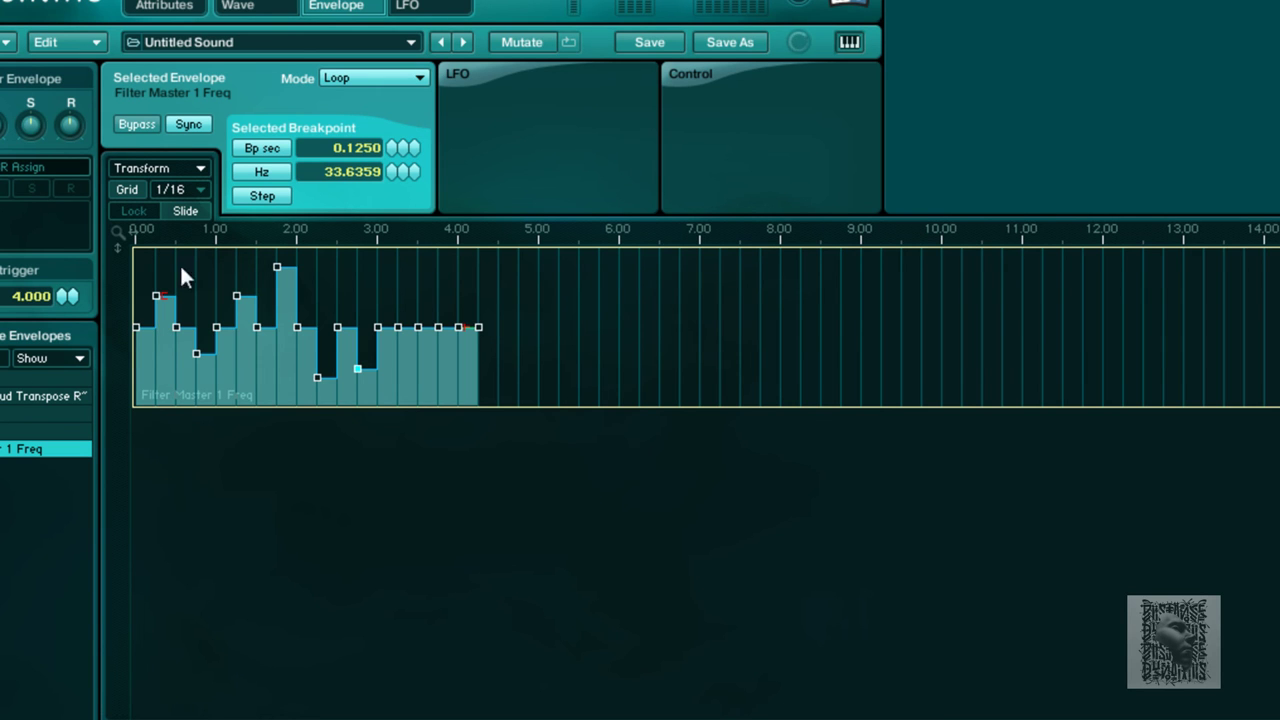
{"action": "left_click", "coordinate": [95, 40]}
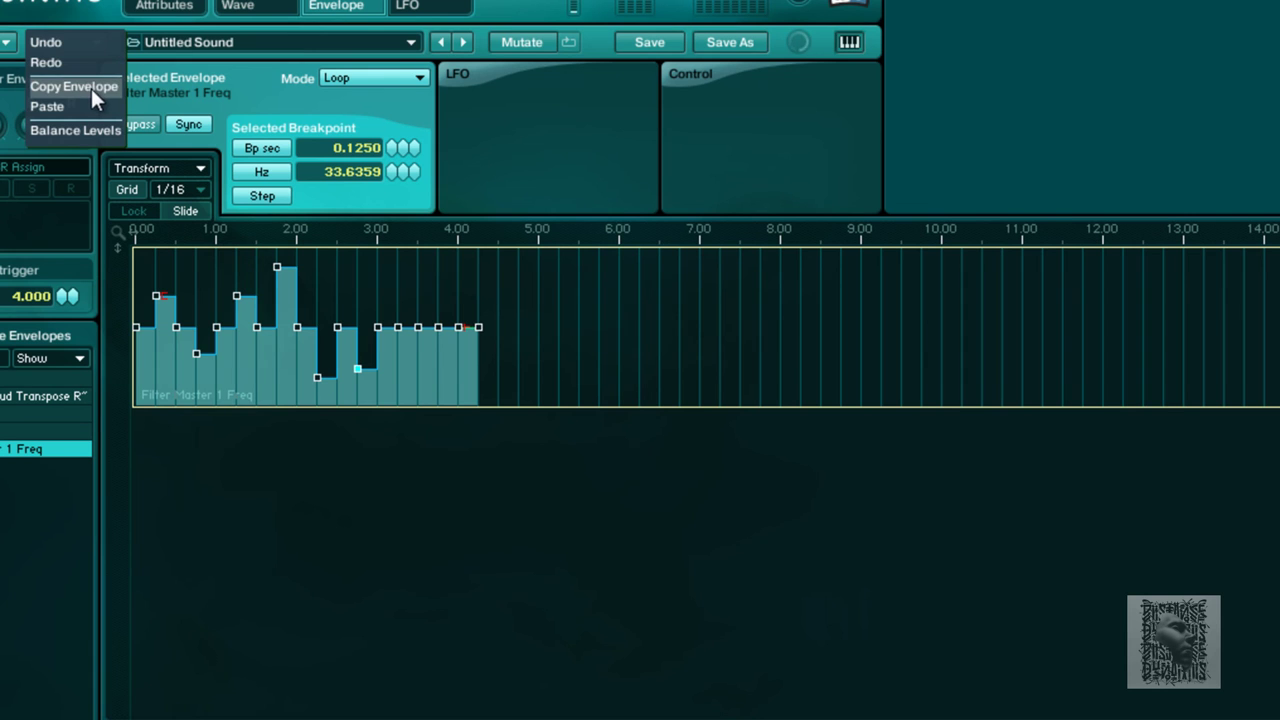
{"action": "left_click", "coordinate": [92, 87]}
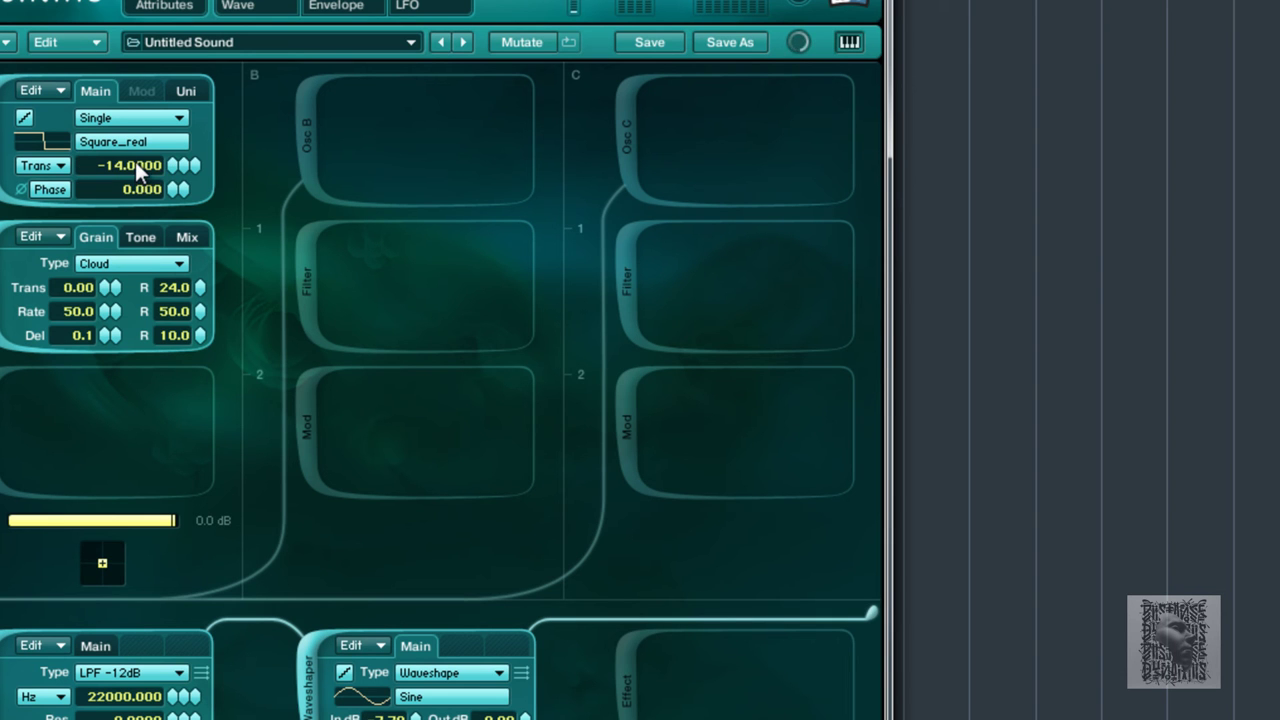
Create a new envelope for oscillator A's main pitch and paste the copied step-sequence envelope into it
{"action": "right_click", "coordinate": [136, 165]}
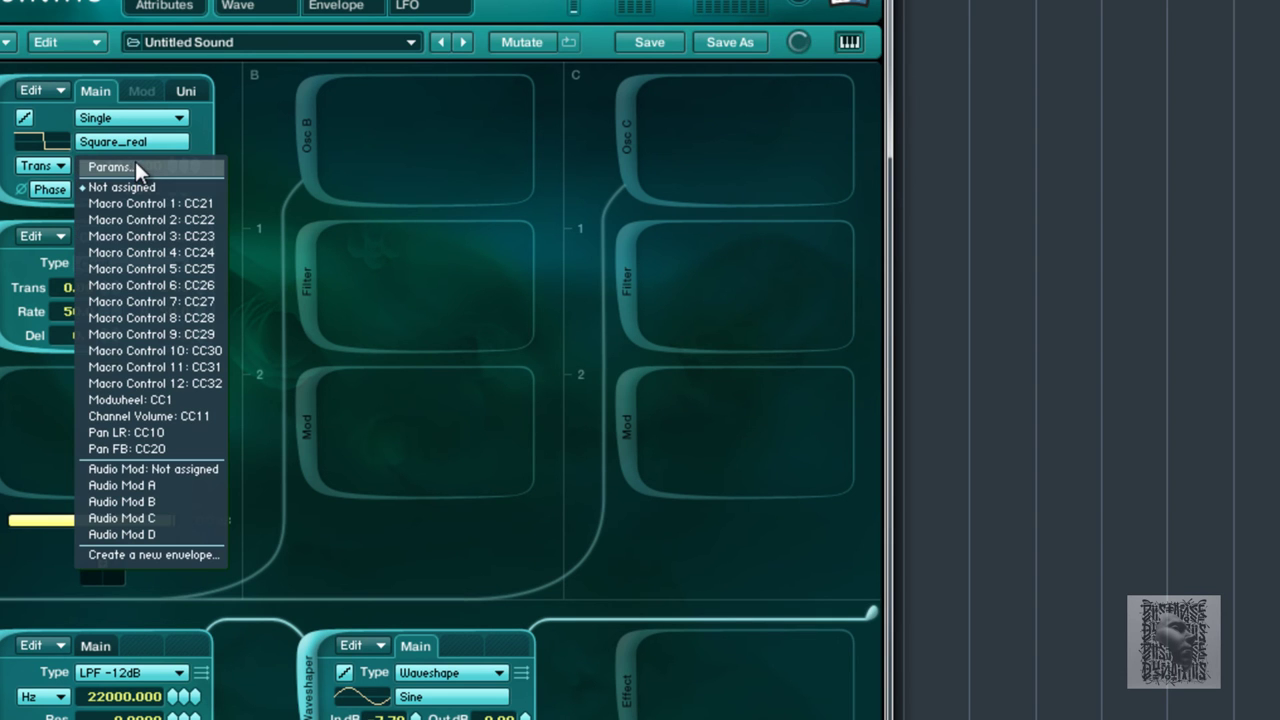
{"action": "left_click", "coordinate": [199, 554]}
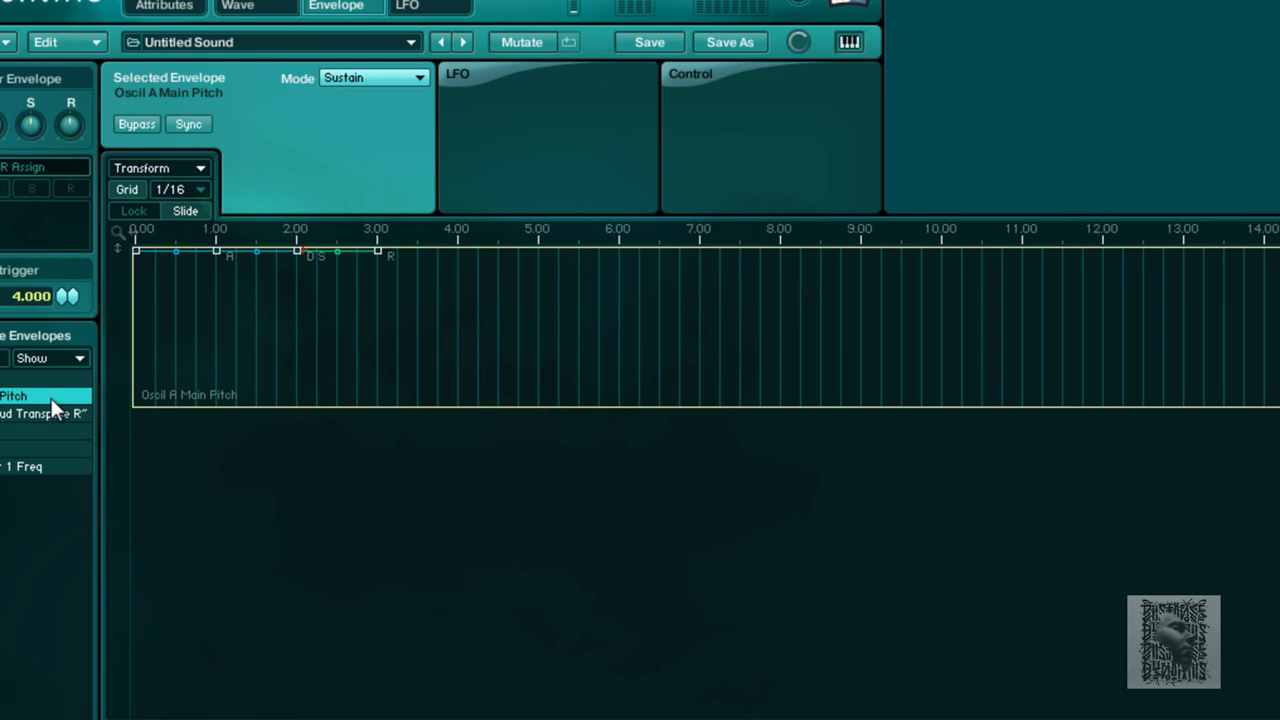
{"action": "left_click", "coordinate": [95, 41]}
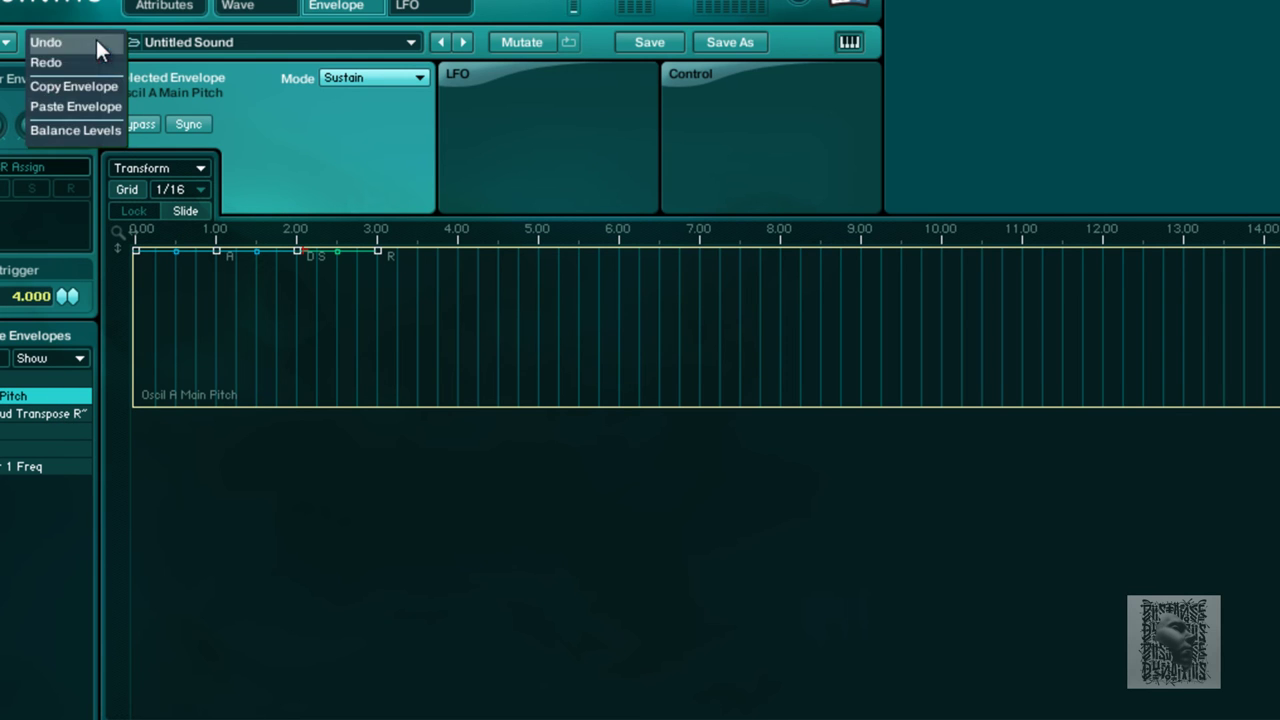
{"action": "left_click", "coordinate": [71, 105]}
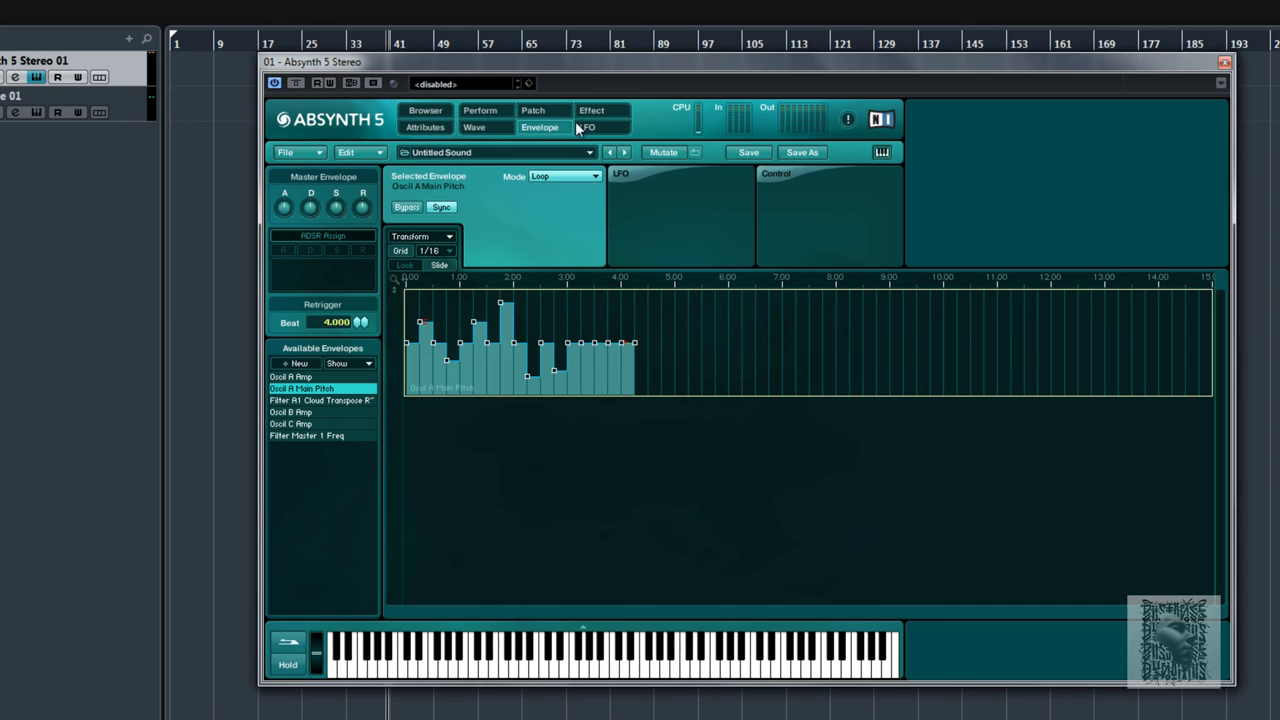
Look through the Patch, Perform, Wave and Envelope pages, and open the LFO page
{"action": "left_click", "coordinate": [538, 111]}
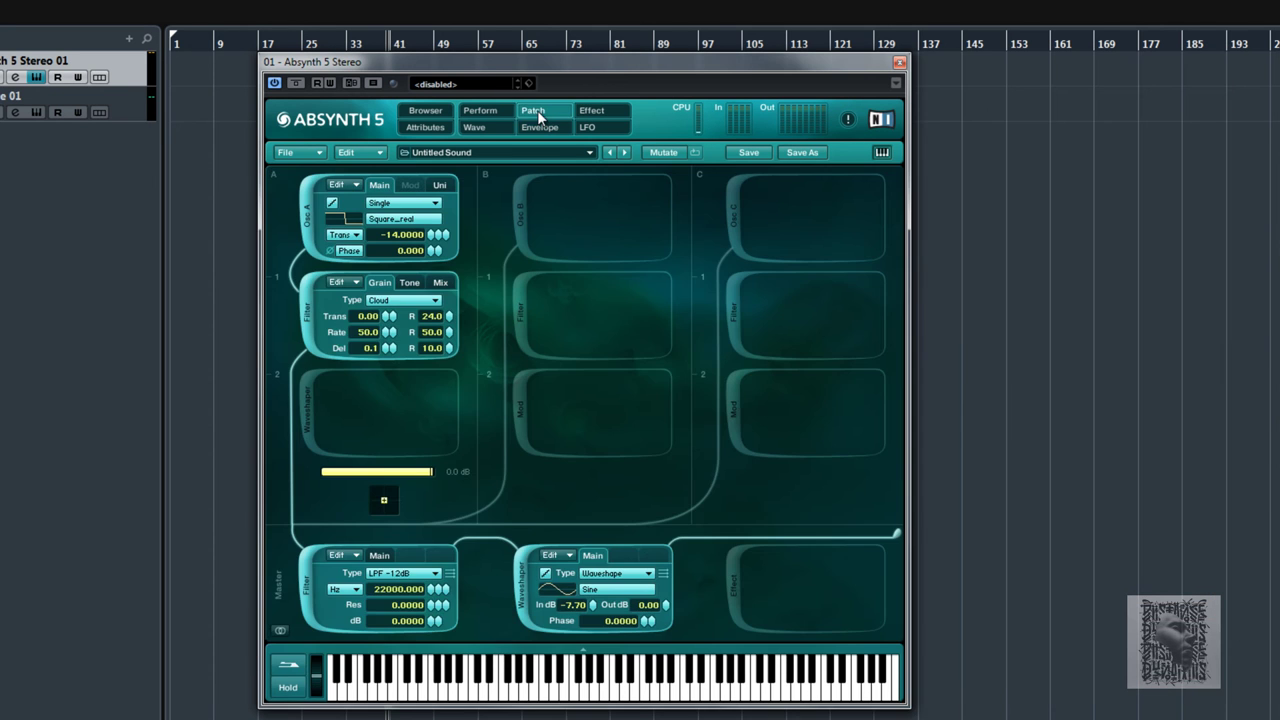
{"action": "left_click", "coordinate": [484, 111]}
{"action": "left_click", "coordinate": [484, 129]}
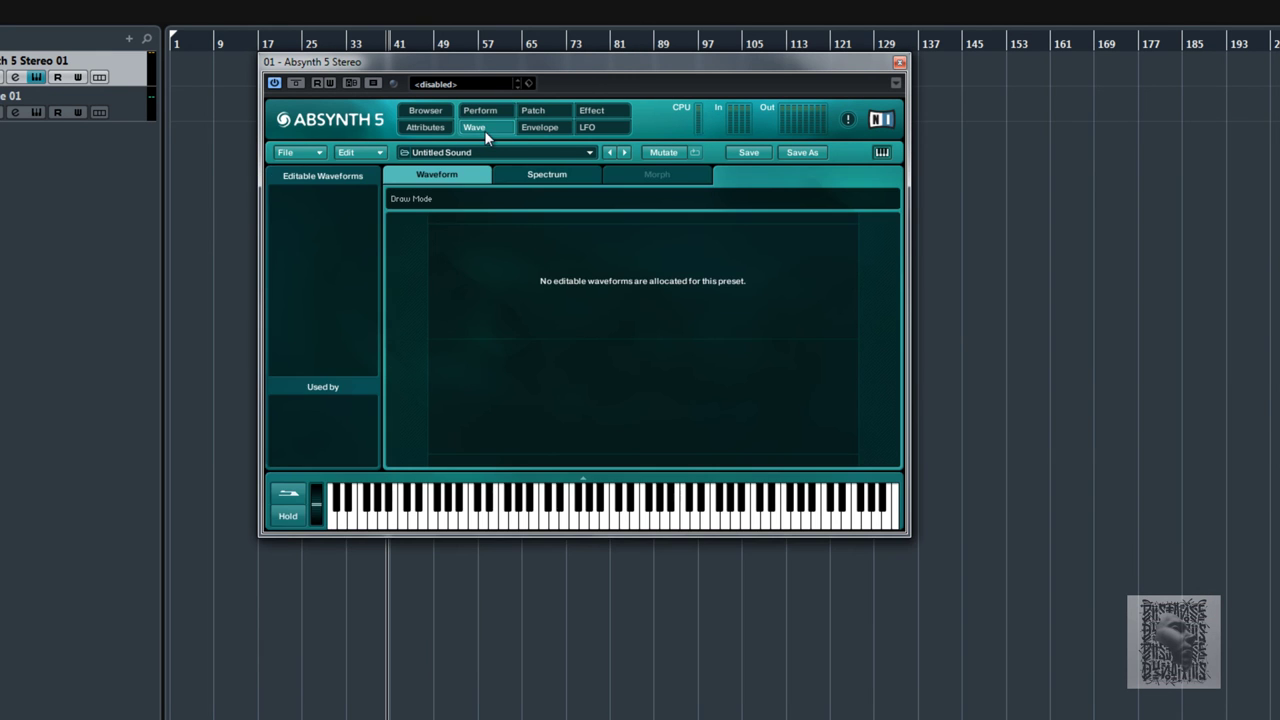
{"action": "left_click", "coordinate": [539, 127]}
{"action": "left_click", "coordinate": [585, 127]}
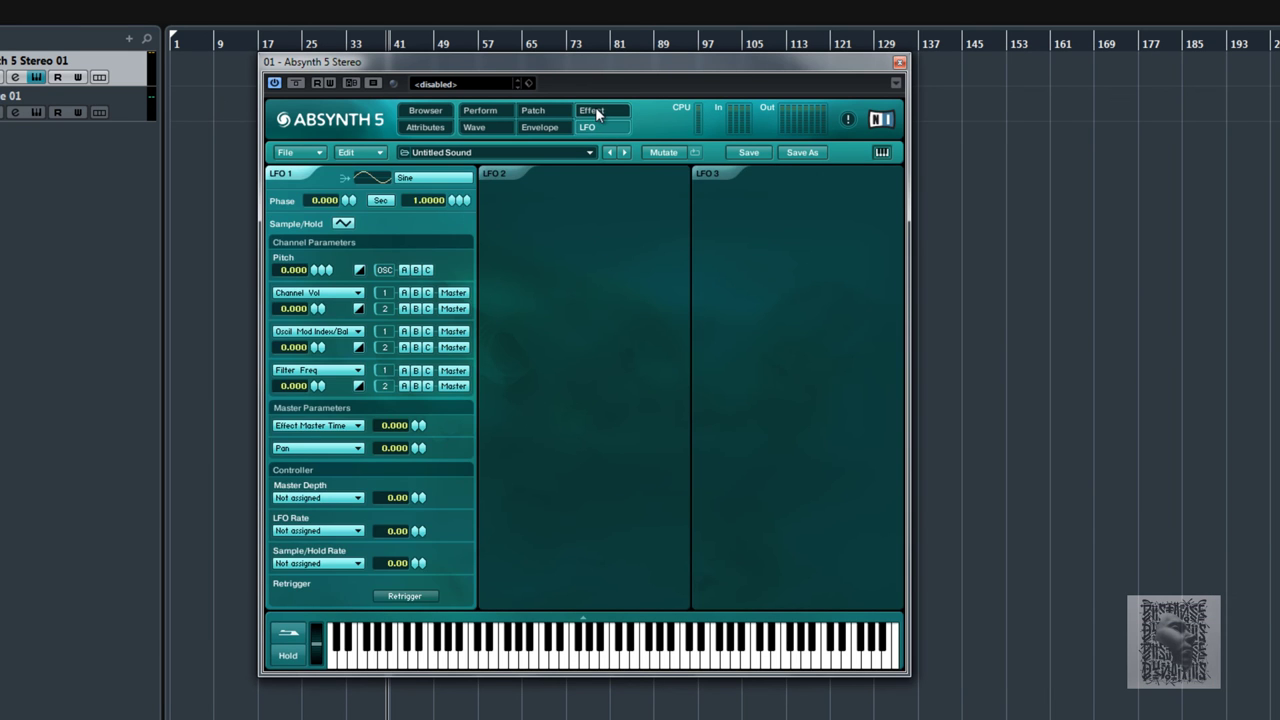
Look through the Effect, Browser, Attributes, Wave, Envelope and Patch pages
{"action": "left_click", "coordinate": [595, 110]}
{"action": "left_click", "coordinate": [430, 111]}
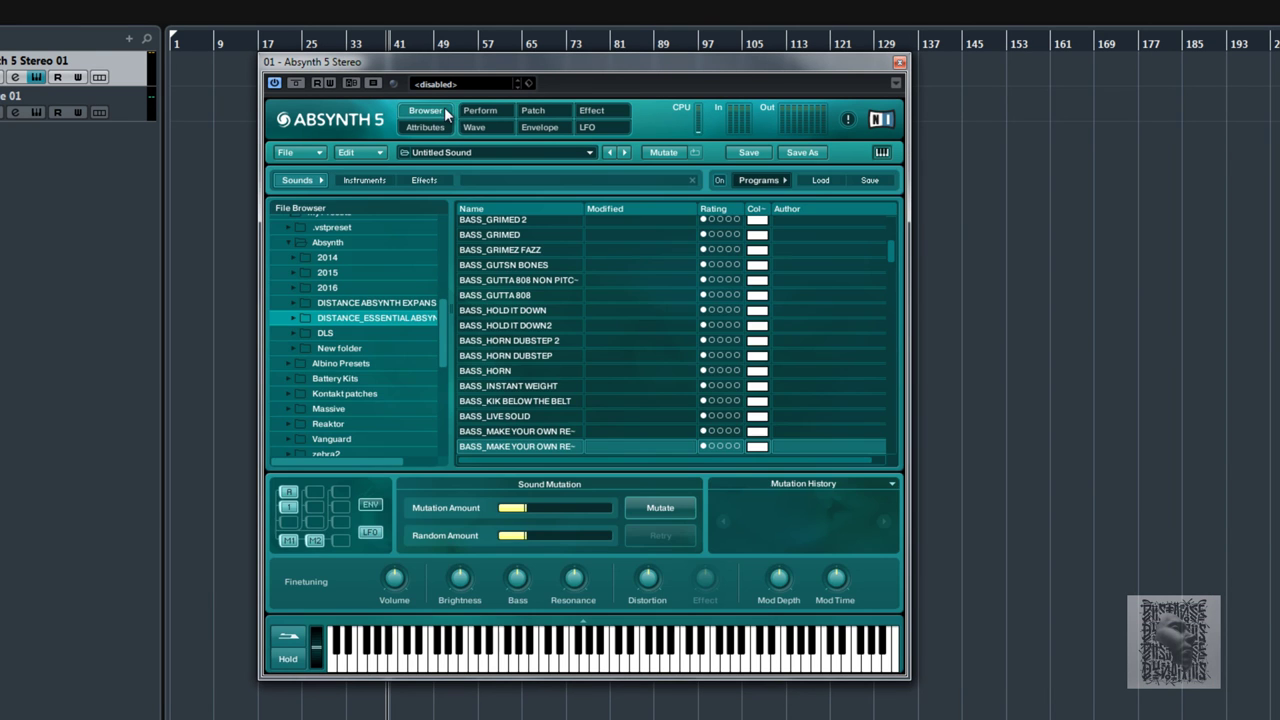
{"action": "left_click", "coordinate": [480, 111]}
{"action": "left_click", "coordinate": [428, 126]}
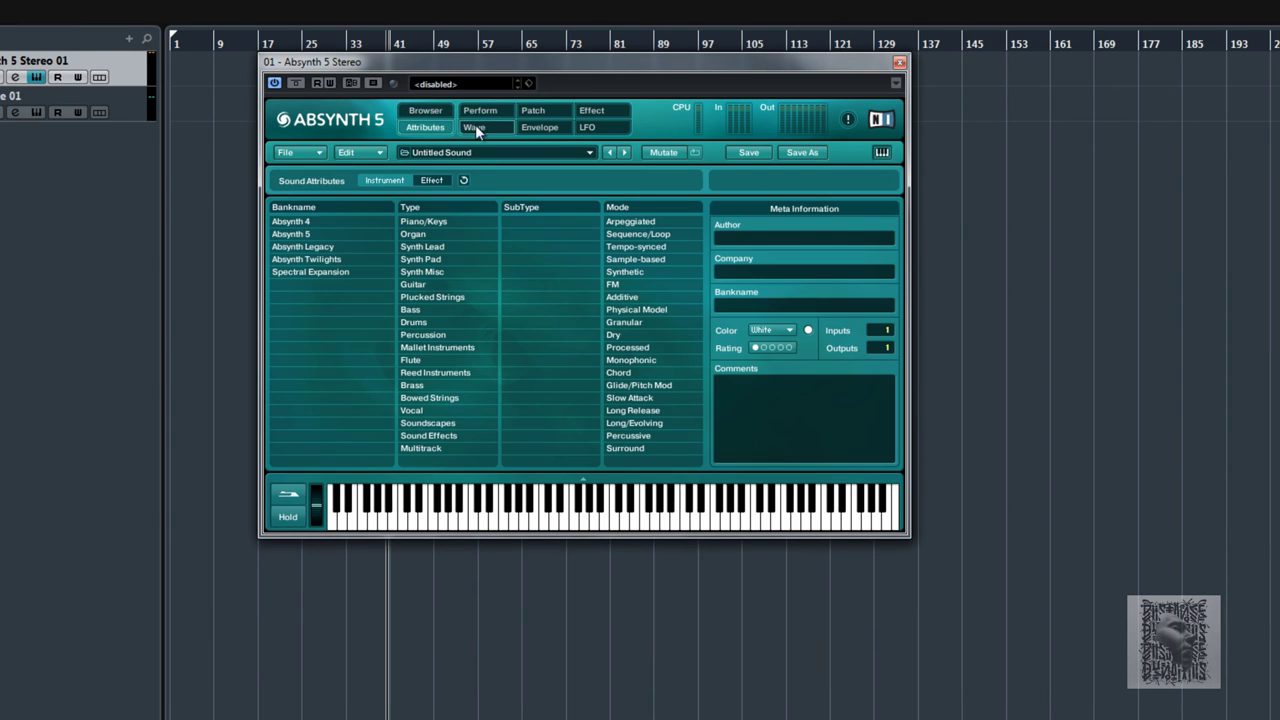
{"action": "left_click", "coordinate": [491, 128]}
{"action": "left_click", "coordinate": [540, 127]}
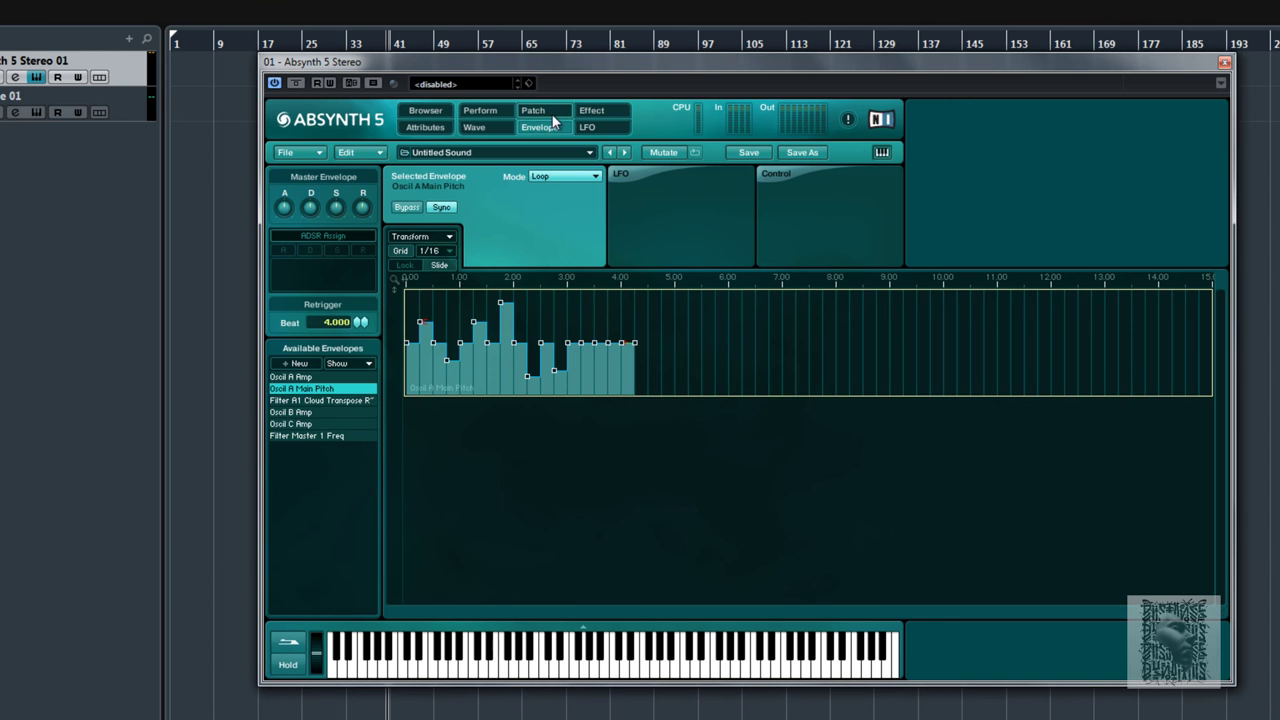
{"action": "left_click", "coordinate": [554, 110]}
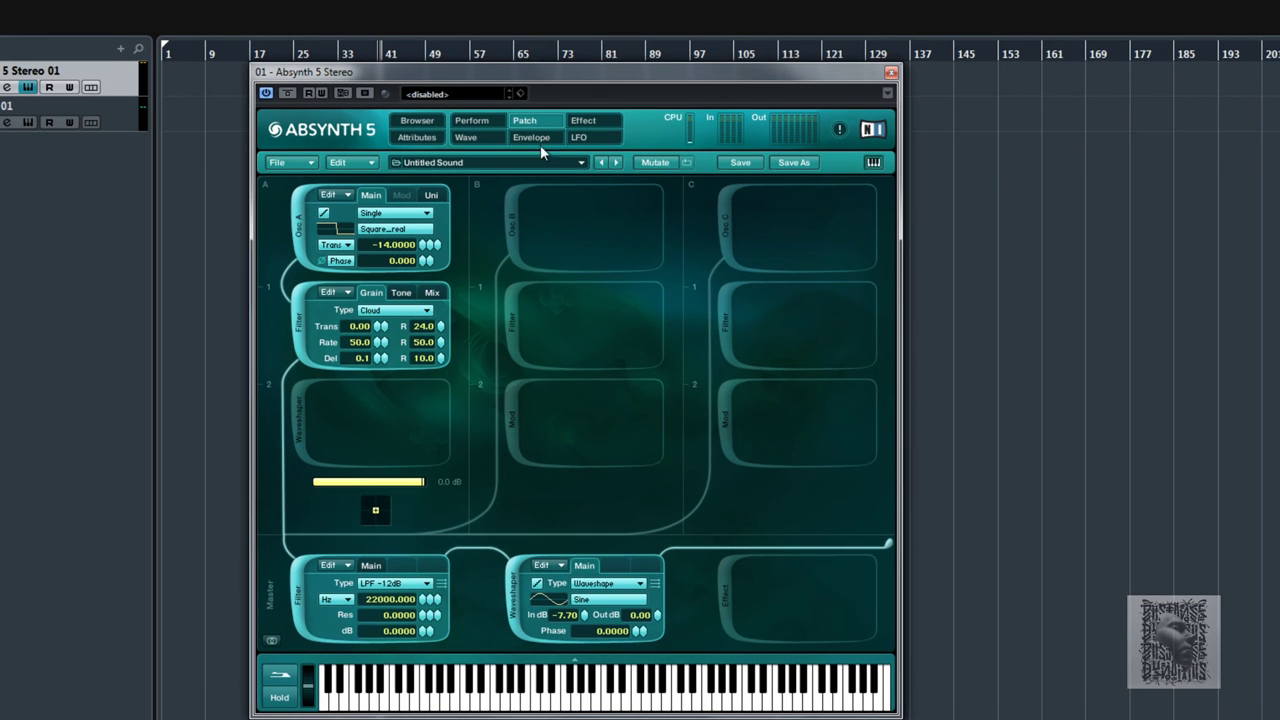
{"action": "left_click", "coordinate": [530, 137]}
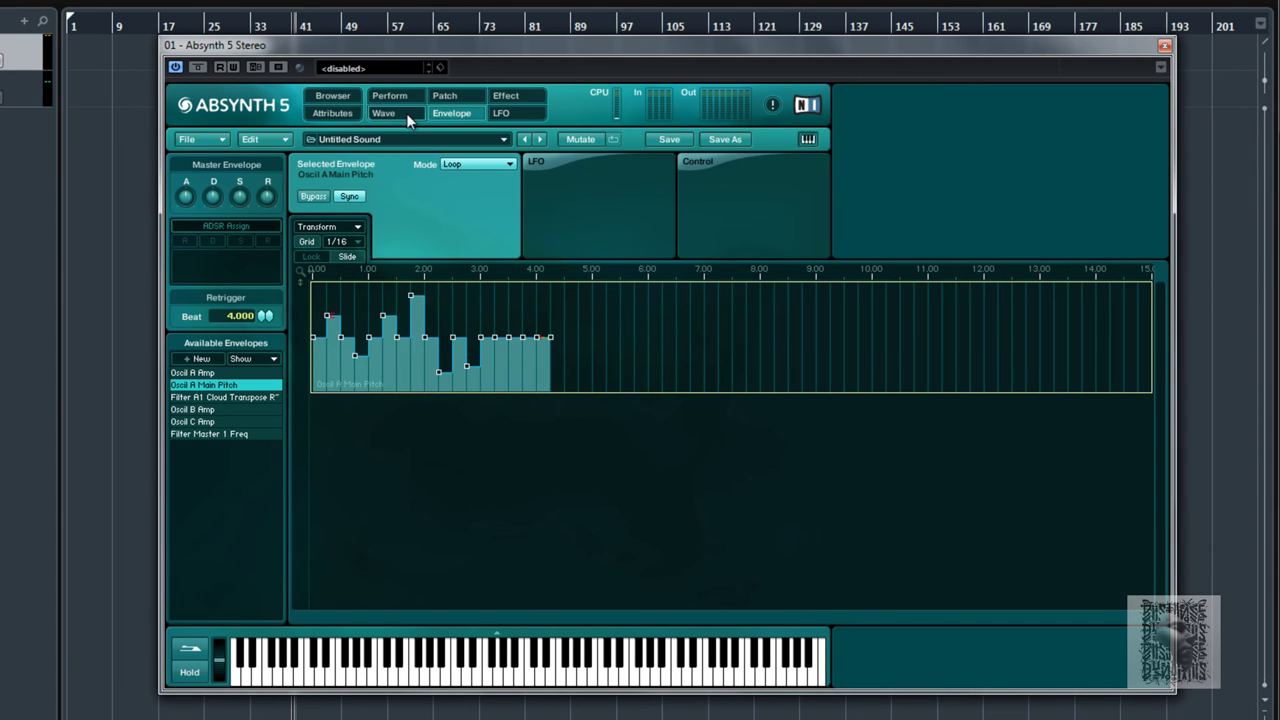
{"action": "left_click", "coordinate": [337, 98]}
{"action": "left_click", "coordinate": [441, 93]}
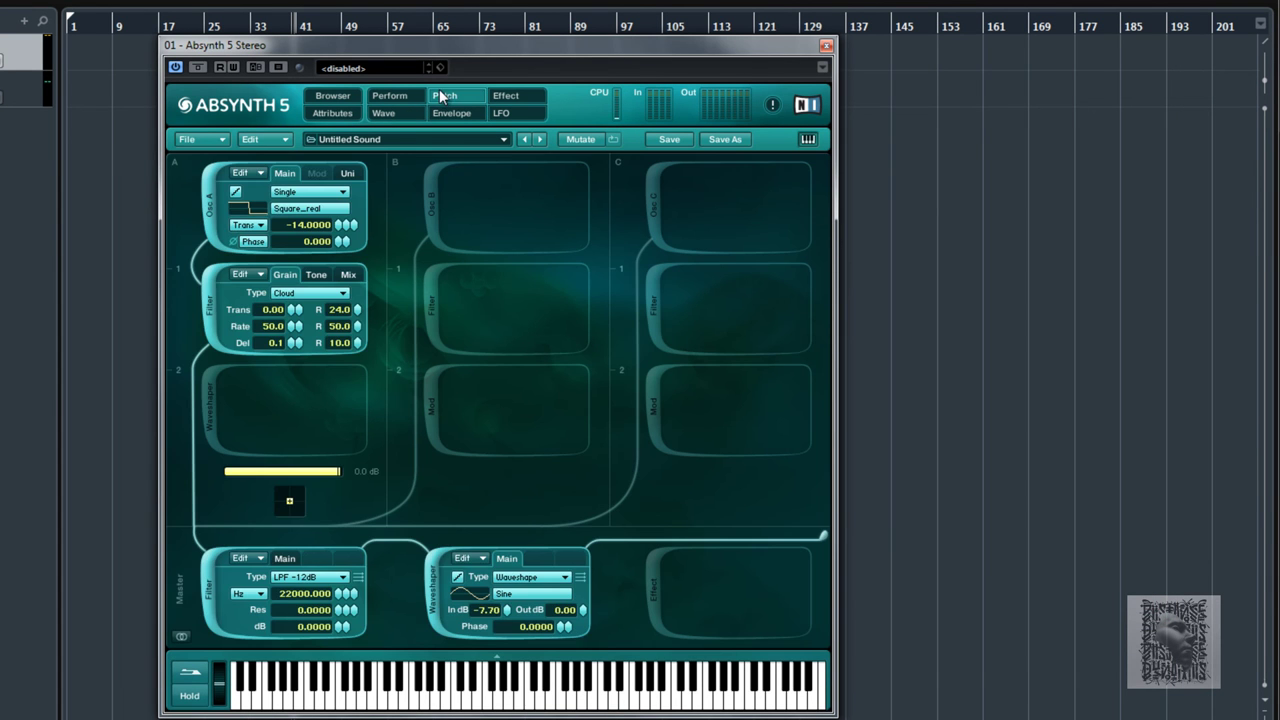
Switch off oscillator A's module and turn on oscillator B in Single mode
{"action": "left_click", "coordinate": [208, 213]}
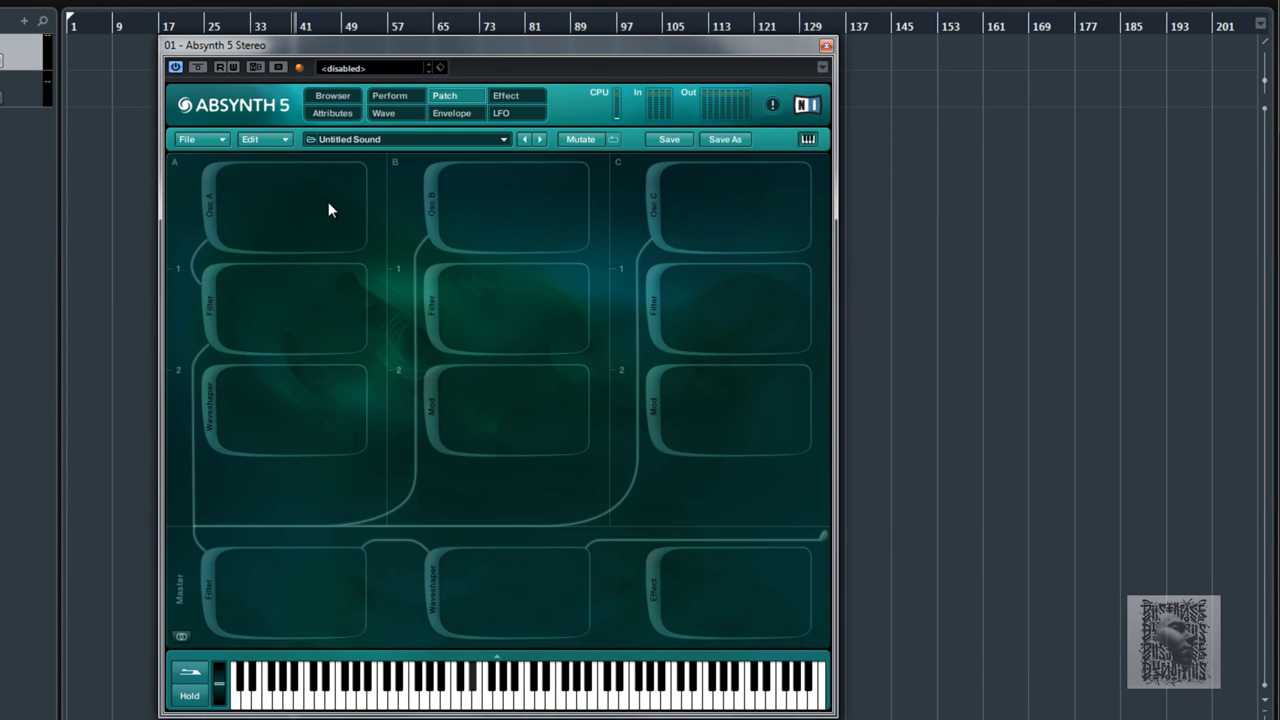
{"action": "left_click", "coordinate": [432, 213]}
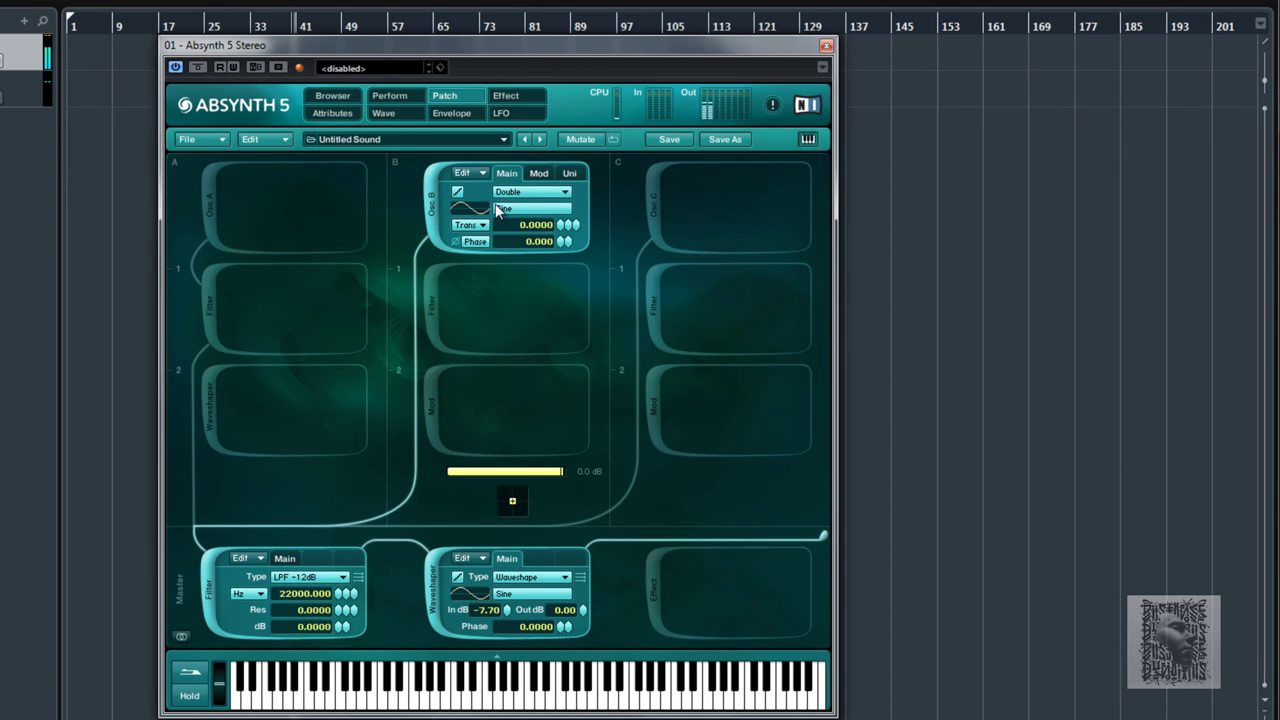
{"action": "left_click", "coordinate": [549, 212]}
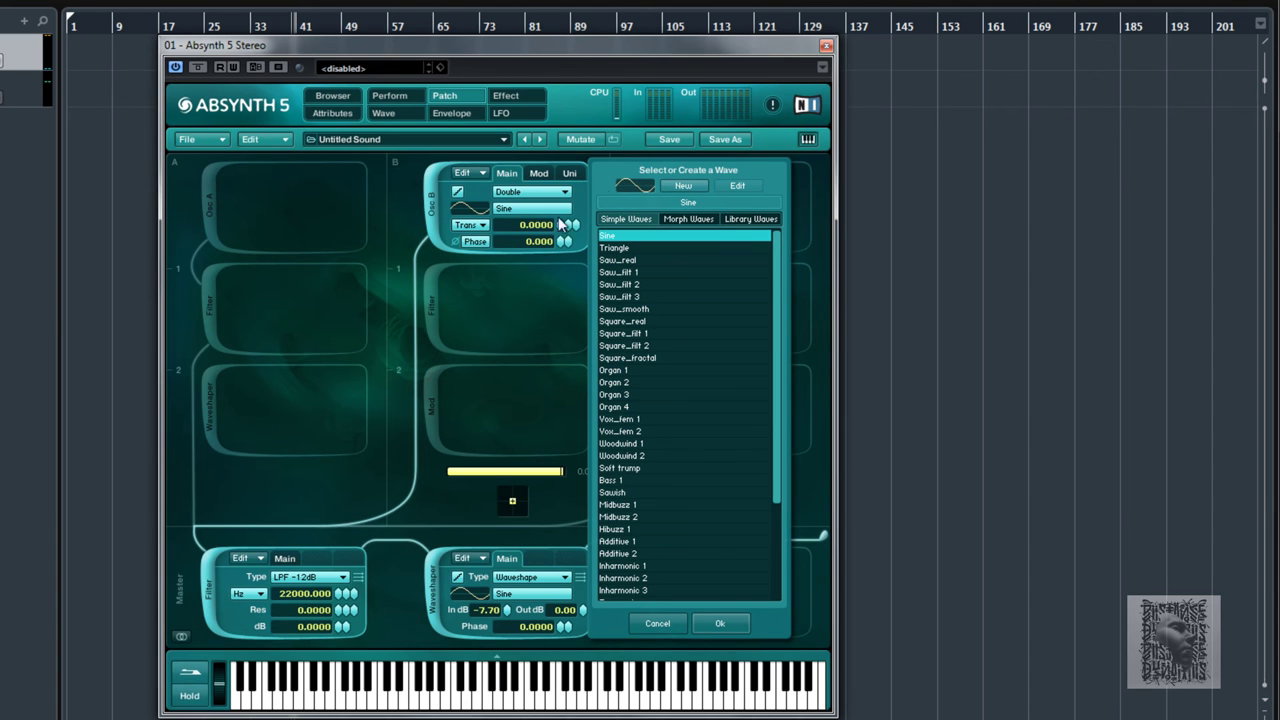
{"action": "left_click", "coordinate": [526, 192]}
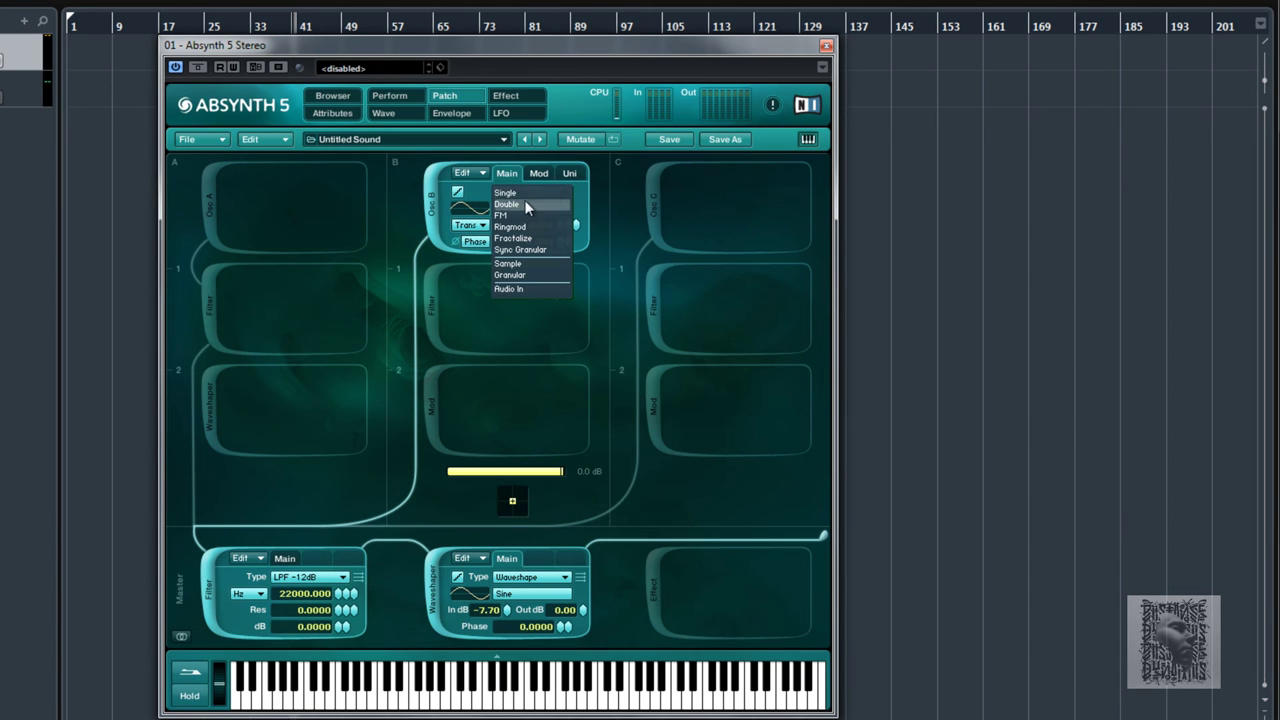
{"action": "left_click", "coordinate": [522, 194]}
{"action": "left_click", "coordinate": [533, 210]}
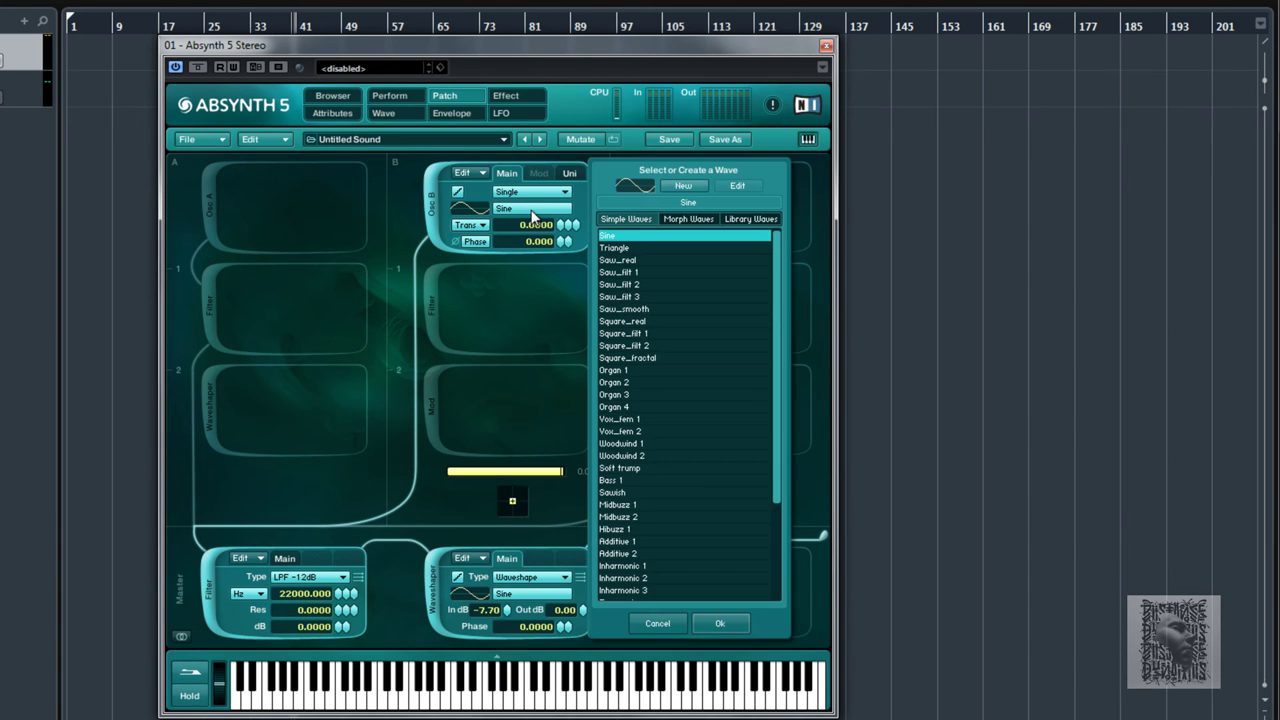
{"action": "left_click", "coordinate": [524, 192]}
{"action": "left_click", "coordinate": [524, 192]}
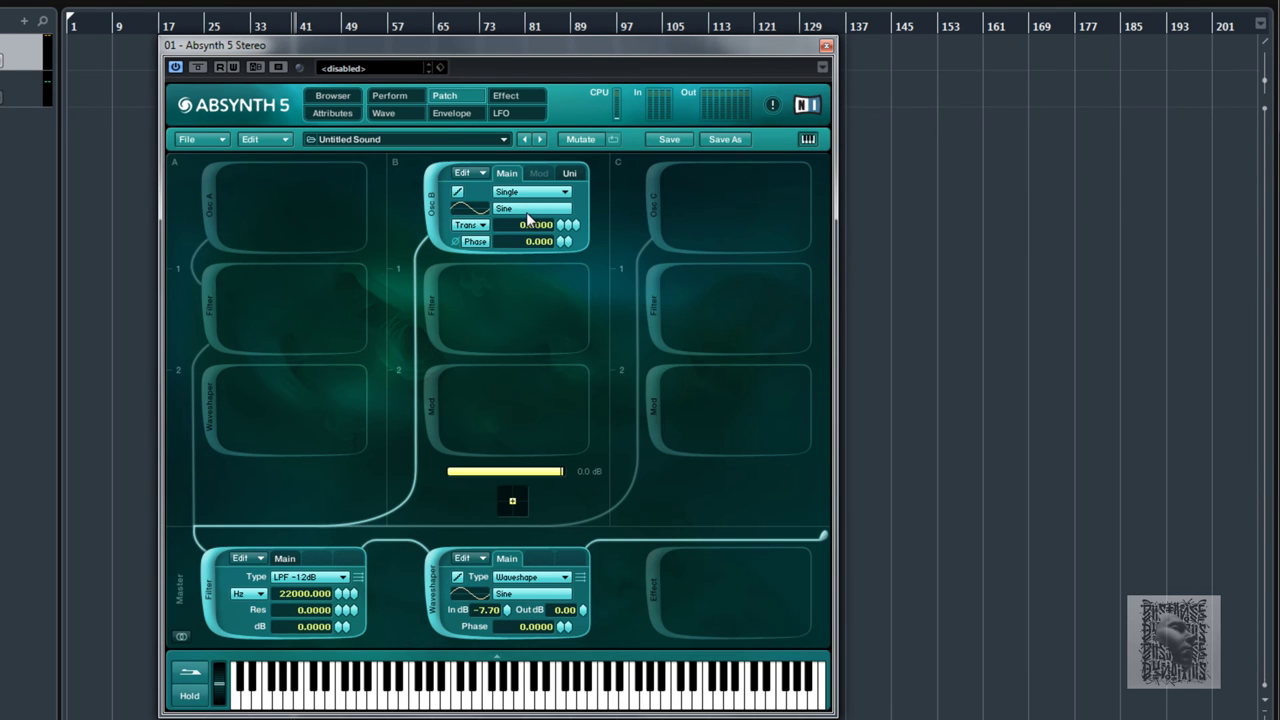
Create a new editable wave from Sine for oscillator B and reshape its waveform with curved segments
{"action": "left_click", "coordinate": [530, 210]}
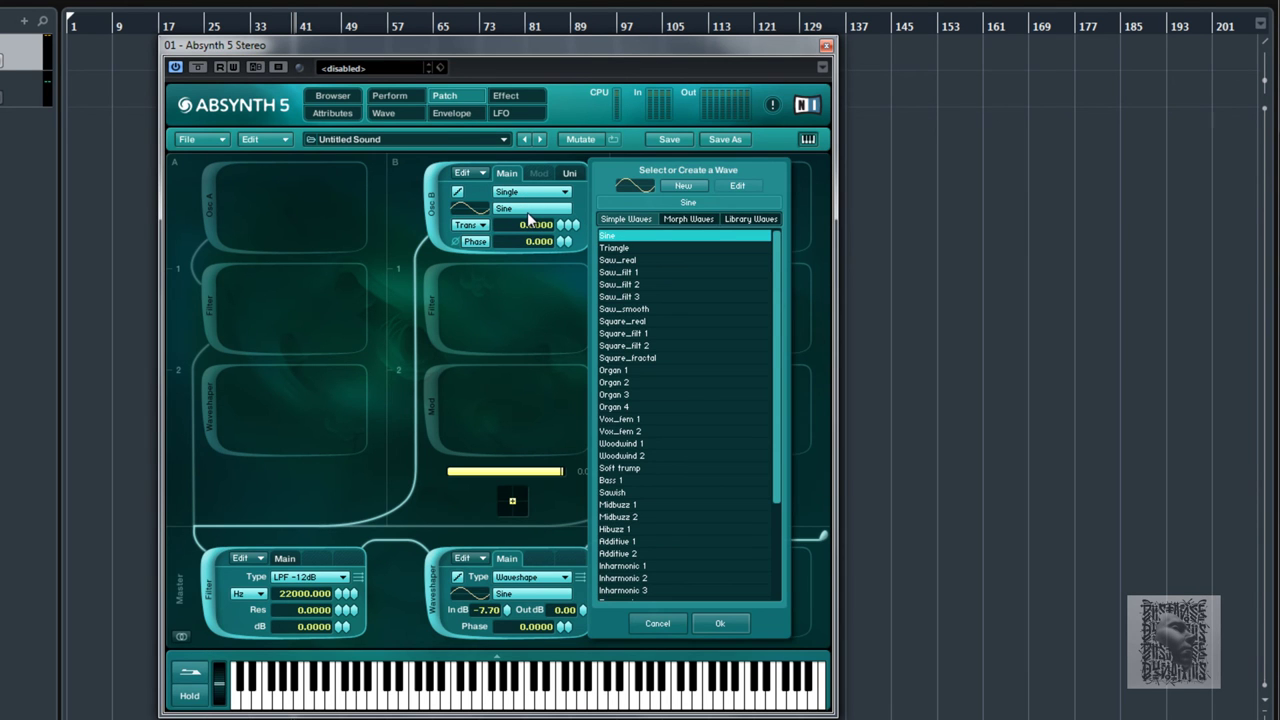
{"action": "left_click", "coordinate": [681, 186]}
{"action": "mouse_move", "coordinate": [438, 287]}
{"action": "left_mouse_down"}
{"action": "mouse_move", "coordinate": [454, 326]}
{"action": "mouse_move", "coordinate": [554, 406]}
{"action": "mouse_move", "coordinate": [630, 341]}
{"action": "left_mouse_up"}
{"action": "left_click_drag", "start_coordinate": [437, 326], "coordinate": [418, 352]}
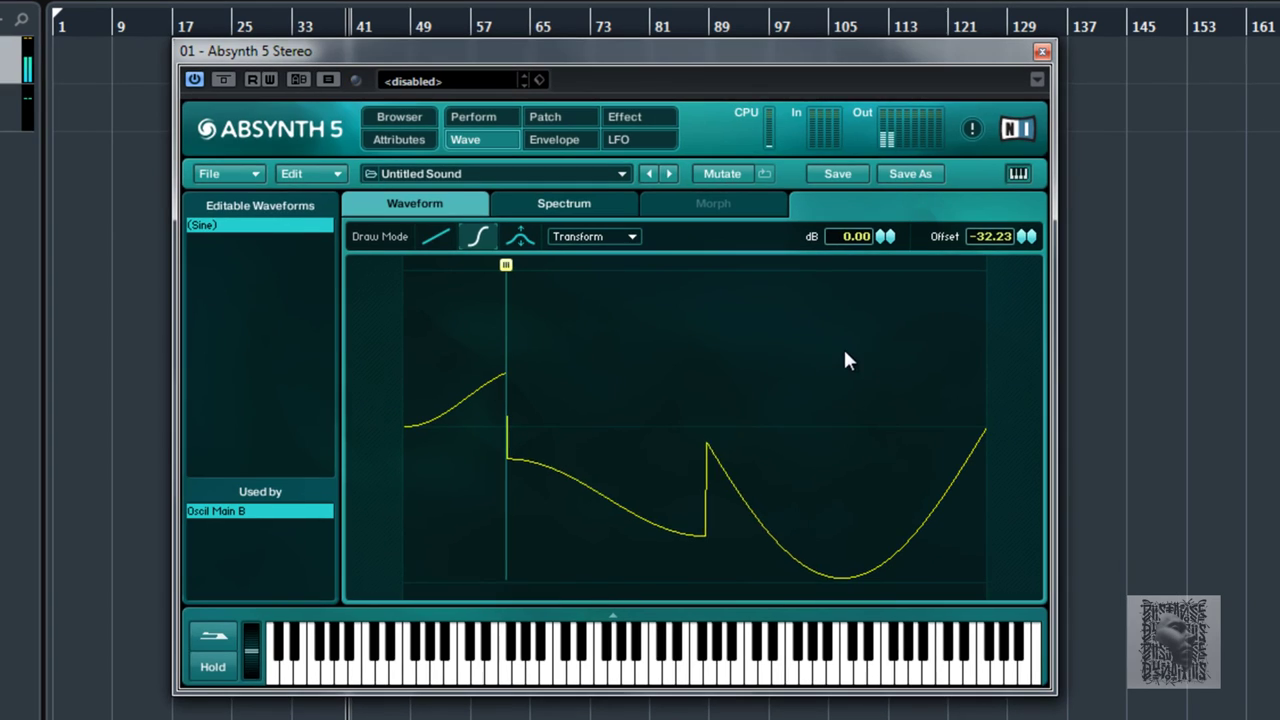
{"action": "left_click_drag", "start_coordinate": [845, 355], "coordinate": [845, 361]}
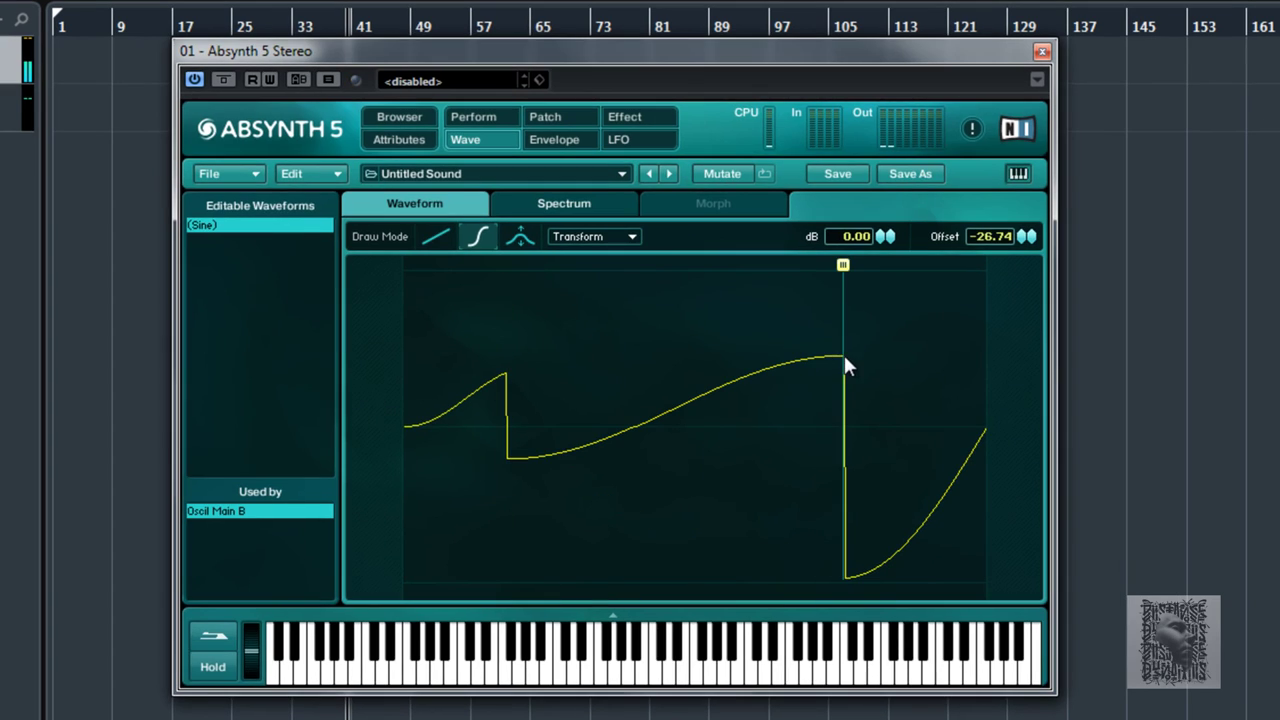
{"action": "left_click", "coordinate": [850, 175]}
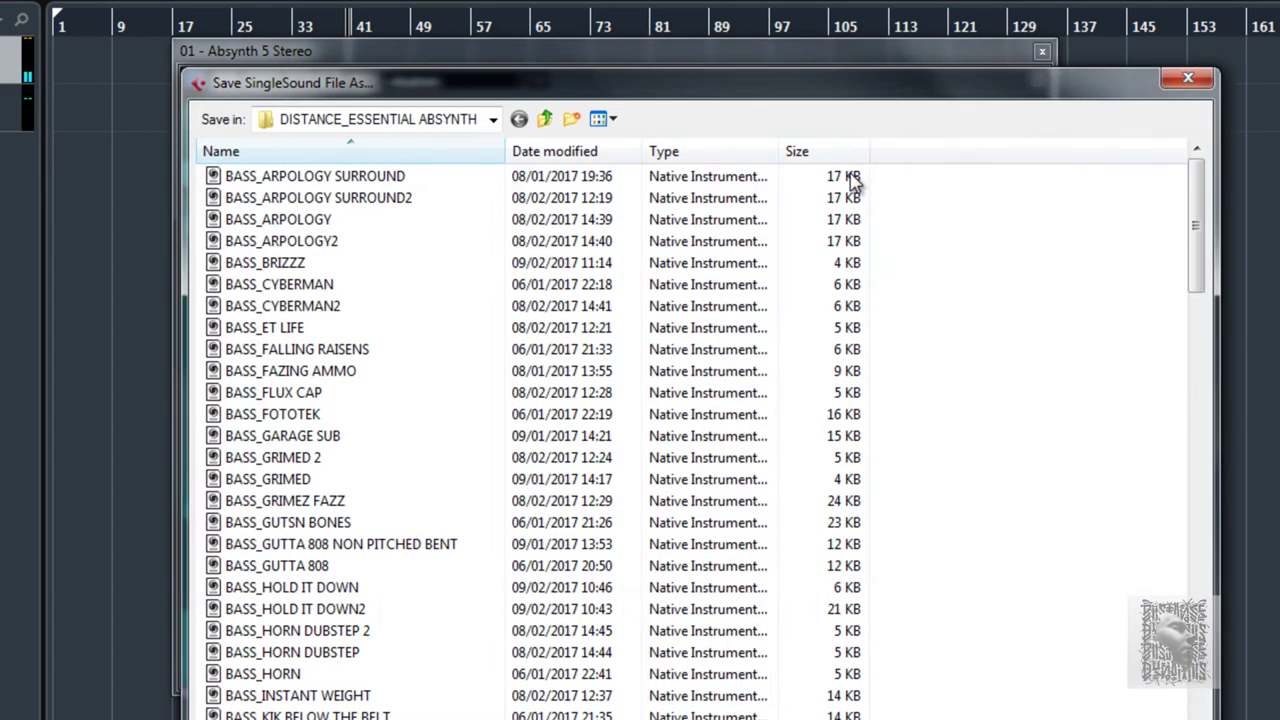
{"action": "left_click", "coordinate": [1187, 78]}
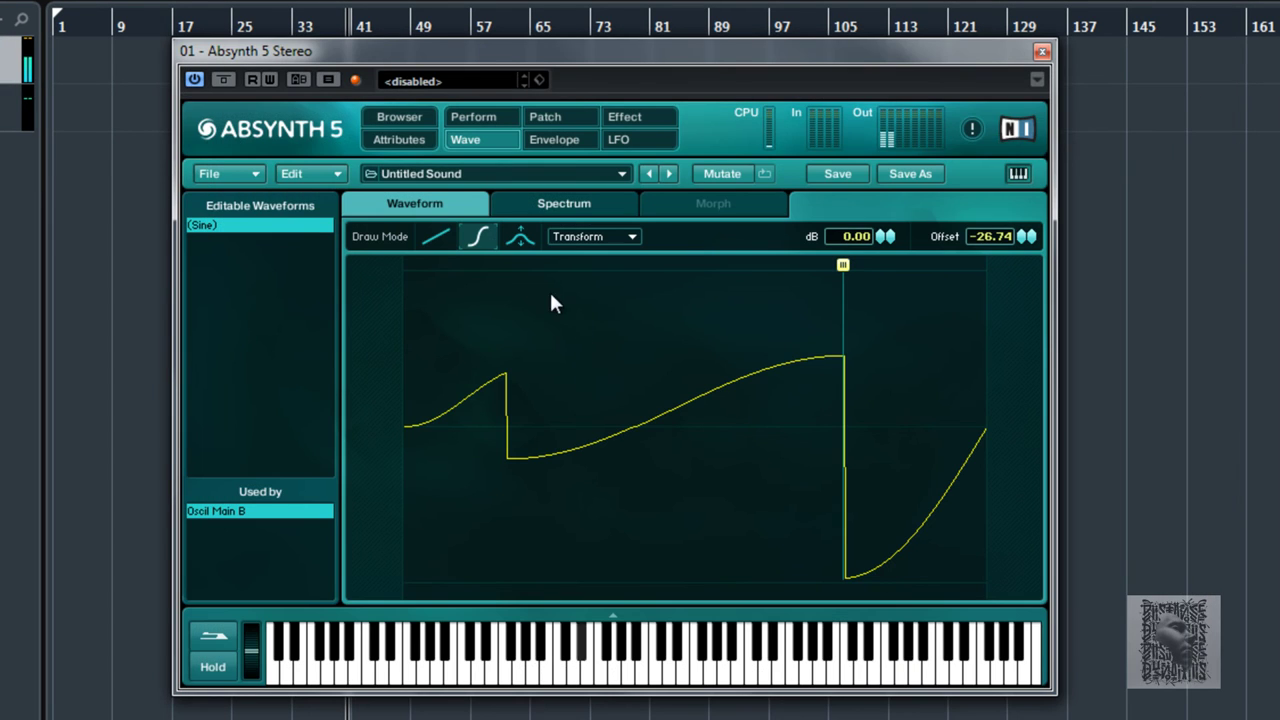
In the wave's spectrum, reduce most of the middle harmonics to zero and raise a few scattered ones again
{"action": "left_click", "coordinate": [562, 205]}
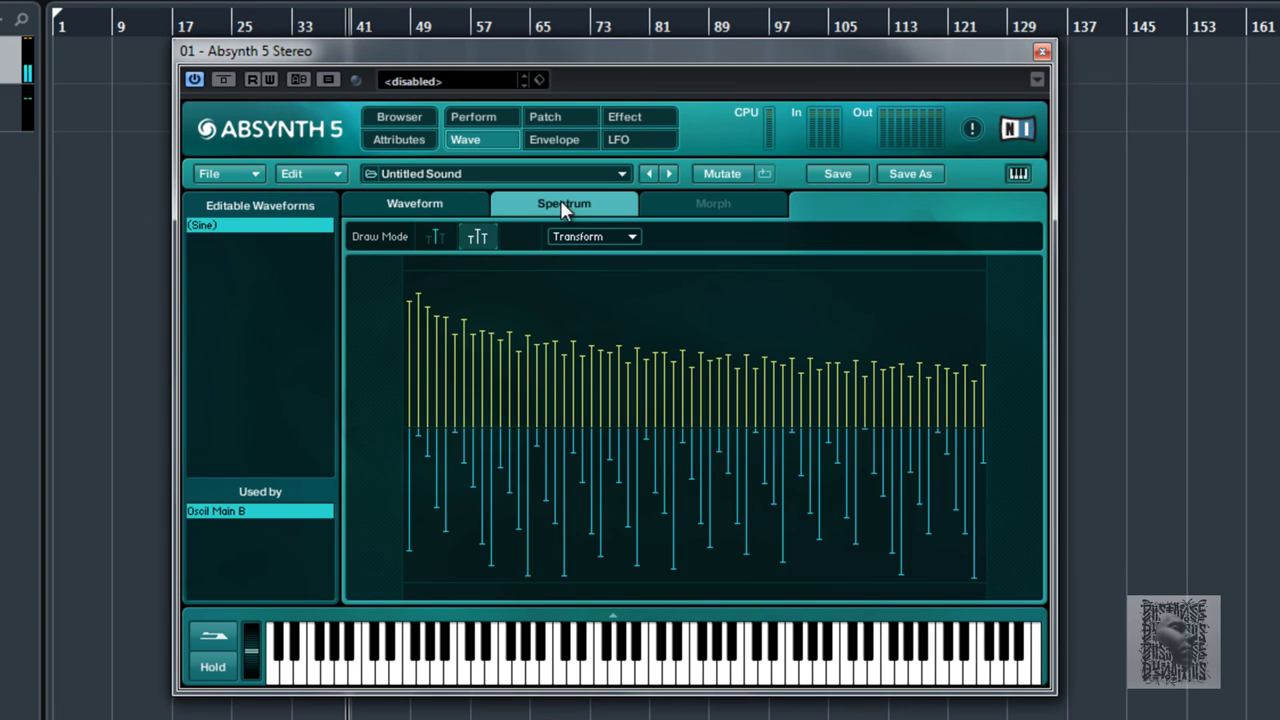
{"action": "mouse_move", "coordinate": [465, 417]}
{"action": "left_mouse_down"}
{"action": "mouse_move", "coordinate": [546, 459]}
{"action": "mouse_move", "coordinate": [700, 404]}
{"action": "mouse_move", "coordinate": [900, 531]}
{"action": "left_mouse_up"}
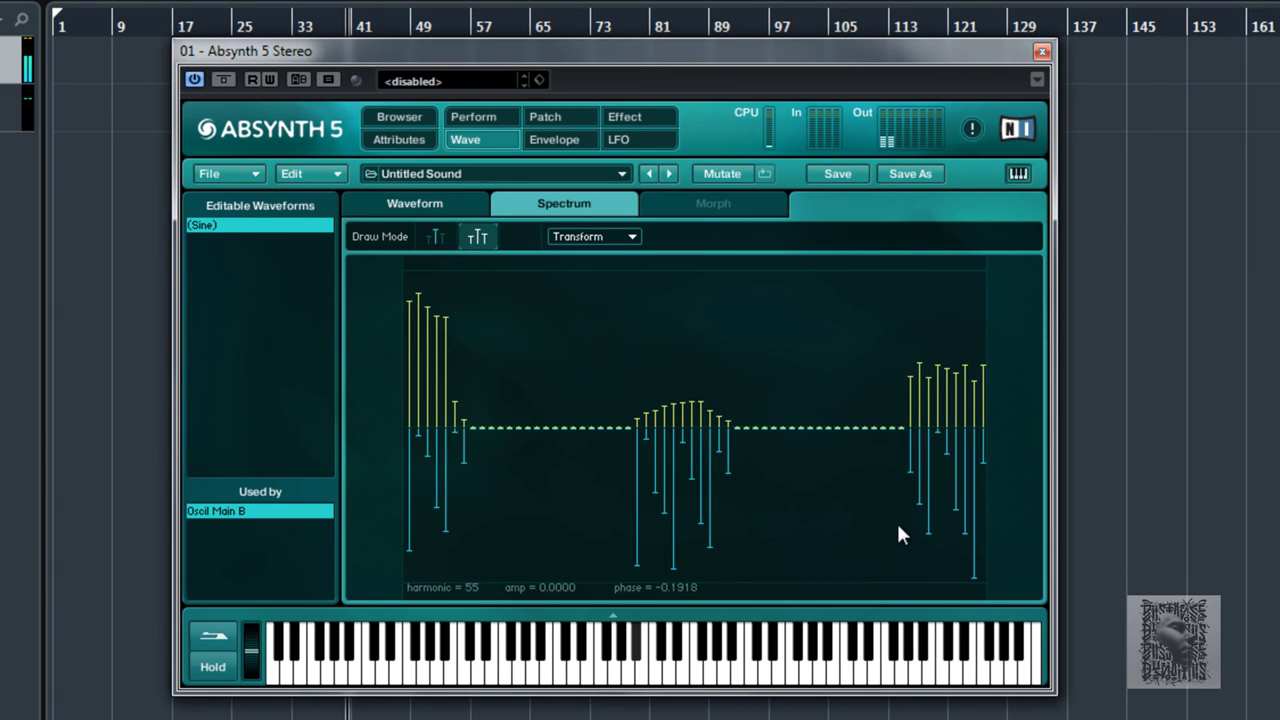
{"action": "left_click_drag", "start_coordinate": [519, 395], "coordinate": [531, 343]}
{"action": "left_click_drag", "start_coordinate": [490, 350], "coordinate": [483, 326]}
{"action": "left_click", "coordinate": [591, 365]}
{"action": "left_click", "coordinate": [654, 364]}
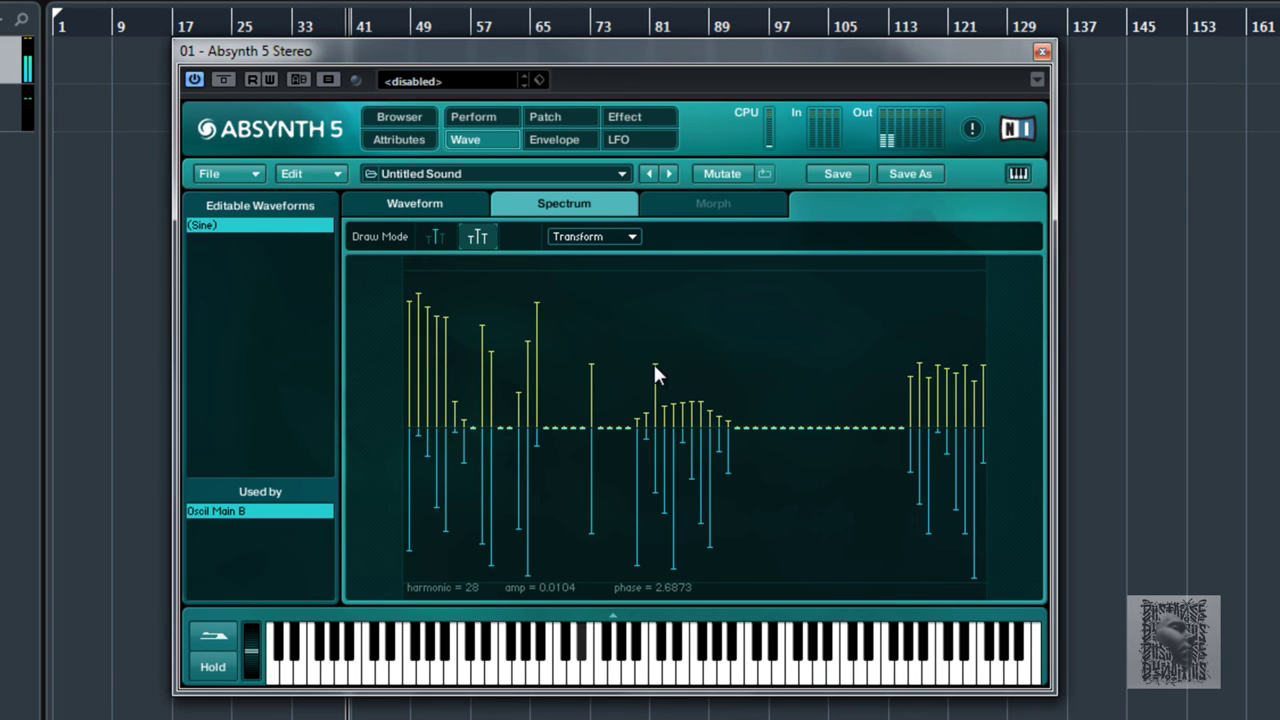
{"action": "left_click_drag", "start_coordinate": [782, 382], "coordinate": [812, 365]}
{"action": "left_click_drag", "start_coordinate": [864, 327], "coordinate": [880, 320]}
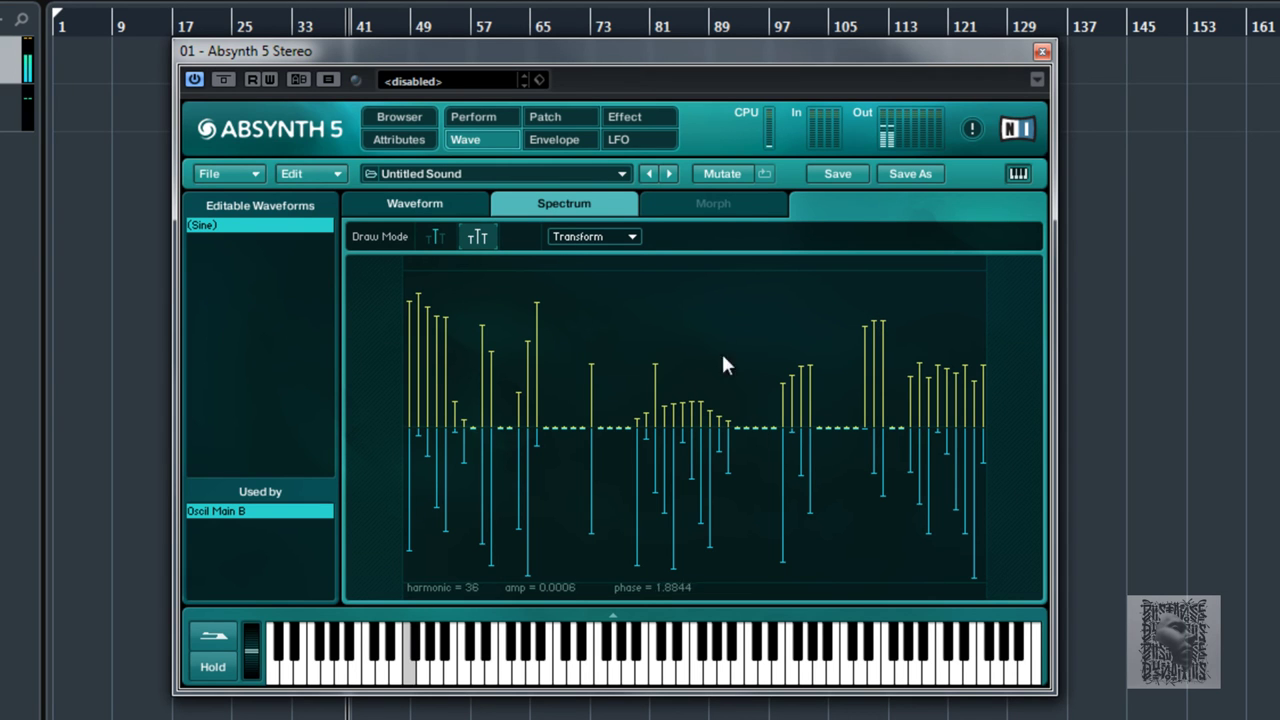
Shift the wave's harmonics far up the spectrum, and shift them back down to the low range
{"action": "left_click", "coordinate": [631, 239]}
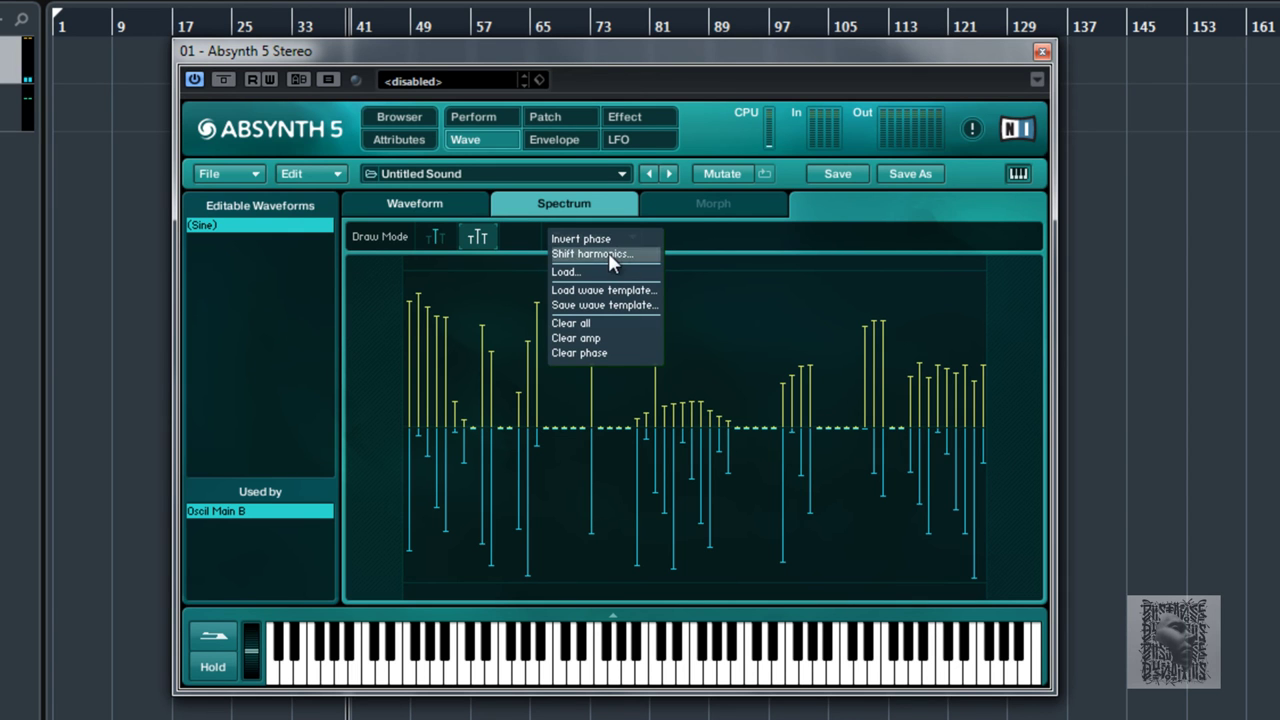
{"action": "left_click", "coordinate": [608, 252]}
{"action": "left_click_drag", "start_coordinate": [417, 256], "coordinate": [398, 294]}
{"action": "left_click", "coordinate": [398, 317]}
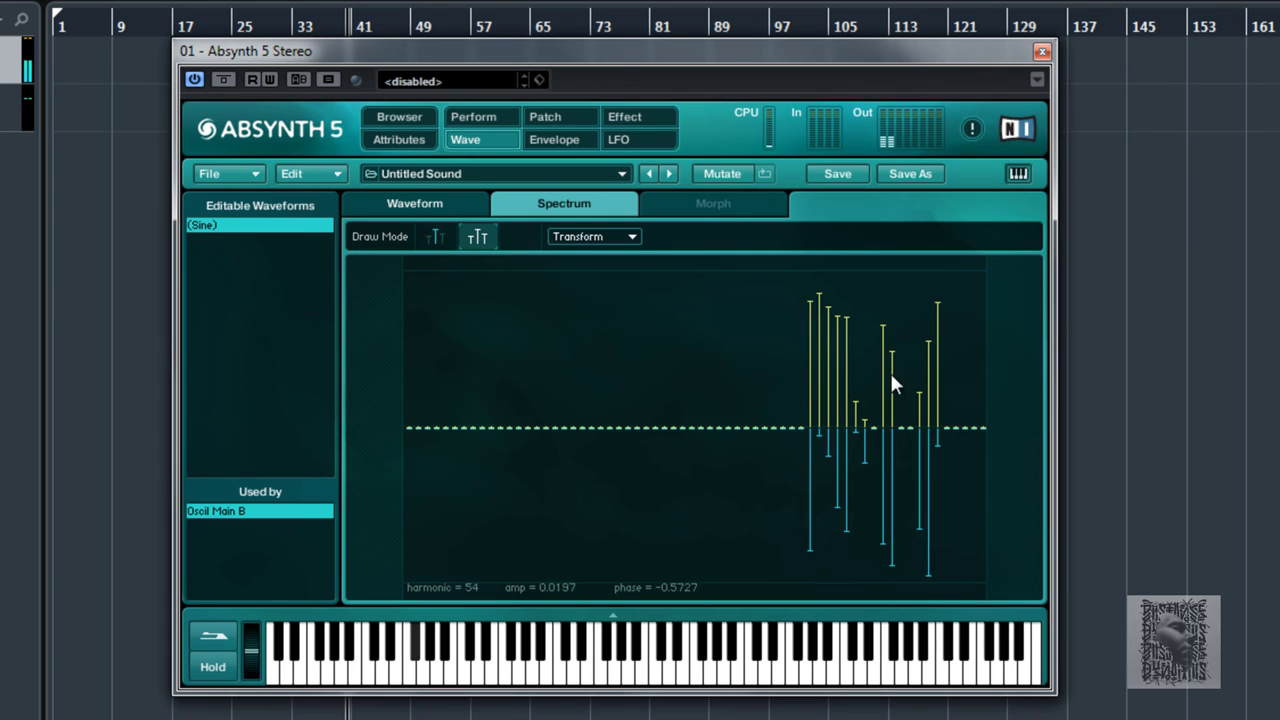
{"action": "left_click", "coordinate": [628, 236]}
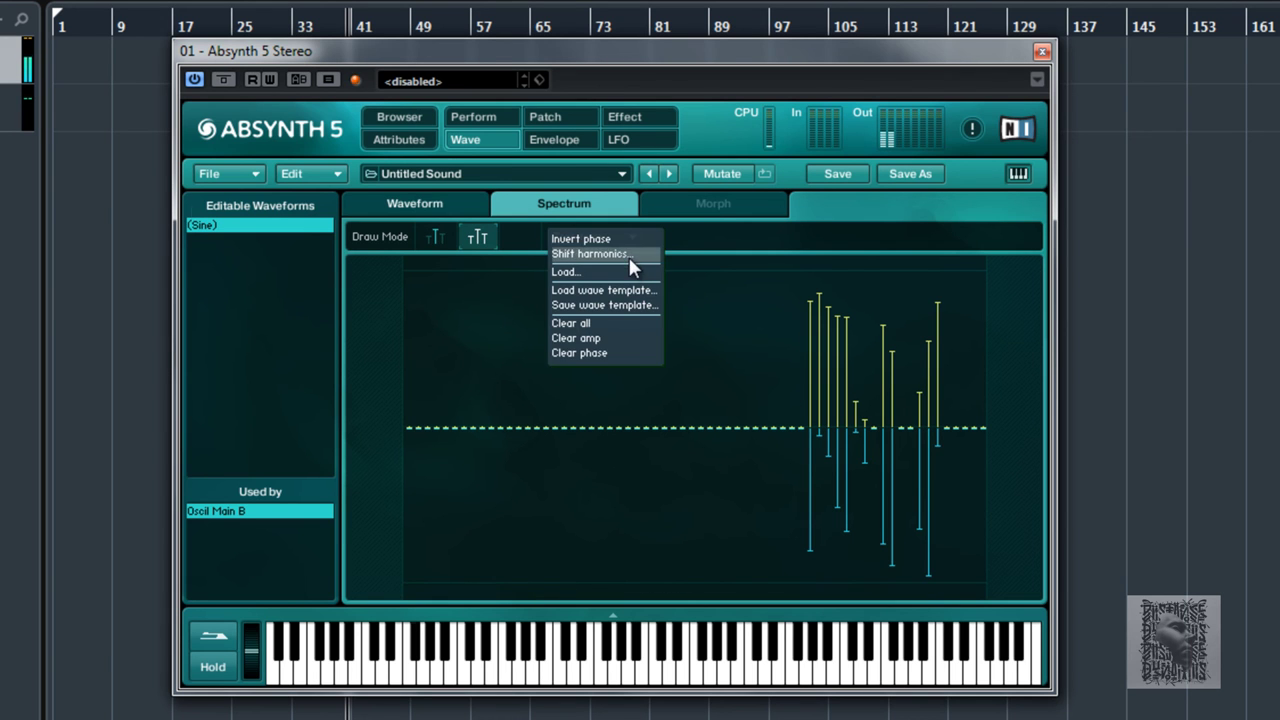
{"action": "left_click", "coordinate": [628, 254]}
{"action": "left_click_drag", "start_coordinate": [410, 258], "coordinate": [422, 313]}
{"action": "left_click", "coordinate": [422, 314]}
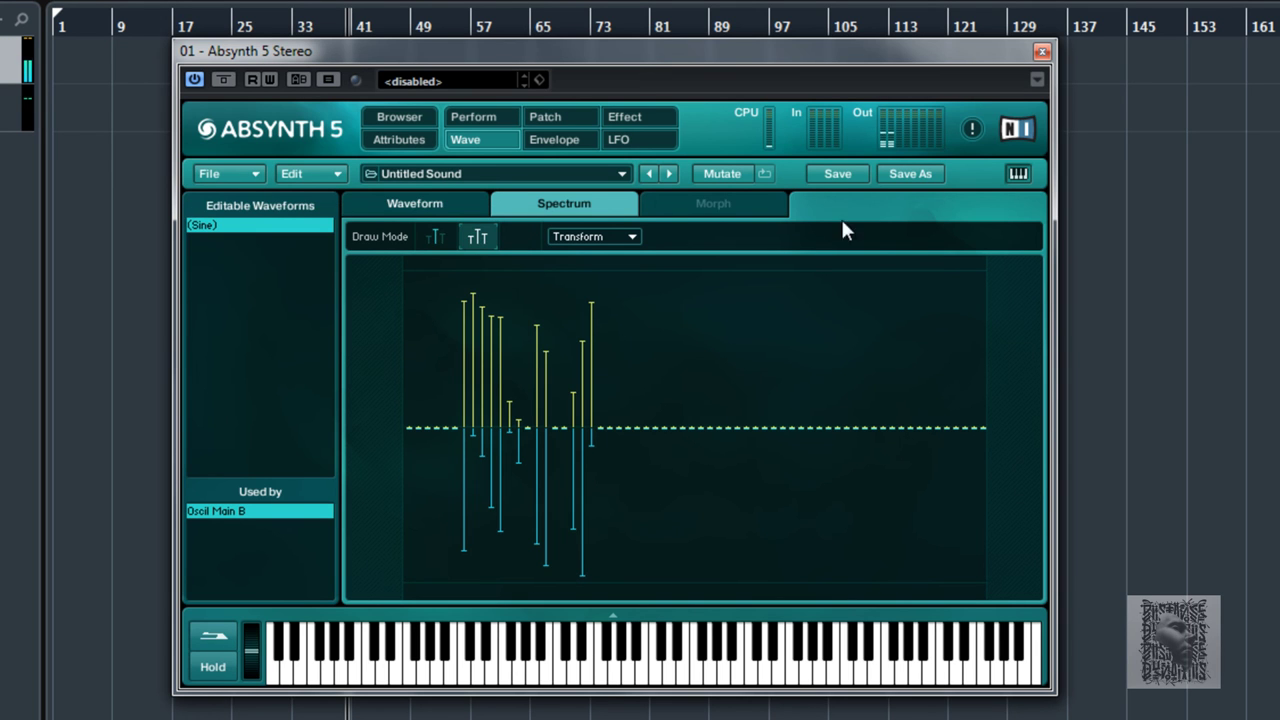
Bend the middle section of the waveform downwards between two markers and save the sound as billy
{"action": "left_click", "coordinate": [455, 203]}
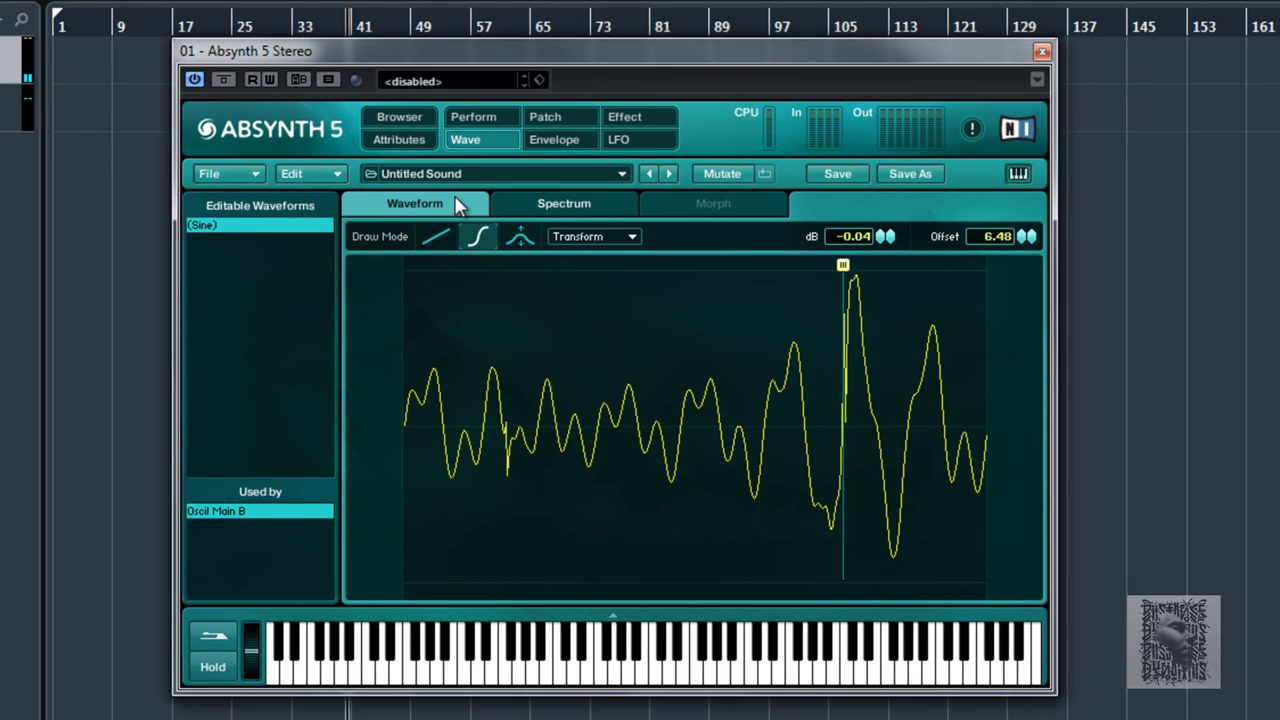
{"action": "left_click", "coordinate": [518, 236]}
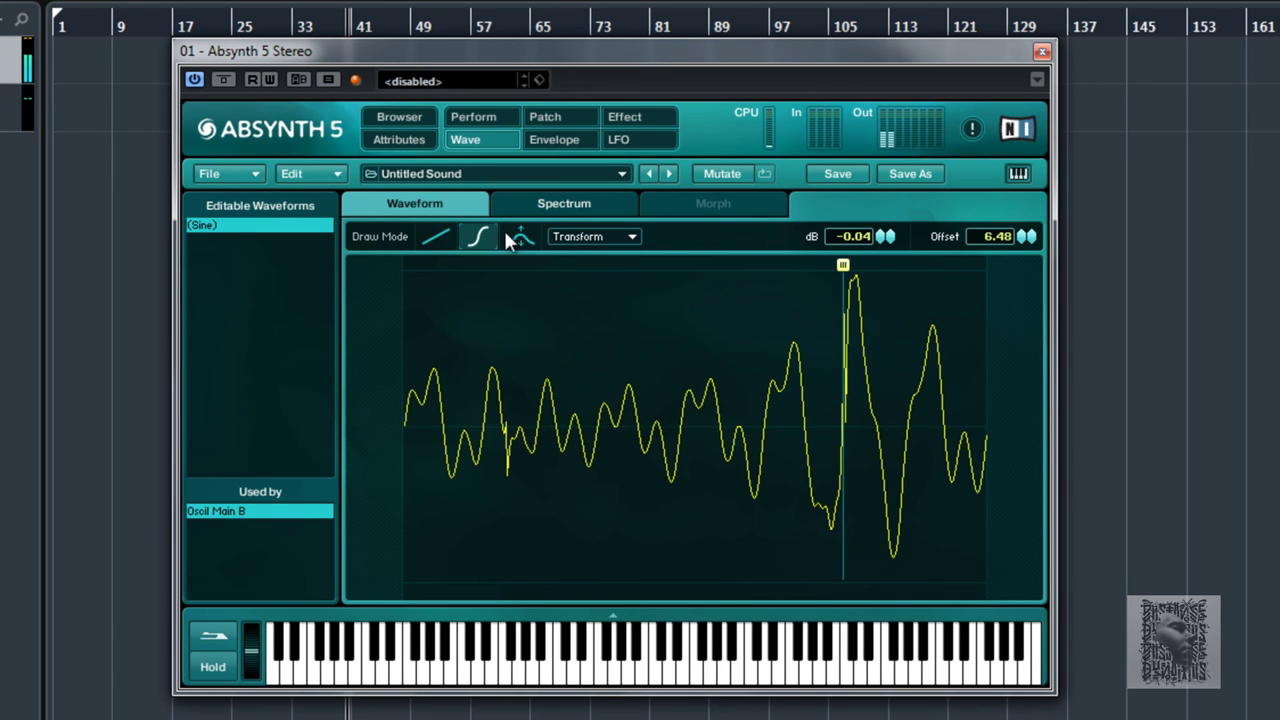
{"action": "left_click", "coordinate": [550, 283]}
{"action": "mouse_move", "coordinate": [551, 286]}
{"action": "left_mouse_down"}
{"action": "mouse_move", "coordinate": [676, 373]}
{"action": "mouse_move", "coordinate": [689, 413]}
{"action": "left_mouse_up"}
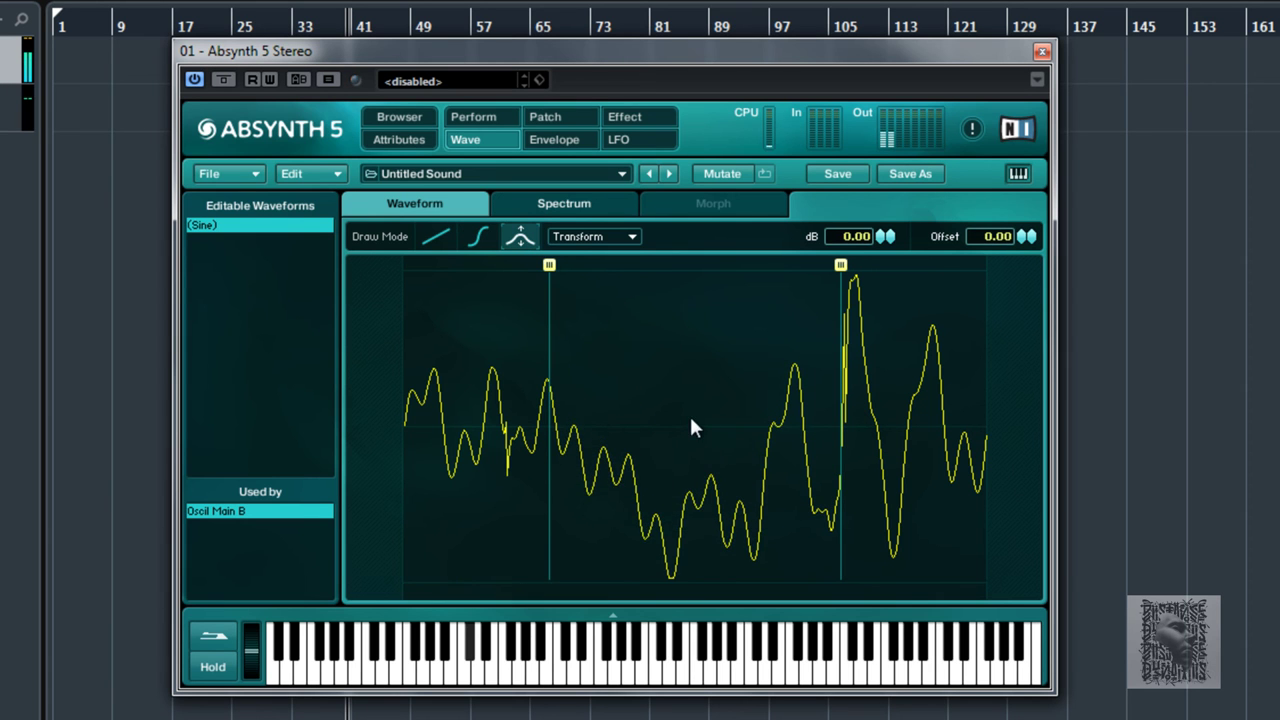
{"action": "left_click_drag", "start_coordinate": [492, 320], "coordinate": [479, 393]}
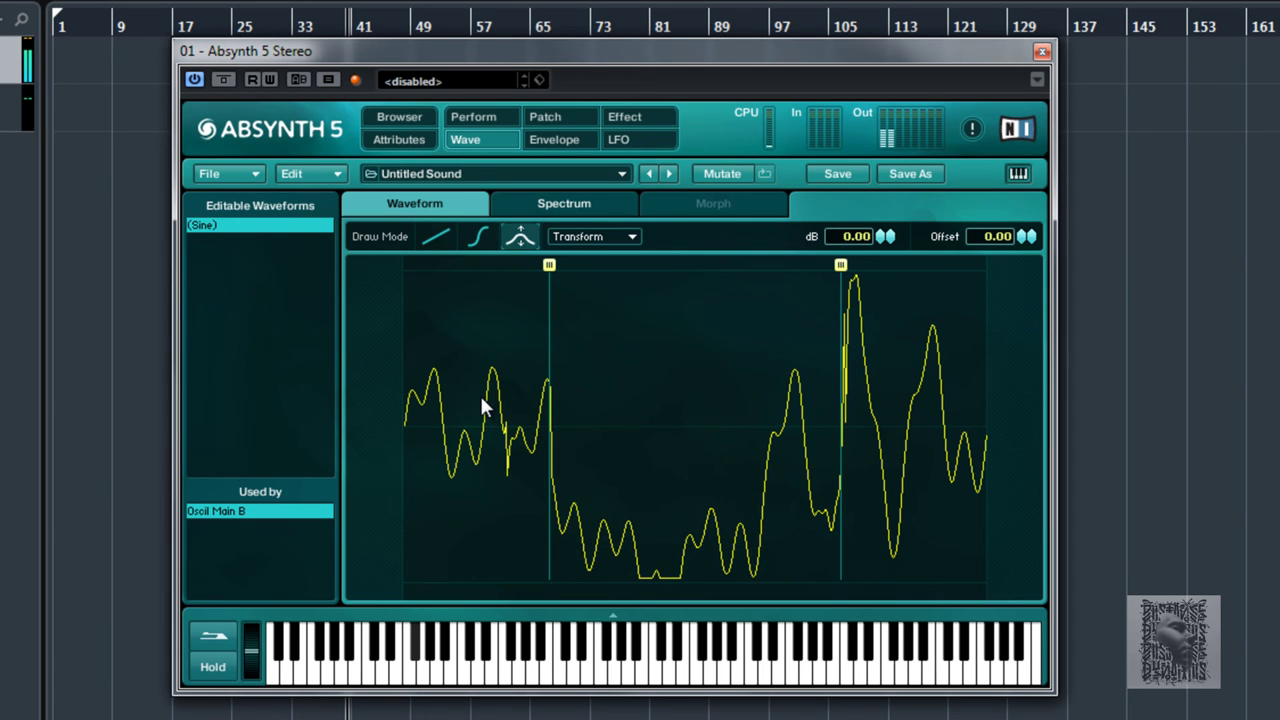
{"action": "left_click", "coordinate": [845, 173]}
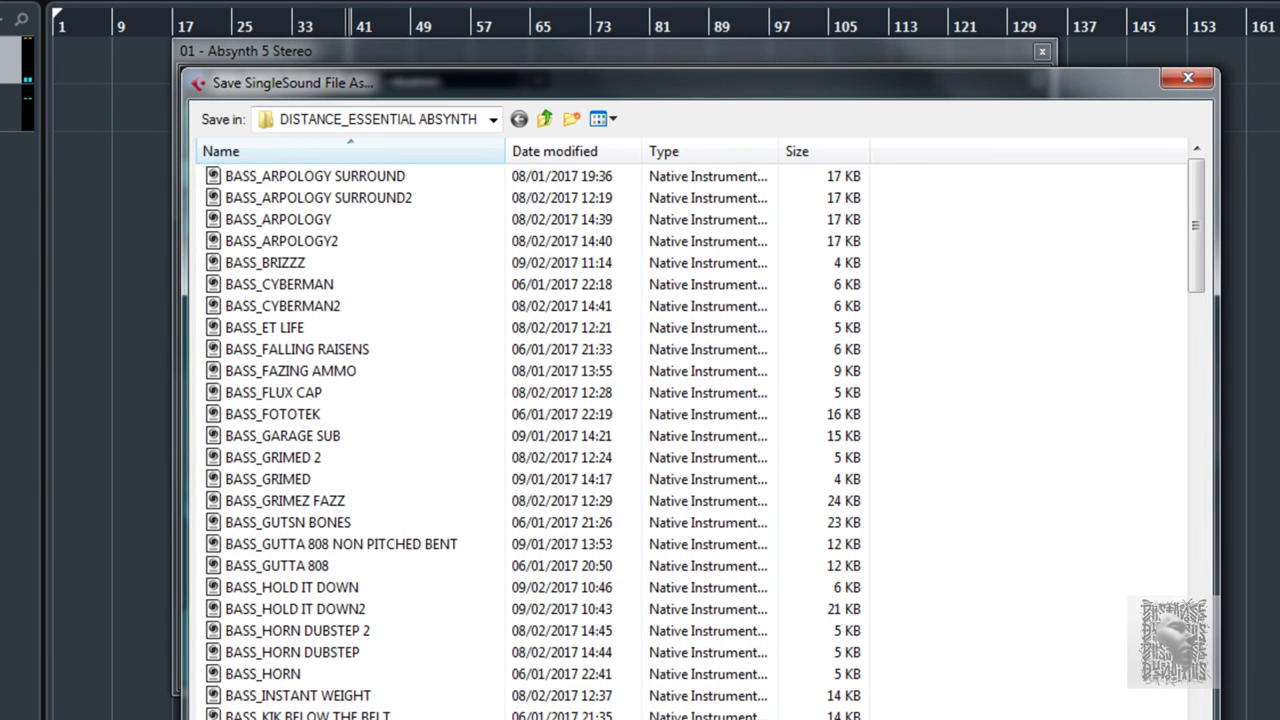
{"action": "key", "text": "Escape"}
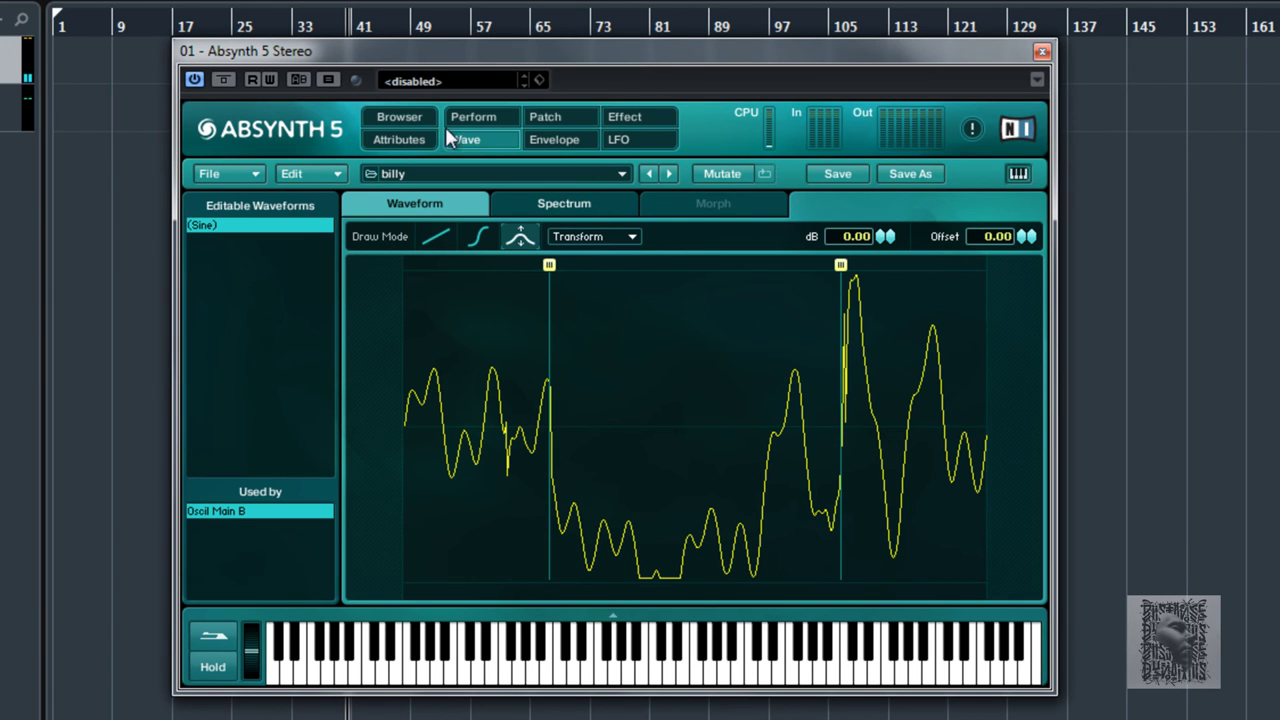
Browse the simple and morph waves for oscillator B on the Patch page and select Saw_filt 2
{"action": "left_click", "coordinate": [544, 116]}
{"action": "left_click", "coordinate": [660, 264]}
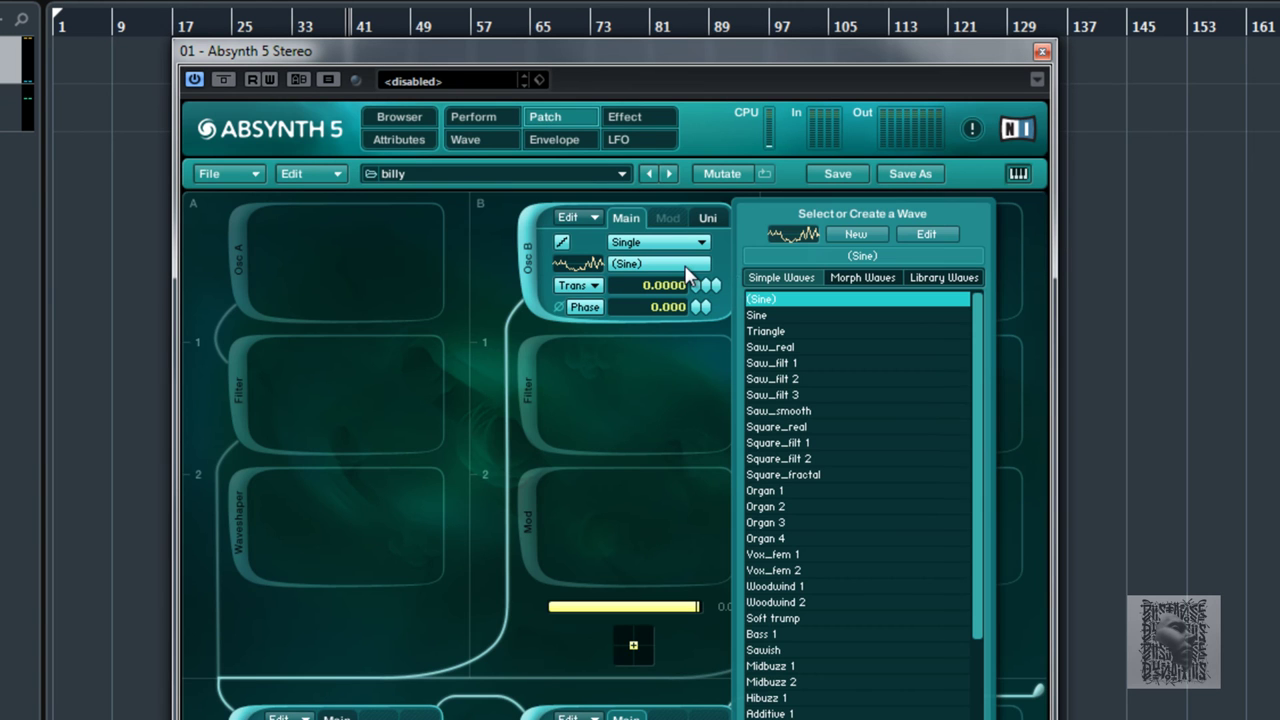
{"action": "left_click_drag", "start_coordinate": [974, 326], "coordinate": [1012, 494]}
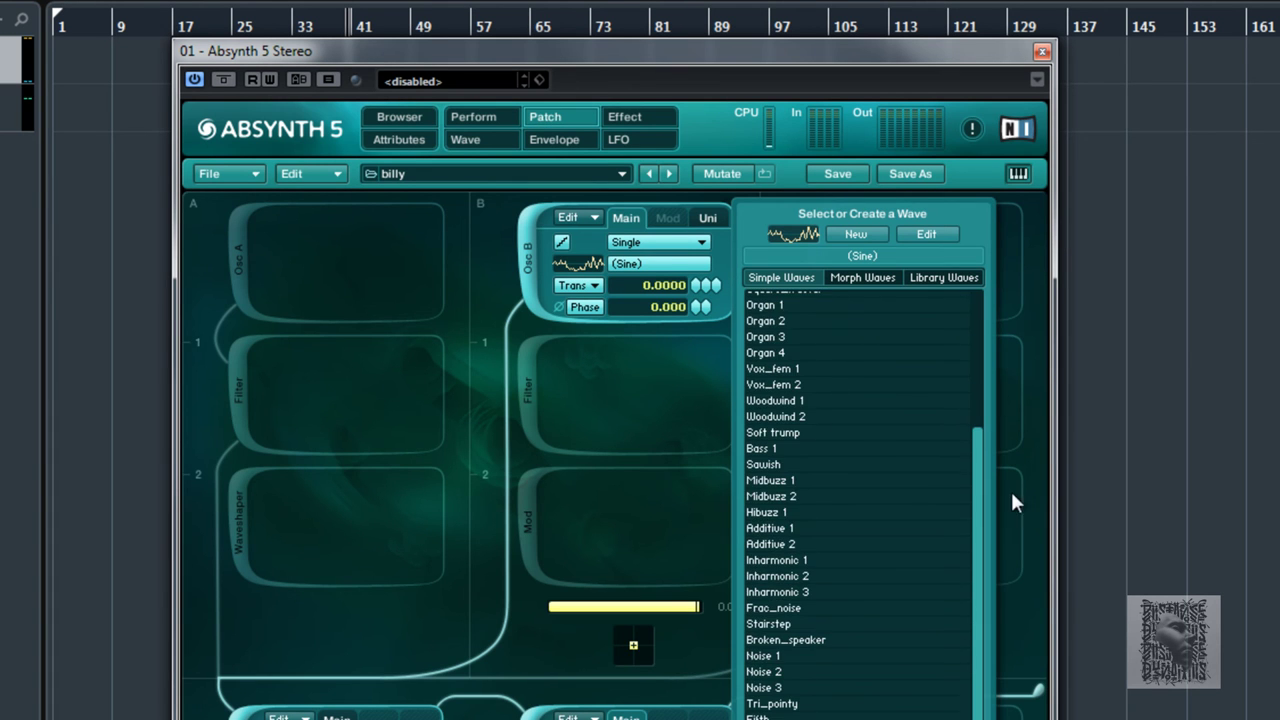
{"action": "left_click_drag", "start_coordinate": [1018, 626], "coordinate": [994, 302]}
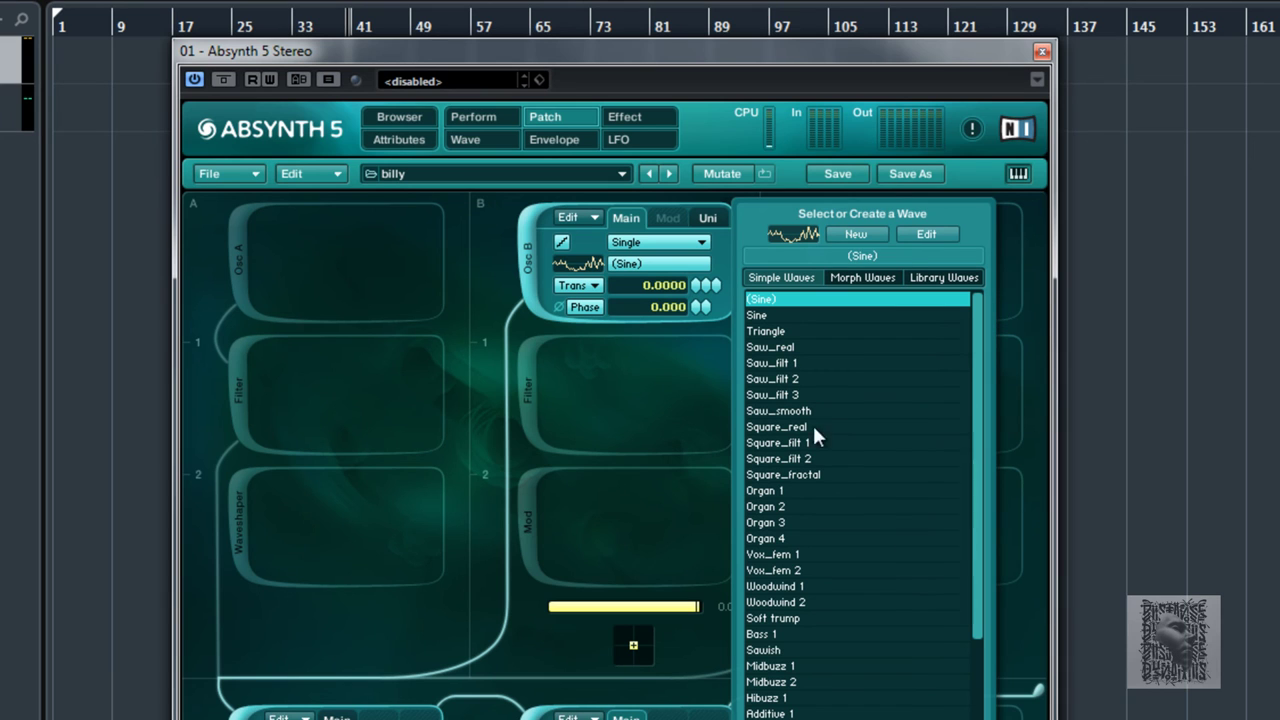
{"action": "left_click", "coordinate": [874, 277]}
{"action": "left_click", "coordinate": [770, 277]}
{"action": "double_click", "coordinate": [768, 379]}
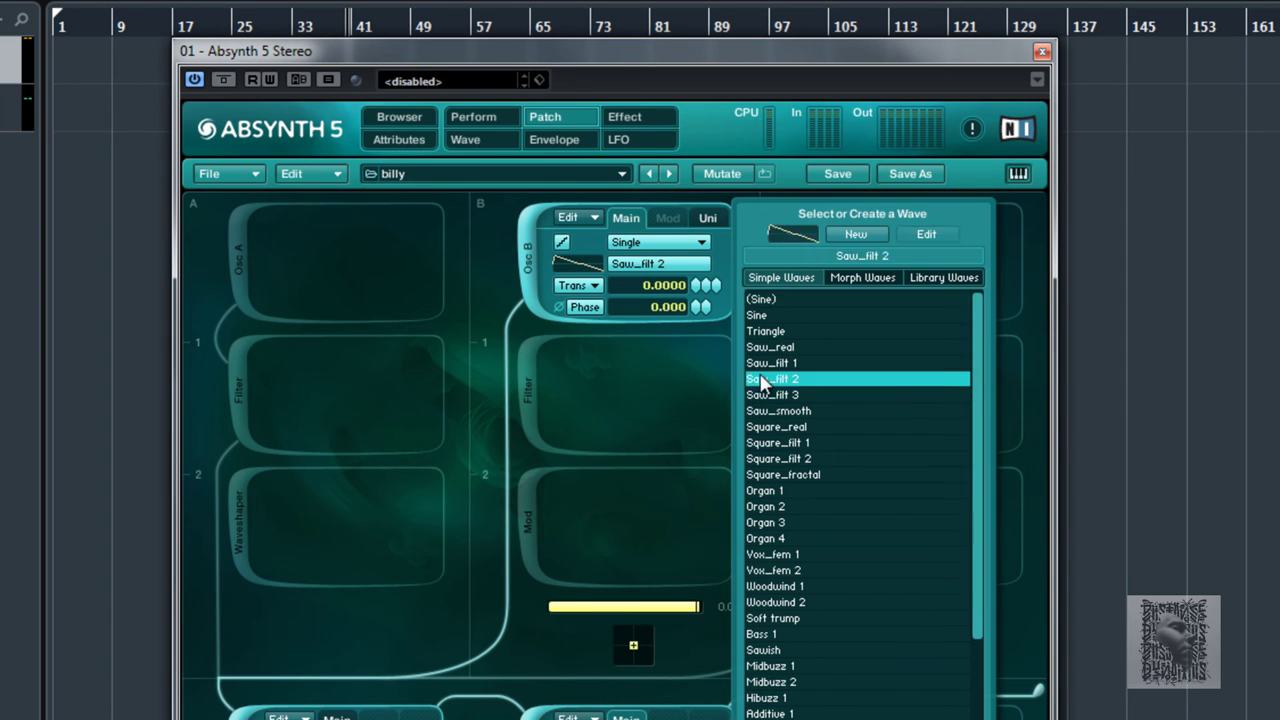
Try the Square_real, Analog 2 and Hybrid4 waves on oscillator B, and load the Impulse library wave
{"action": "left_click", "coordinate": [684, 266]}
{"action": "left_click", "coordinate": [780, 427]}
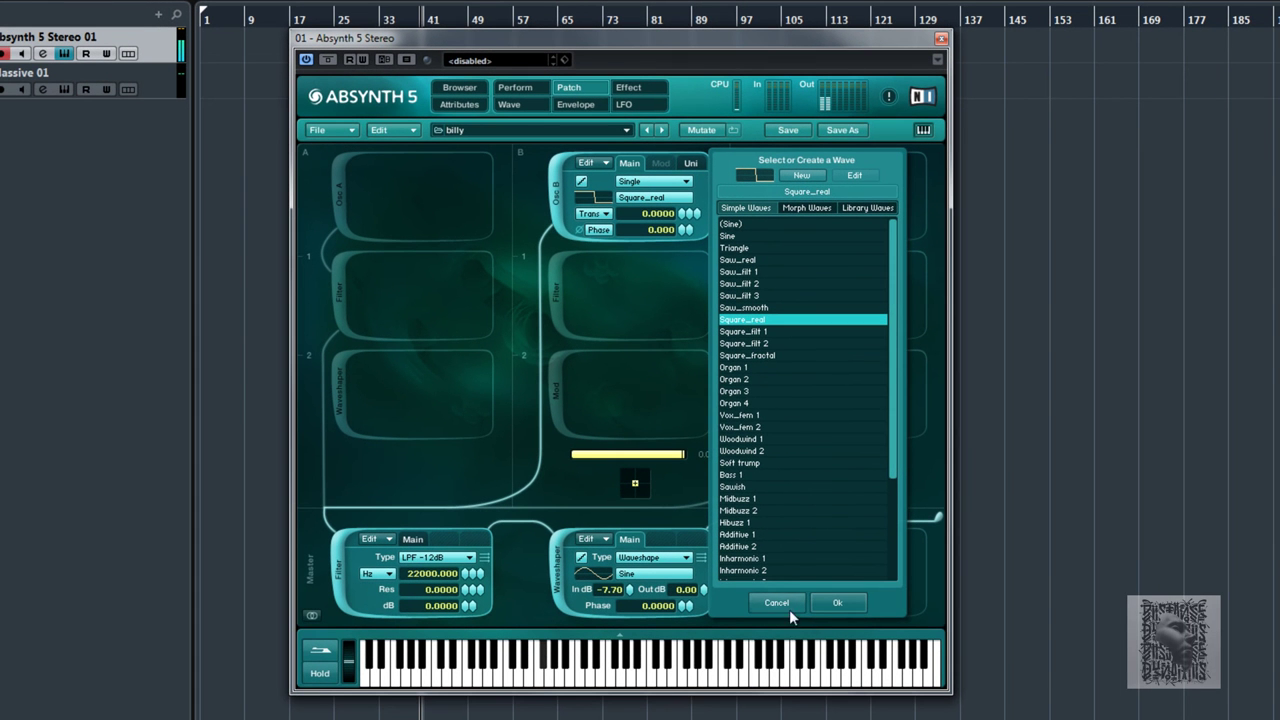
{"action": "left_click", "coordinate": [806, 210]}
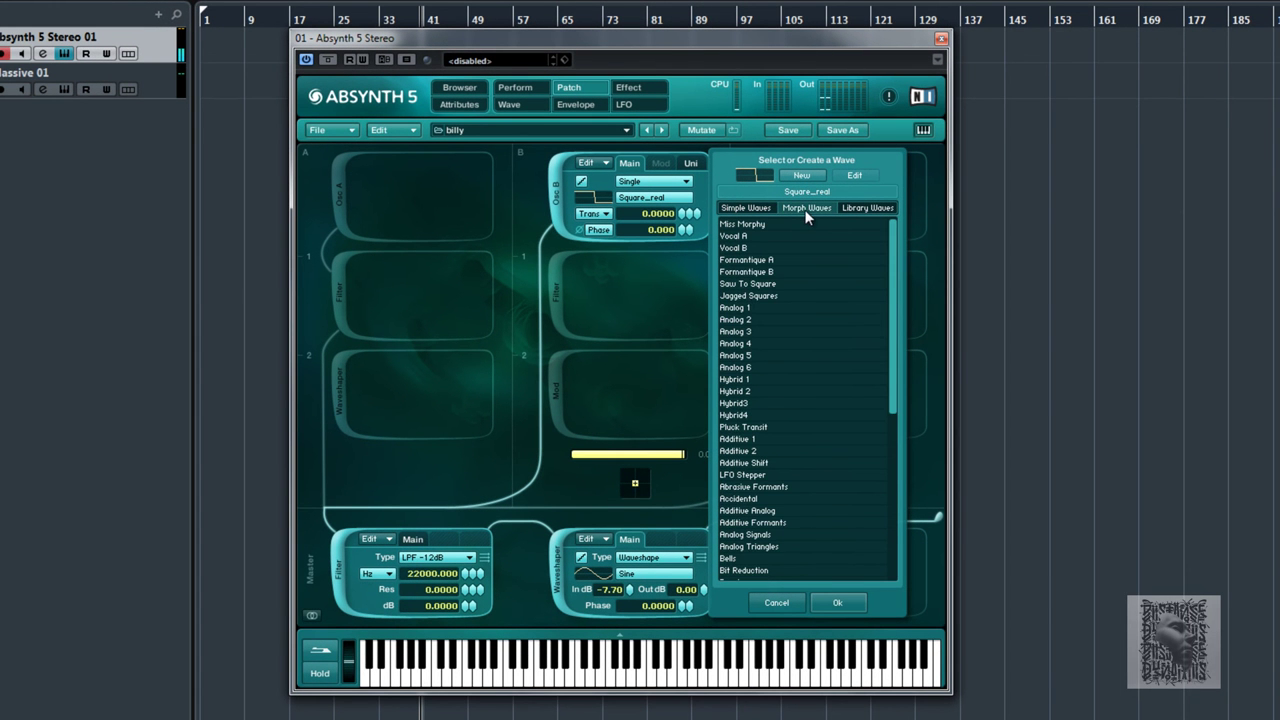
{"action": "left_click", "coordinate": [748, 284]}
{"action": "left_click", "coordinate": [737, 320]}
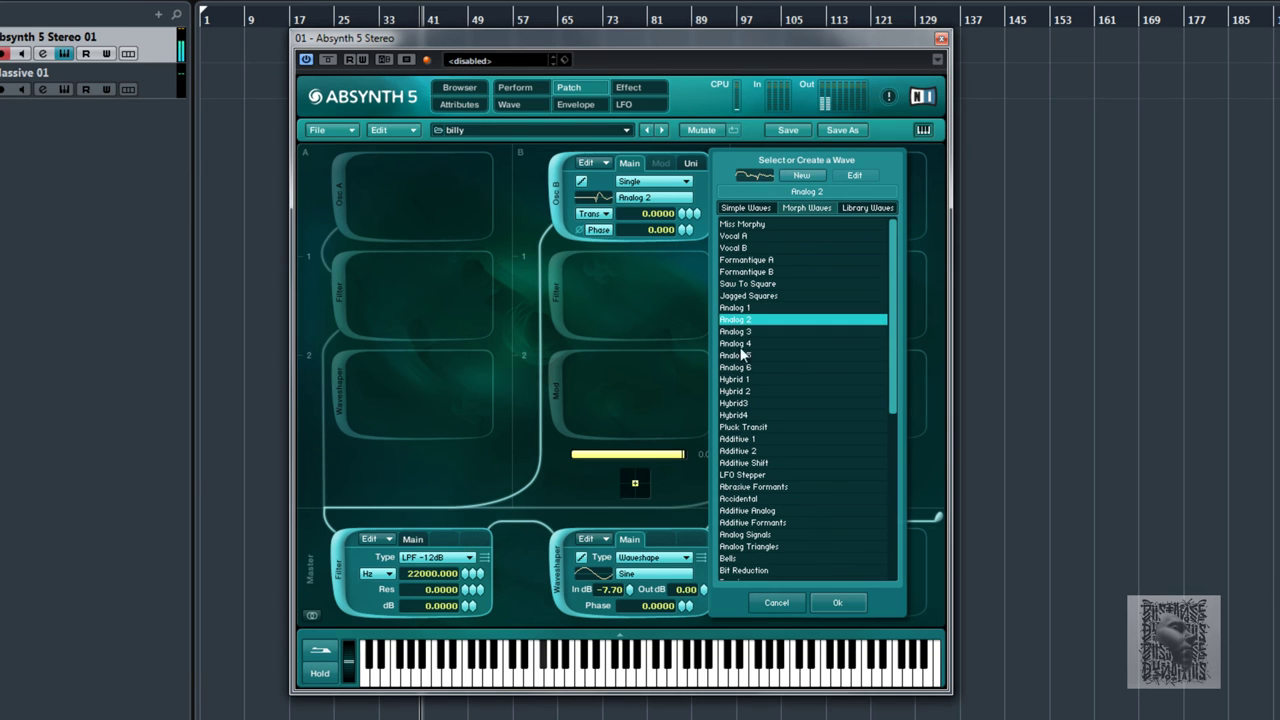
{"action": "left_click", "coordinate": [742, 368]}
{"action": "left_click", "coordinate": [737, 413]}
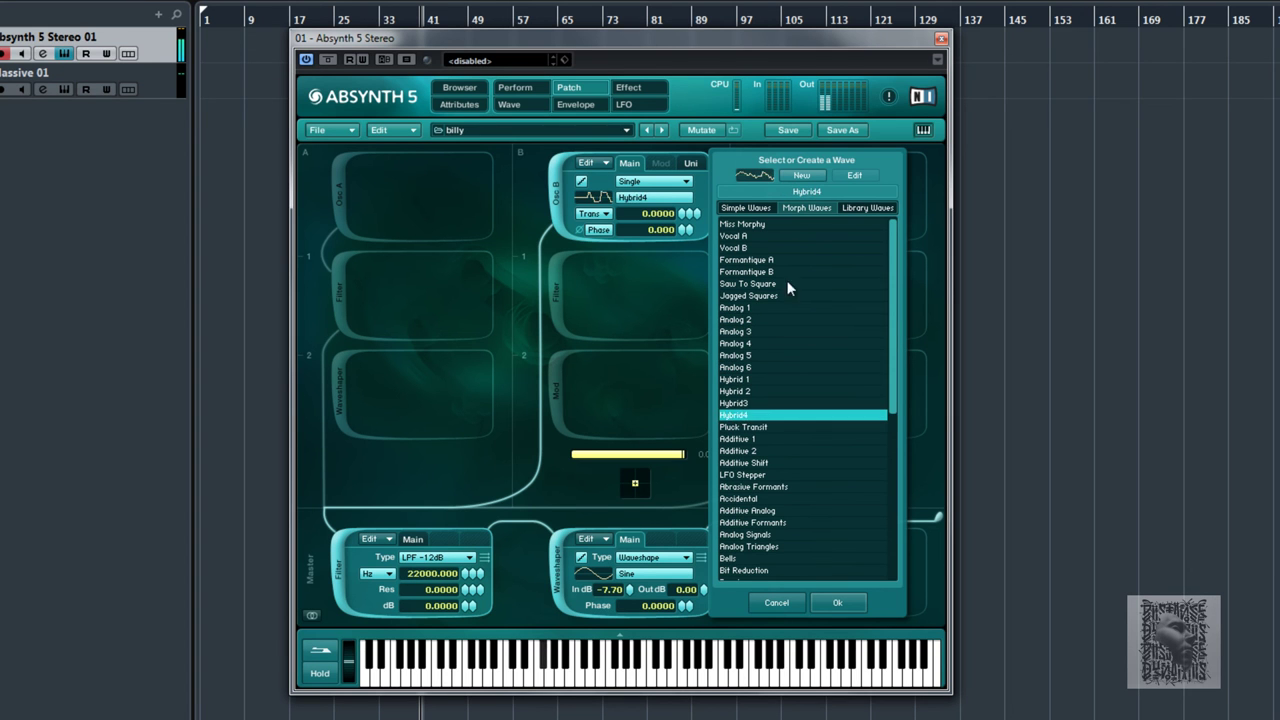
{"action": "left_click", "coordinate": [853, 206]}
{"action": "double_click", "coordinate": [746, 289]}
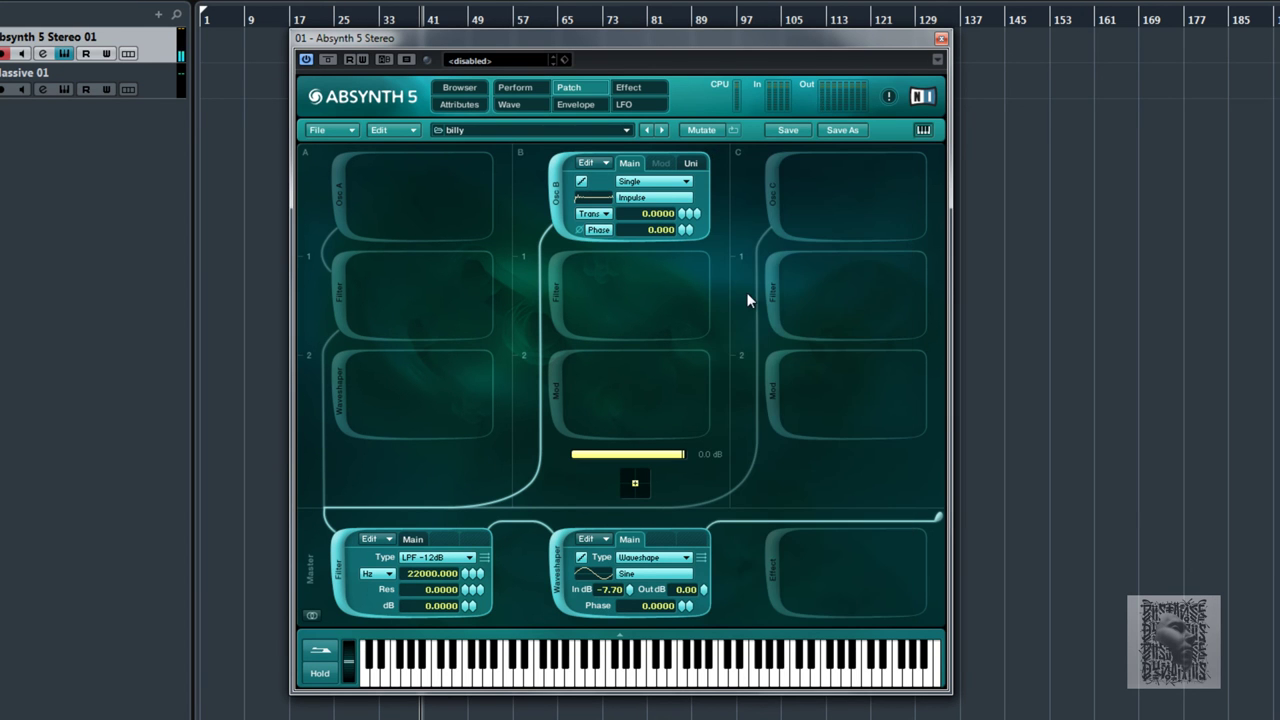
Switch off oscillator B and start a new, untitled sound
{"action": "left_click", "coordinate": [559, 183]}
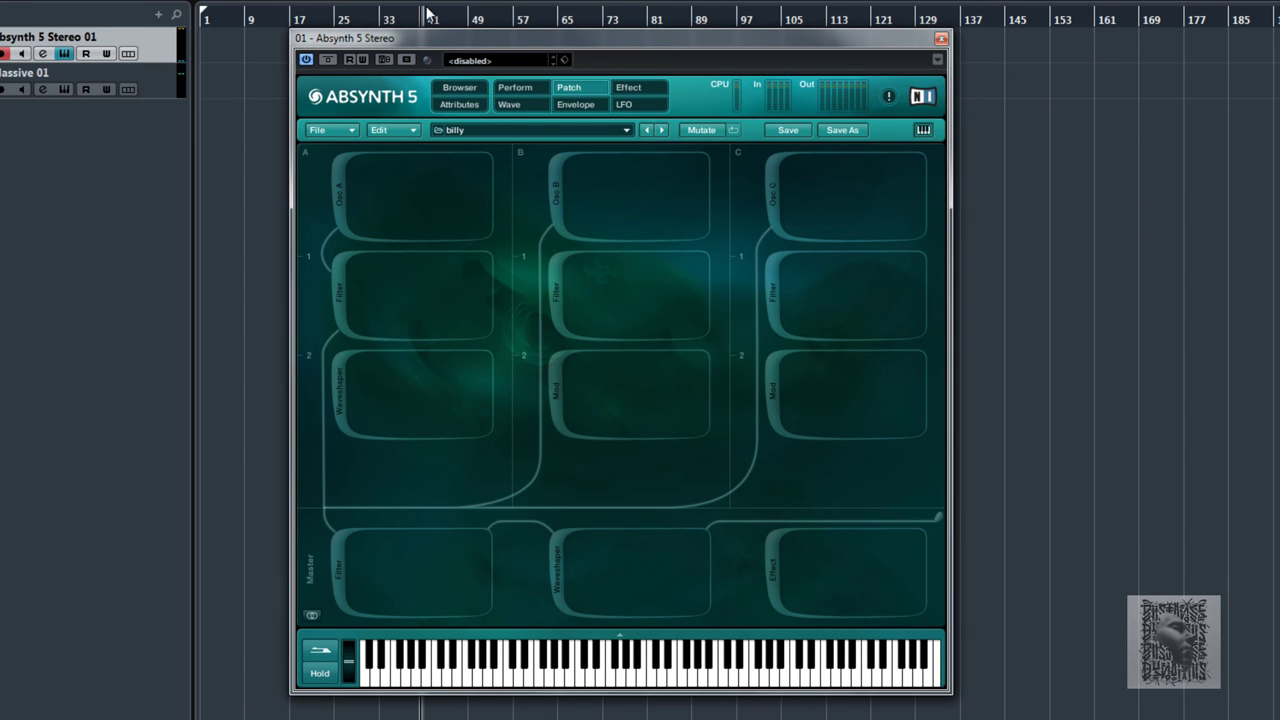
{"action": "left_click", "coordinate": [352, 134]}
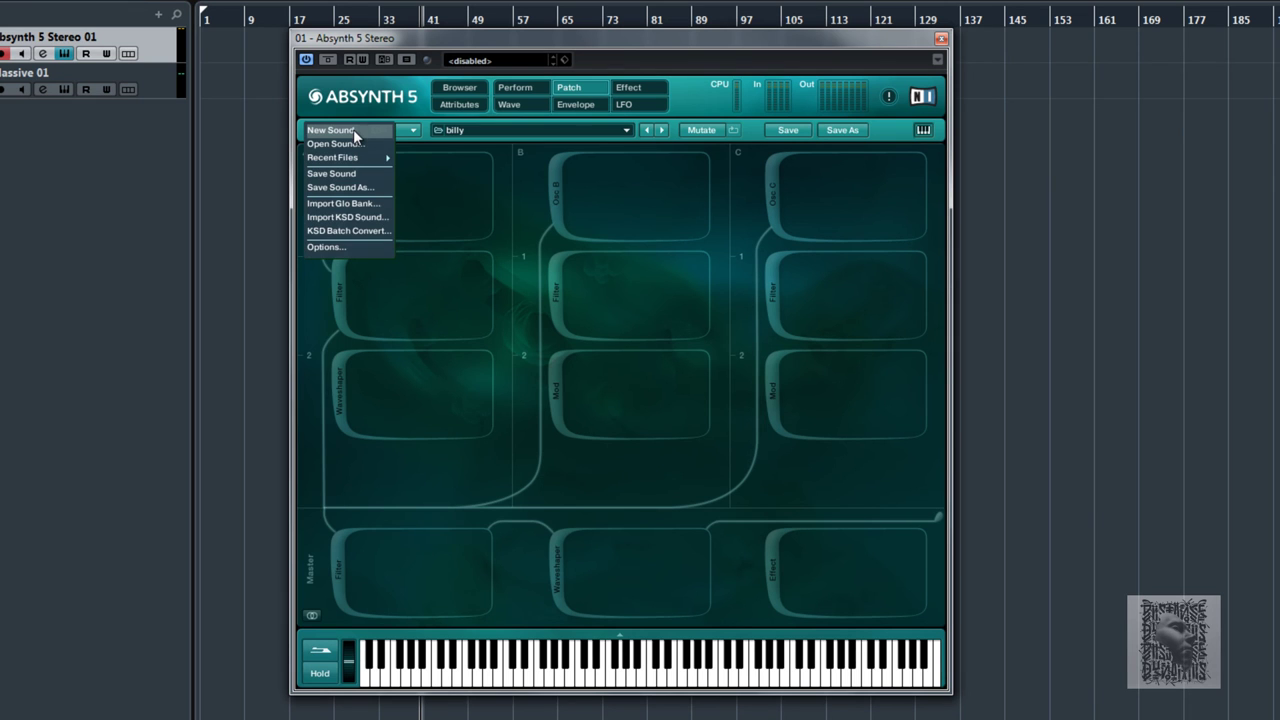
{"action": "left_click", "coordinate": [353, 129]}
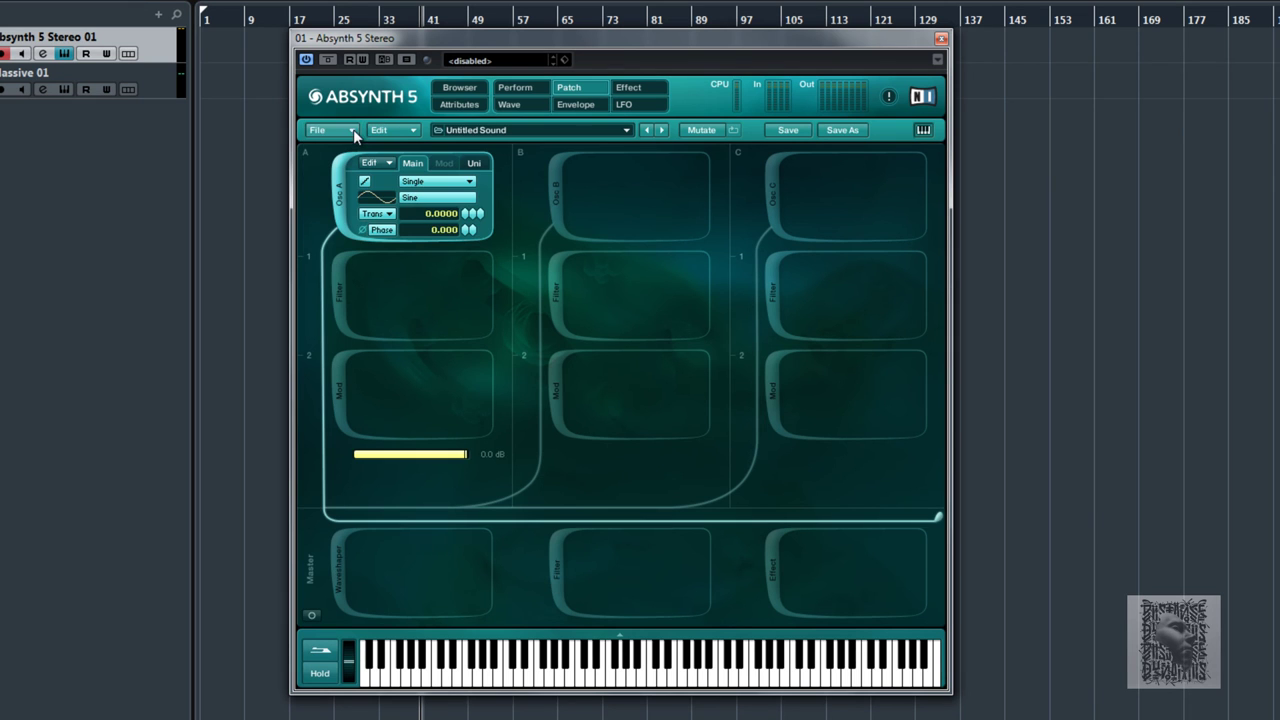
Assign the simple wave Square_real to oscillator A
{"action": "left_click", "coordinate": [470, 199]}
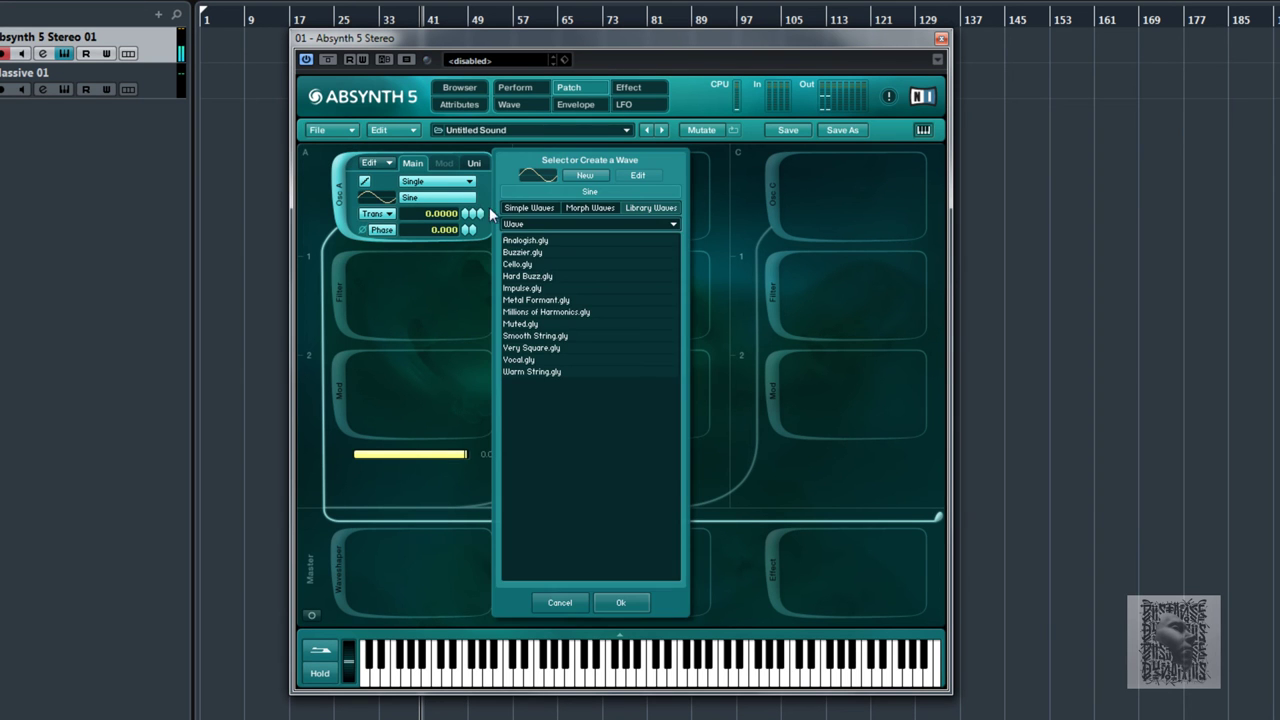
{"action": "left_click", "coordinate": [524, 209]}
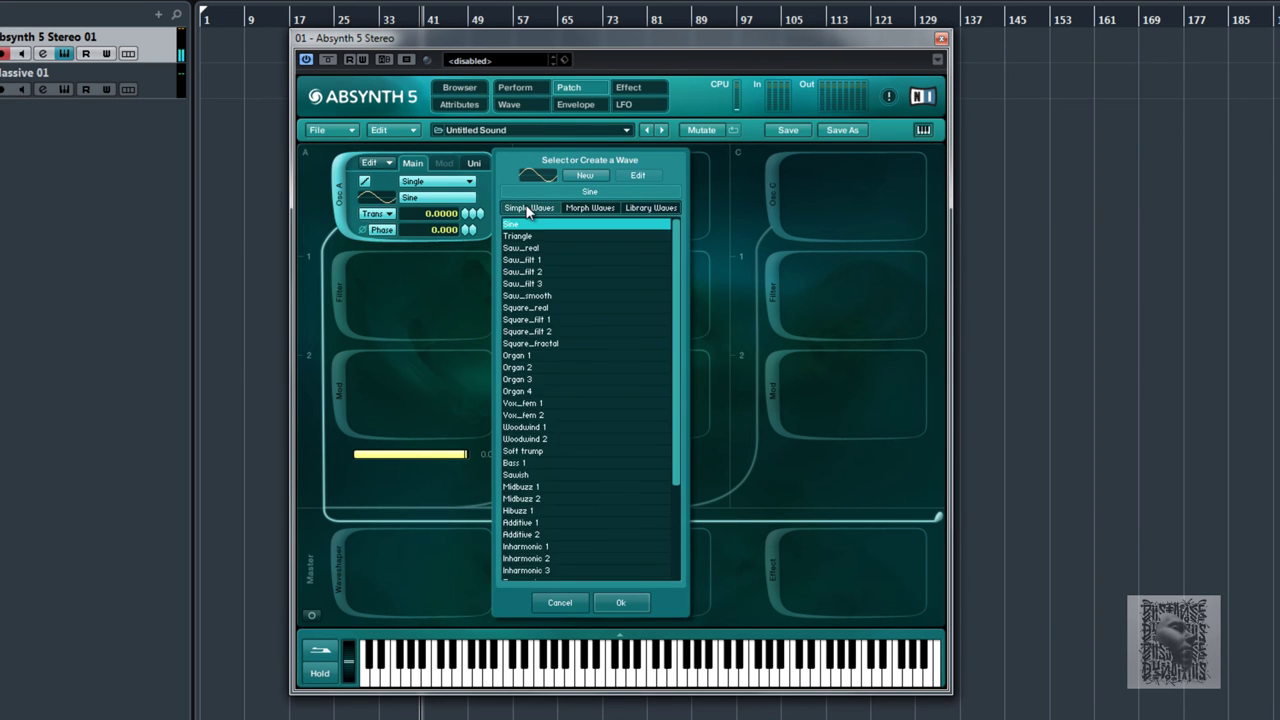
{"action": "left_click", "coordinate": [544, 307]}
{"action": "left_click", "coordinate": [633, 602]}
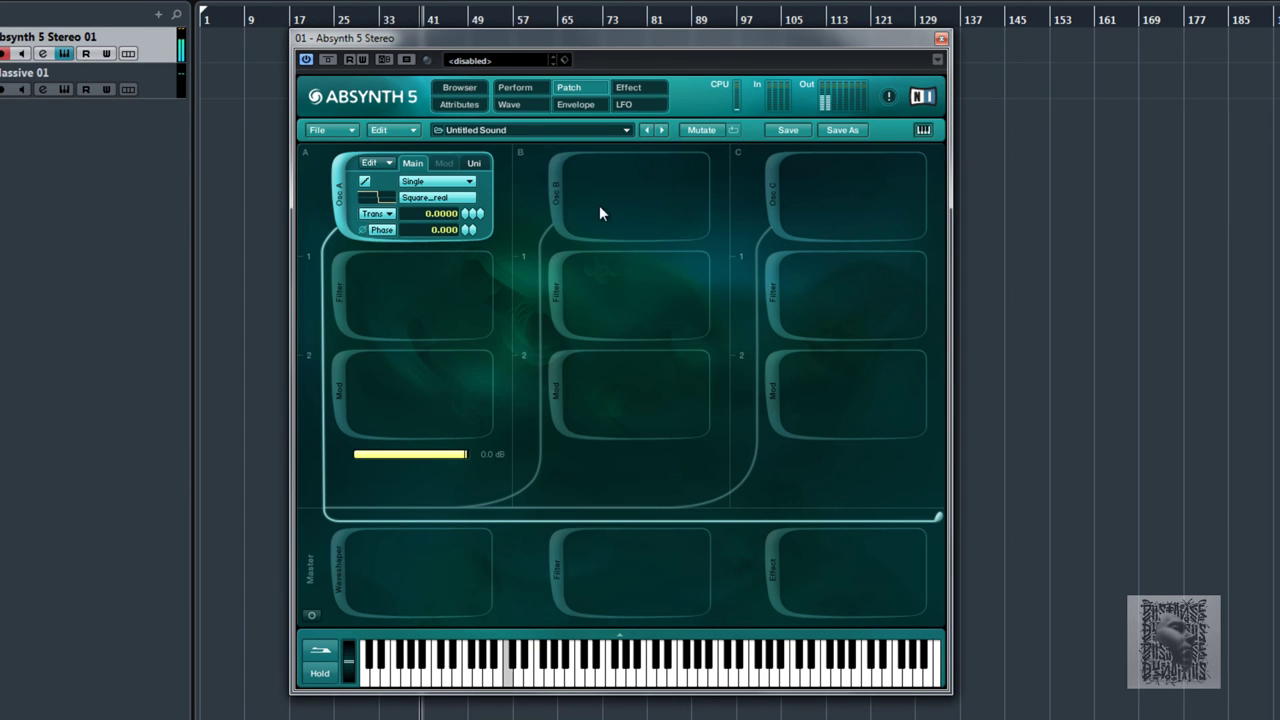
Activate oscillator B and transpose it to -12.0000, and transpose oscillator A to -12.0300
{"action": "left_click", "coordinate": [599, 212]}
{"action": "left_click_drag", "start_coordinate": [688, 213], "coordinate": [689, 224]}
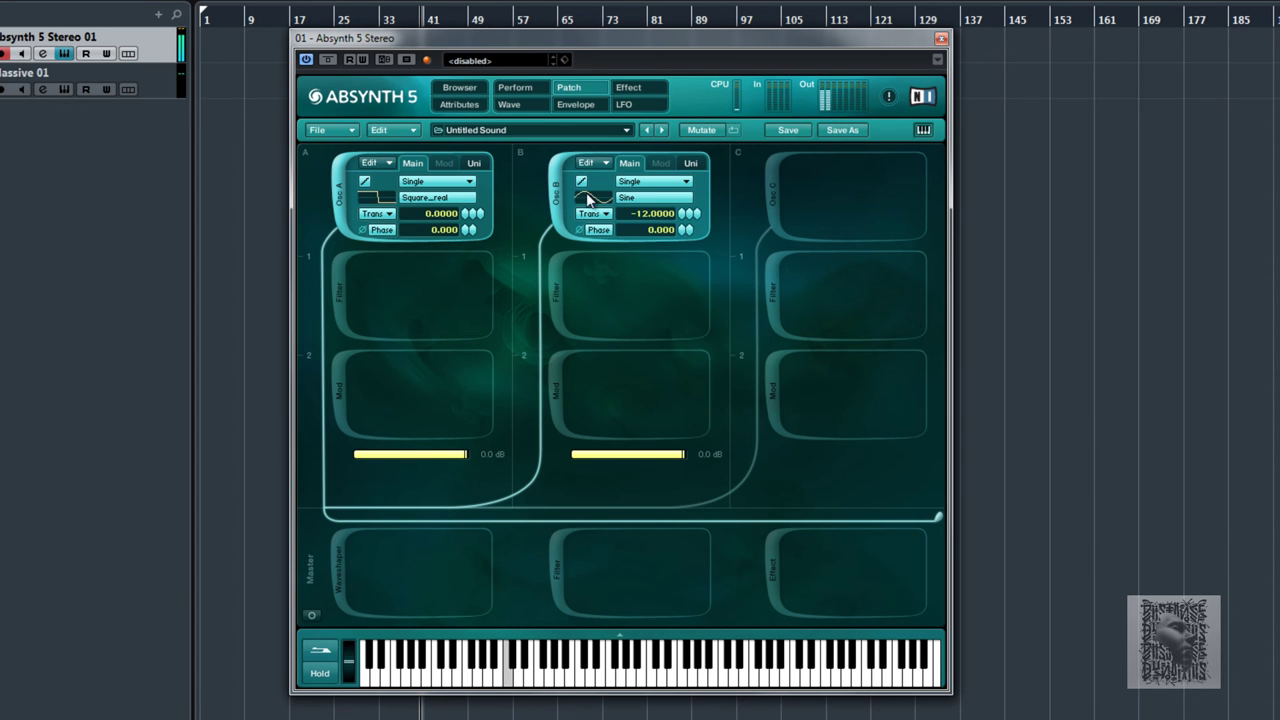
{"action": "left_click_drag", "start_coordinate": [470, 213], "coordinate": [471, 228]}
In the amp envelopes of oscillators A, B and C, shorten the release, setting the oscillator C release breakpoint to 0.0010 seconds
{"action": "left_click", "coordinate": [577, 106]}
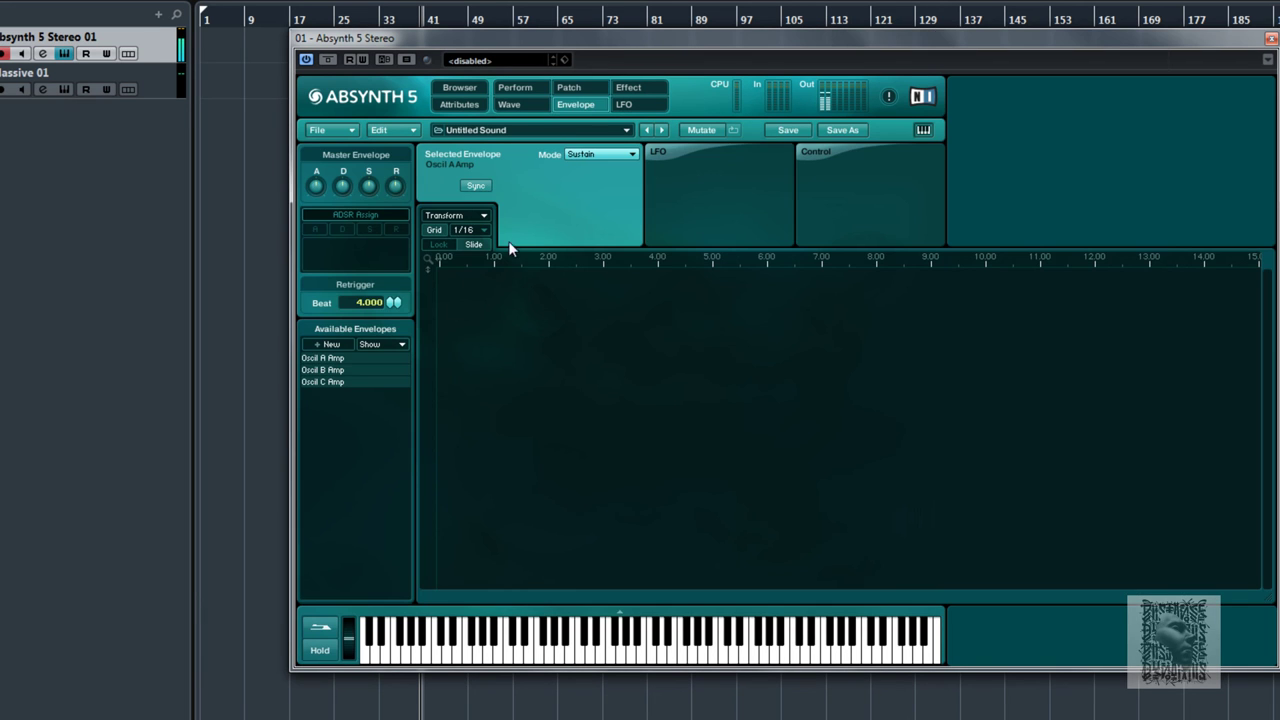
{"action": "left_click", "coordinate": [335, 360]}
{"action": "left_click_drag", "start_coordinate": [538, 372], "coordinate": [462, 395]}
{"action": "left_click", "coordinate": [340, 369]}
{"action": "left_click", "coordinate": [363, 382]}
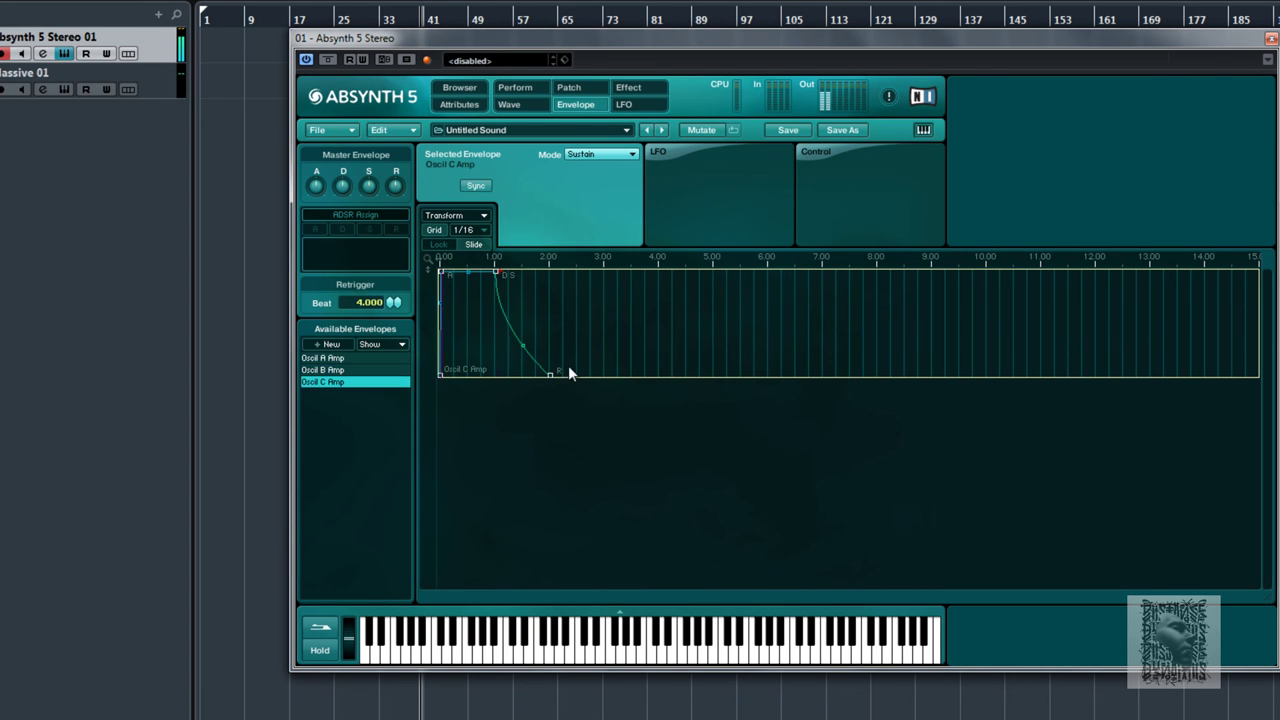
{"action": "left_click_drag", "start_coordinate": [551, 374], "coordinate": [501, 400]}
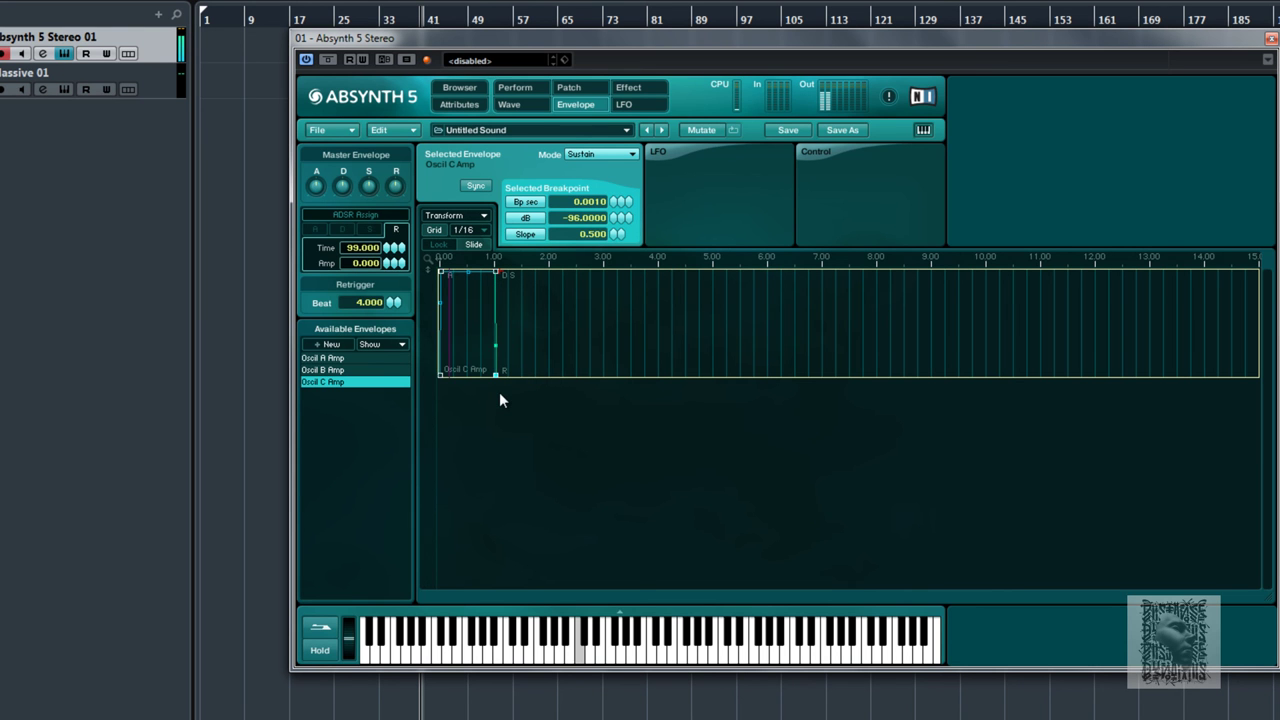
On the Patch page, transpose oscillator B to -24.0000 and lower channel A's level to -6.2 dB
{"action": "left_click", "coordinate": [572, 88]}
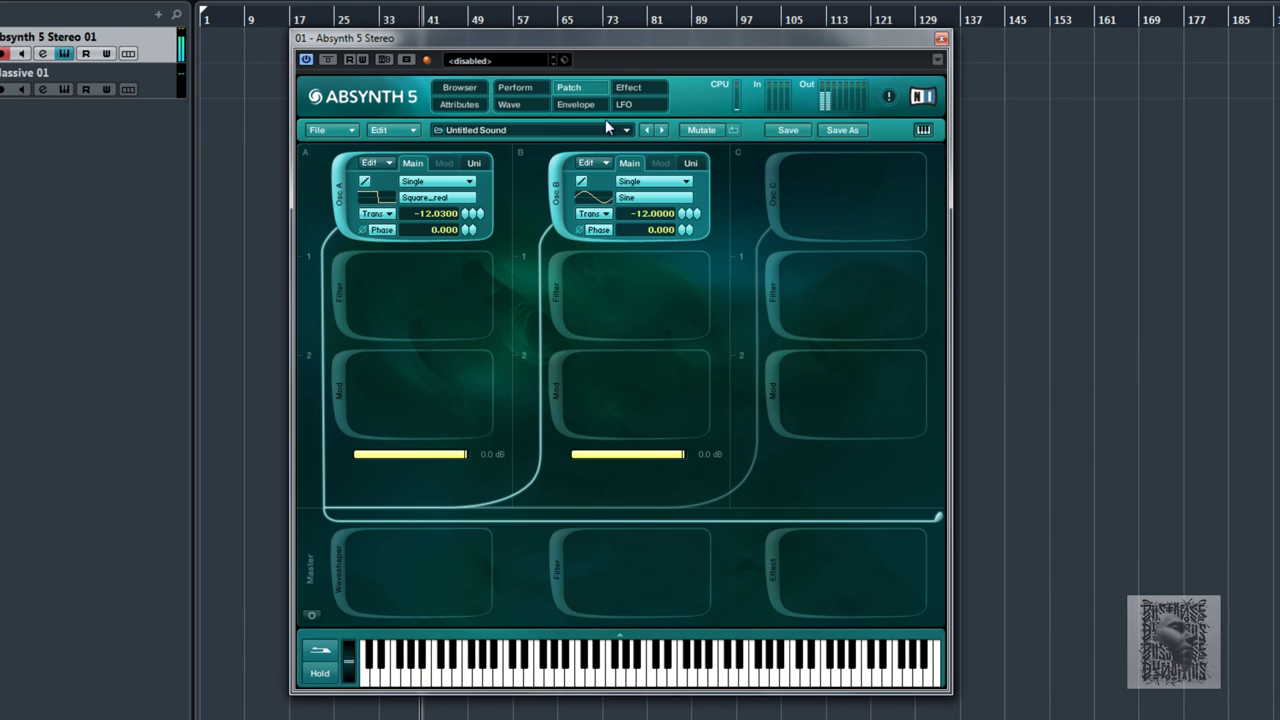
{"action": "left_click_drag", "start_coordinate": [686, 220], "coordinate": [686, 227]}
{"action": "left_click_drag", "start_coordinate": [463, 454], "coordinate": [379, 466]}
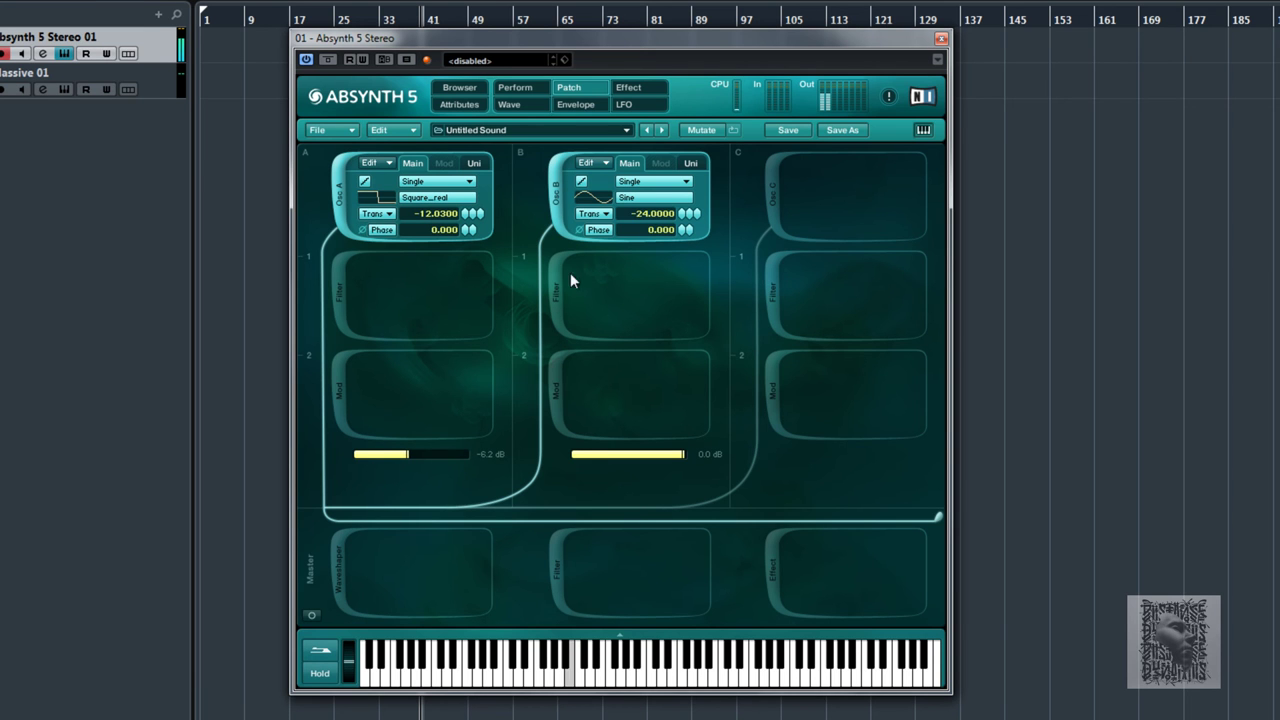
Set oscillator A's unison to 4 voices
{"action": "left_click", "coordinate": [476, 164]}
{"action": "left_click", "coordinate": [465, 182]}
{"action": "left_click", "coordinate": [465, 182]}
{"action": "left_click", "coordinate": [466, 182]}
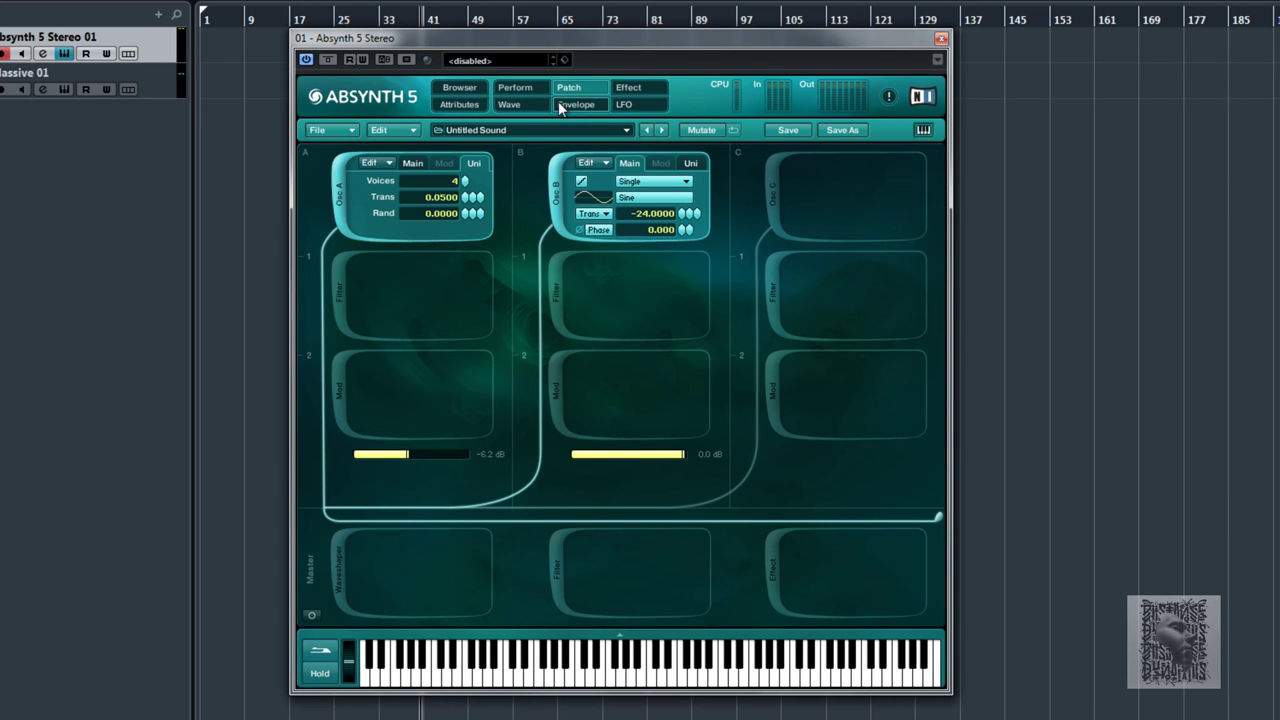
On the LFO page, switch LFO 1's rate to Beat, and check which oscillators the patch uses
{"action": "left_click", "coordinate": [627, 104]}
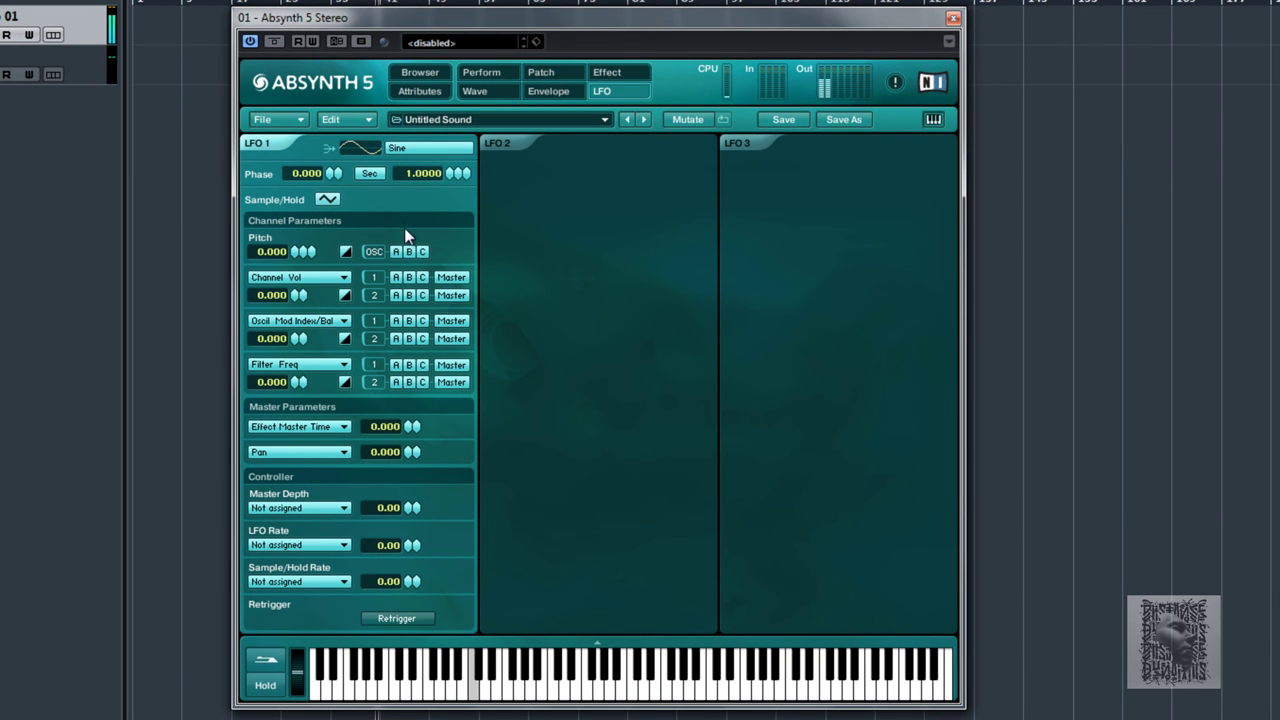
{"action": "left_click", "coordinate": [367, 174]}
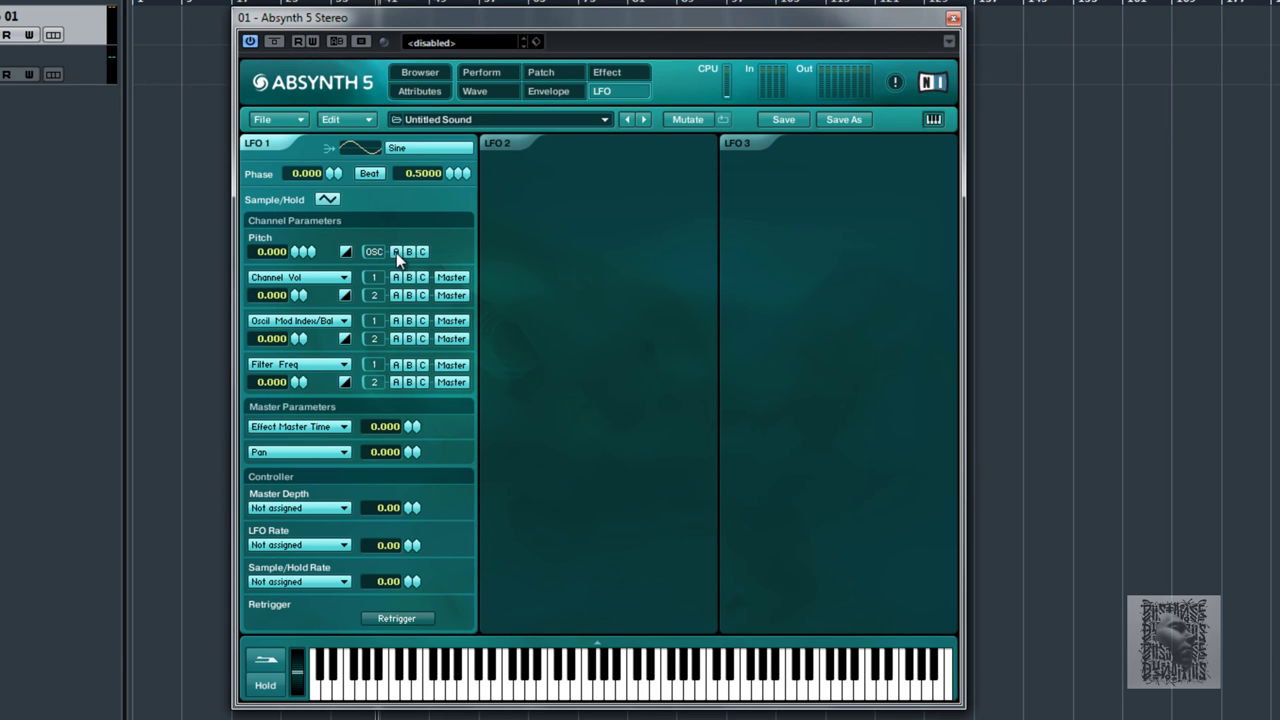
{"action": "left_click", "coordinate": [540, 73]}
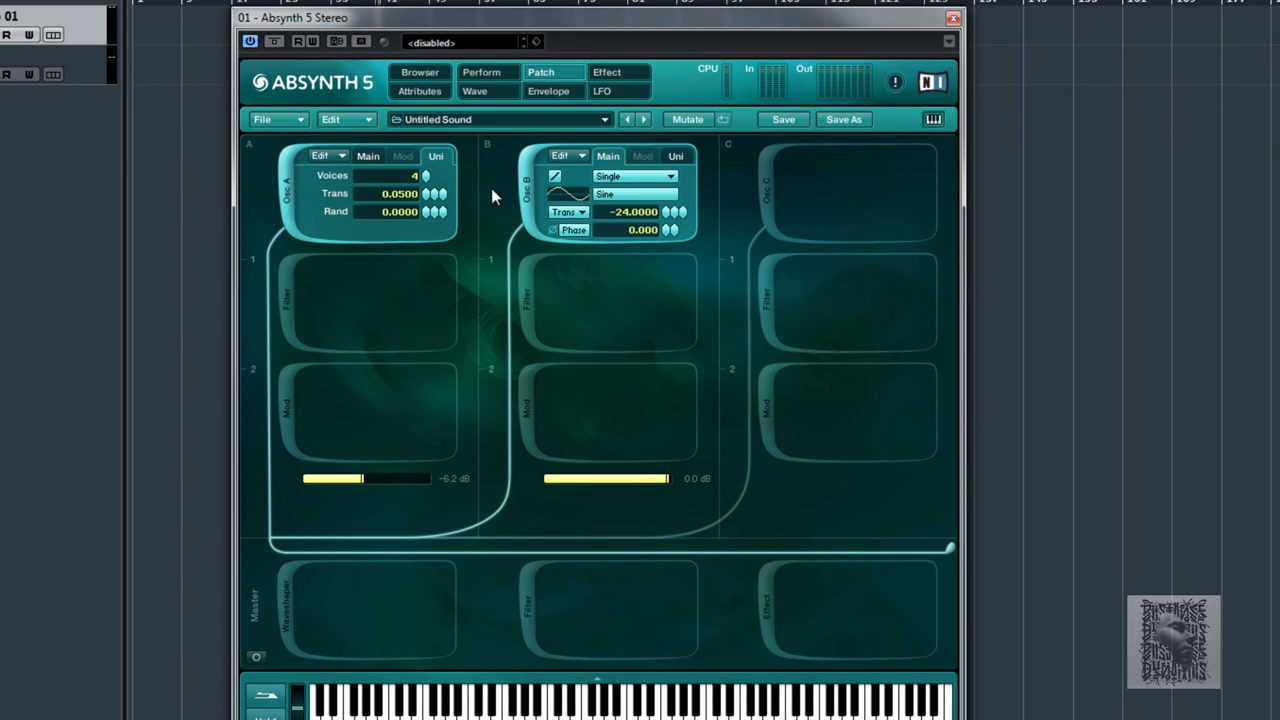
{"action": "left_click", "coordinate": [602, 92]}
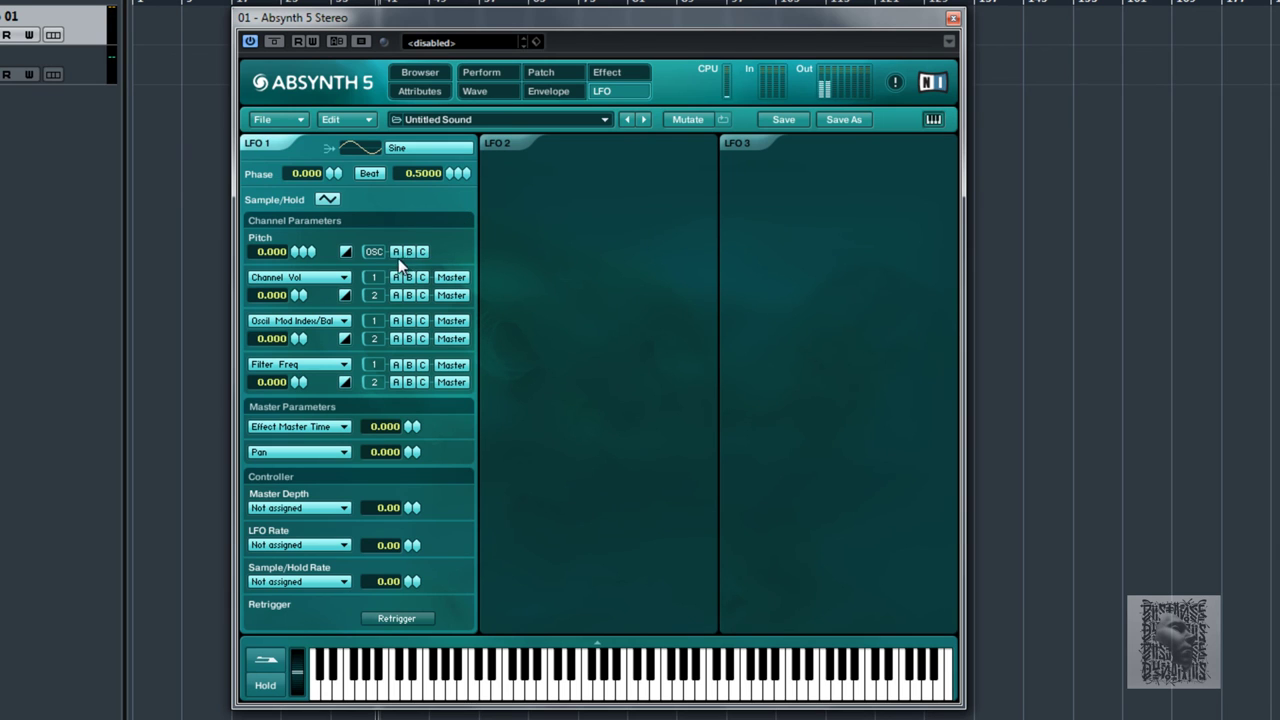
Set LFO 1's pitch depth to 2.000 and its rate to 0.5100 beats
{"action": "left_click", "coordinate": [296, 252]}
{"action": "left_click_drag", "start_coordinate": [455, 173], "coordinate": [456, 178]}
{"action": "left_click_drag", "start_coordinate": [453, 179], "coordinate": [454, 175]}
{"action": "left_click", "coordinate": [457, 175]}
{"action": "left_click_drag", "start_coordinate": [450, 173], "coordinate": [449, 196]}
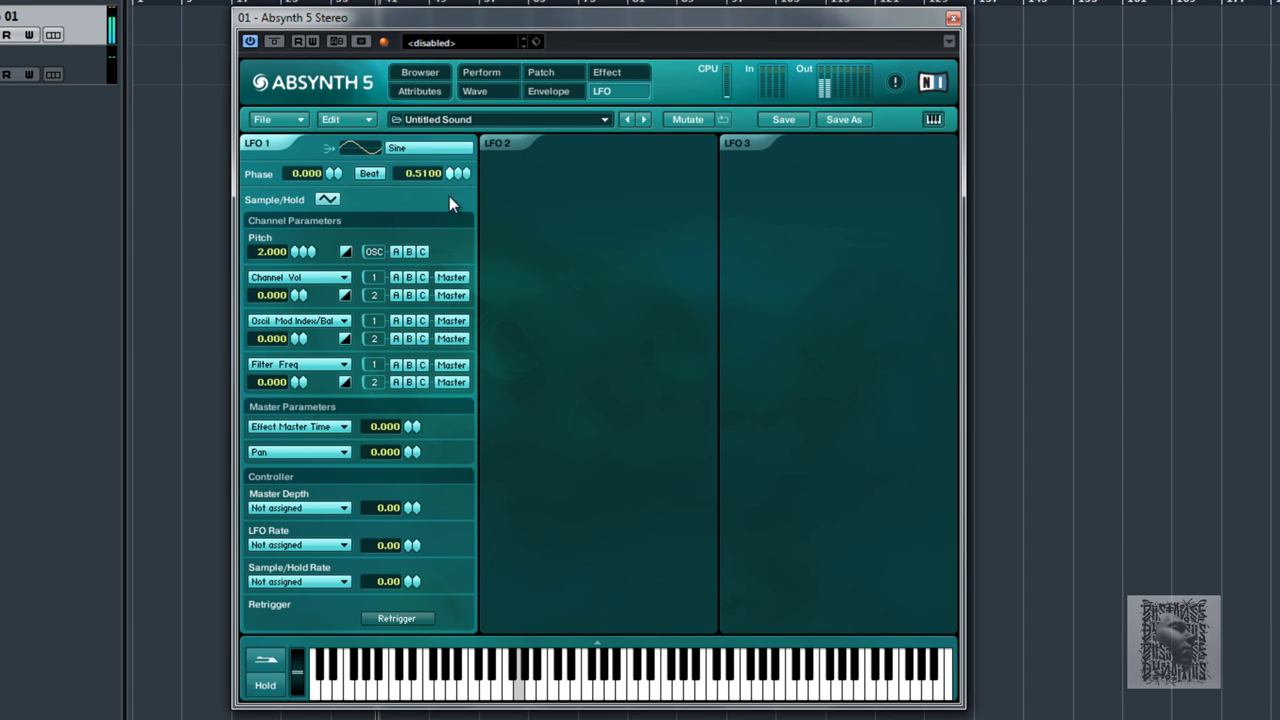
Switch LFO 1's rate to seconds and set it to 0.1034
{"action": "left_click", "coordinate": [346, 252]}
{"action": "left_click", "coordinate": [367, 172]}
{"action": "left_click_drag", "start_coordinate": [467, 167], "coordinate": [448, 96]}
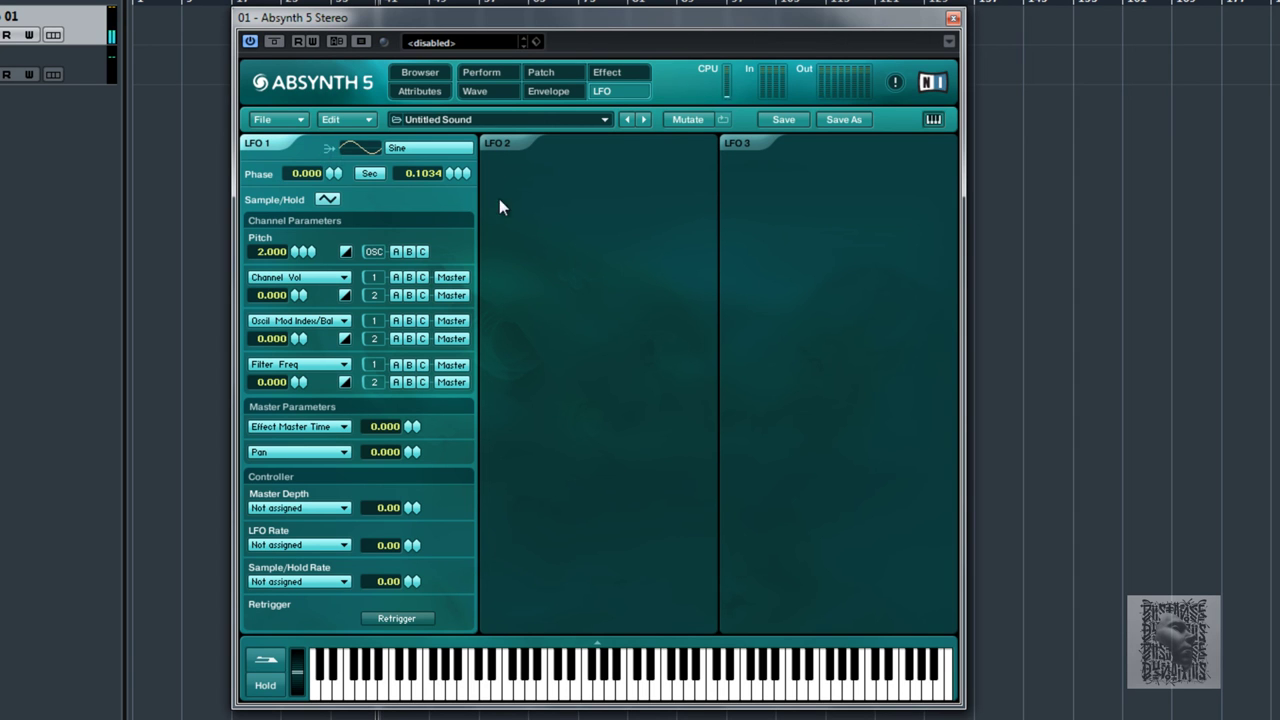
Try saw waves for LFO 1, choose Square_filt 2 and set its rate to 0.4666 seconds
{"action": "left_click", "coordinate": [372, 149]}
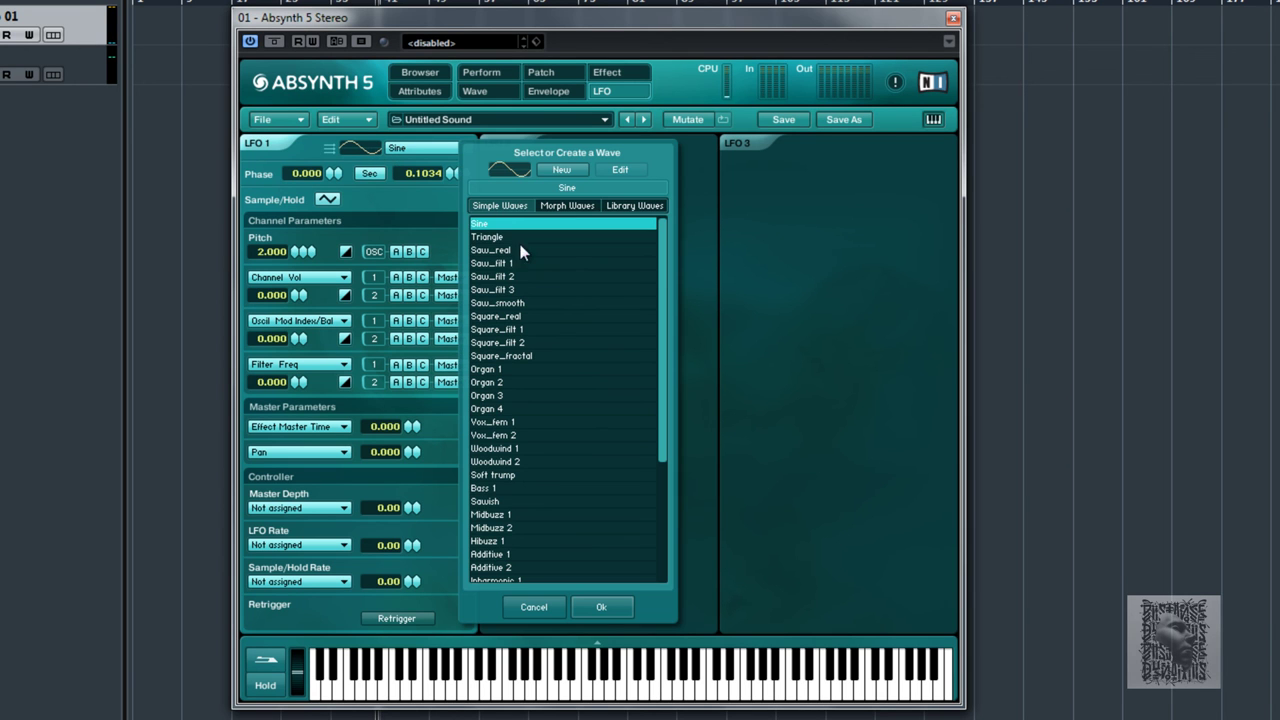
{"action": "left_click", "coordinate": [486, 253]}
{"action": "left_click", "coordinate": [488, 291]}
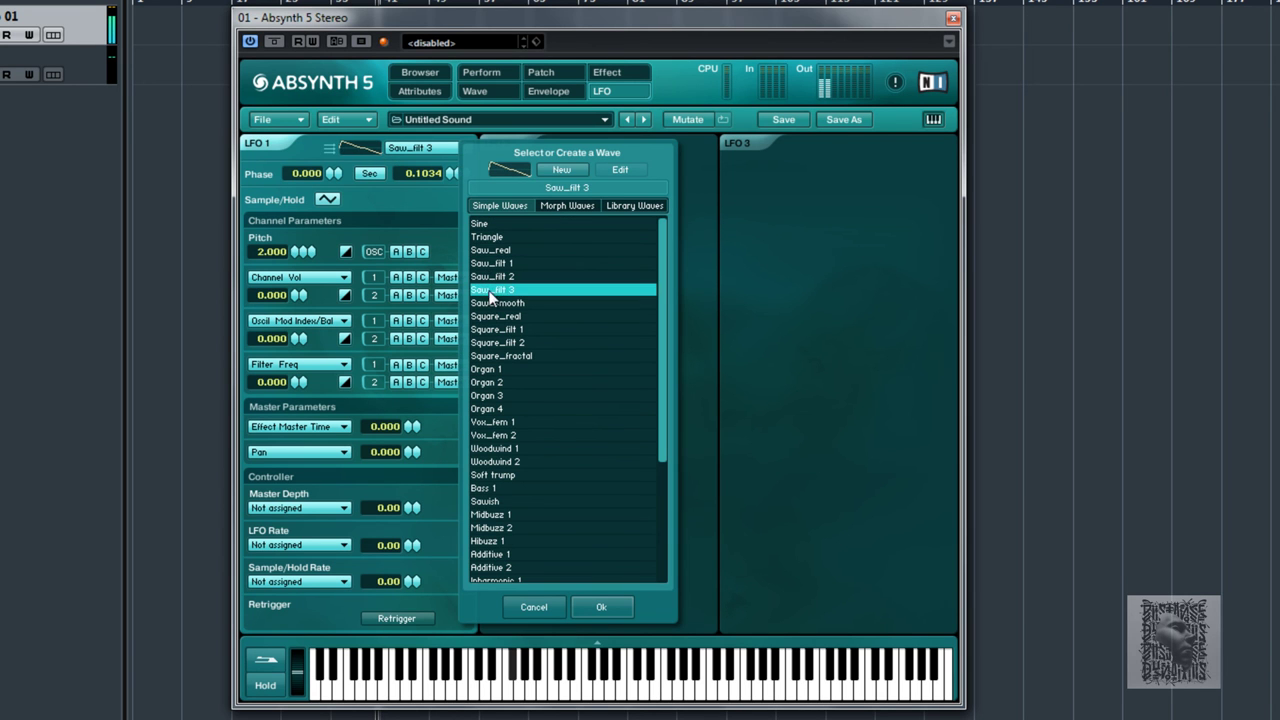
{"action": "left_click", "coordinate": [486, 343]}
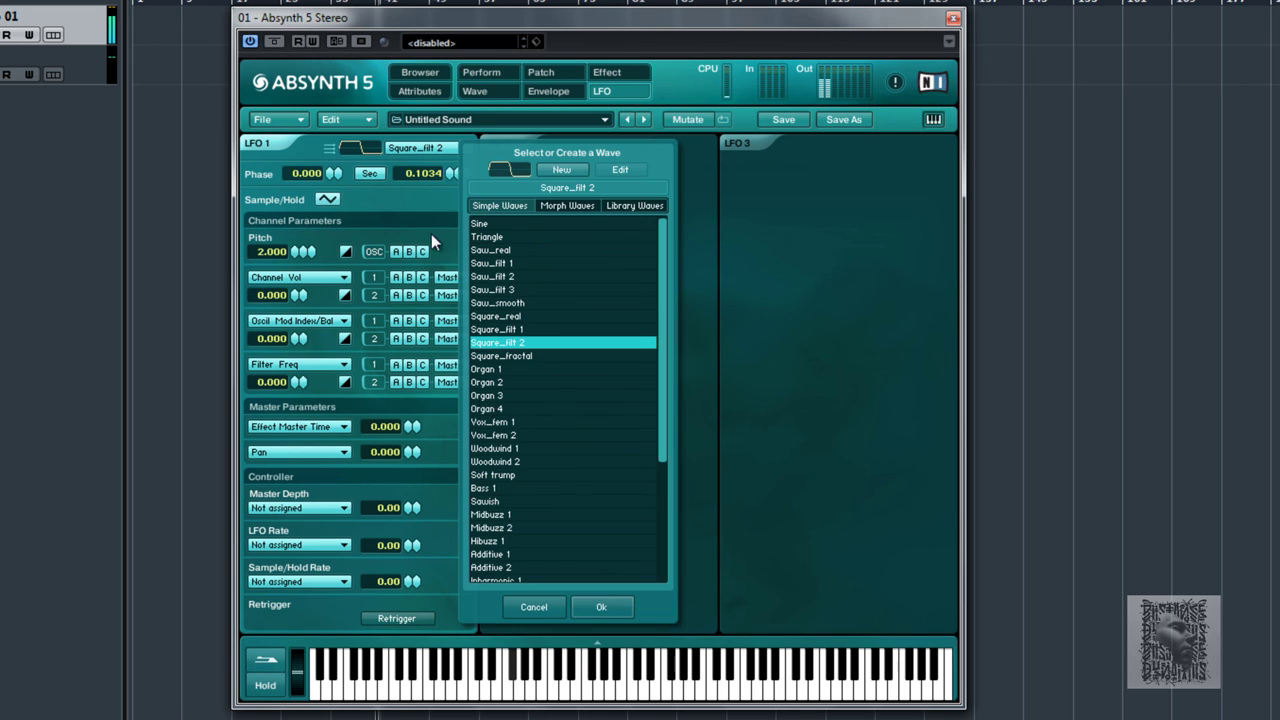
{"action": "left_click", "coordinate": [455, 173]}
{"action": "left_click_drag", "start_coordinate": [452, 175], "coordinate": [429, 147]}
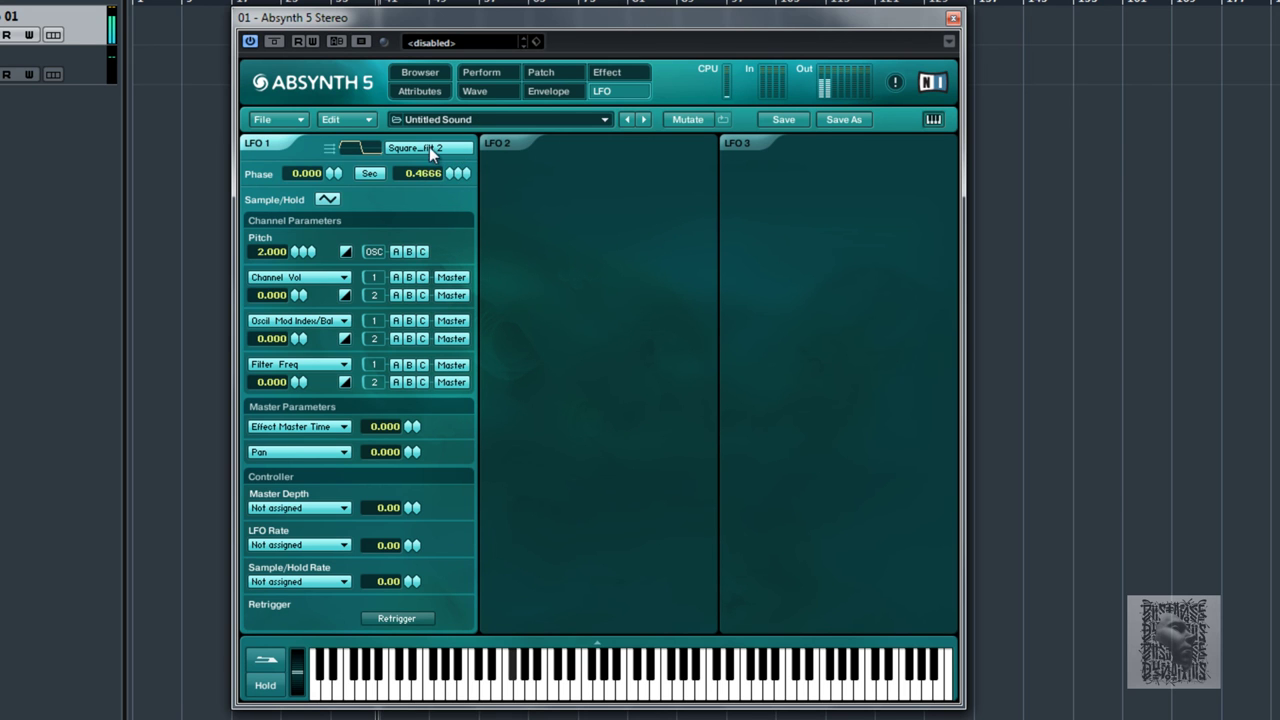
Try the Organ 1 and Vox_fem 1 waves for LFO 1 and settle on Triangle
{"action": "left_click", "coordinate": [429, 146]}
{"action": "left_click", "coordinate": [502, 371]}
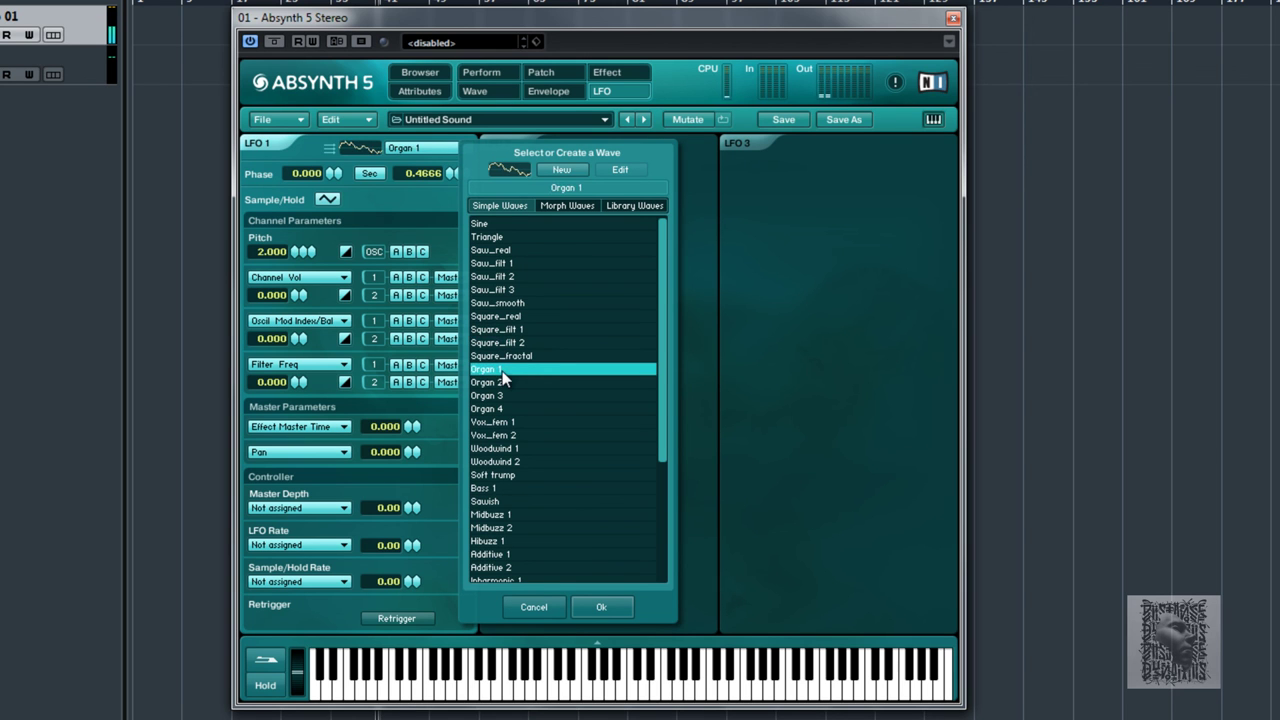
{"action": "left_click", "coordinate": [494, 423]}
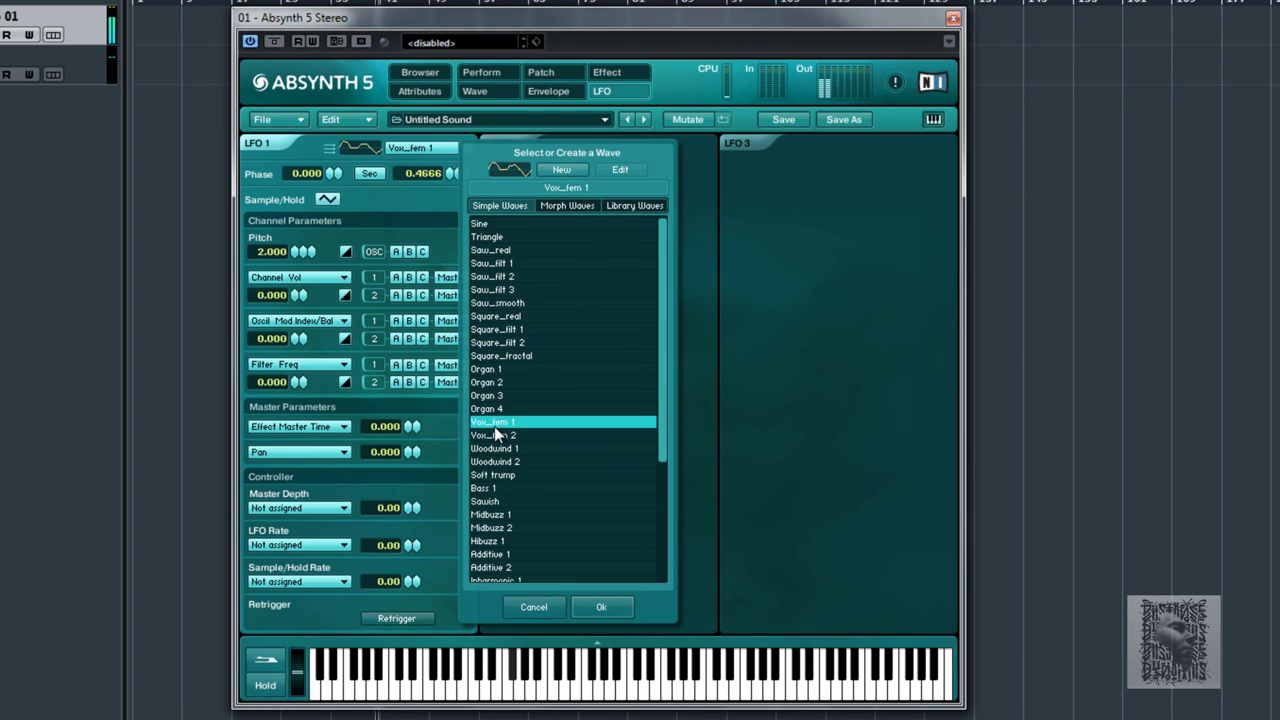
{"action": "left_click", "coordinate": [487, 237]}
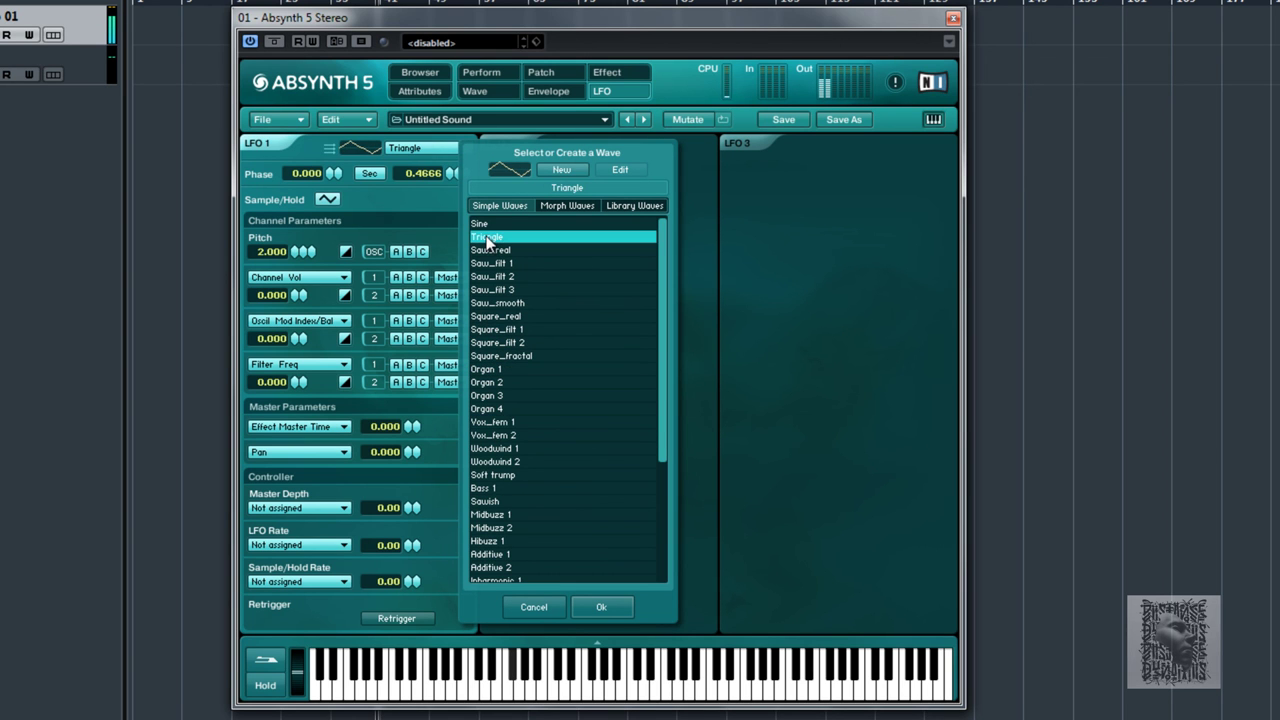
{"action": "left_click", "coordinate": [601, 607]}
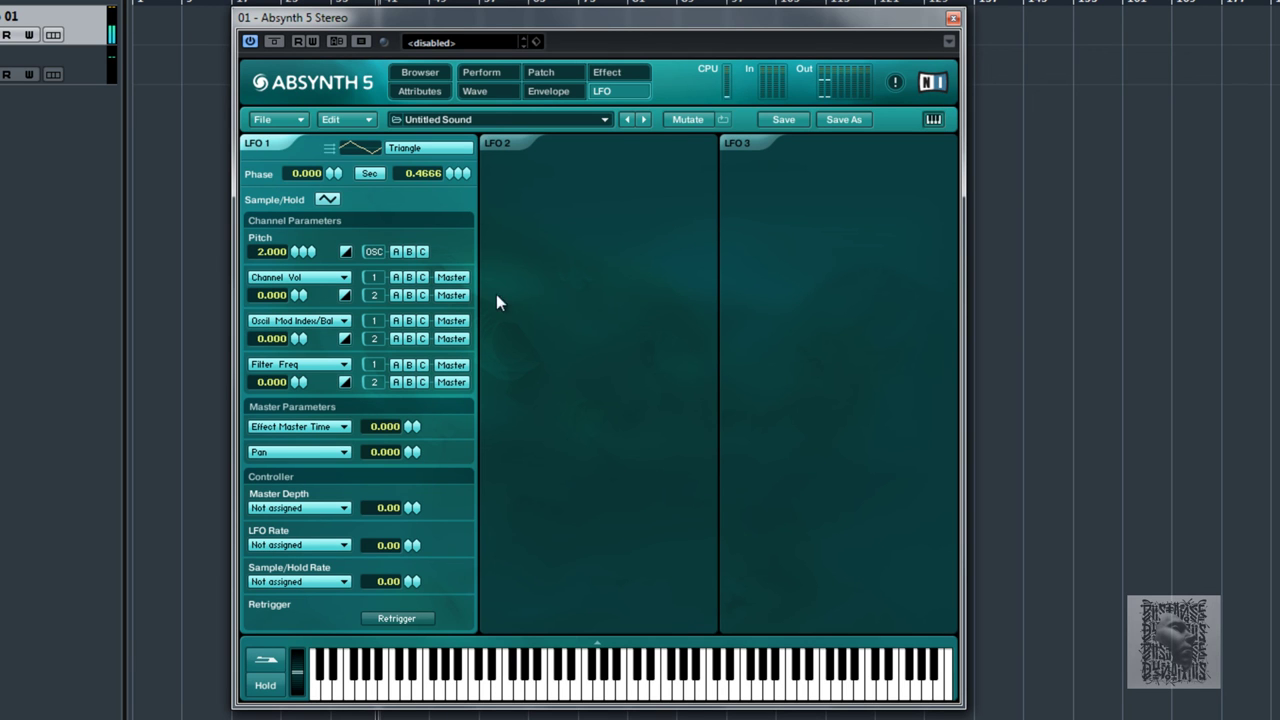
{"action": "left_click", "coordinate": [397, 251]}
{"action": "left_click", "coordinate": [421, 251]}
{"action": "left_click", "coordinate": [341, 276]}
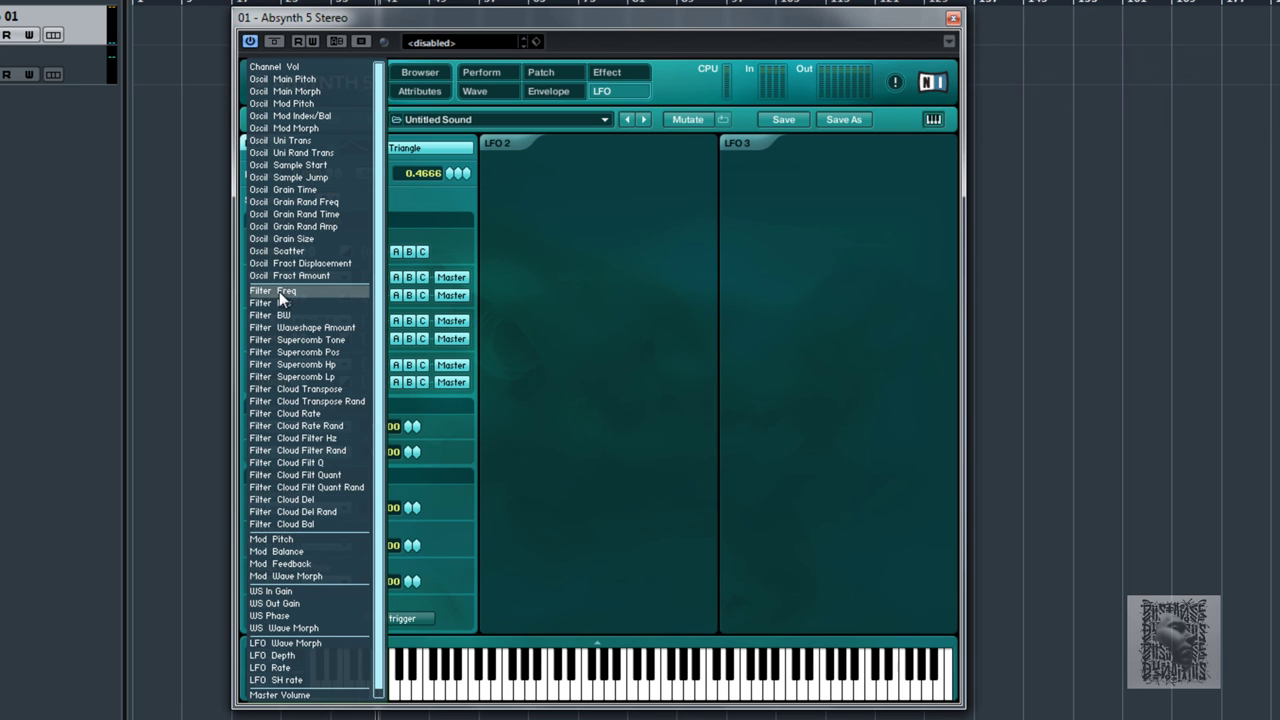
{"action": "left_click", "coordinate": [549, 62]}
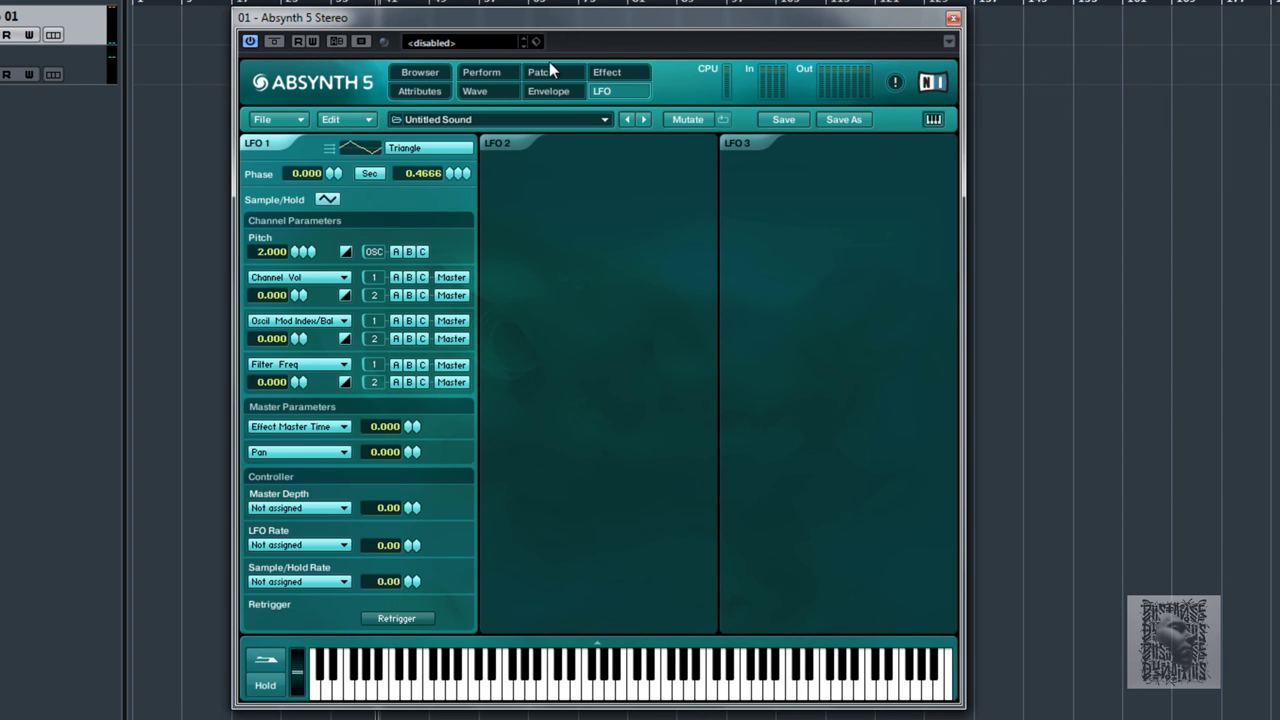
Activate the filter module below oscillator A in channel A on the Patch page
{"action": "left_click", "coordinate": [543, 73]}
{"action": "left_click", "coordinate": [293, 323]}
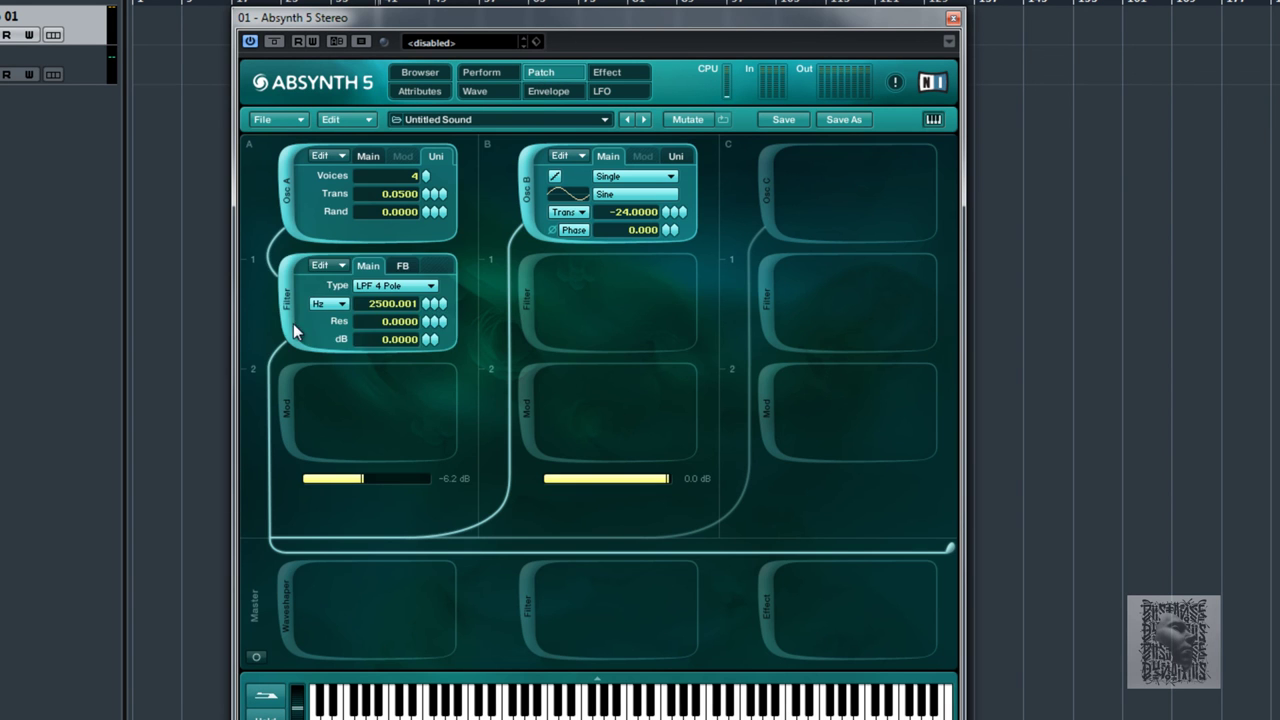
Raise the channel A filter's cutoff to 22000 Hz and assign LFO 1's first selectable channel parameter to Filter Freq
{"action": "left_click_drag", "start_coordinate": [425, 310], "coordinate": [534, 113]}
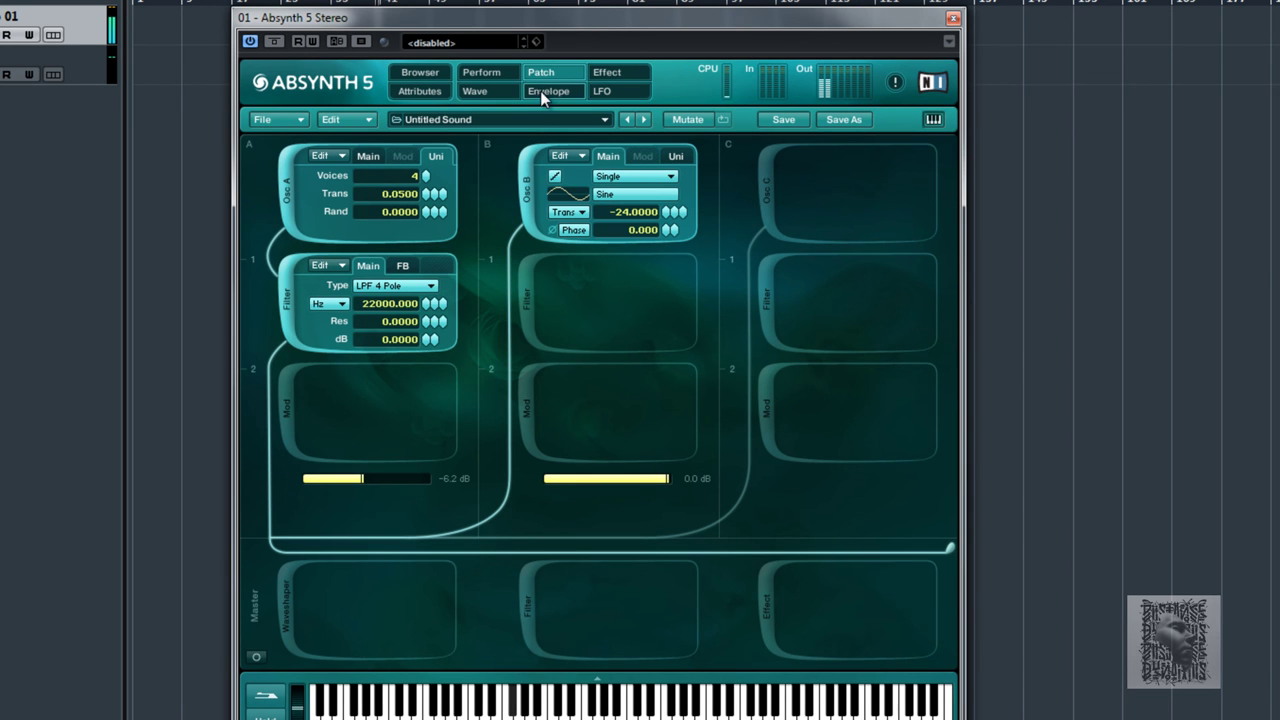
{"action": "left_click", "coordinate": [542, 91]}
{"action": "left_click", "coordinate": [600, 91]}
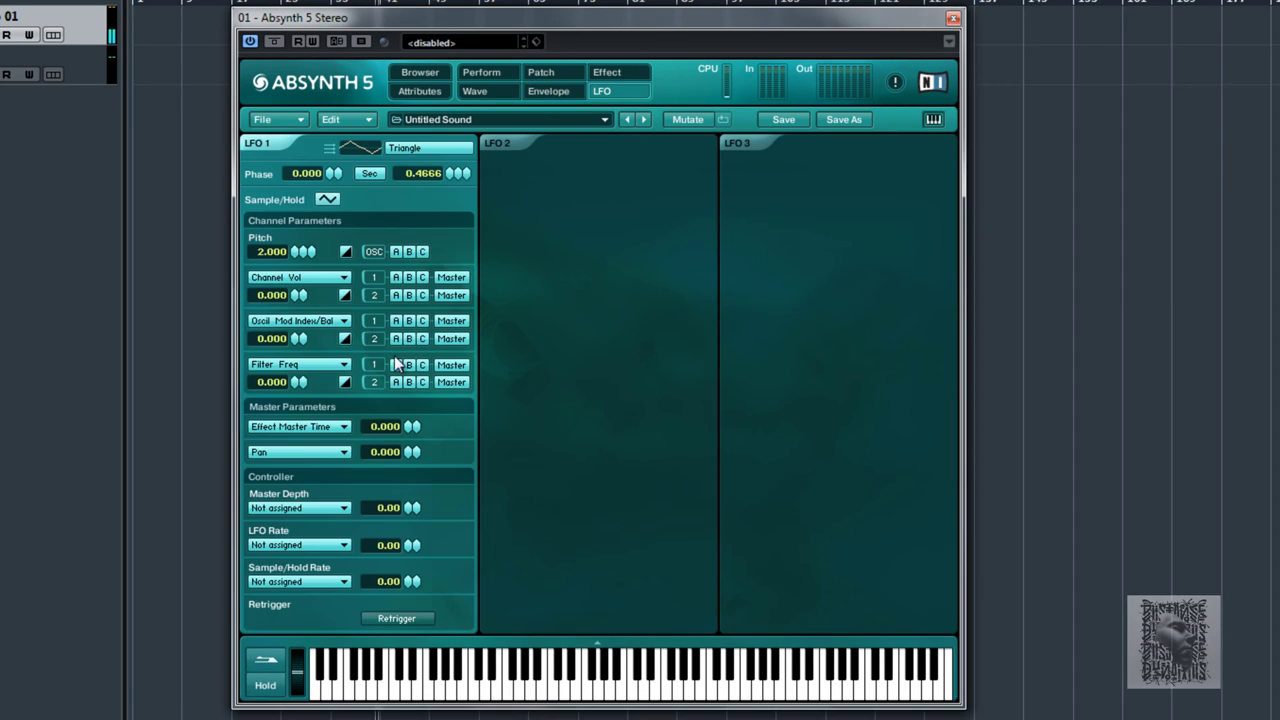
{"action": "left_click", "coordinate": [344, 276]}
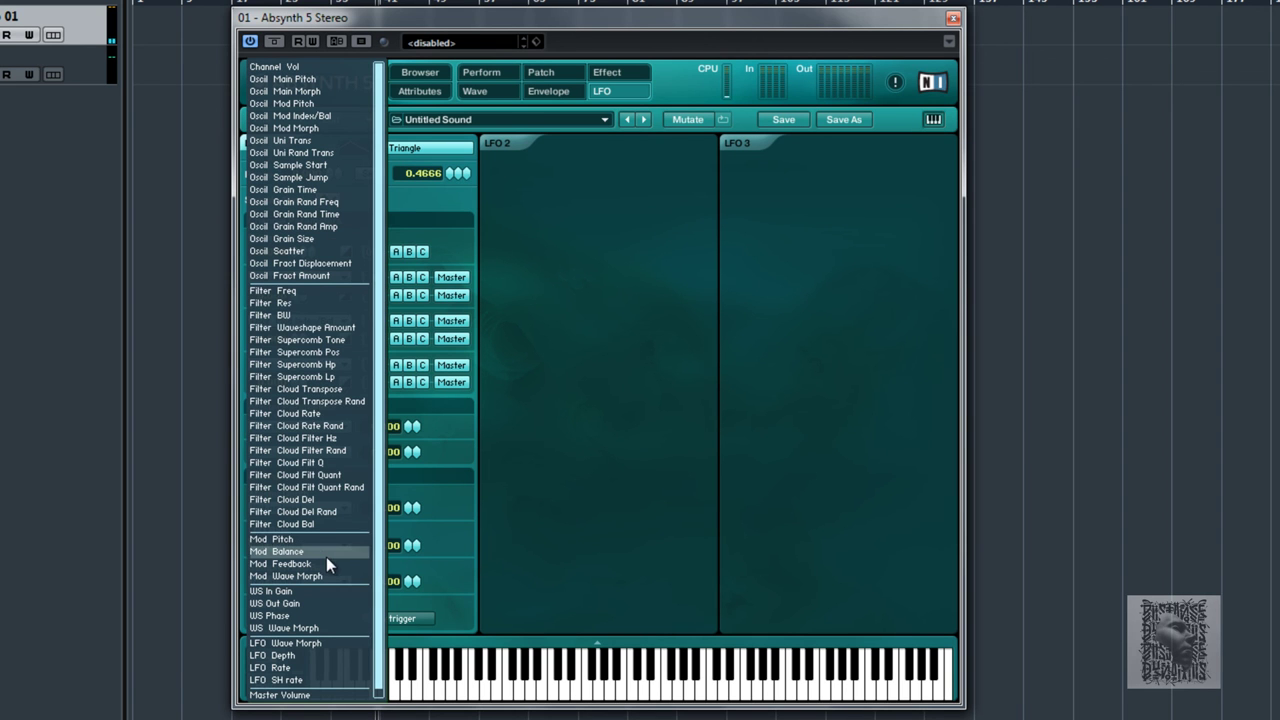
{"action": "left_click", "coordinate": [291, 290]}
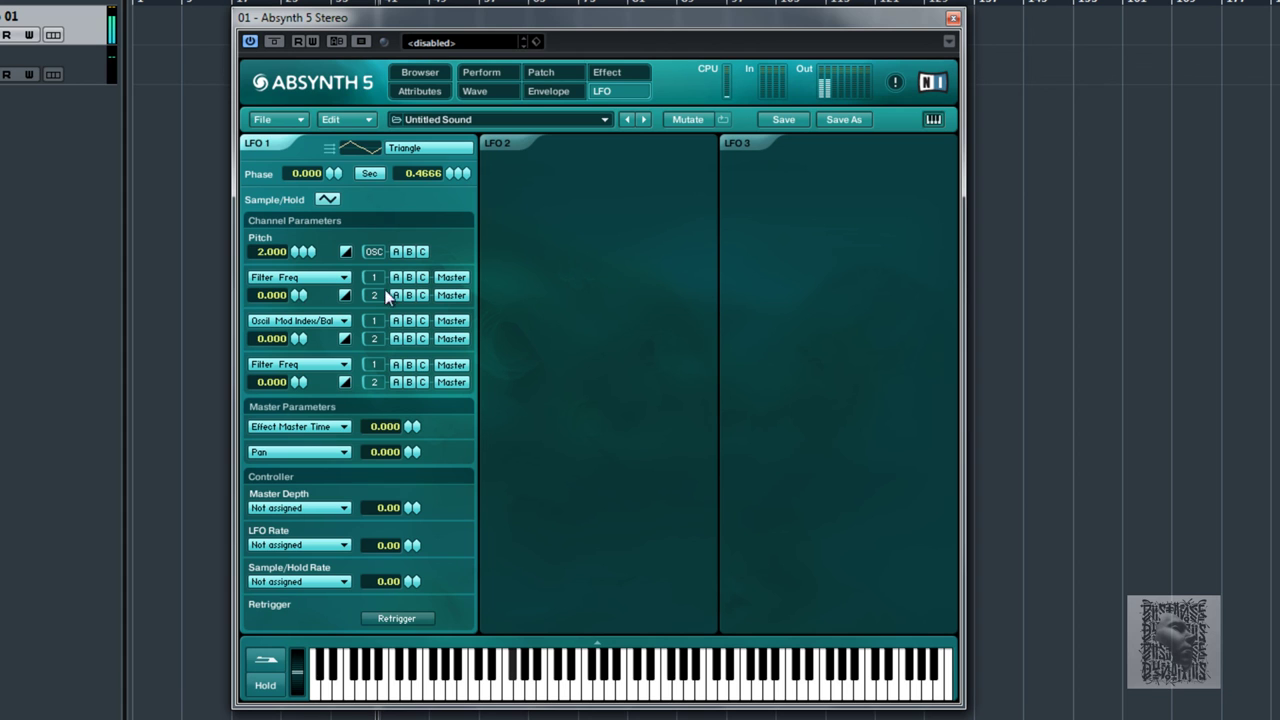
Set LFO 1's first Filter Freq depth to 87 and its rate to 0.1622 seconds
{"action": "left_click_drag", "start_coordinate": [298, 295], "coordinate": [341, 194]}
{"action": "left_click_drag", "start_coordinate": [298, 295], "coordinate": [295, 305]}
{"action": "left_click_drag", "start_coordinate": [453, 174], "coordinate": [455, 158]}
{"action": "left_click_drag", "start_coordinate": [455, 104], "coordinate": [457, 171]}
Create a new Filter A1 Res envelope and lower its second breakpoint, placing it at about 0.625 seconds
{"action": "left_click", "coordinate": [549, 91]}
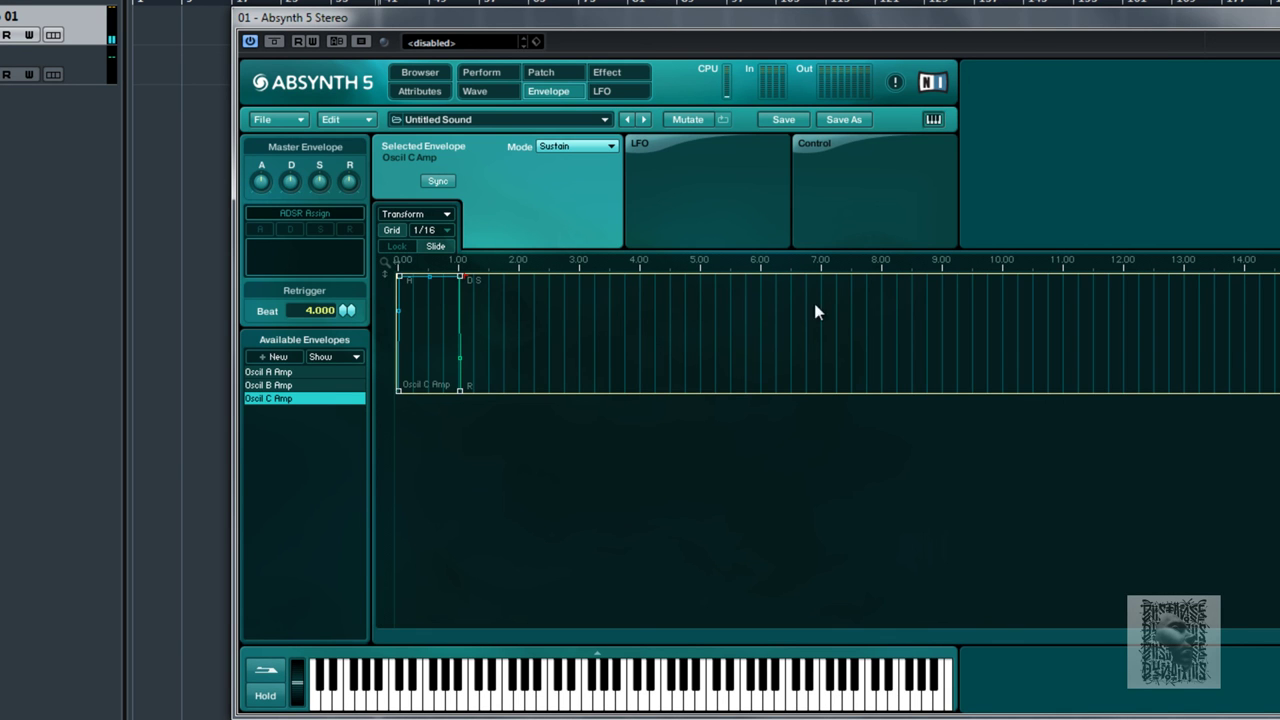
{"action": "left_click", "coordinate": [568, 76]}
{"action": "left_click", "coordinate": [612, 92]}
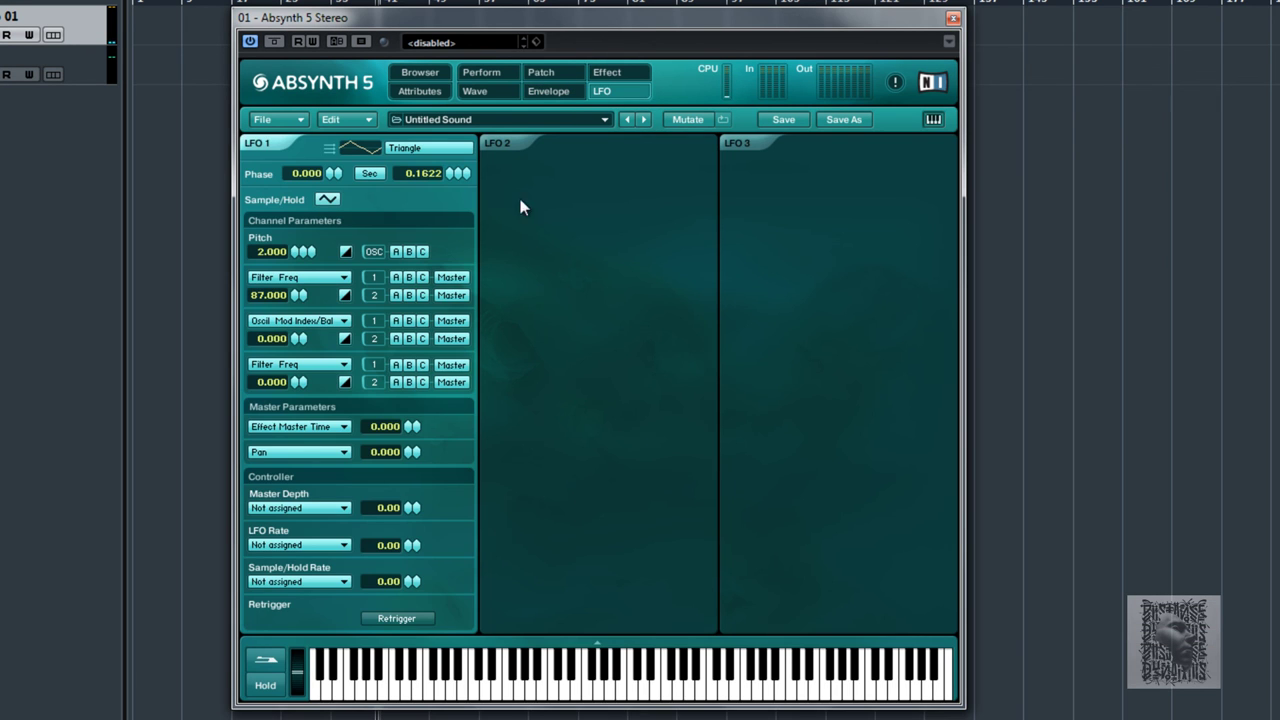
{"action": "left_click", "coordinate": [549, 91]}
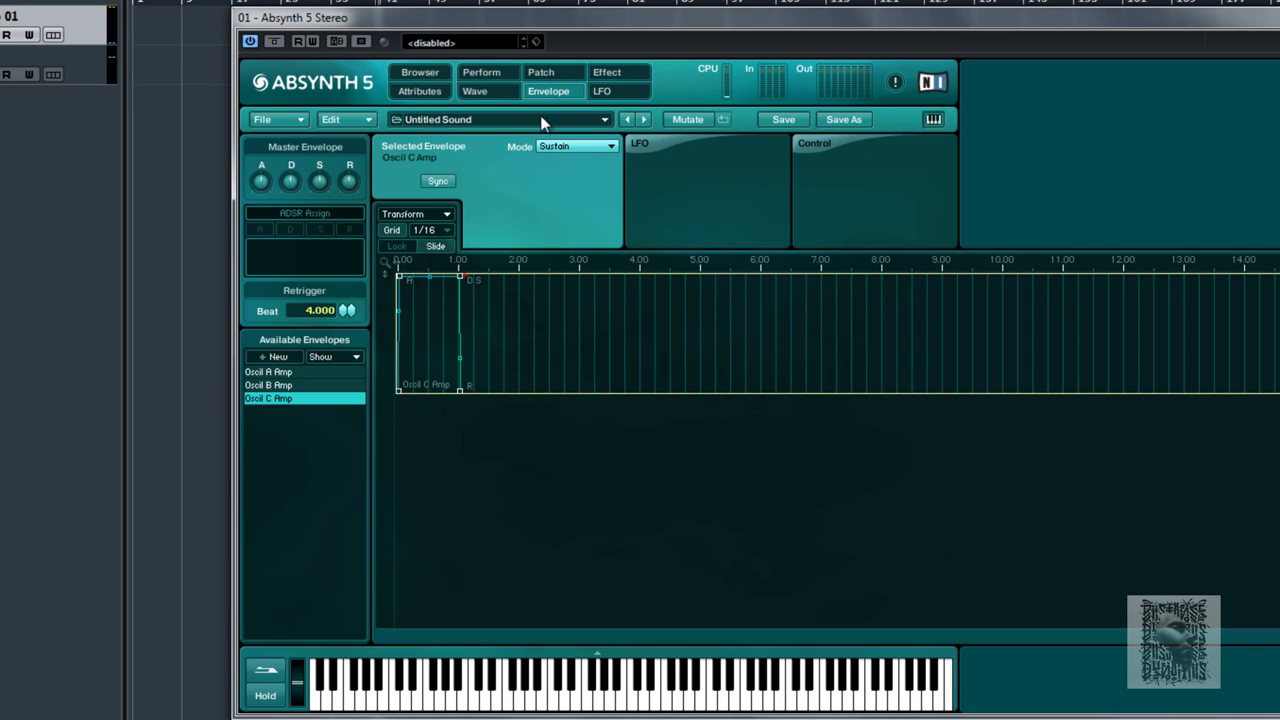
{"action": "left_click", "coordinate": [278, 357]}
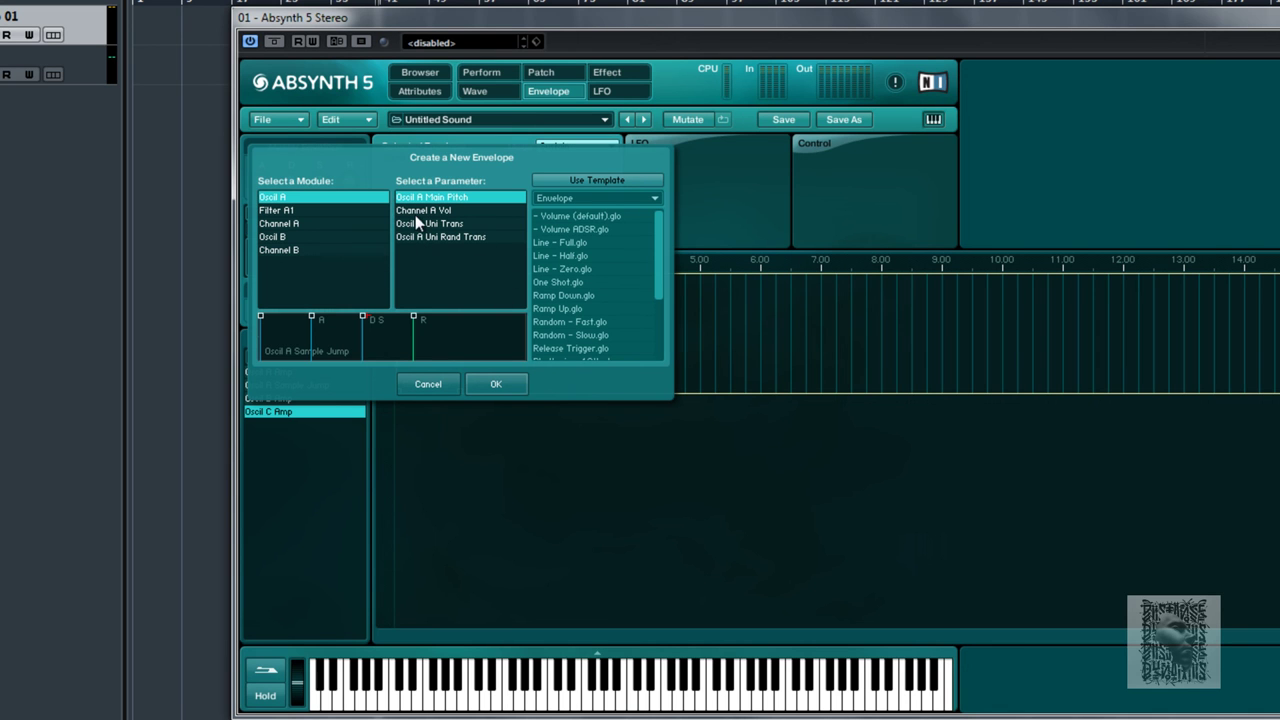
{"action": "left_click", "coordinate": [287, 212]}
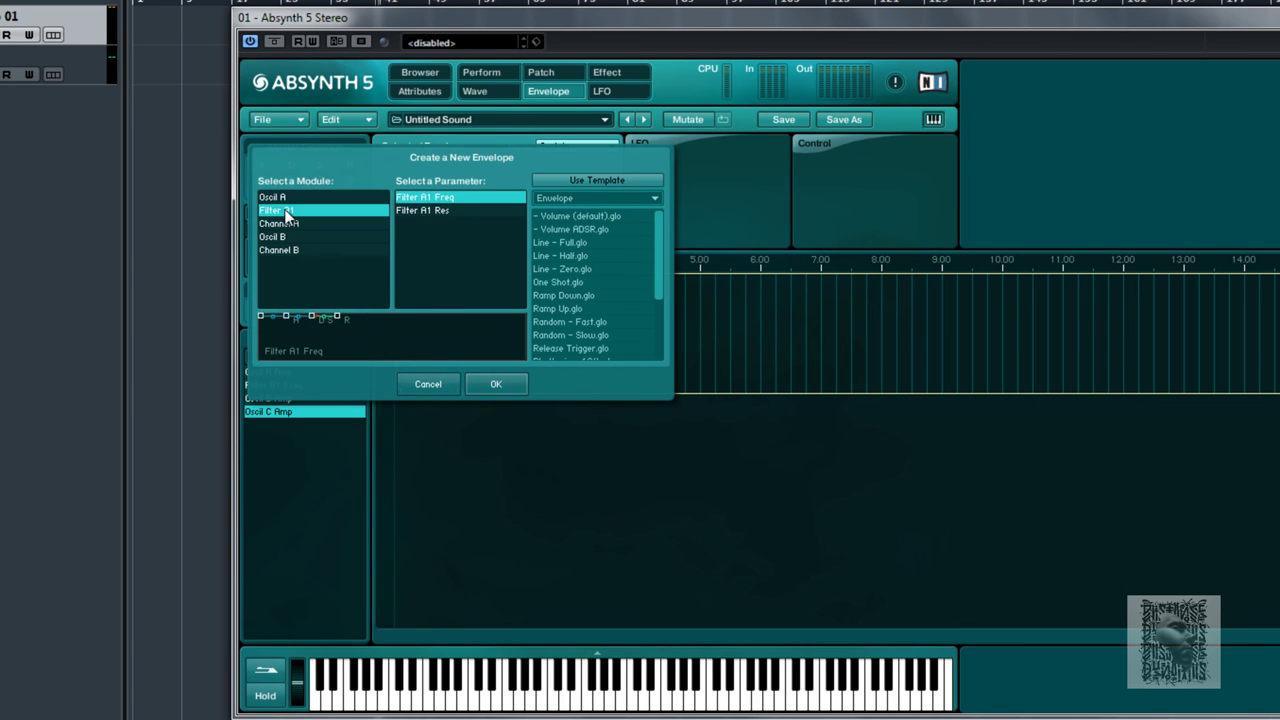
{"action": "left_click", "coordinate": [441, 210]}
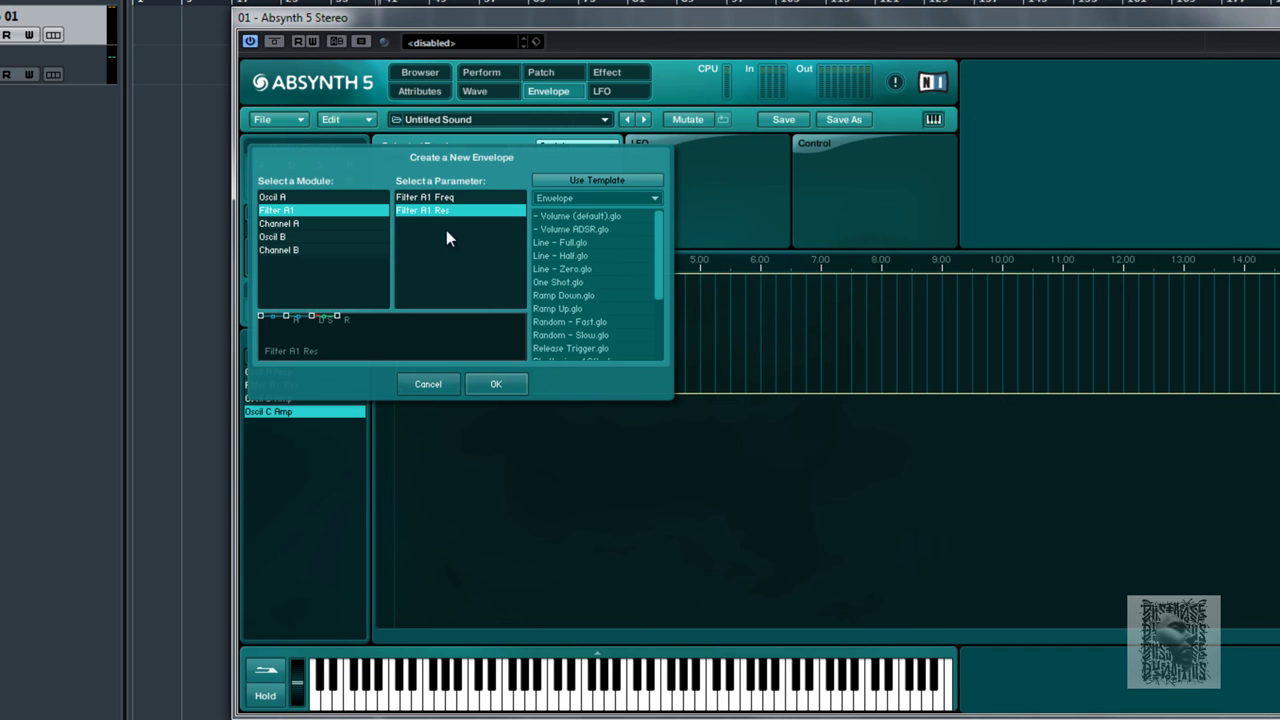
{"action": "left_click", "coordinate": [497, 385]}
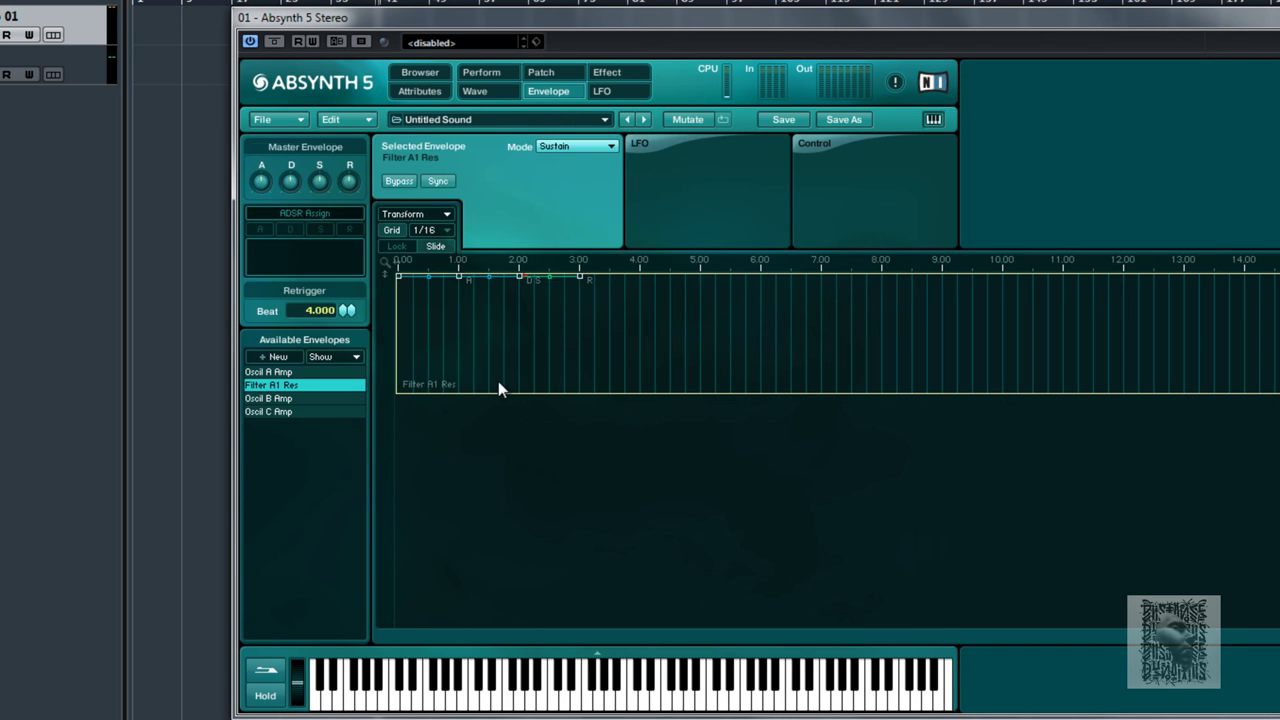
{"action": "left_click_drag", "start_coordinate": [457, 280], "coordinate": [474, 344]}
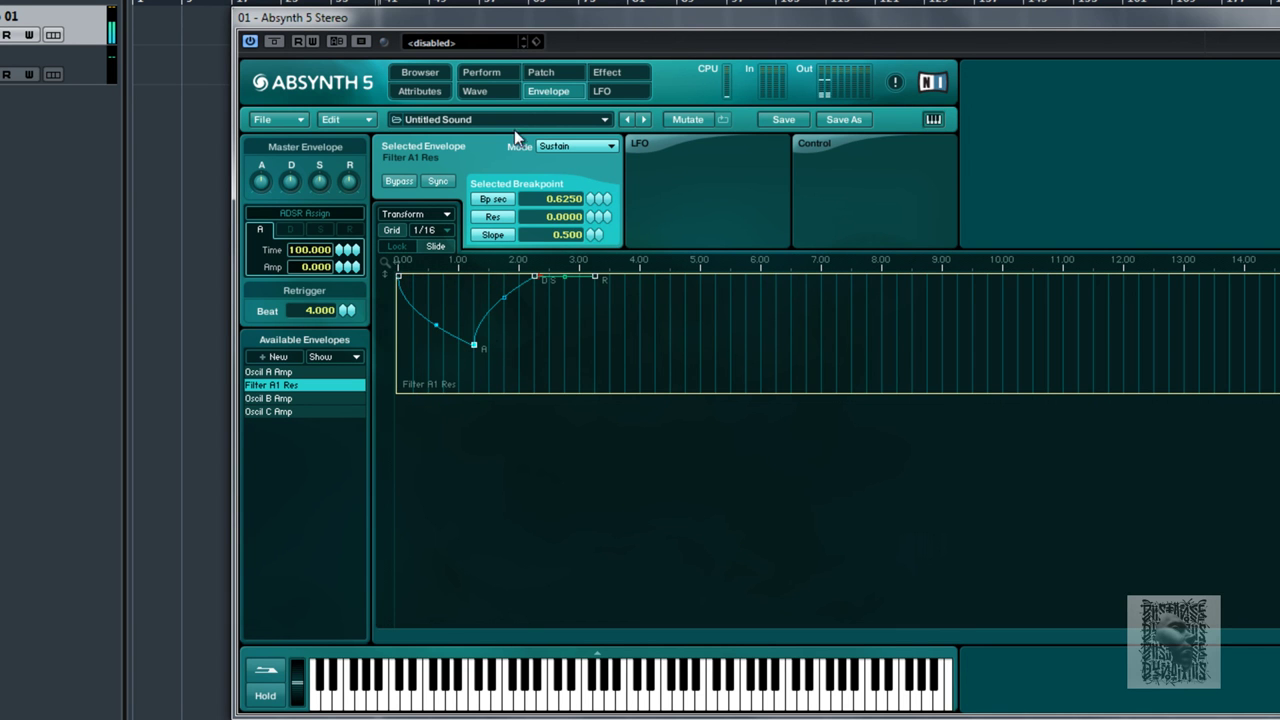
Discard the current patch and start a new sound
{"action": "left_click", "coordinate": [606, 72]}
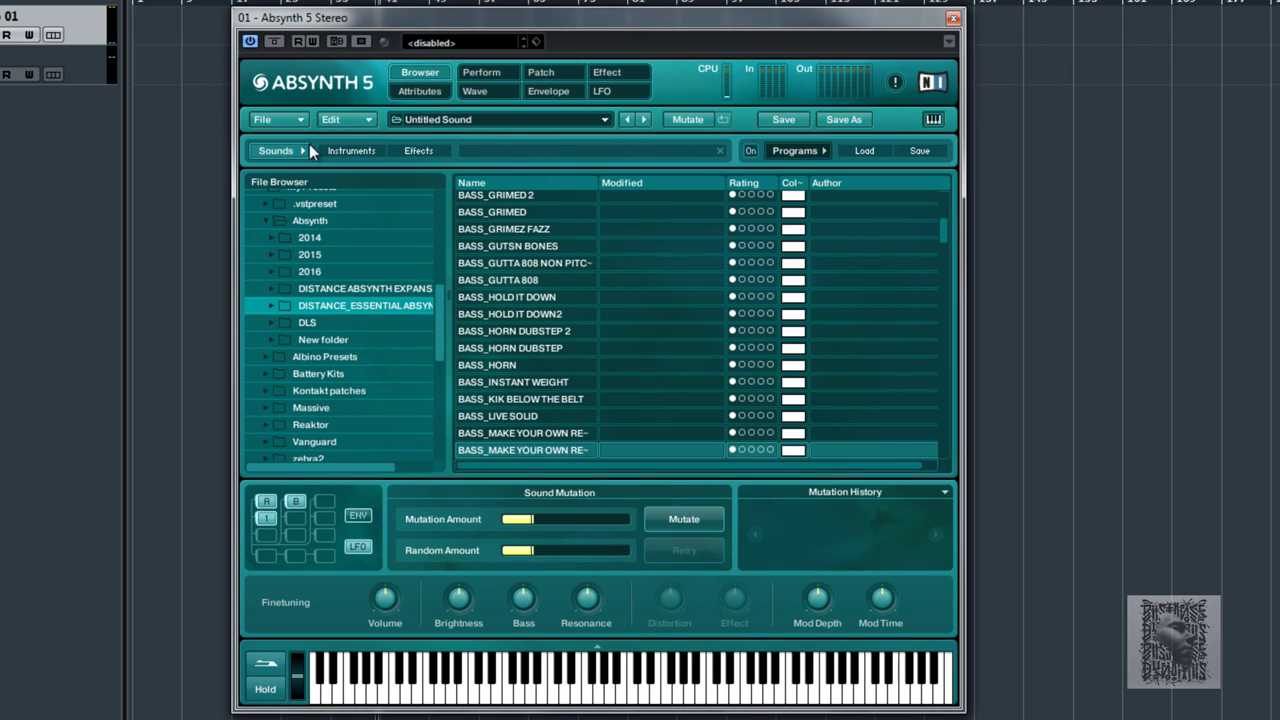
{"action": "left_click", "coordinate": [285, 121]}
{"action": "left_click", "coordinate": [290, 121]}
{"action": "left_click", "coordinate": [284, 122]}
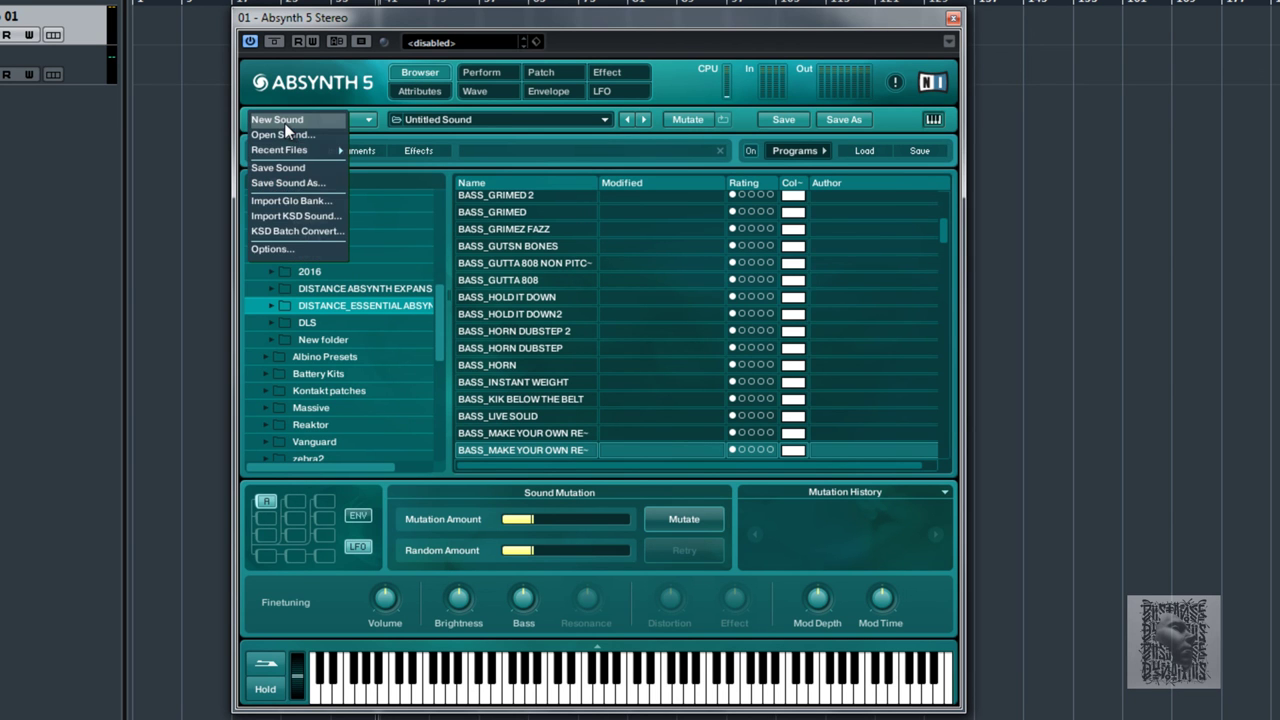
{"action": "left_click", "coordinate": [291, 123]}
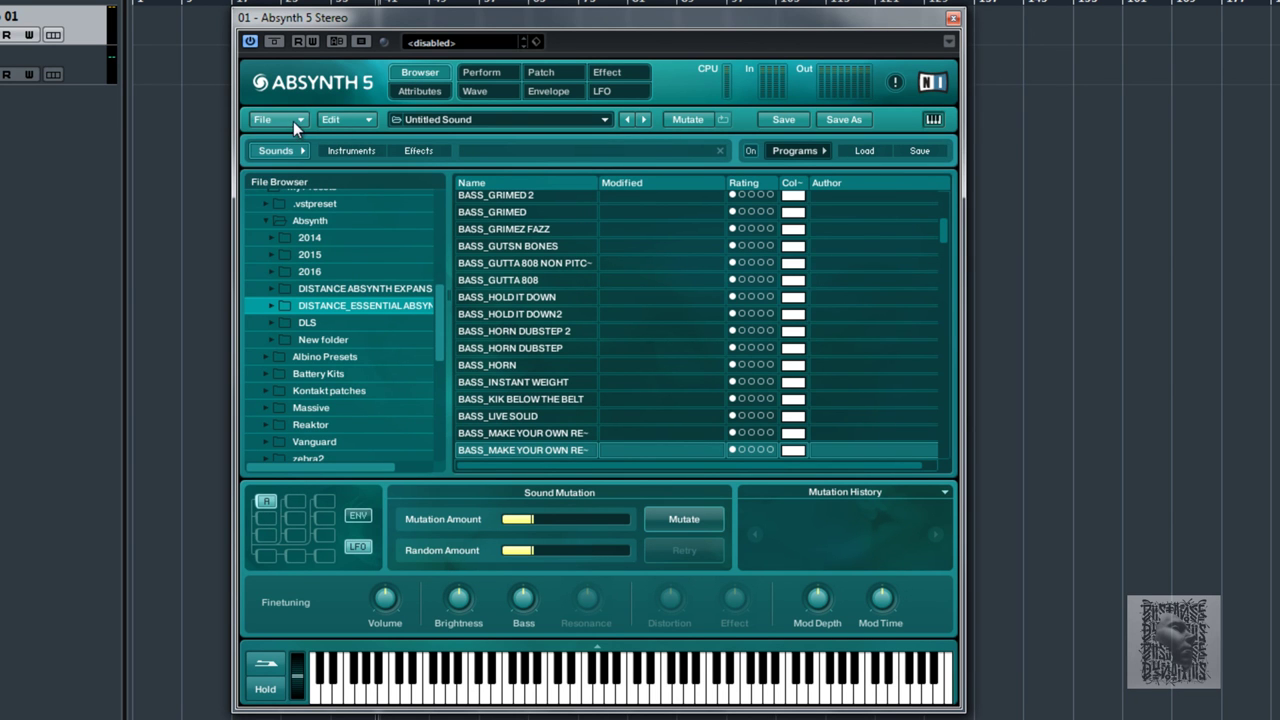
Change oscillator A's type to Sample on the Patch page
{"action": "left_click", "coordinate": [543, 76]}
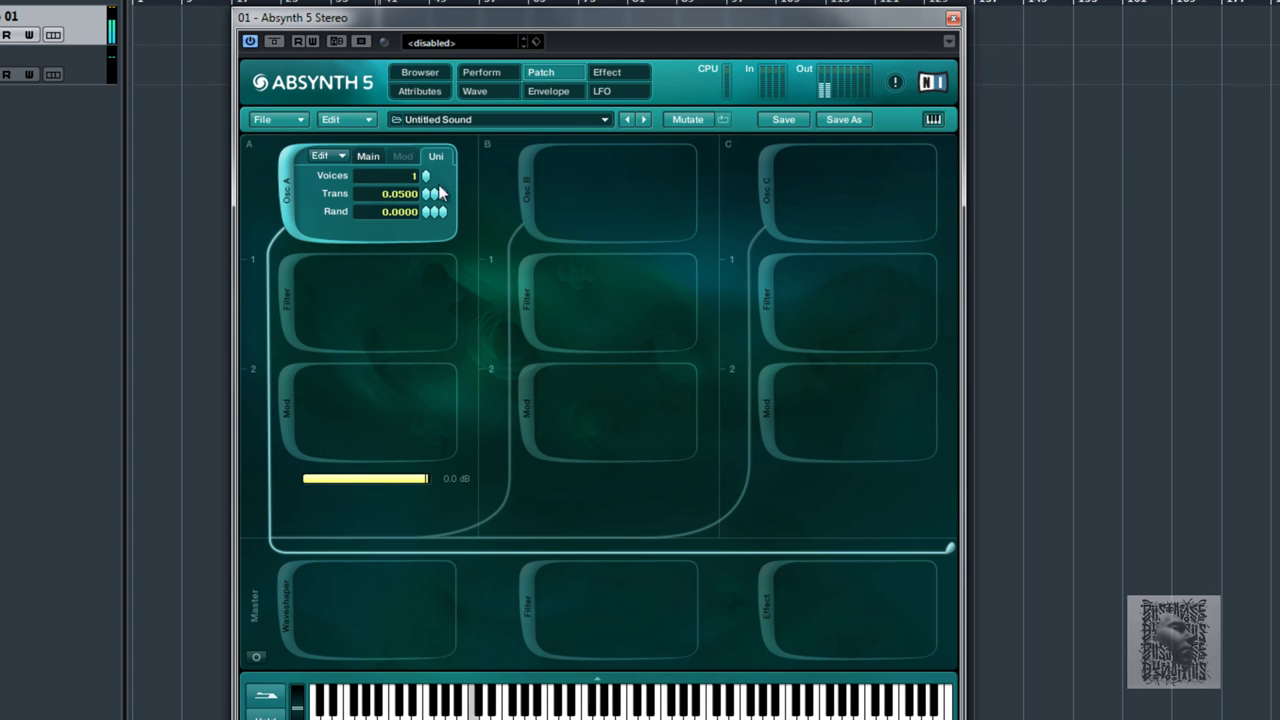
{"action": "left_click", "coordinate": [360, 156]}
{"action": "left_click", "coordinate": [431, 181]}
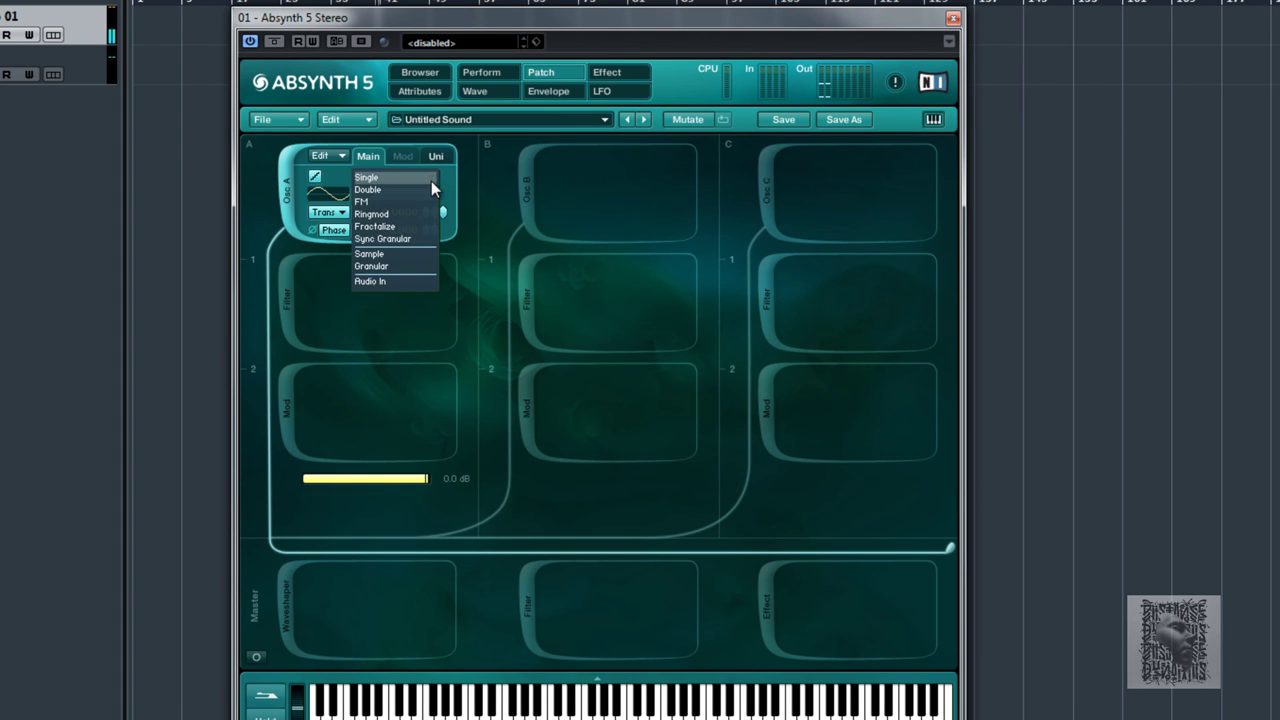
{"action": "left_click", "coordinate": [400, 254]}
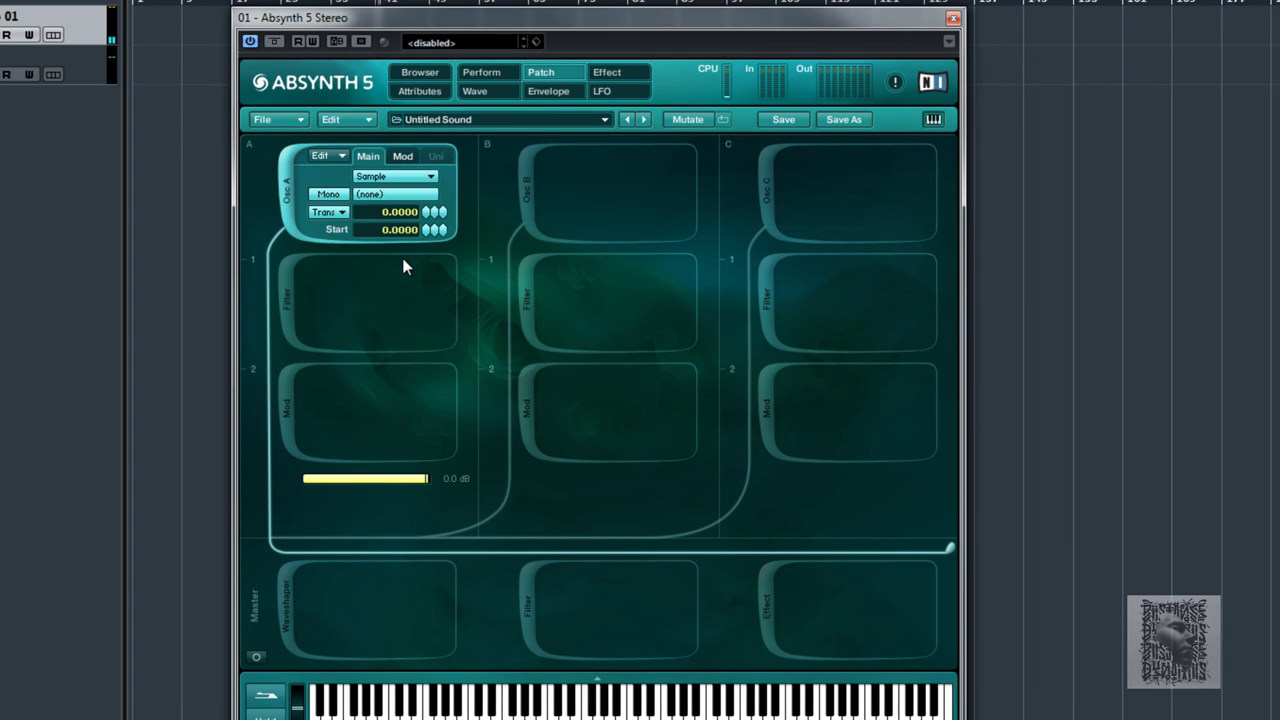
{"action": "left_click", "coordinate": [411, 195]}
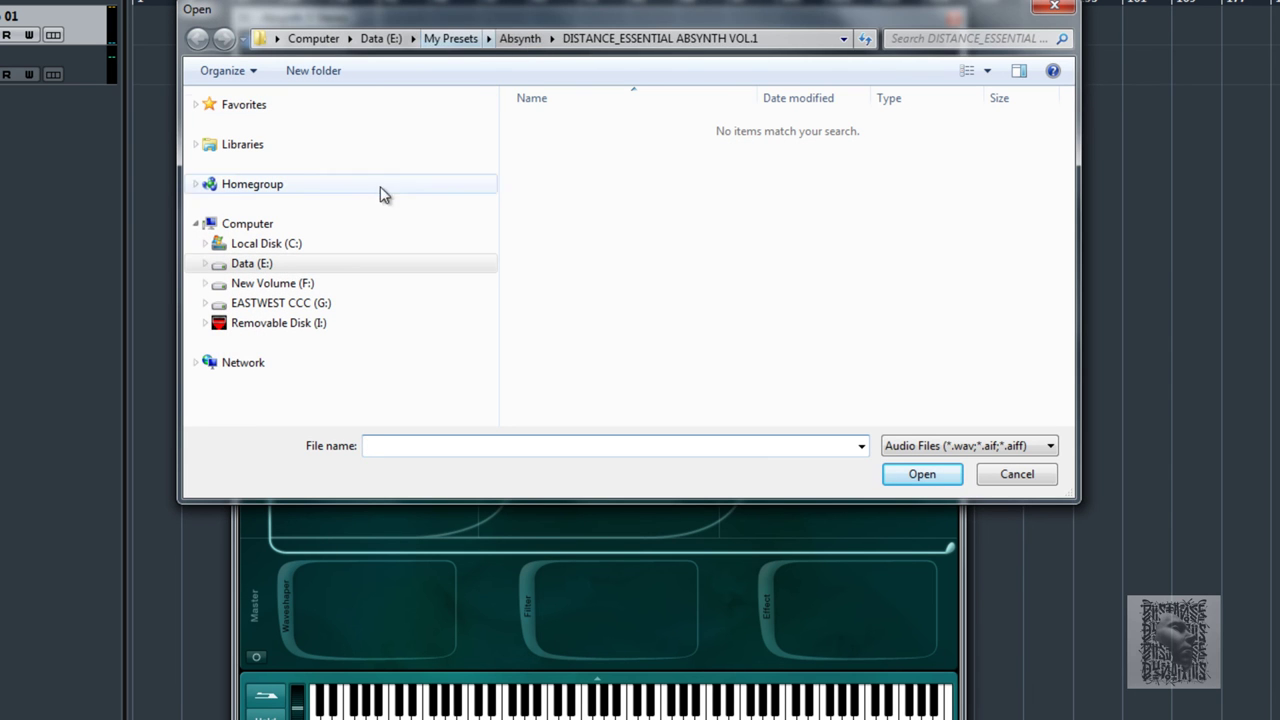
{"action": "left_click", "coordinate": [280, 262]}
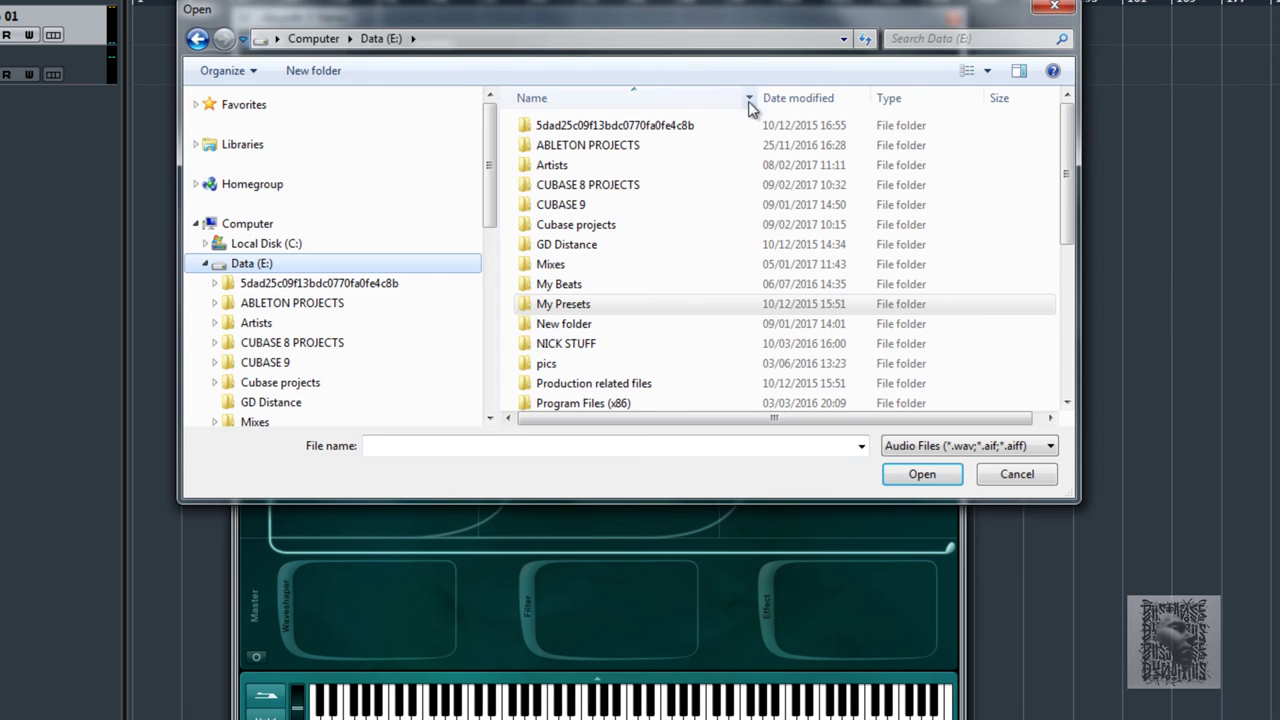
{"action": "left_click", "coordinate": [1054, 7]}
Load 140 HIPDRUMS6 into oscillator A from the Samples > 2016 SOUNDS > 140 LOOPS folder on the Data (E:) drive
{"action": "left_click", "coordinate": [411, 196]}
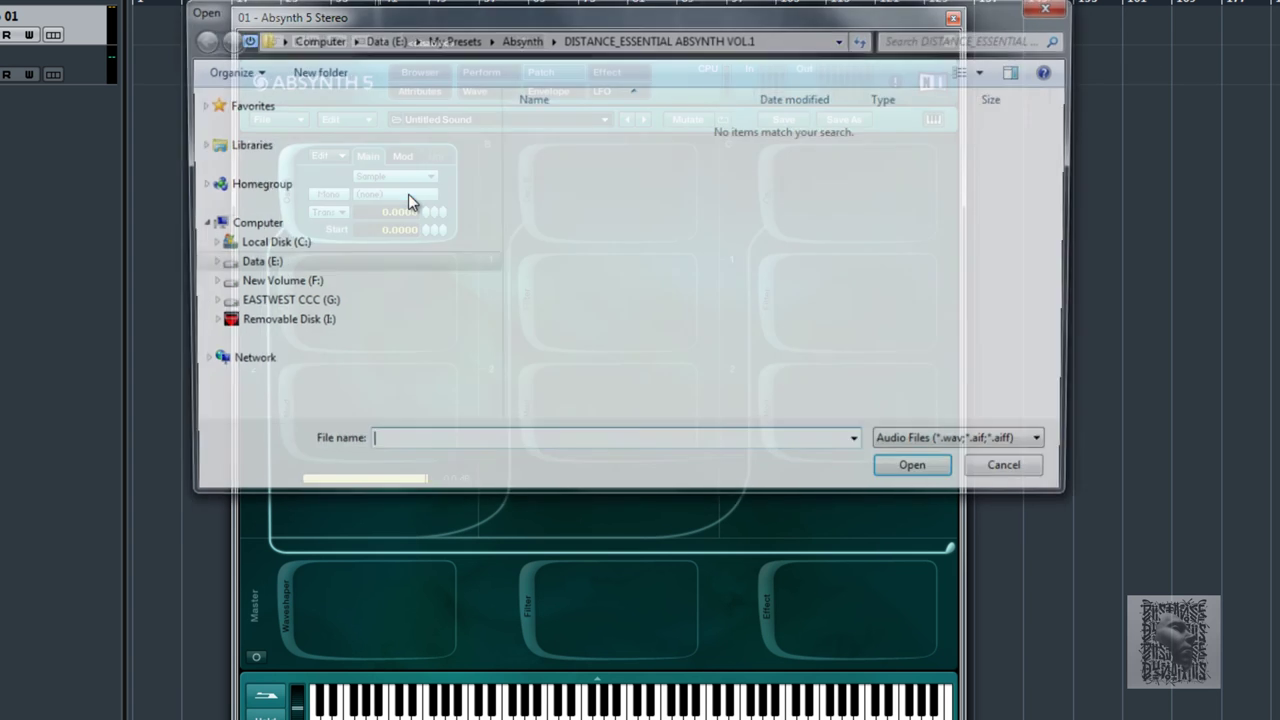
{"action": "left_click", "coordinate": [251, 263]}
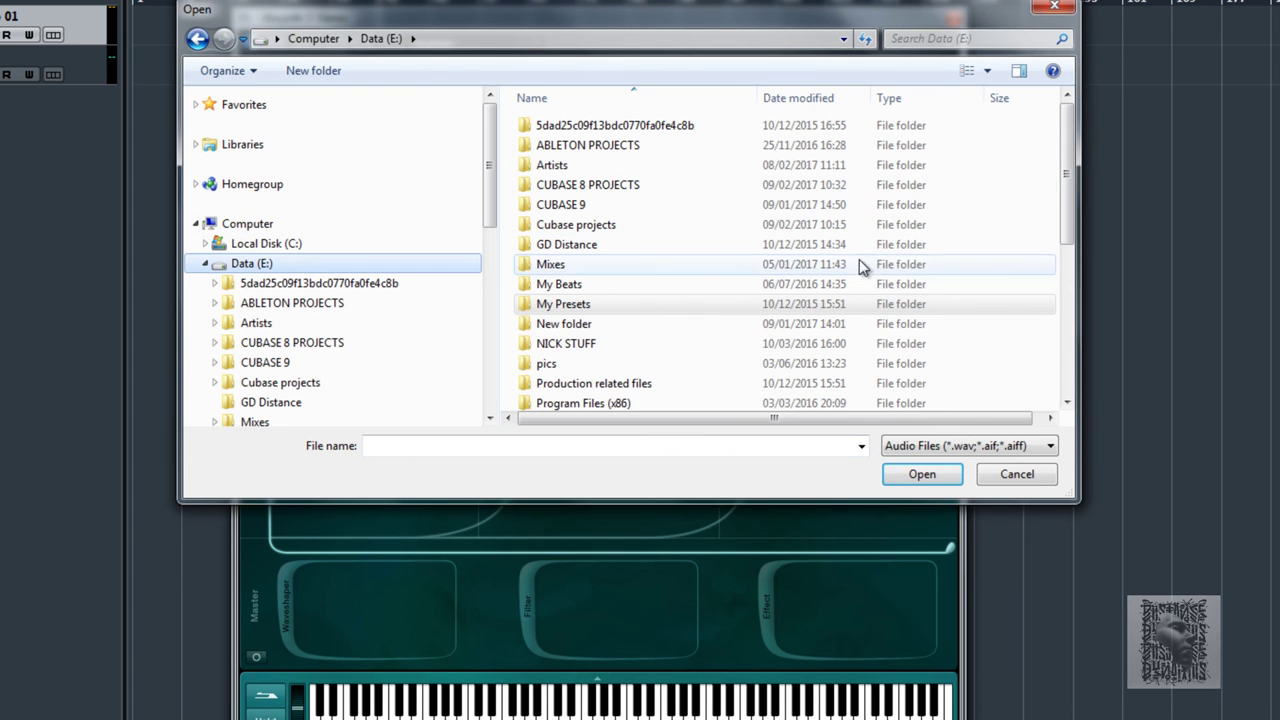
{"action": "left_click_drag", "start_coordinate": [1069, 152], "coordinate": [1062, 244]}
{"action": "left_click", "coordinate": [560, 280]}
{"action": "double_click", "coordinate": [563, 284]}
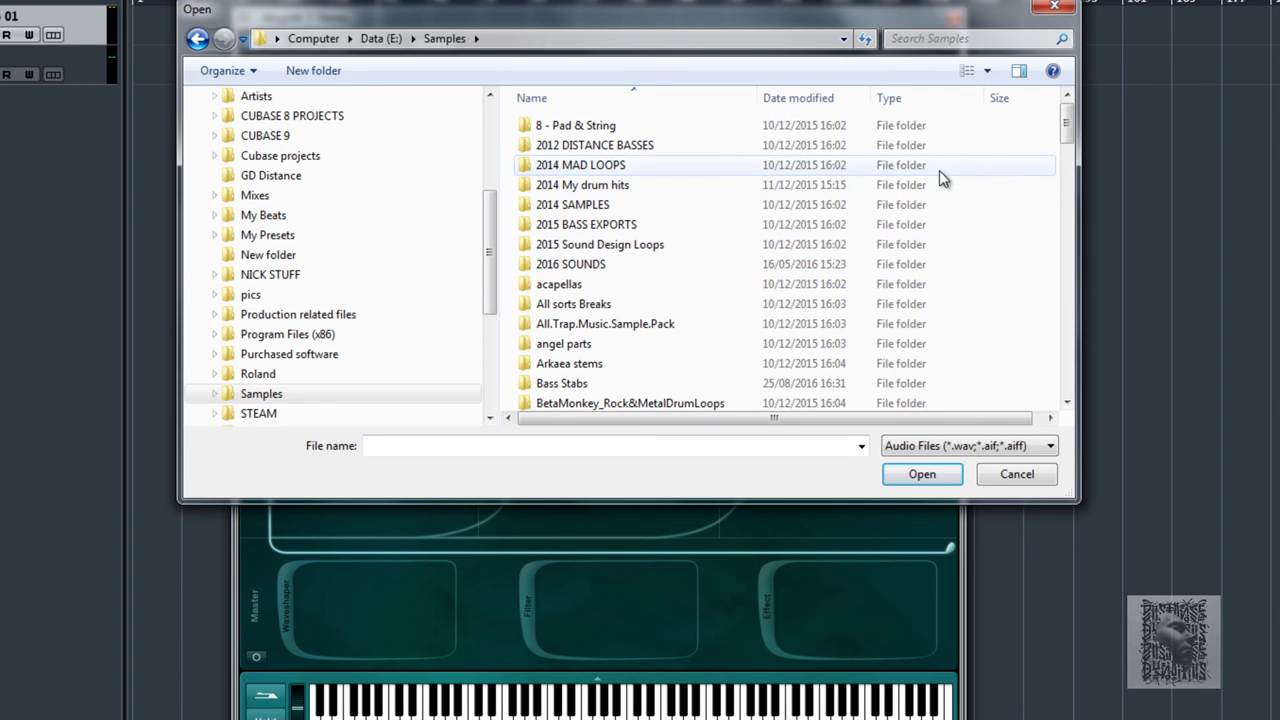
{"action": "double_click", "coordinate": [566, 264]}
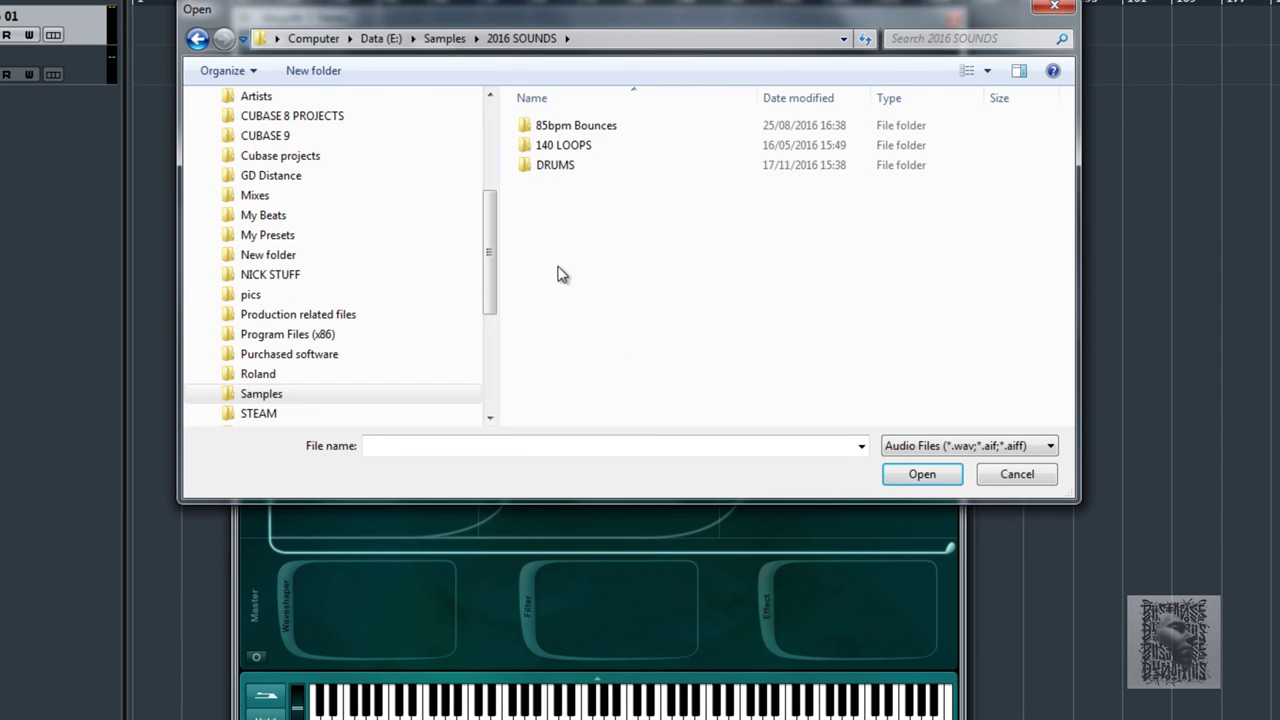
{"action": "double_click", "coordinate": [580, 147]}
{"action": "left_click", "coordinate": [590, 225]}
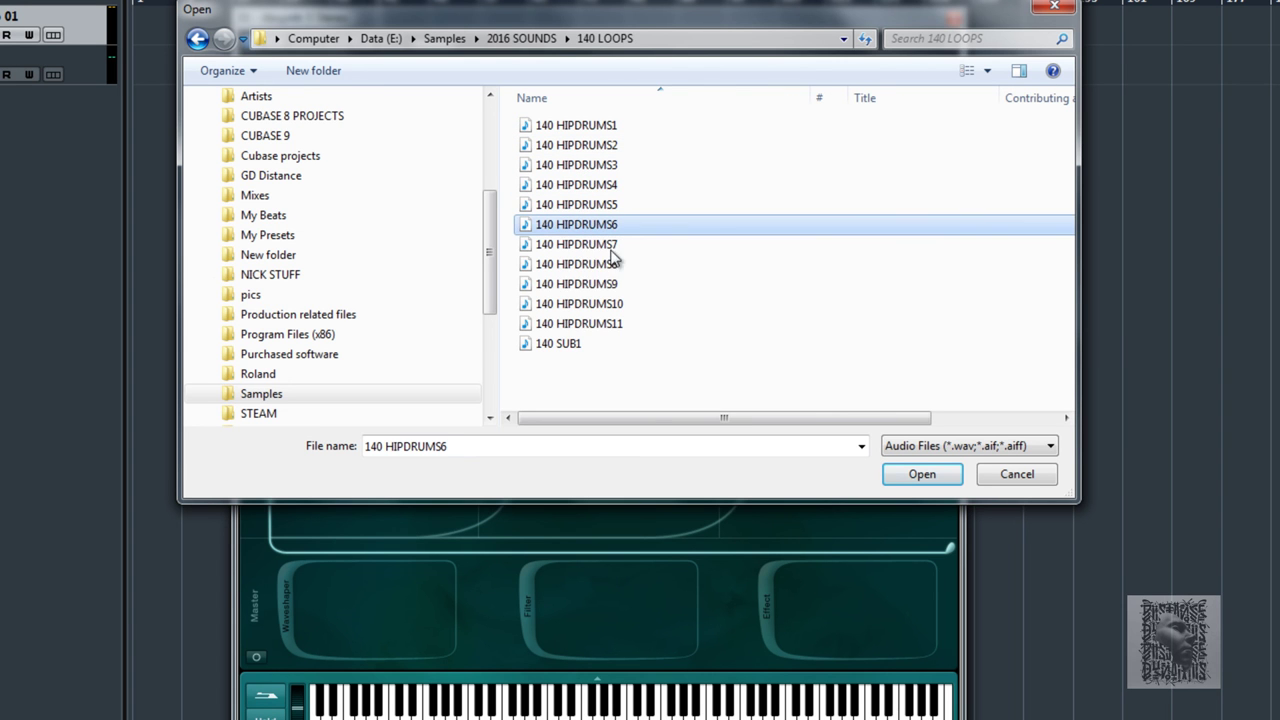
{"action": "left_click", "coordinate": [925, 476]}
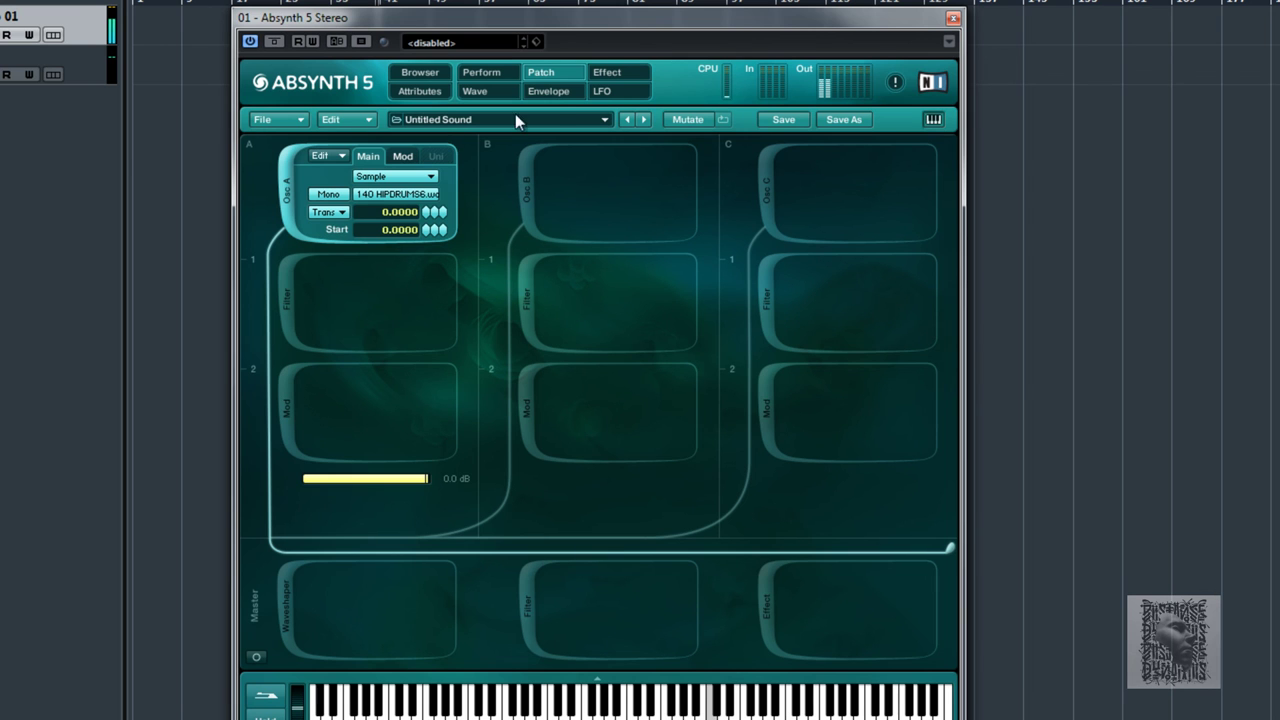
Switch off LFO 1 and return to the Patch page
{"action": "left_click", "coordinate": [601, 91]}
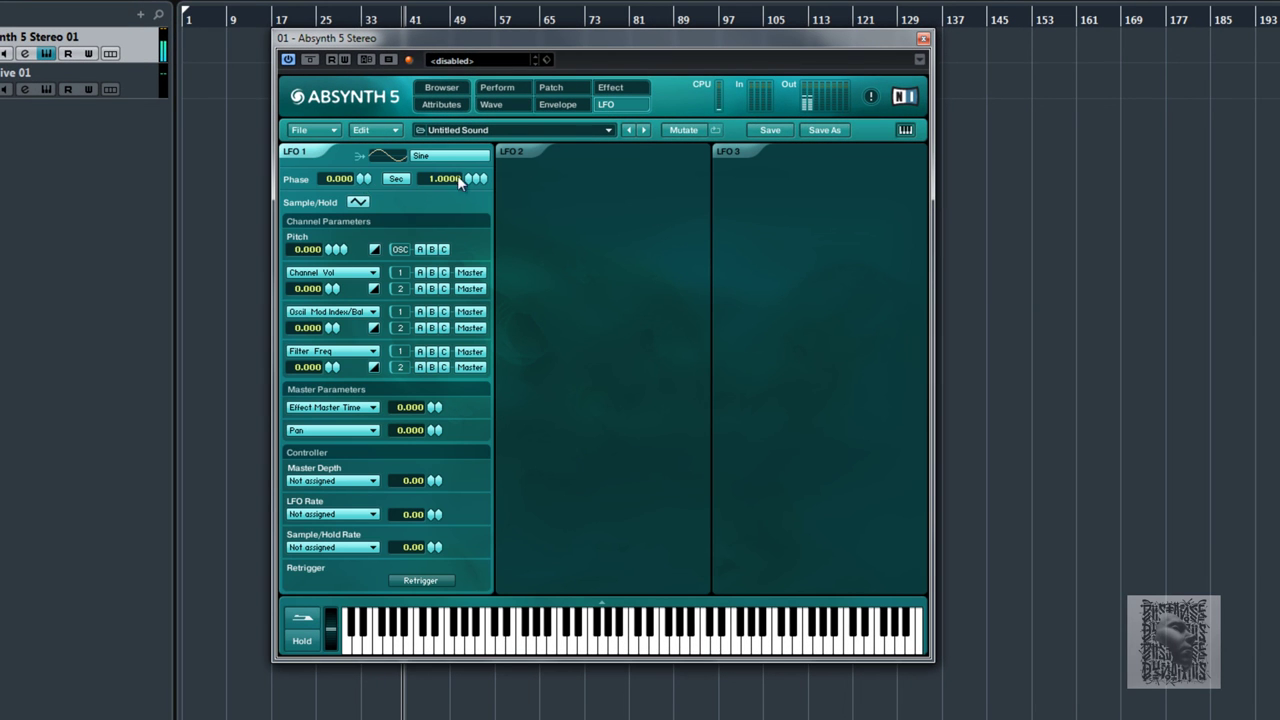
{"action": "left_click", "coordinate": [296, 151]}
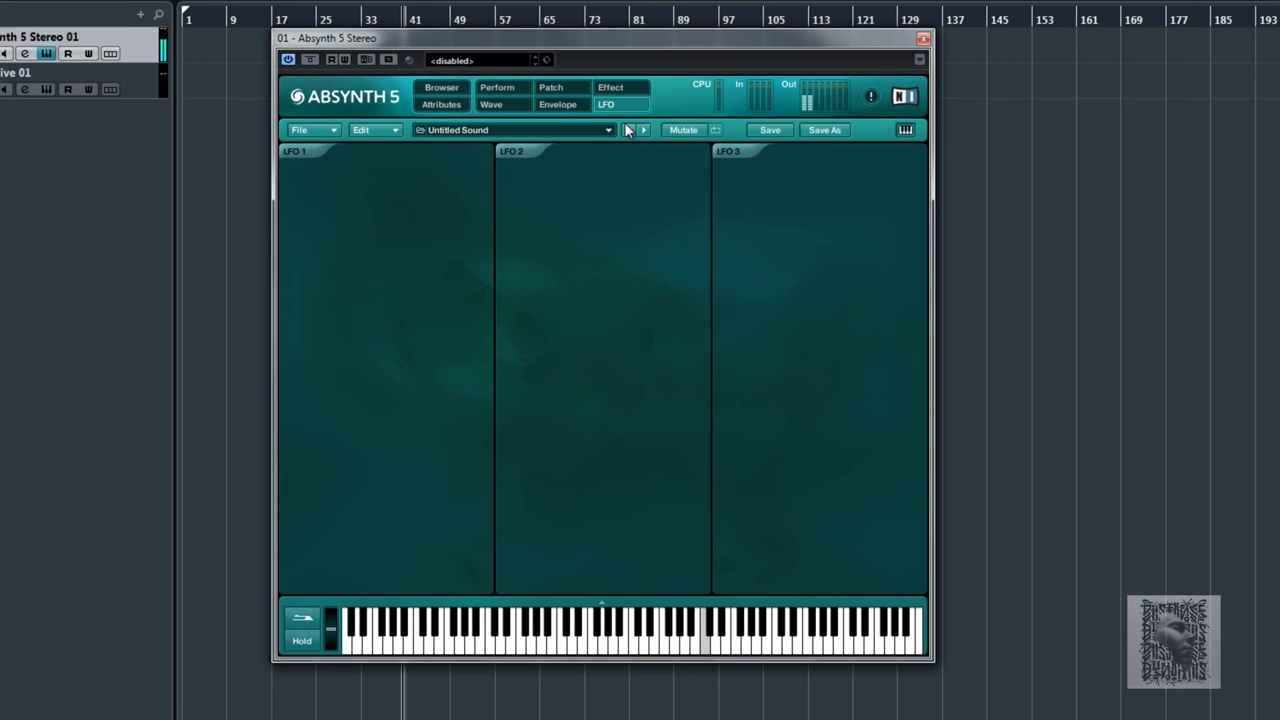
{"action": "left_click", "coordinate": [575, 88]}
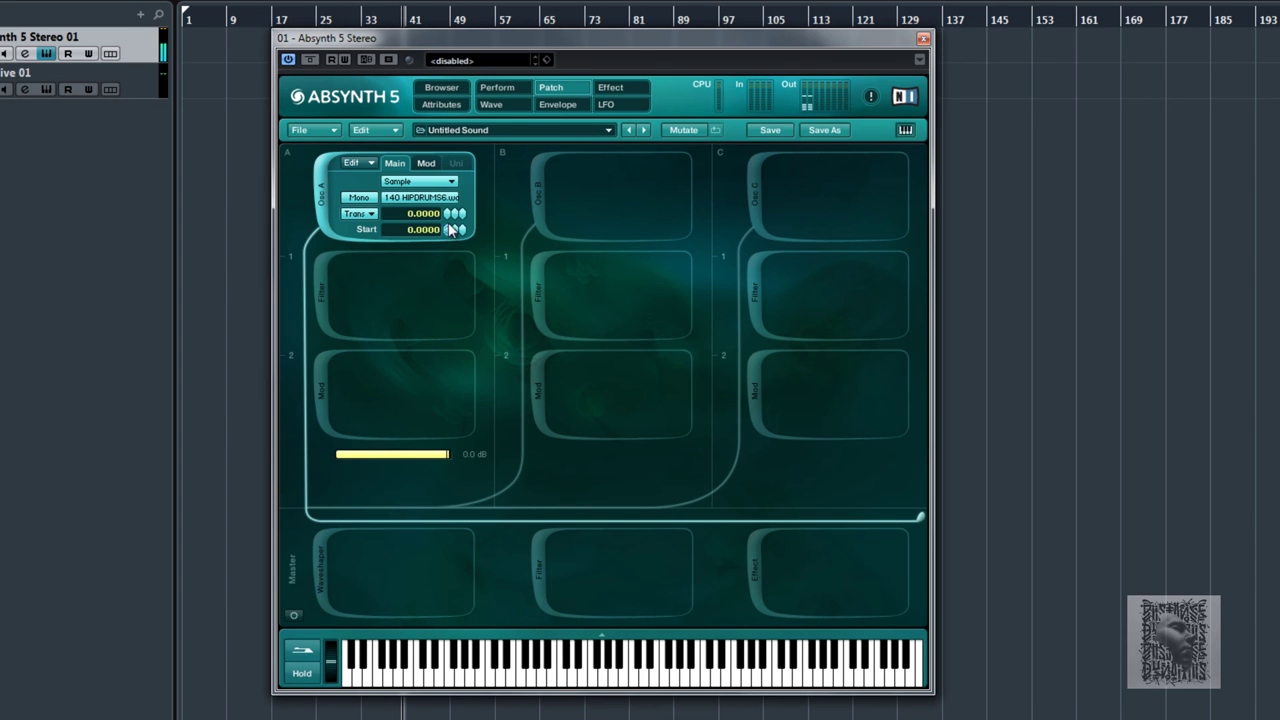
Replace oscillator A's sample with 140 HIPDRUMS4 from the 140 LOOPS folder
{"action": "scroll", "coordinate": [447, 231], "scroll_direction": "up", "scroll_amount": 5}
{"action": "left_click_drag", "start_coordinate": [445, 231], "coordinate": [444, 247]}
{"action": "left_click", "coordinate": [447, 199]}
{"action": "left_click", "coordinate": [578, 196]}
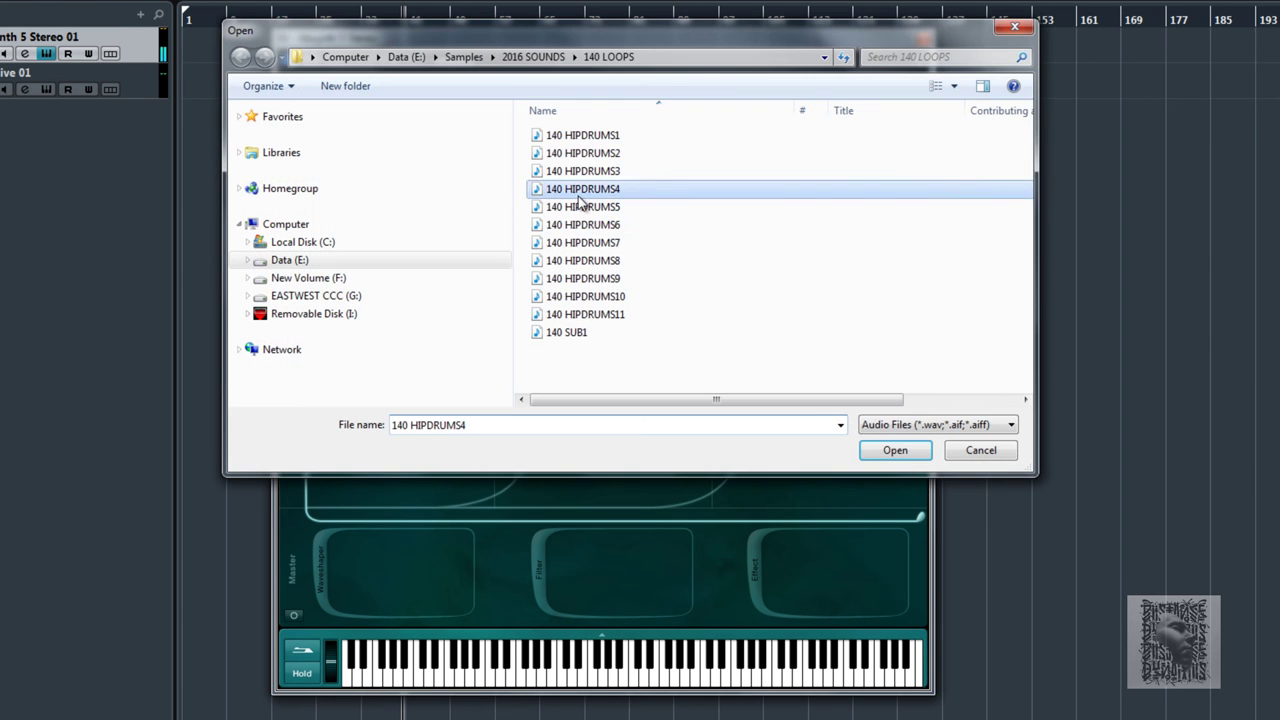
{"action": "double_click", "coordinate": [578, 196]}
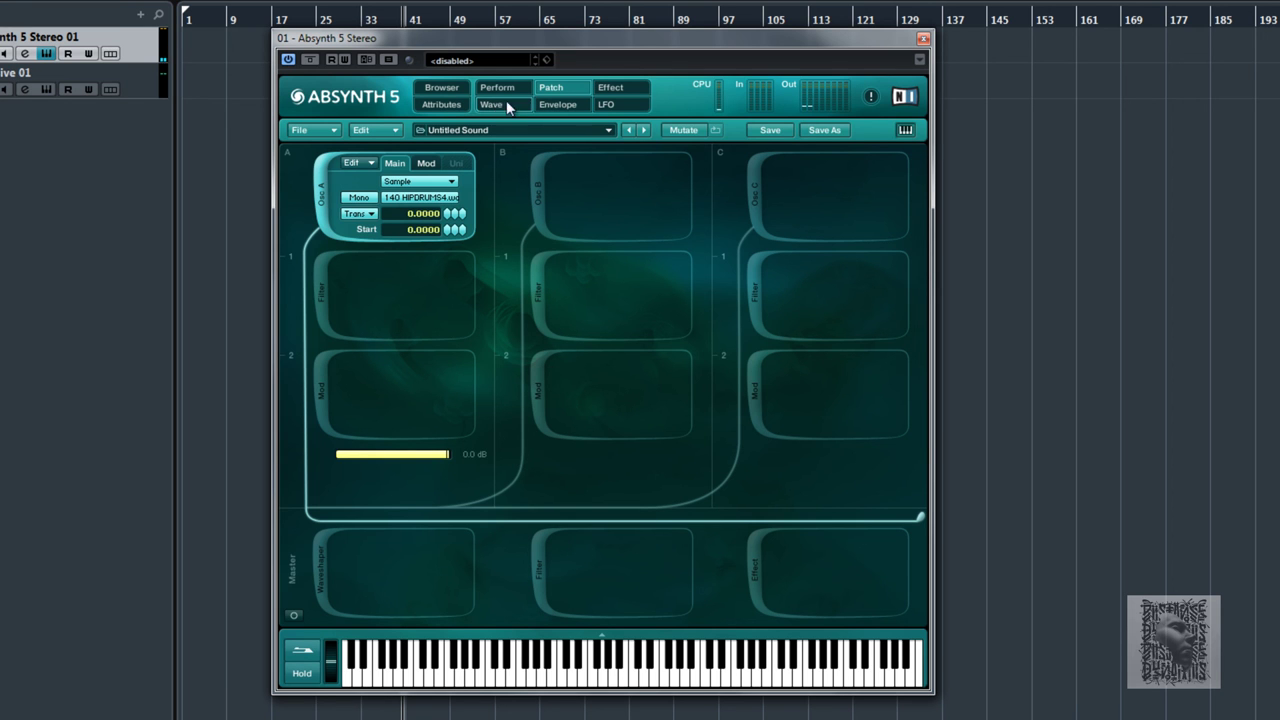
Create a new envelope for the Oscil A Sample Jump parameter
{"action": "left_click", "coordinate": [560, 105]}
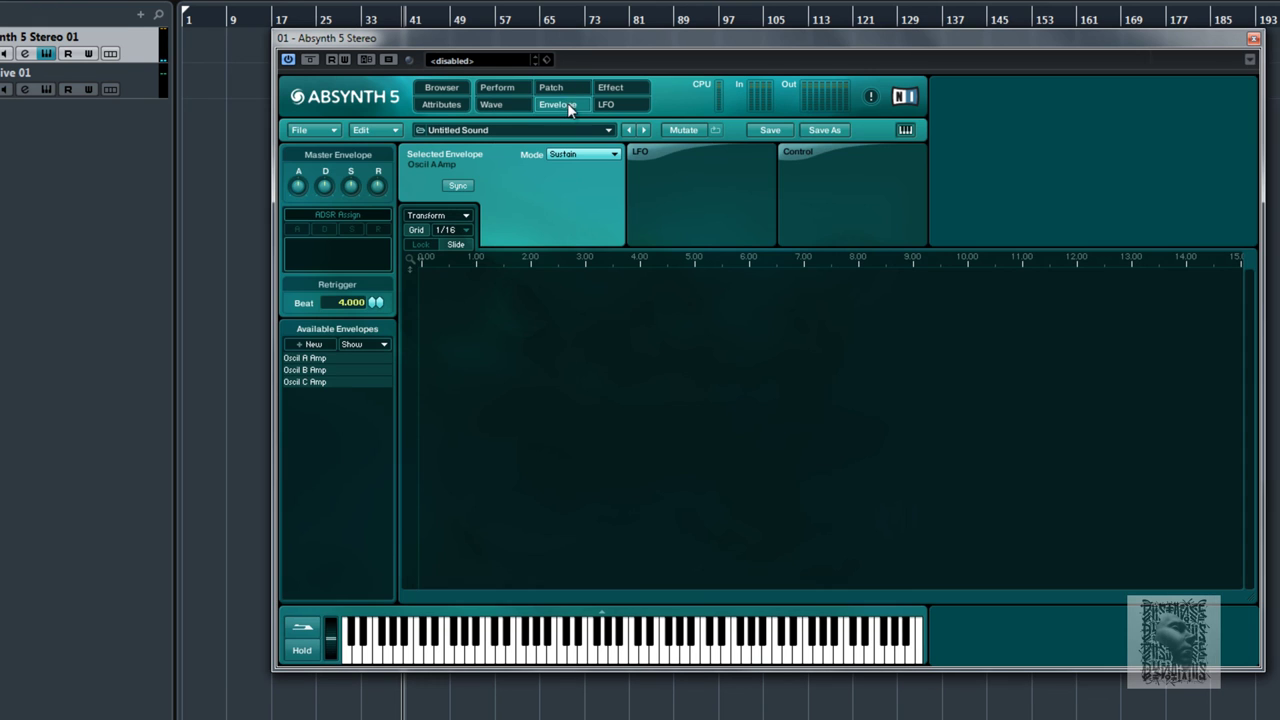
{"action": "left_click", "coordinate": [310, 344]}
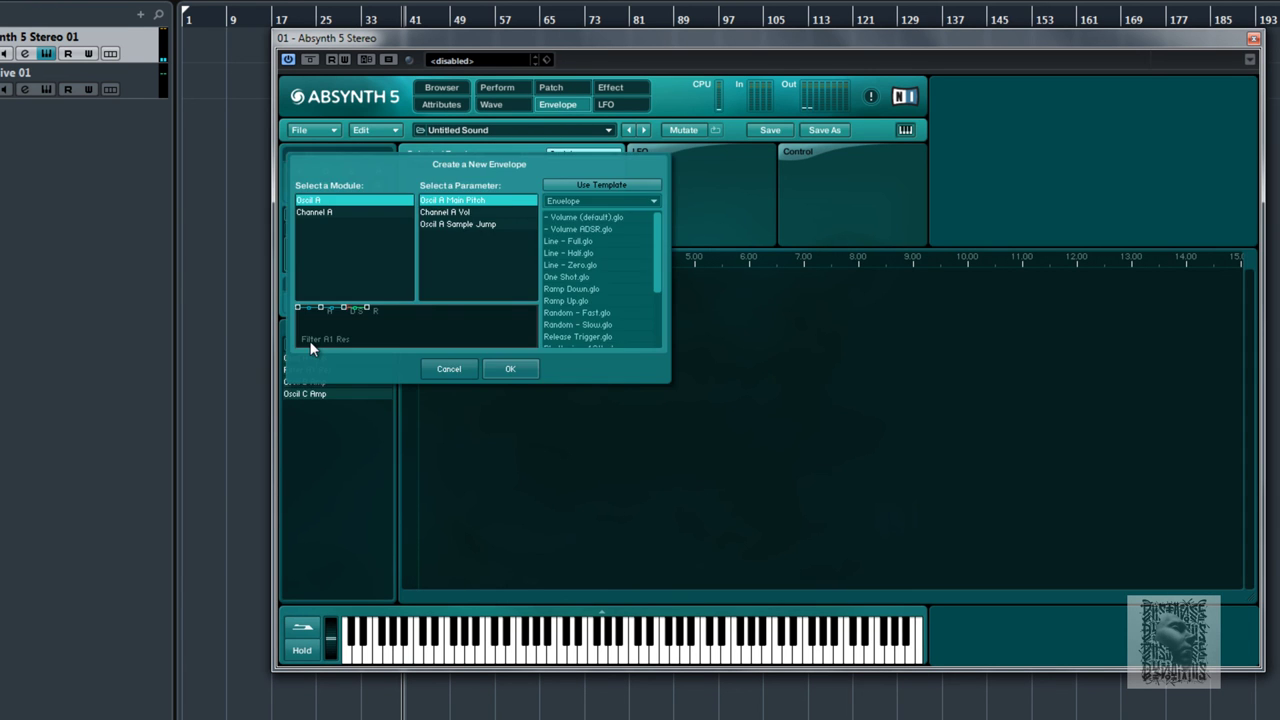
{"action": "left_click", "coordinate": [482, 225]}
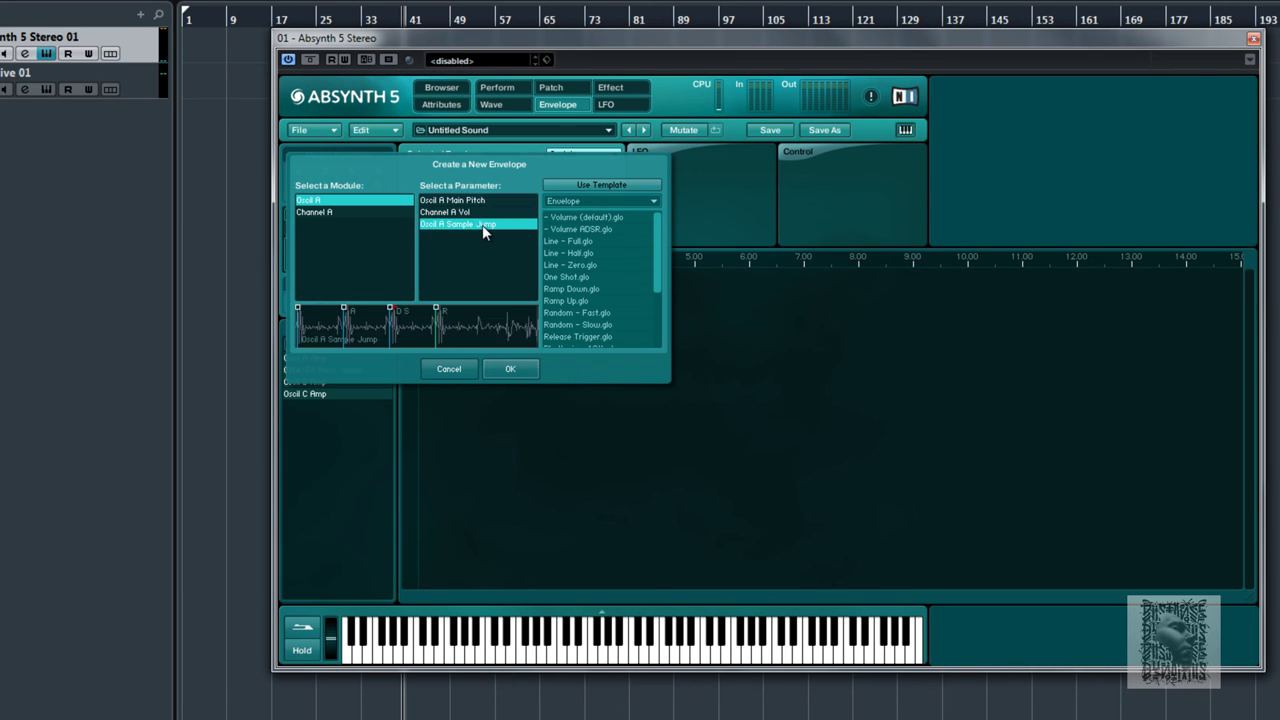
{"action": "left_click", "coordinate": [517, 368]}
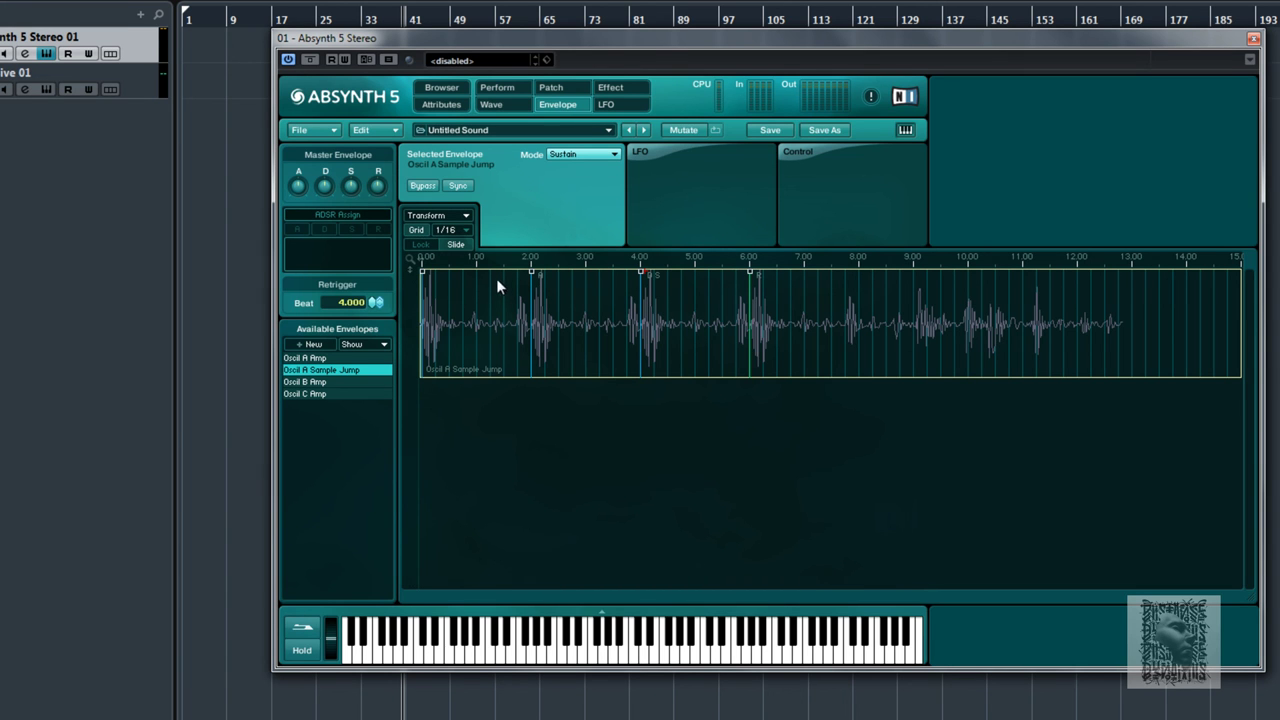
Add a breakpoint near 3.00 on the Oscil A Sample Jump envelope and set the 2.00 breakpoint's jump position to 57.4215 %
{"action": "left_click", "coordinate": [586, 279]}
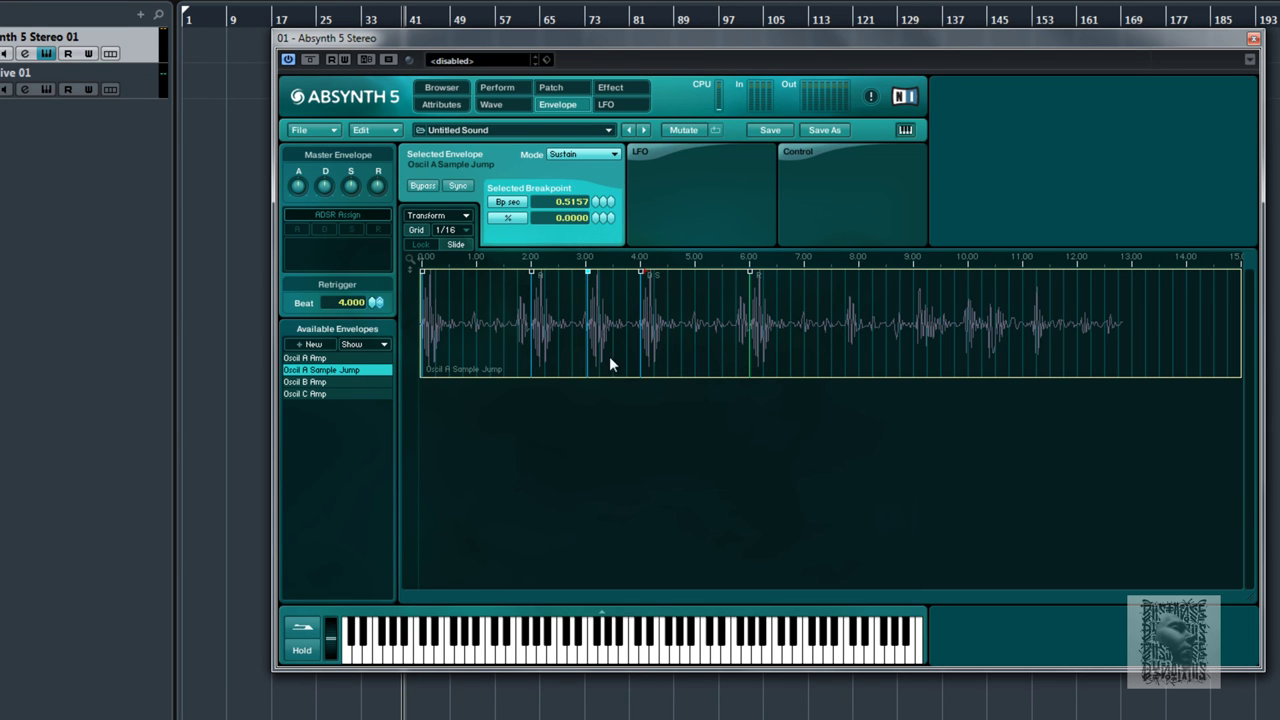
{"action": "left_click_drag", "start_coordinate": [552, 323], "coordinate": [386, 339]}
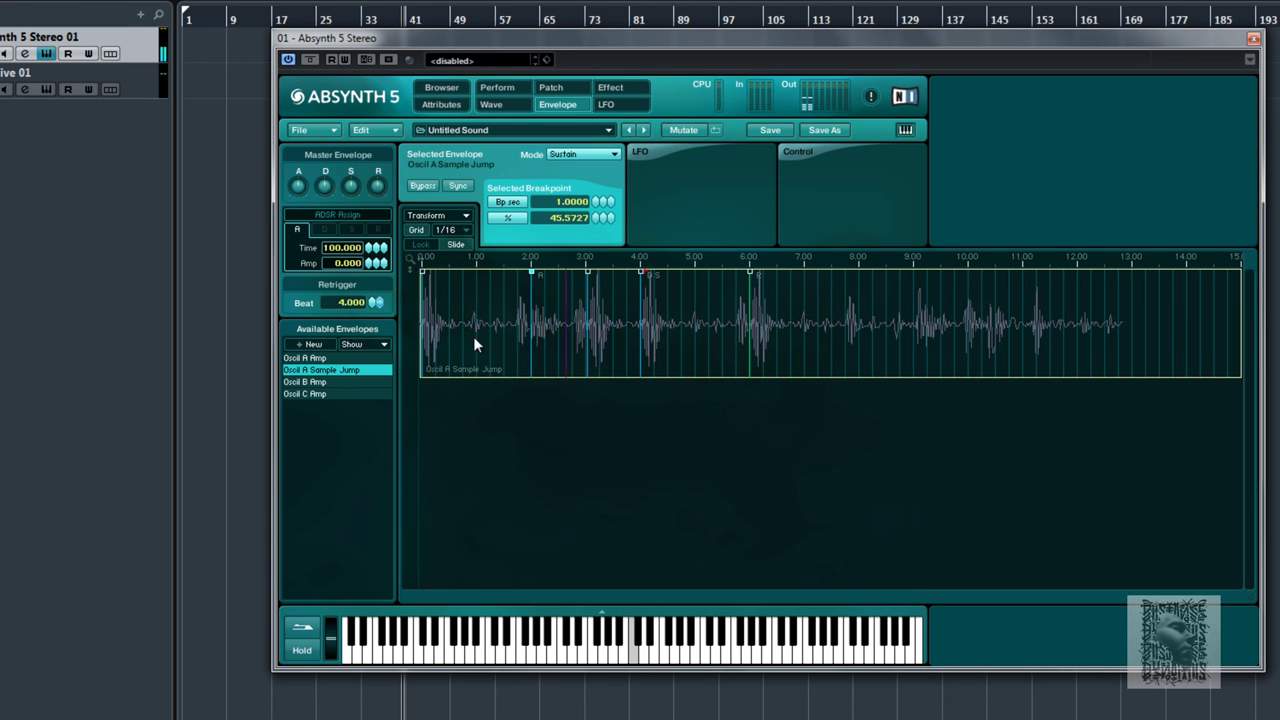
{"action": "mouse_move", "coordinate": [509, 336]}
{"action": "left_mouse_down"}
{"action": "mouse_move", "coordinate": [568, 328]}
{"action": "mouse_move", "coordinate": [532, 342]}
{"action": "left_mouse_up"}
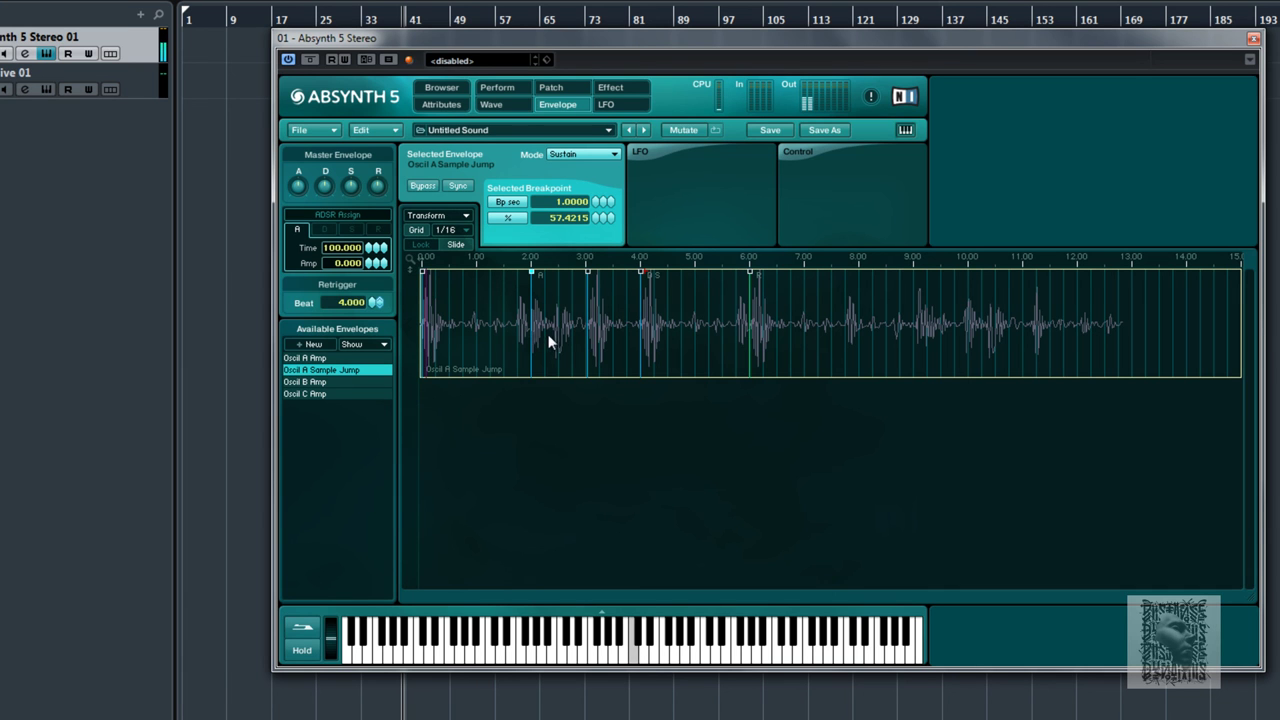
Add a breakpoint near 2.50 and align it and the next two breakpoints, with the latter two at intervals of 0.2500 and 0.5000 seconds
{"action": "left_click", "coordinate": [554, 328]}
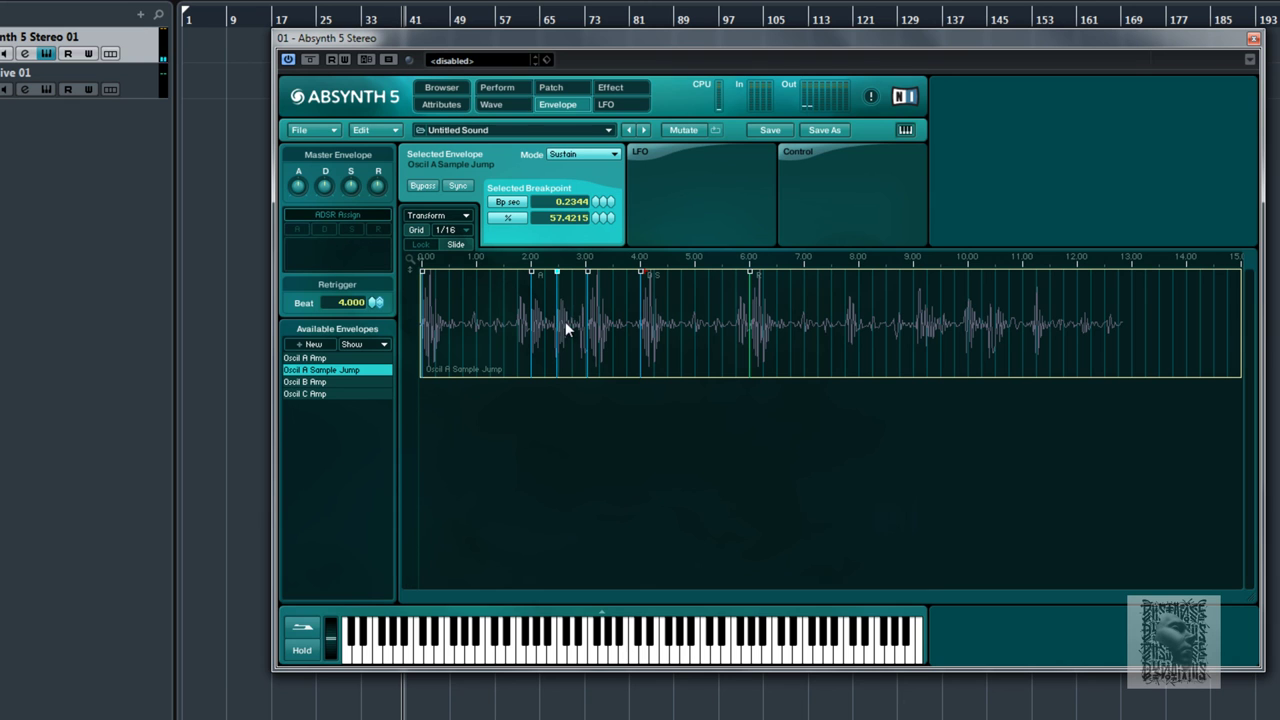
{"action": "left_click_drag", "start_coordinate": [557, 274], "coordinate": [560, 279]}
{"action": "left_click", "coordinate": [589, 274]}
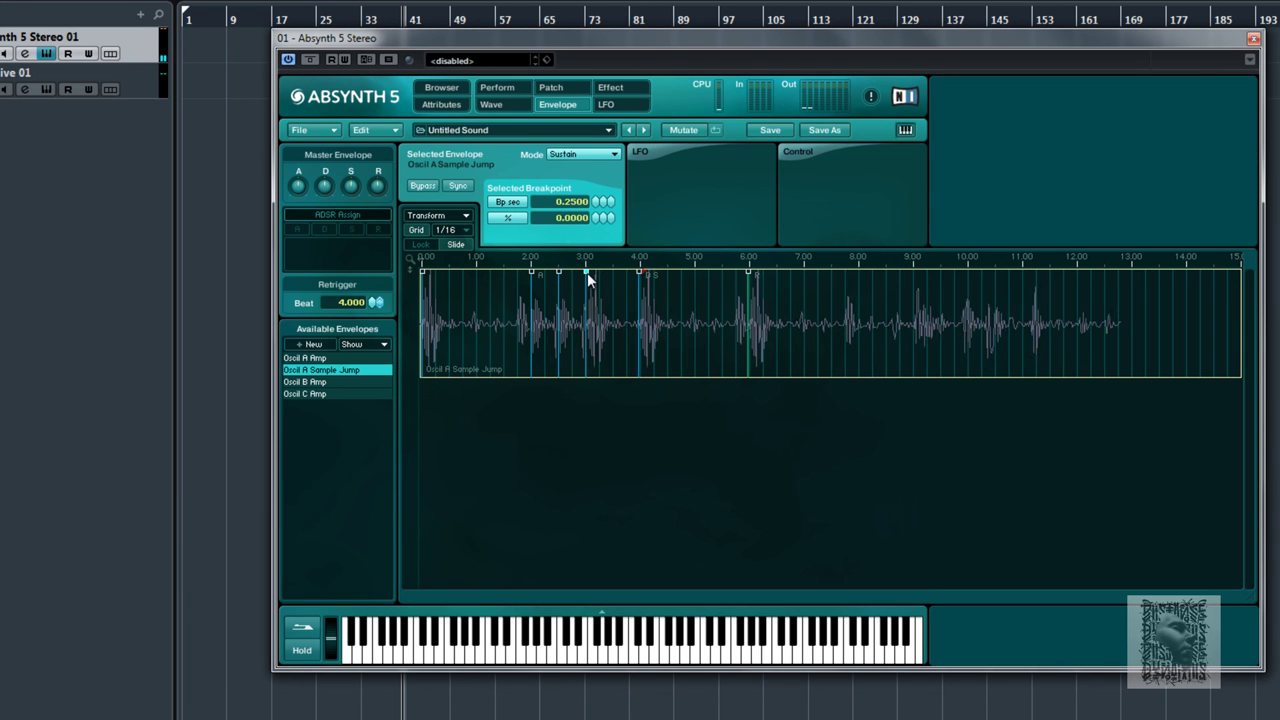
{"action": "left_click", "coordinate": [640, 276]}
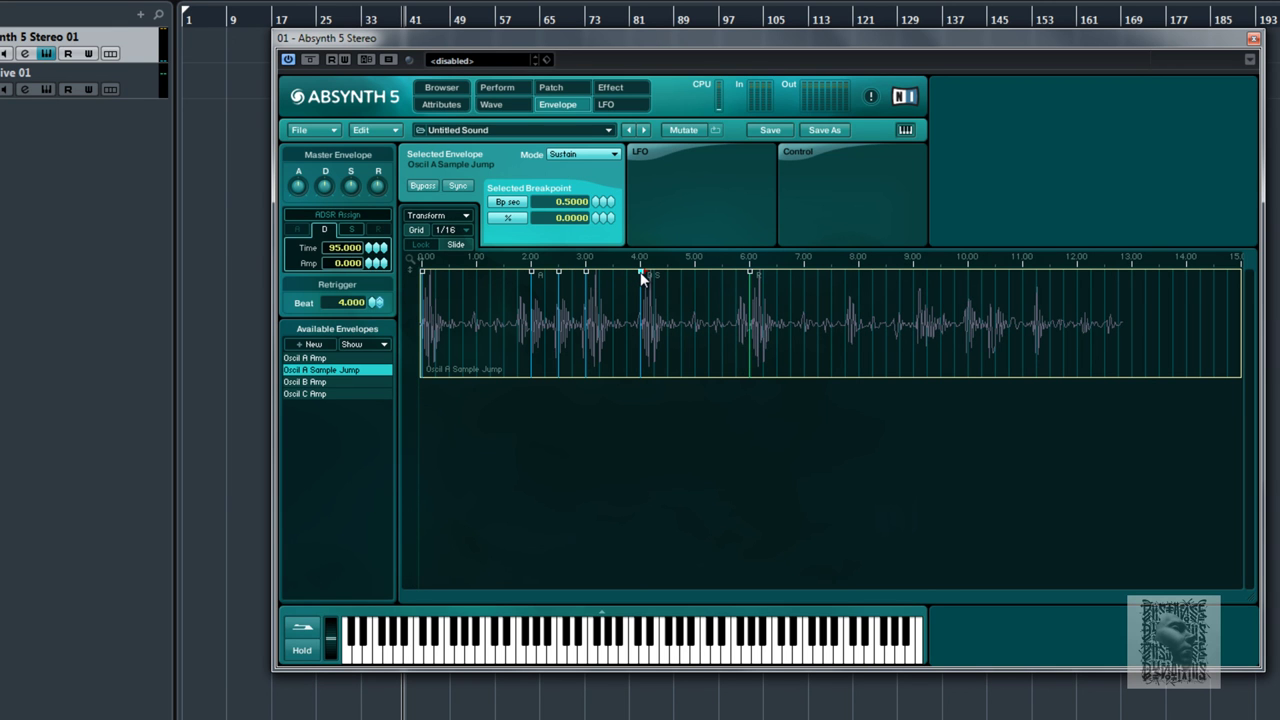
Replace the breakpoint at 2.00 with a new one at 0.7500 seconds and set its jump position to 75.6187 %
{"action": "double_click", "coordinate": [515, 318]}
{"action": "left_click_drag", "start_coordinate": [517, 275], "coordinate": [497, 279]}
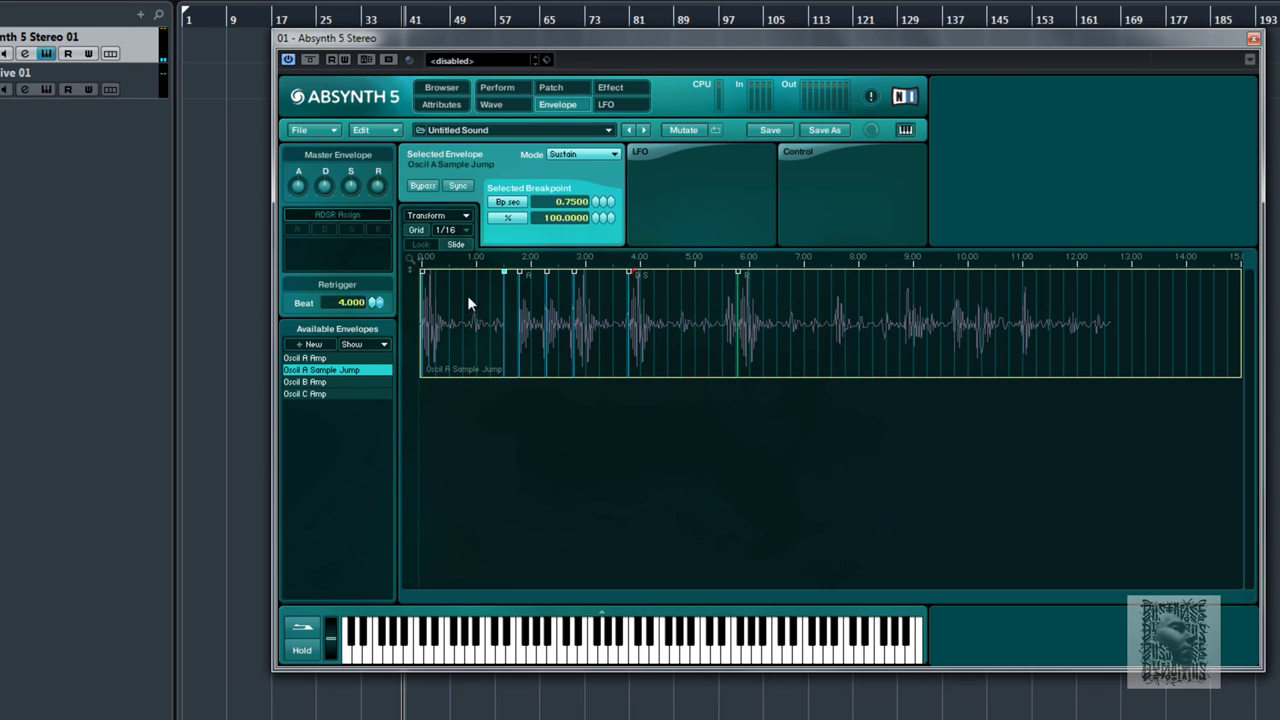
{"action": "double_click", "coordinate": [507, 274]}
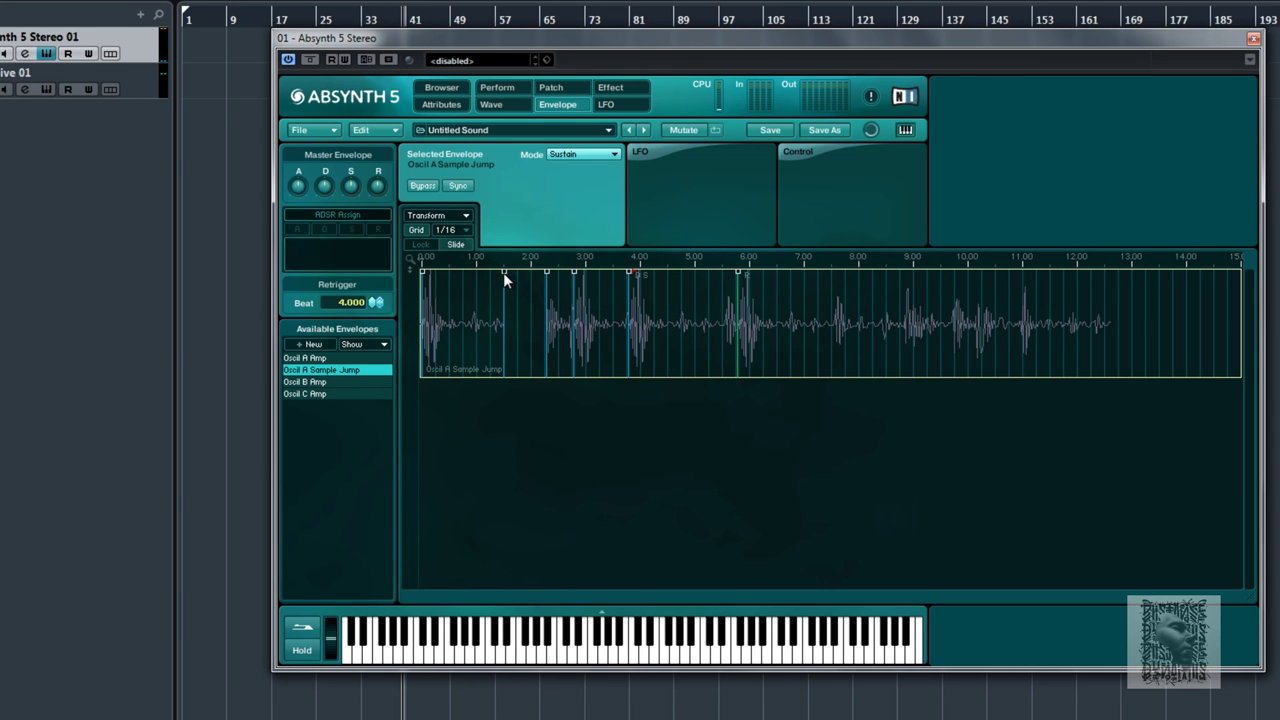
{"action": "left_click", "coordinate": [503, 308]}
{"action": "left_click_drag", "start_coordinate": [546, 300], "coordinate": [605, 306]}
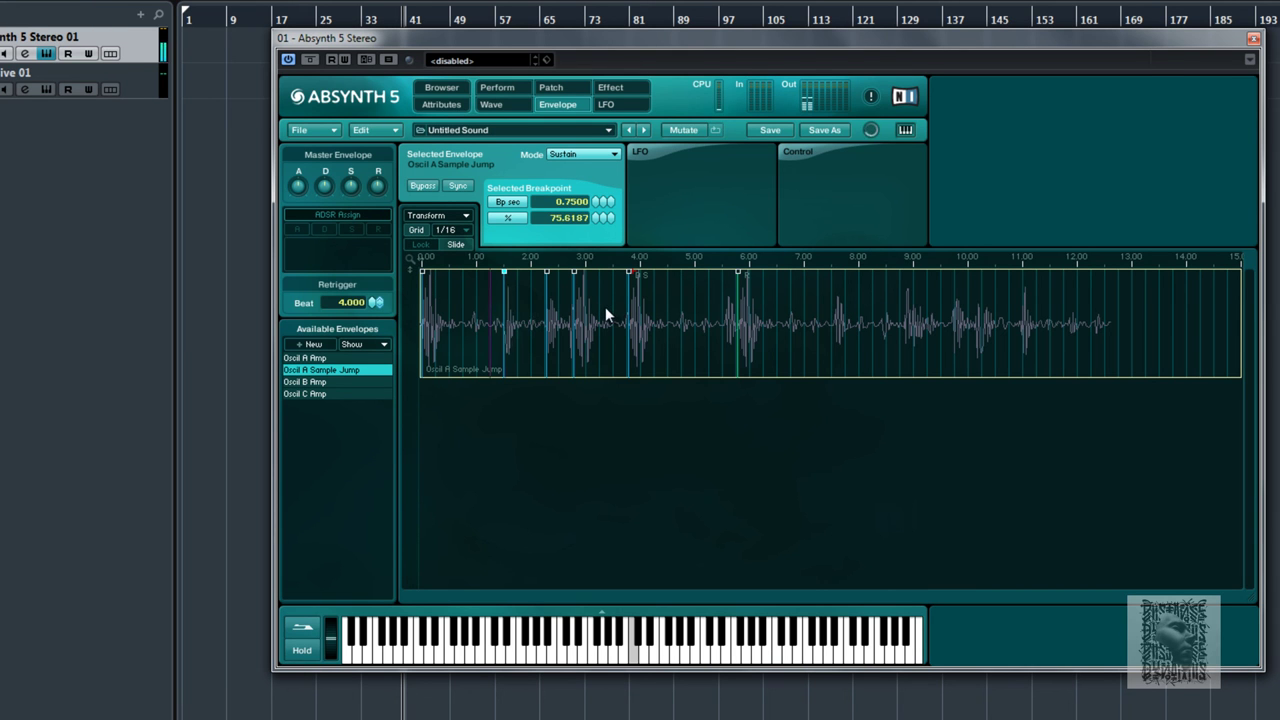
Add a breakpoint 0.5000 seconds from the start and place the following two breakpoints at 2.00 and 3.00
{"action": "mouse_move", "coordinate": [572, 274]}
{"action": "left_mouse_down"}
{"action": "mouse_move", "coordinate": [551, 273]}
{"action": "mouse_move", "coordinate": [560, 279]}
{"action": "left_mouse_up"}
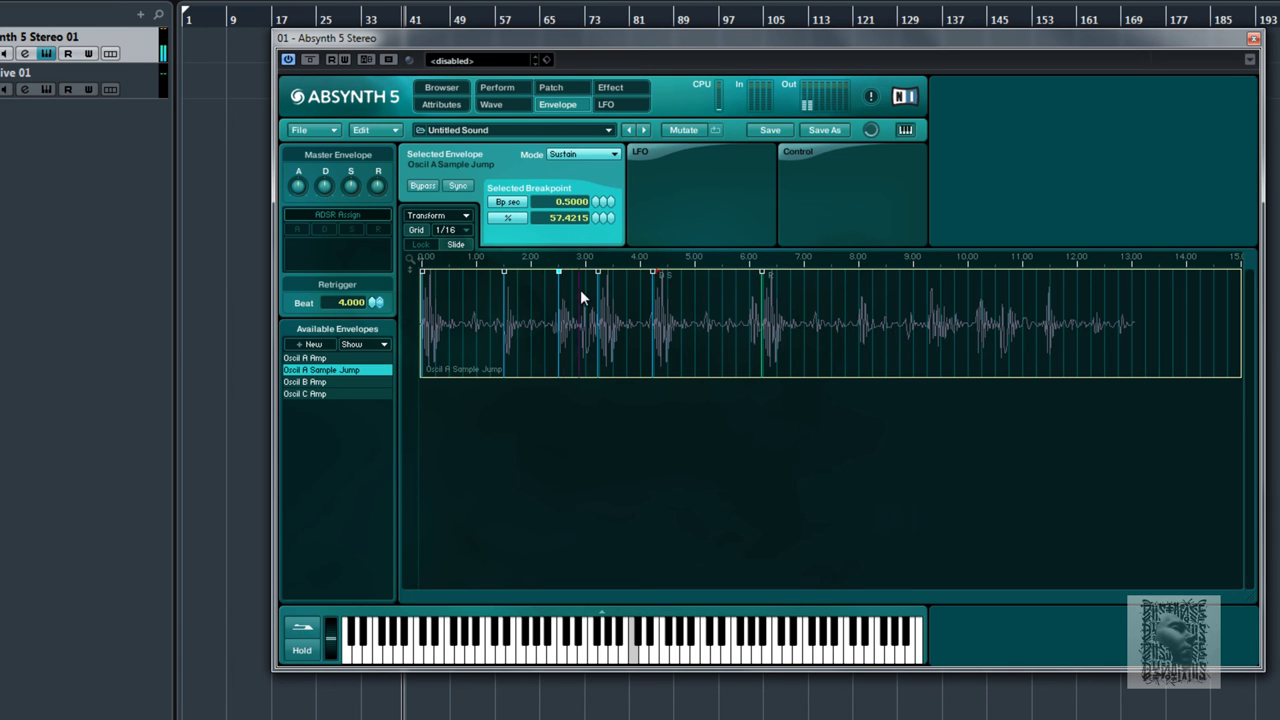
{"action": "left_click_drag", "start_coordinate": [505, 274], "coordinate": [534, 275]}
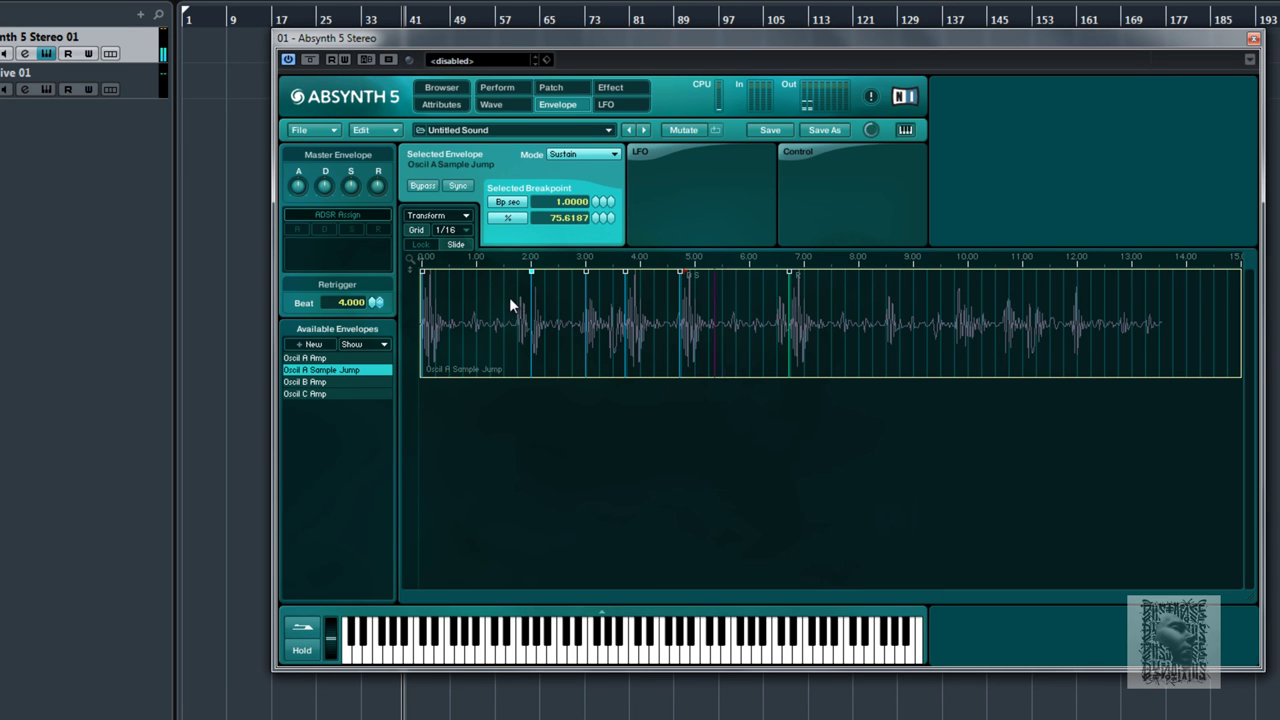
{"action": "left_click", "coordinate": [507, 300]}
{"action": "mouse_move", "coordinate": [510, 272]}
{"action": "left_mouse_down"}
{"action": "mouse_move", "coordinate": [531, 272]}
{"action": "mouse_move", "coordinate": [469, 272]}
{"action": "left_mouse_up"}
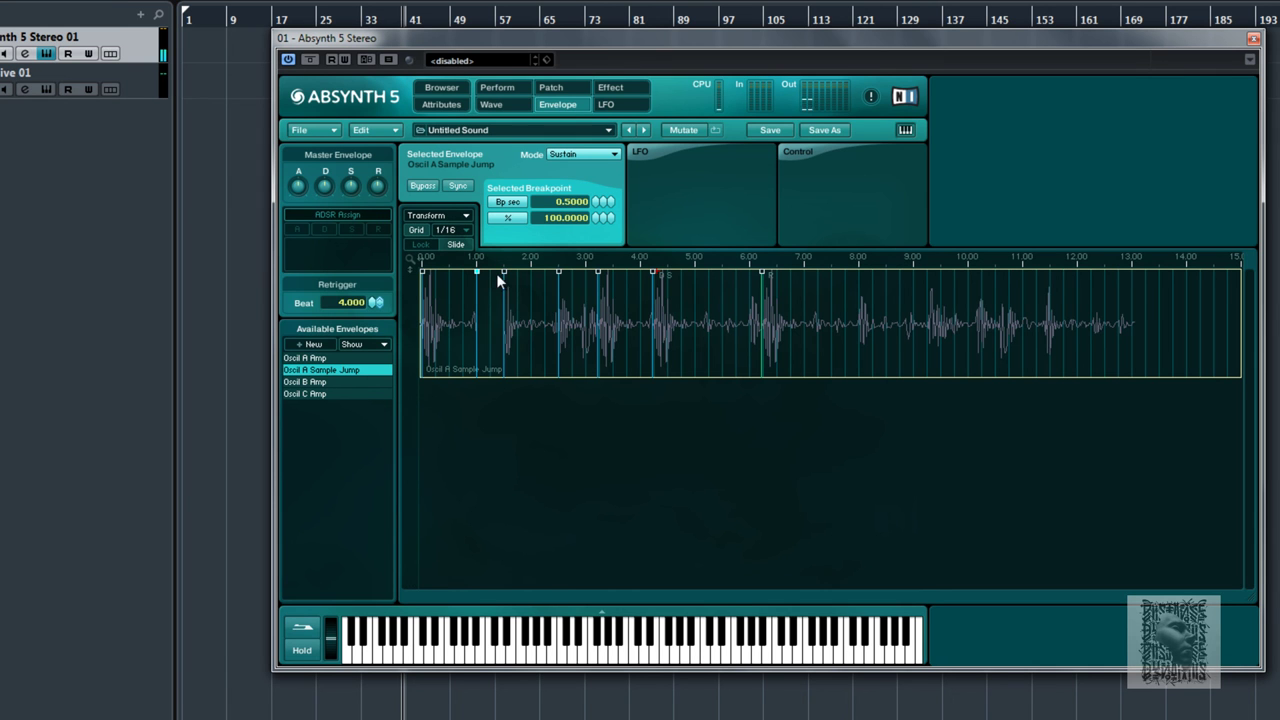
{"action": "left_click_drag", "start_coordinate": [506, 272], "coordinate": [532, 271]}
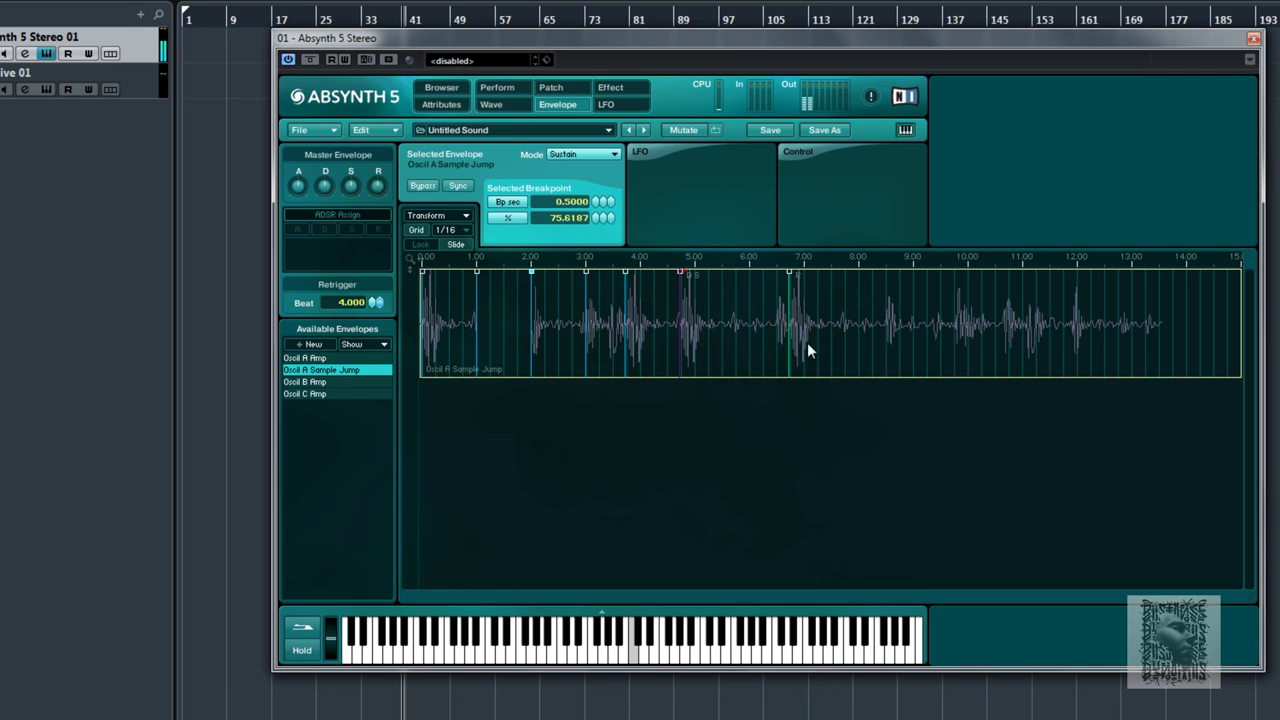
Shift the decay breakpoint to a 0.6407-second interval and move the breakpoint before it to 4.00
{"action": "left_click_drag", "start_coordinate": [679, 271], "coordinate": [695, 272]}
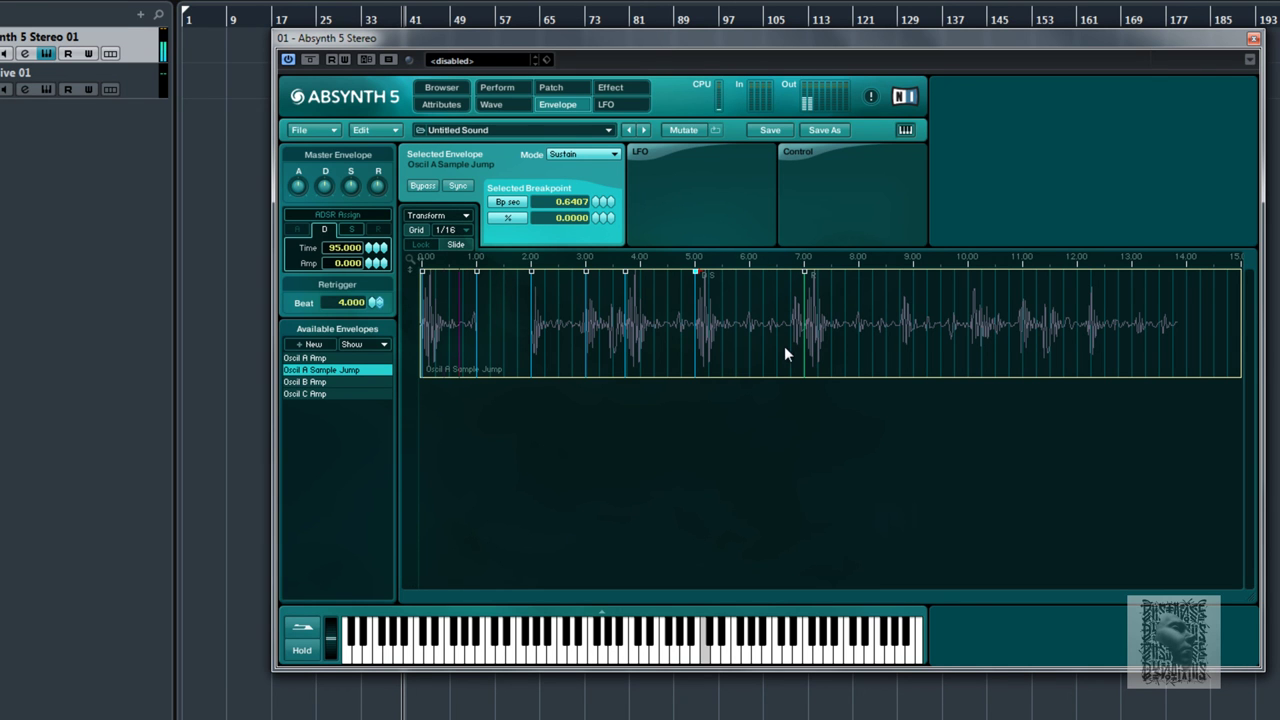
{"action": "left_click", "coordinate": [627, 273]}
{"action": "left_click_drag", "start_coordinate": [633, 276], "coordinate": [641, 276]}
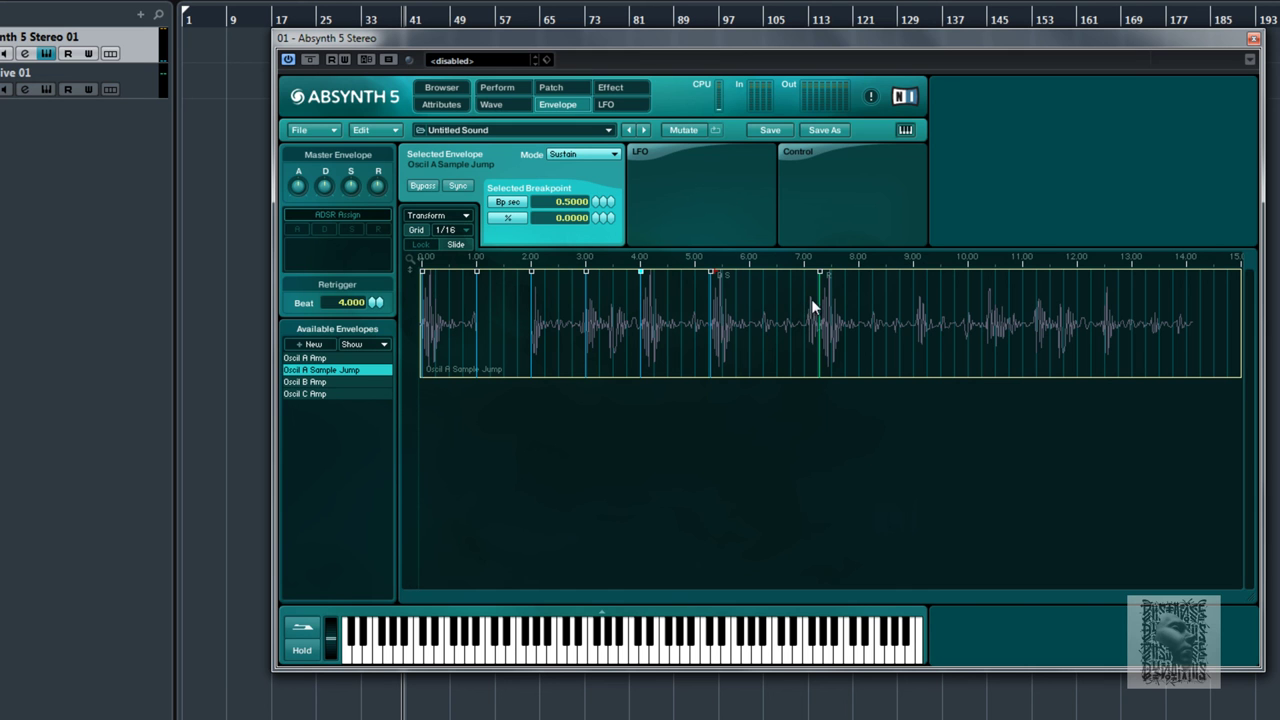
Replace oscillator A's sample with EMBLEM Reese-09 from the Samples > 2012 DISTANCE BASSES folder
{"action": "left_click", "coordinate": [334, 131]}
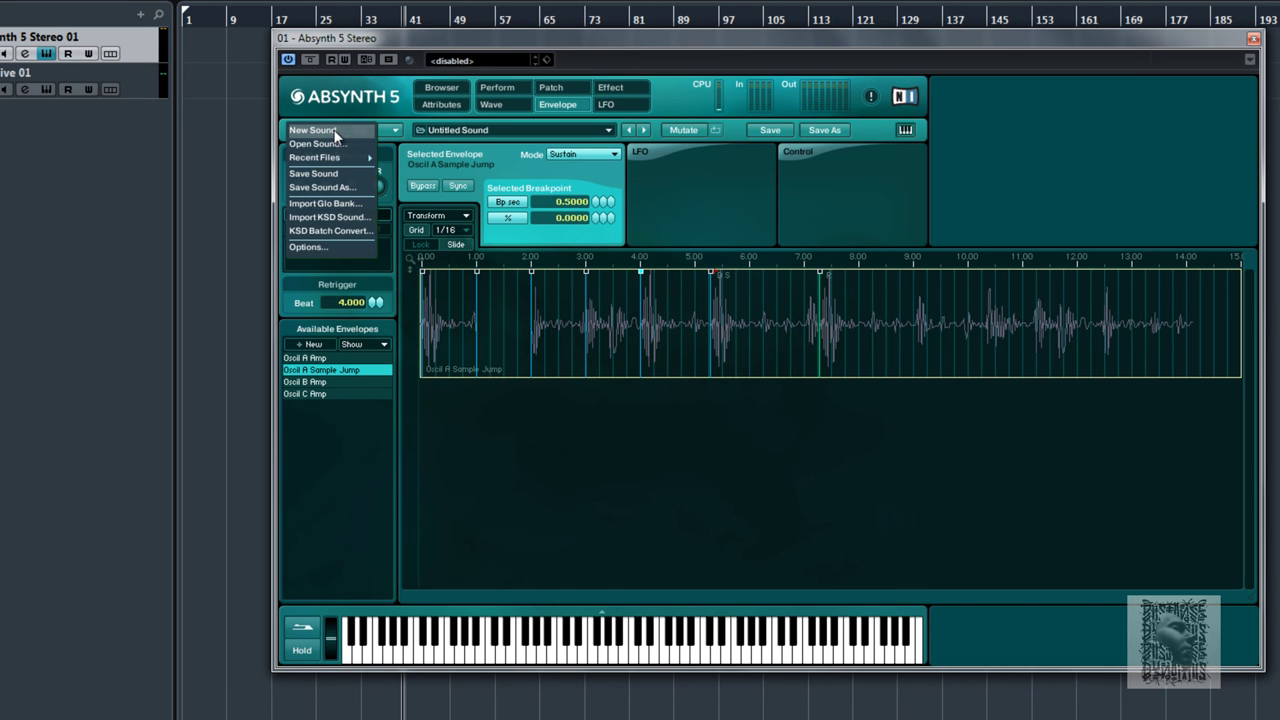
{"action": "left_click", "coordinate": [551, 90]}
{"action": "left_click", "coordinate": [551, 88]}
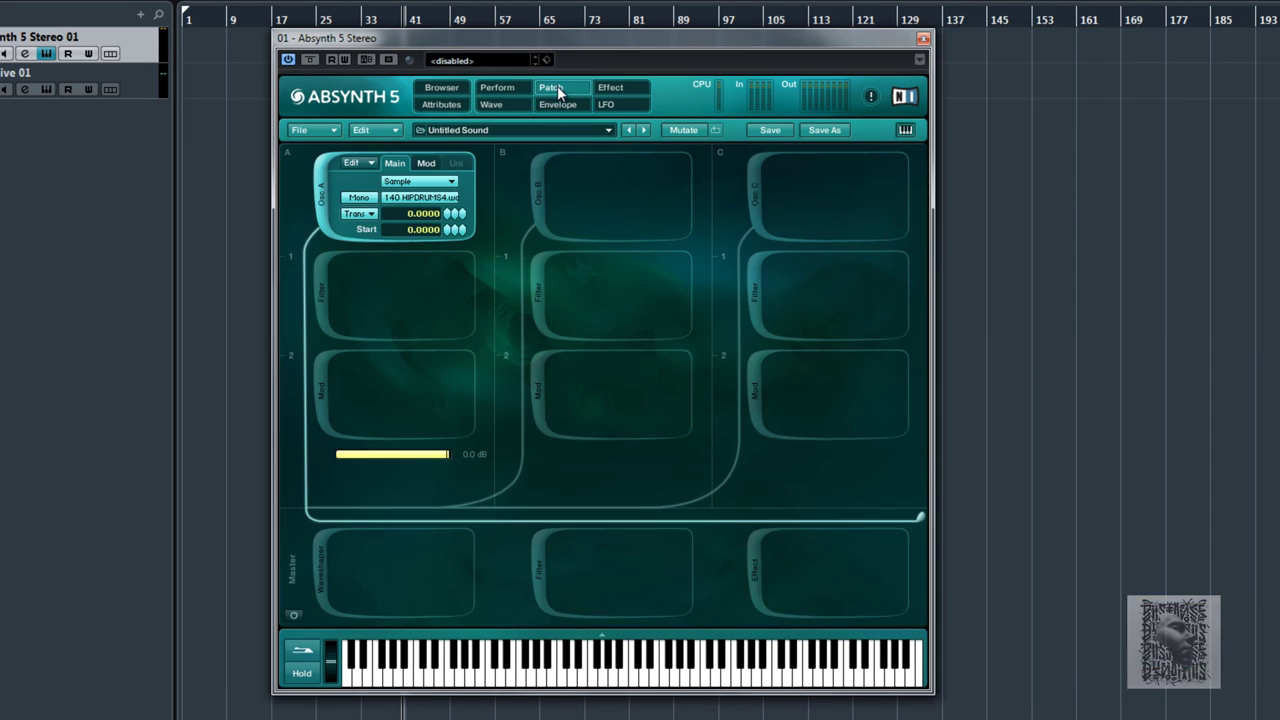
{"action": "left_click", "coordinate": [436, 199]}
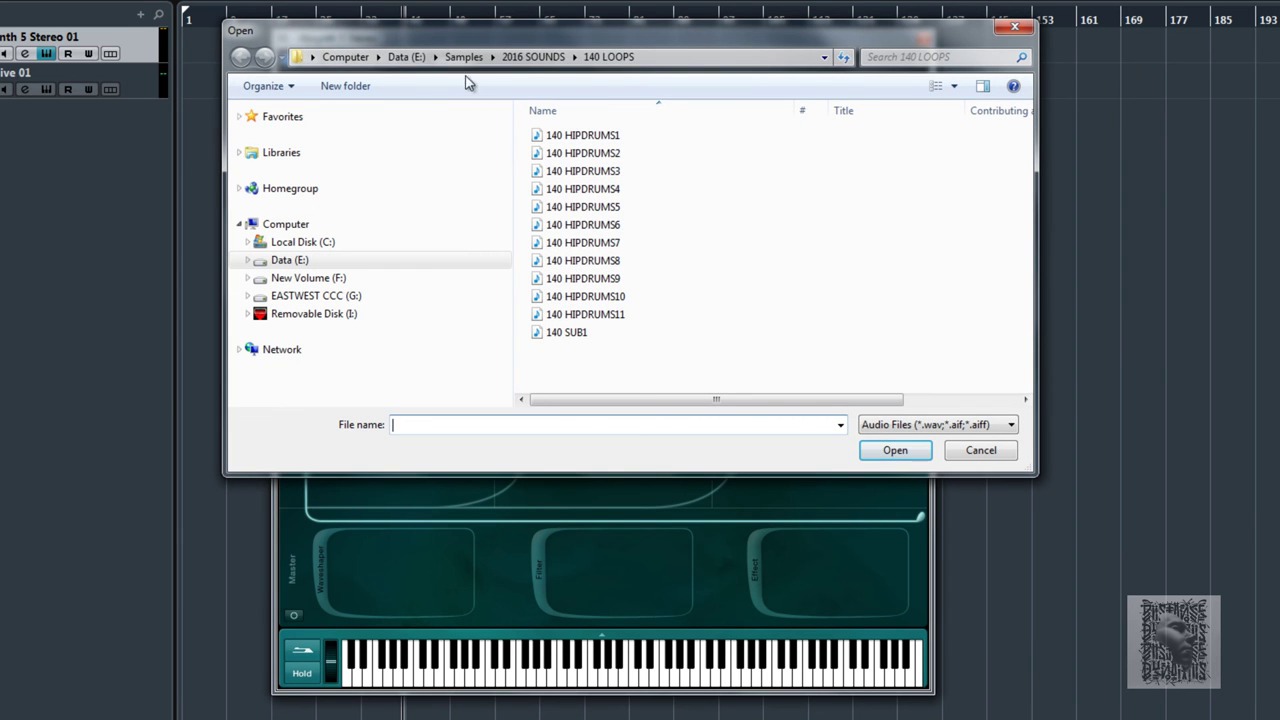
{"action": "left_click", "coordinate": [535, 59]}
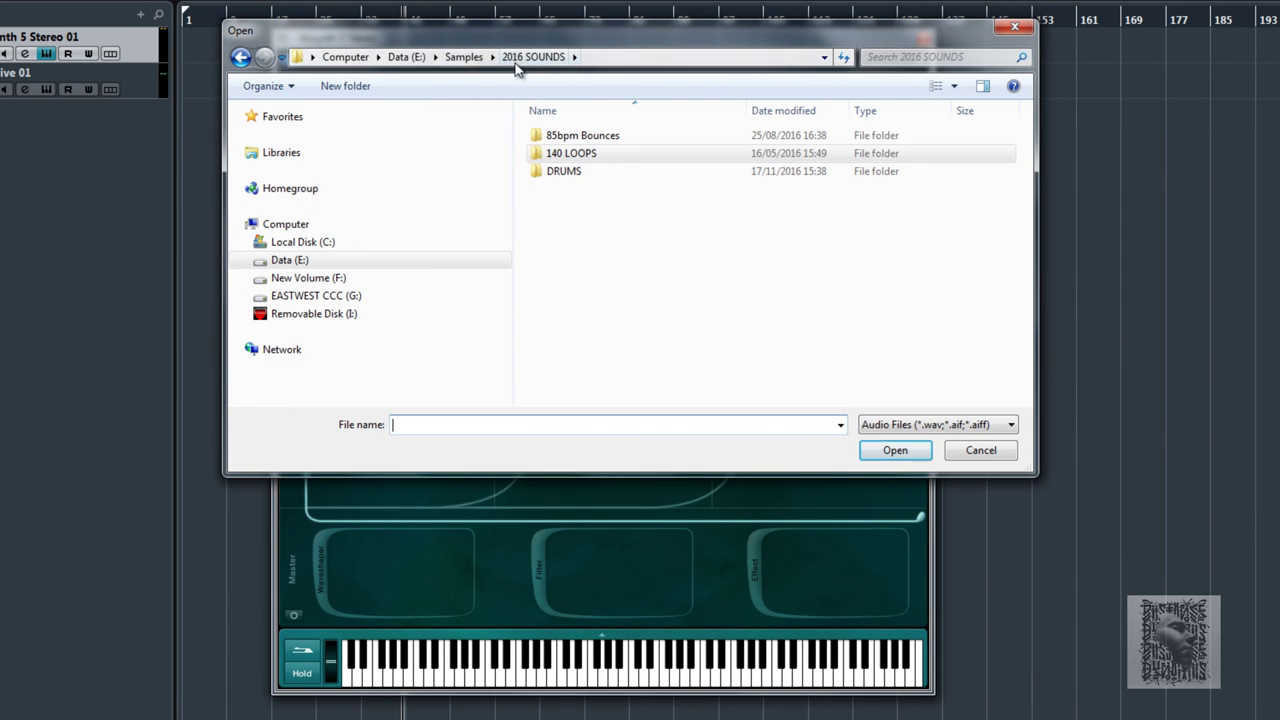
{"action": "left_click", "coordinate": [463, 57]}
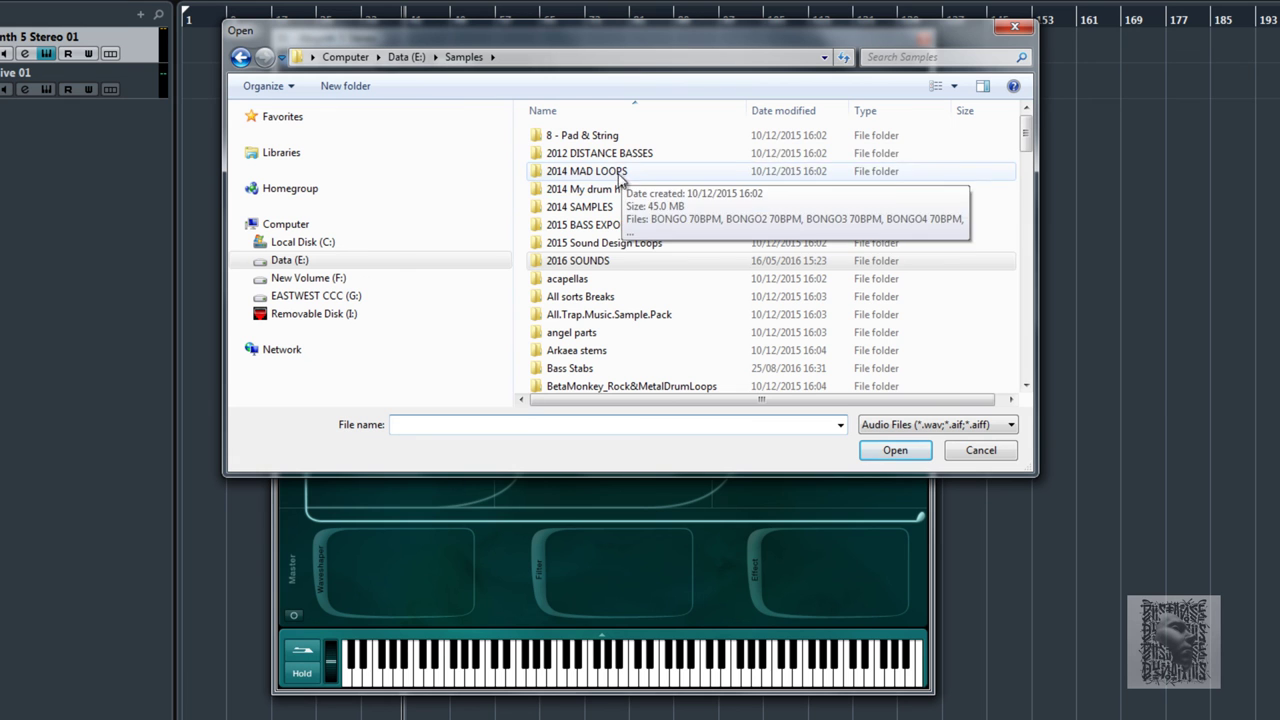
{"action": "left_click", "coordinate": [613, 174]}
{"action": "double_click", "coordinate": [608, 156]}
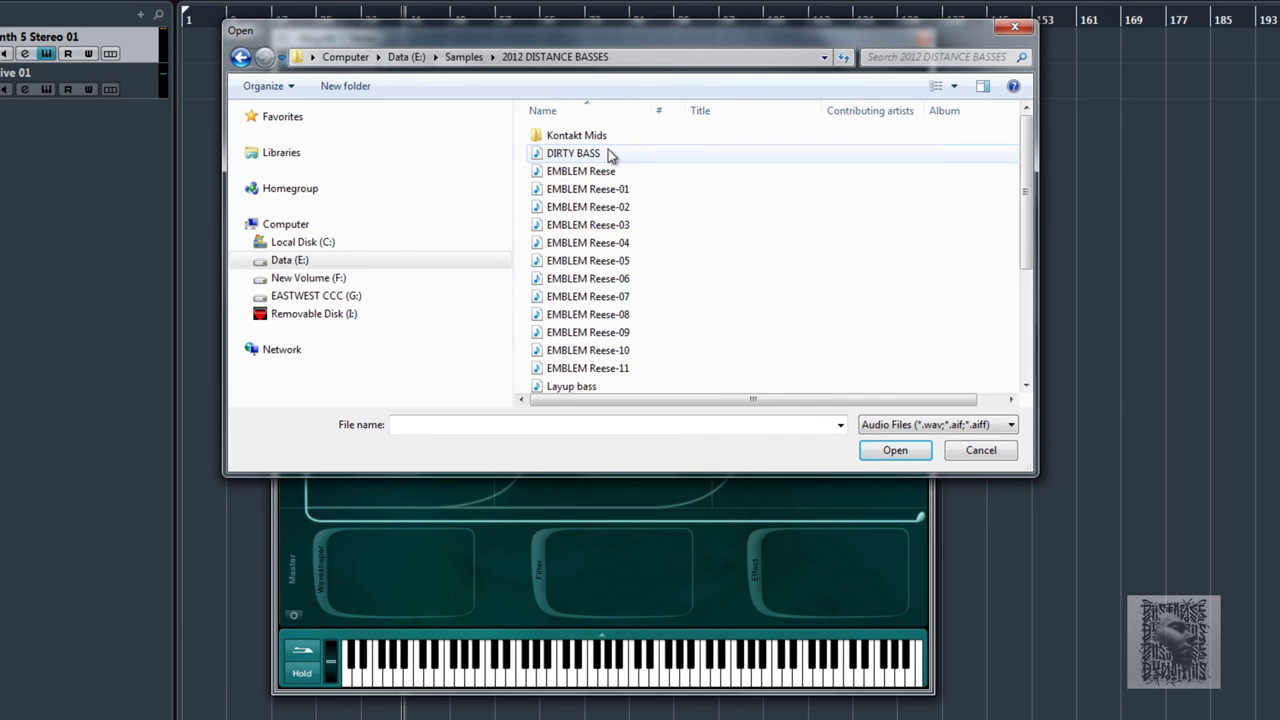
{"action": "left_click", "coordinate": [607, 332]}
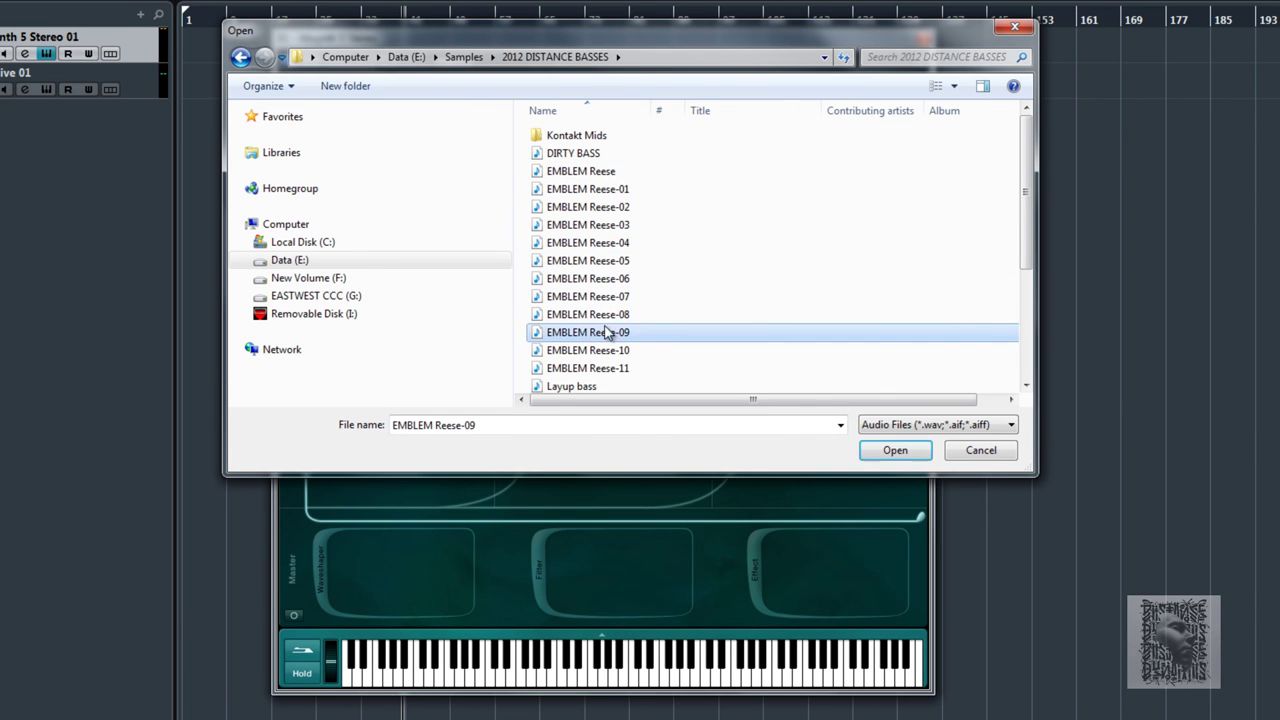
{"action": "left_click", "coordinate": [894, 455]}
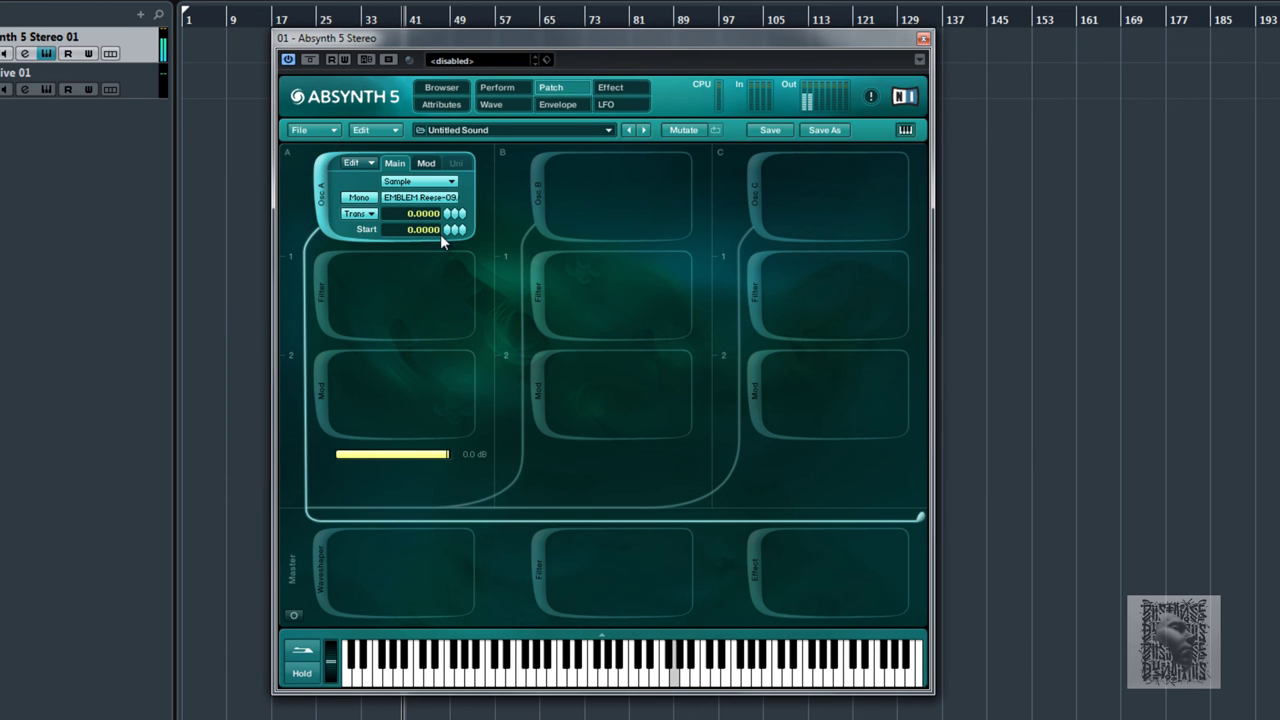
Change the start breakpoint's jump position in the Oscil A Sample Jump envelope, setting the 3.00 breakpoint to 59.9281 % and the 4.00 one to 1.7660 %
{"action": "left_click", "coordinate": [545, 104]}
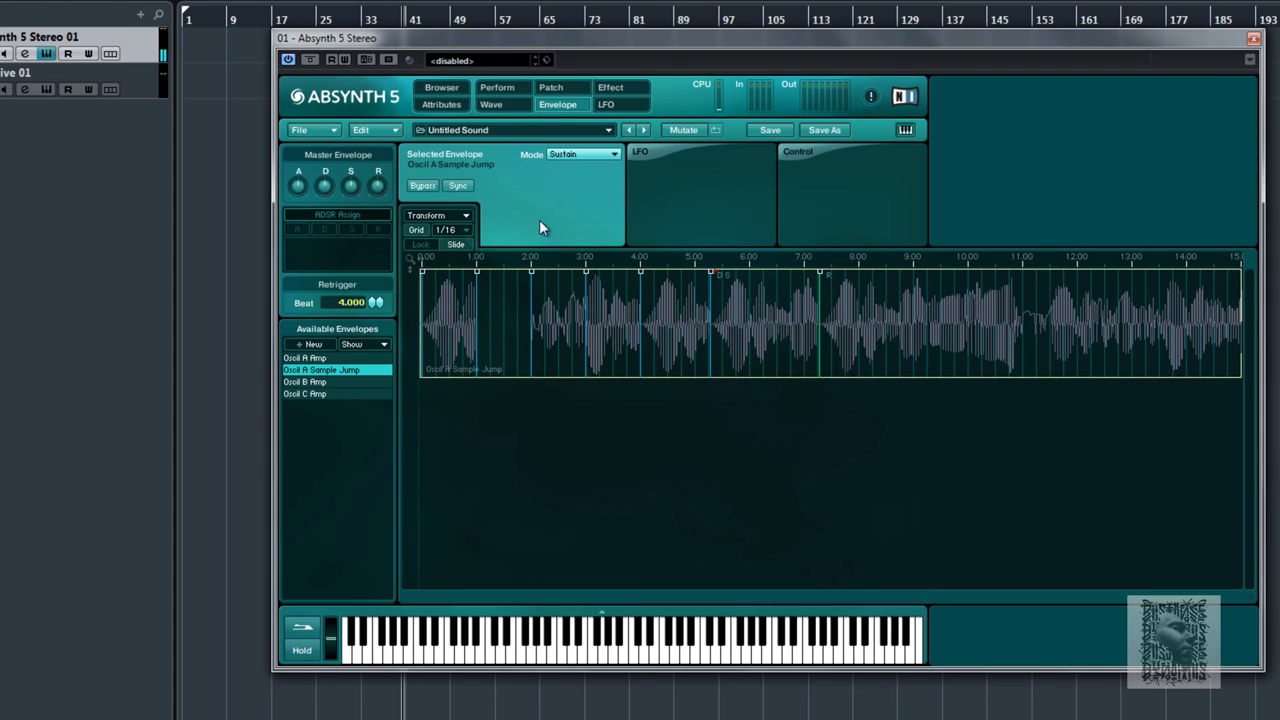
{"action": "left_click", "coordinate": [460, 320]}
{"action": "left_click", "coordinate": [588, 321]}
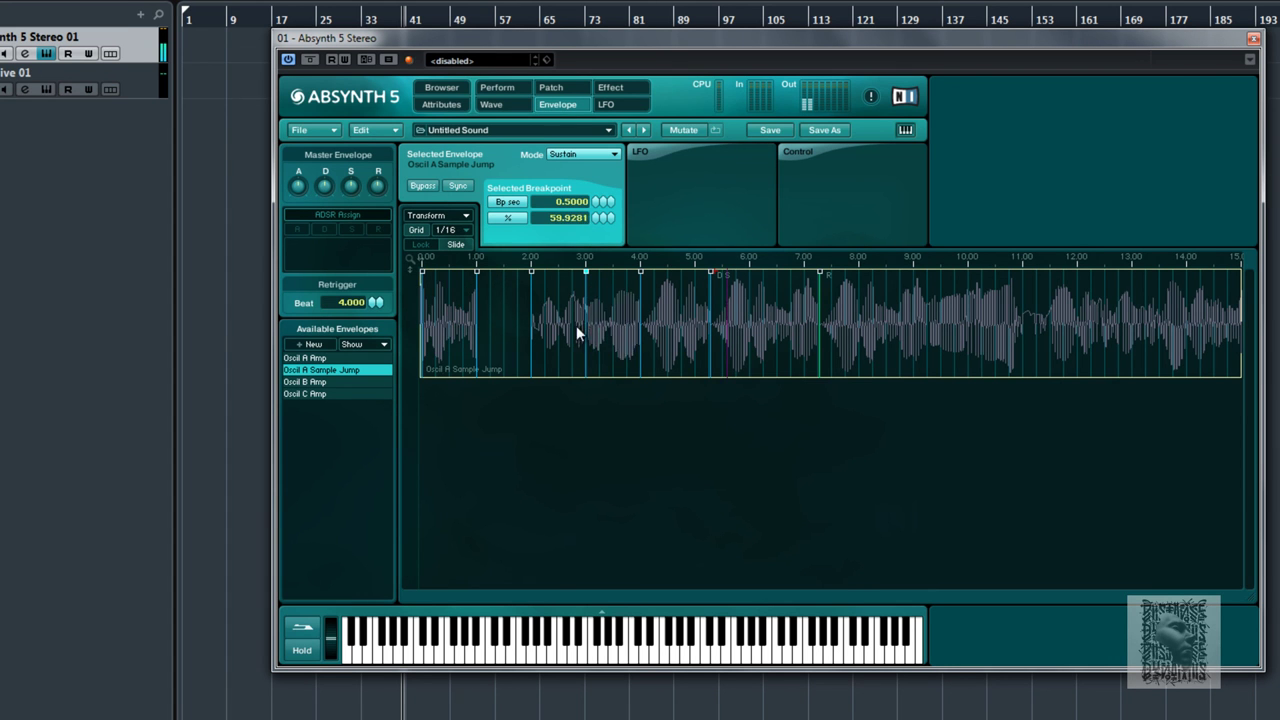
{"action": "left_click", "coordinate": [649, 330]}
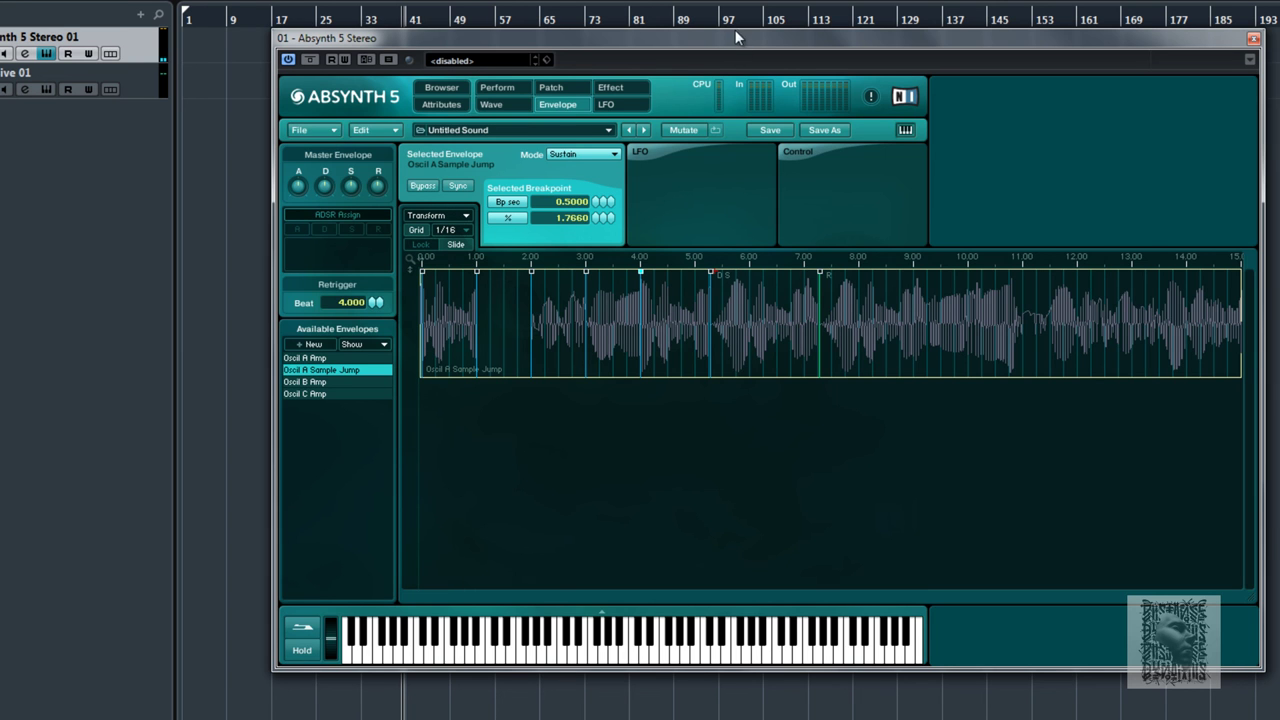
Load the BASS_MAKE YOUR OWN REECE3 preset from the DISTANCE_ESSENTIAL Absynth folder in the sound browser, widening the name column
{"action": "left_click_drag", "start_coordinate": [729, 41], "coordinate": [688, 48]}
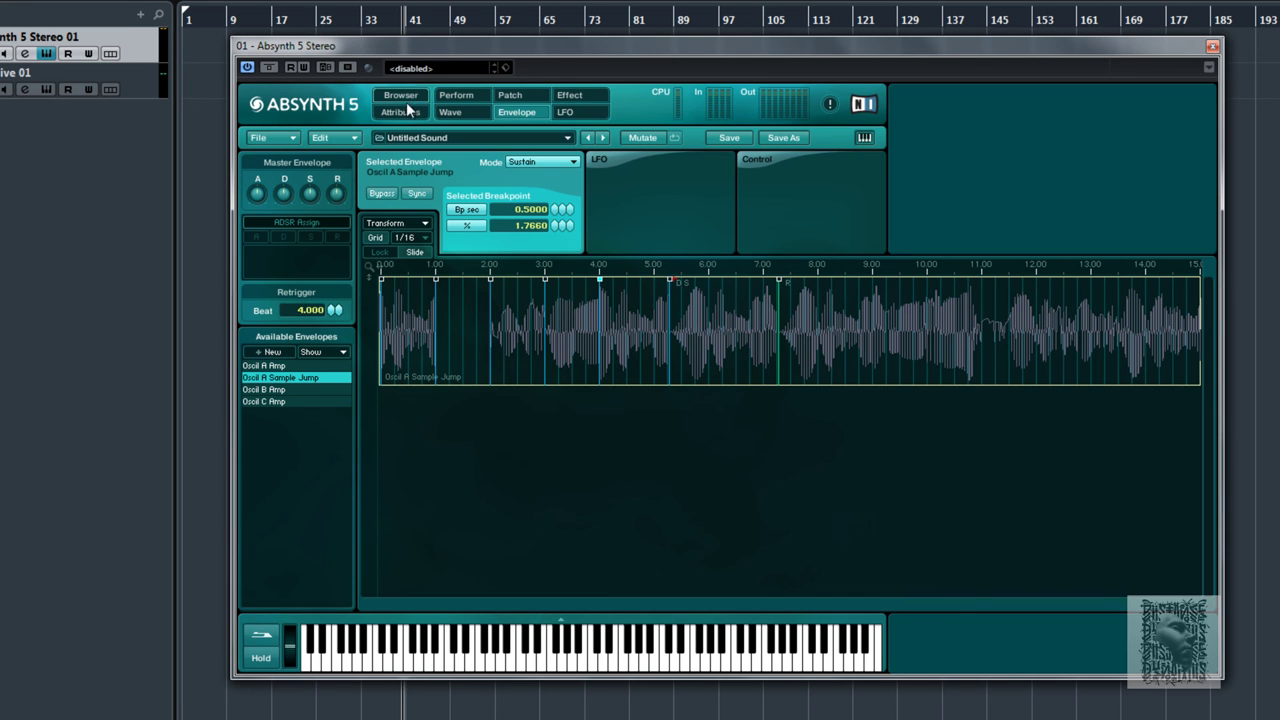
{"action": "left_click", "coordinate": [290, 138]}
{"action": "left_click", "coordinate": [400, 103]}
{"action": "left_click", "coordinate": [407, 98]}
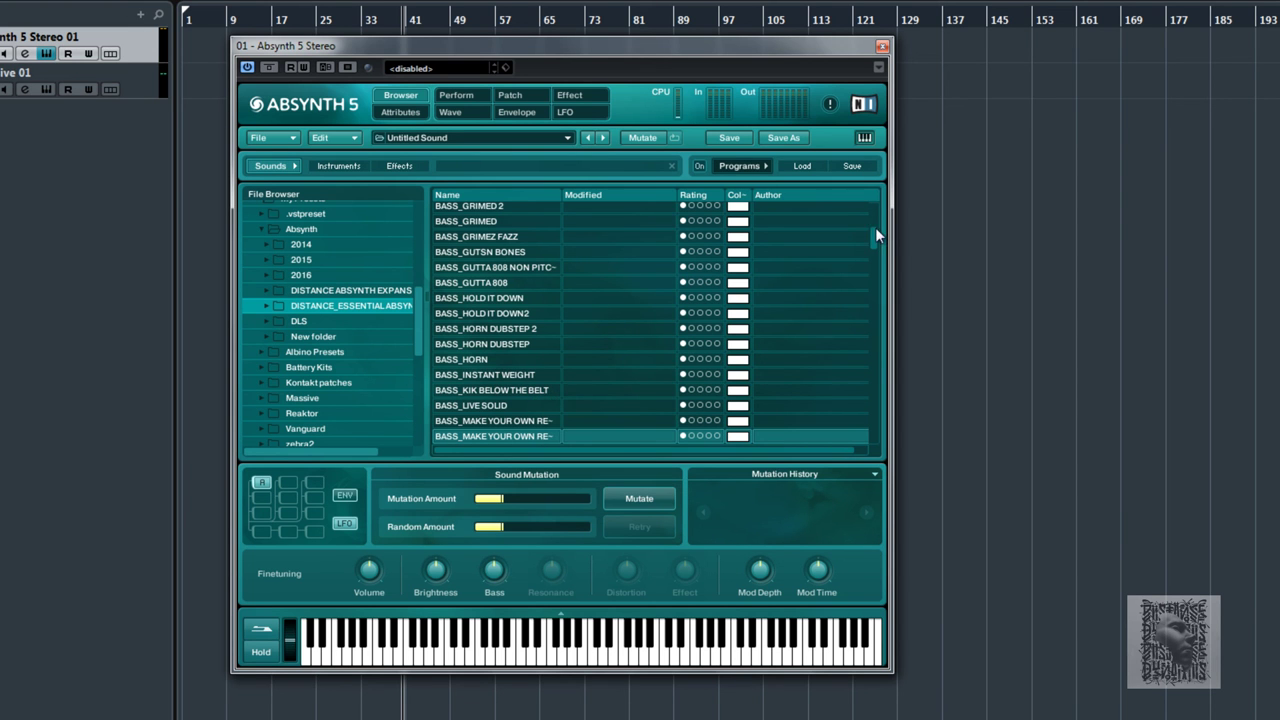
{"action": "scroll", "coordinate": [699, 233], "scroll_direction": "down", "scroll_amount": 1}
{"action": "left_click_drag", "start_coordinate": [566, 195], "coordinate": [633, 195]}
{"action": "left_click", "coordinate": [562, 422]}
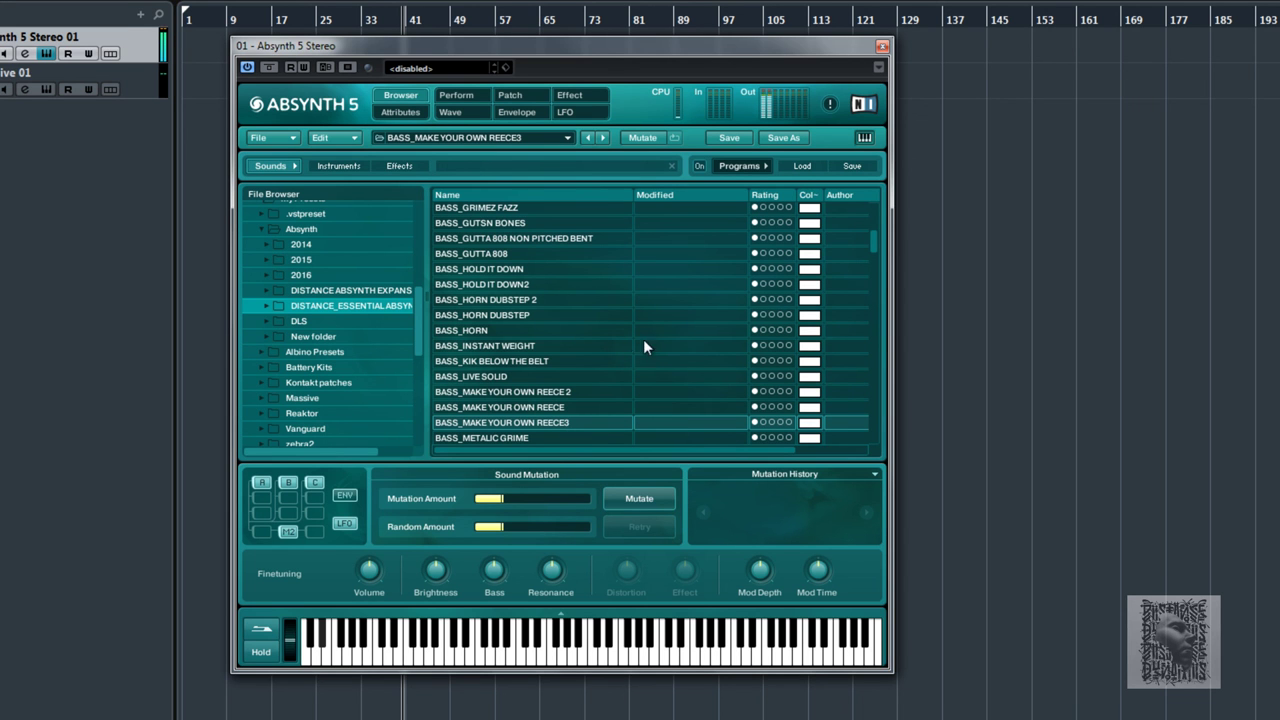
Audition the presets BASS_HOLD IT DOWN2, BASS_GUTSN BONES, BASS_PLAY LOW LEGATO4 and BASS_REECE DARTH in the sound browser
{"action": "left_click", "coordinate": [517, 284]}
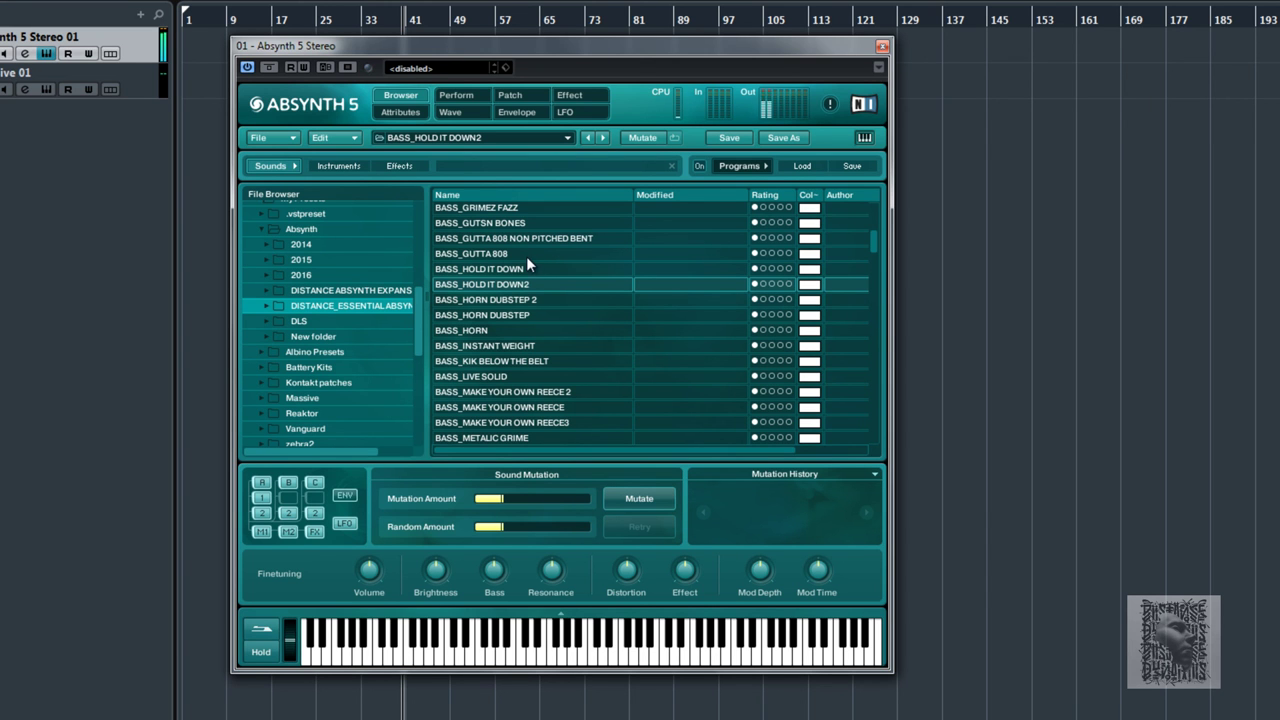
{"action": "left_click", "coordinate": [498, 224]}
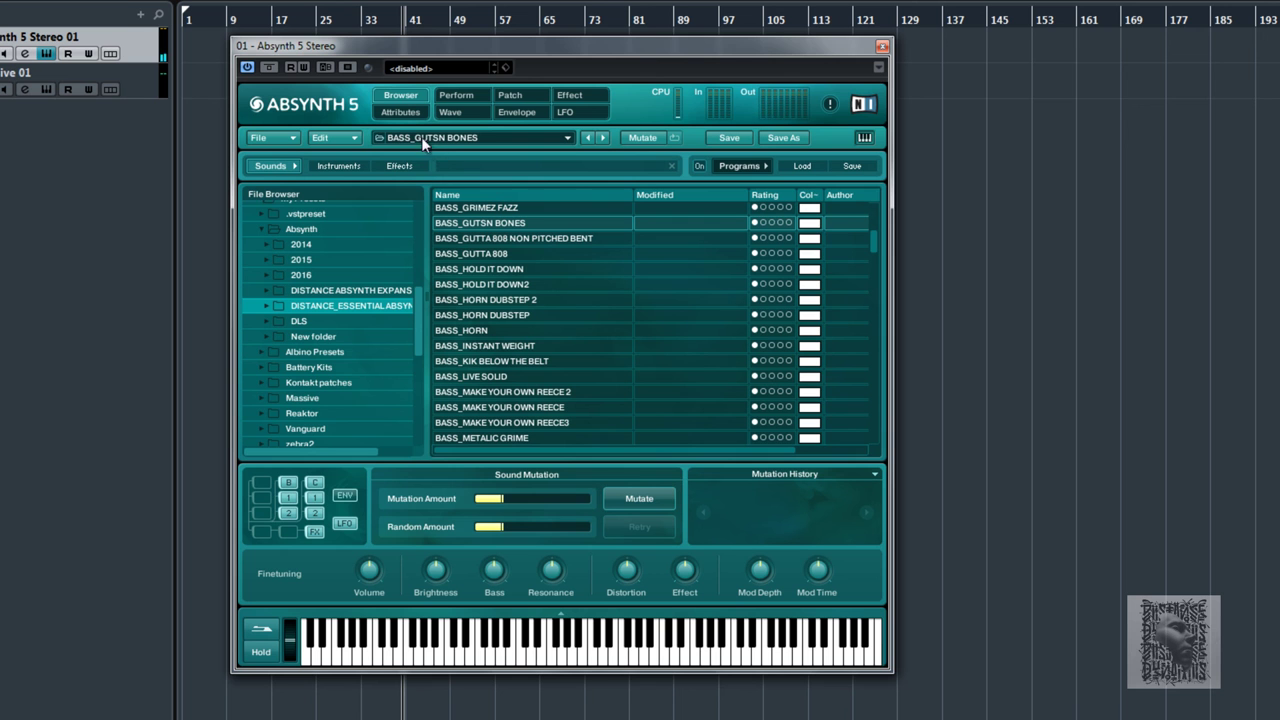
{"action": "left_click_drag", "start_coordinate": [874, 242], "coordinate": [886, 282]}
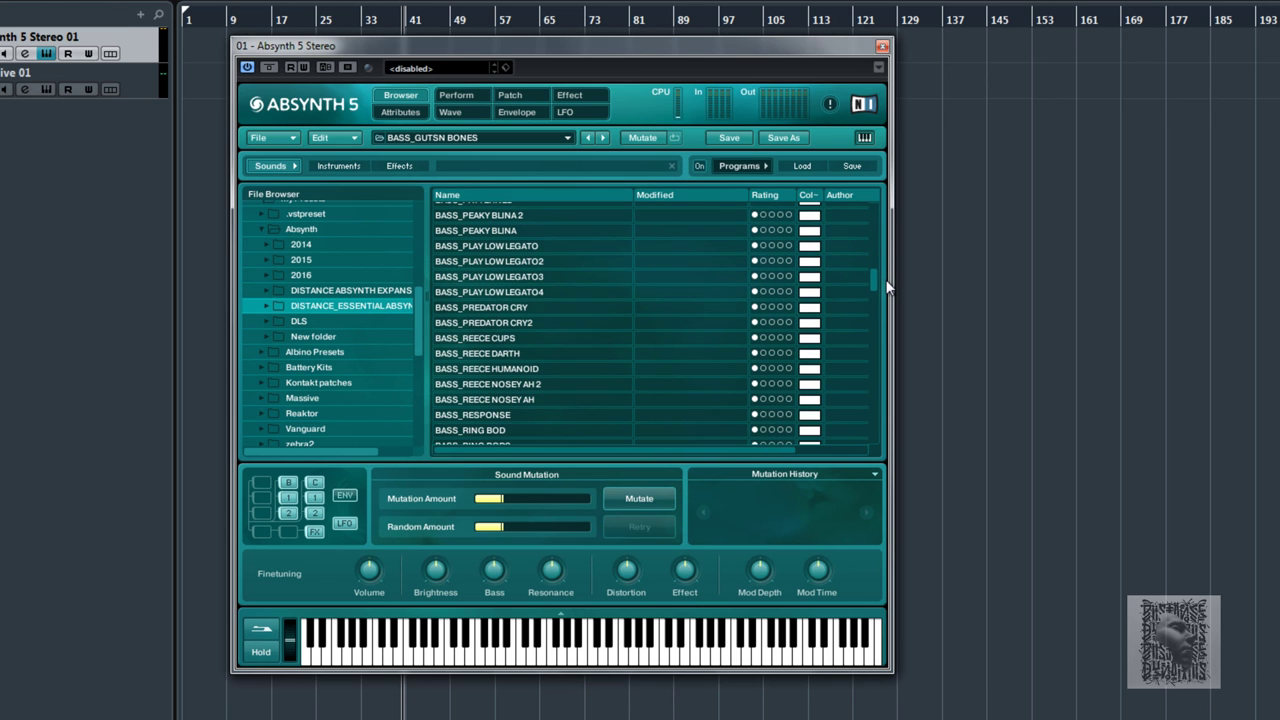
{"action": "left_click", "coordinate": [518, 293]}
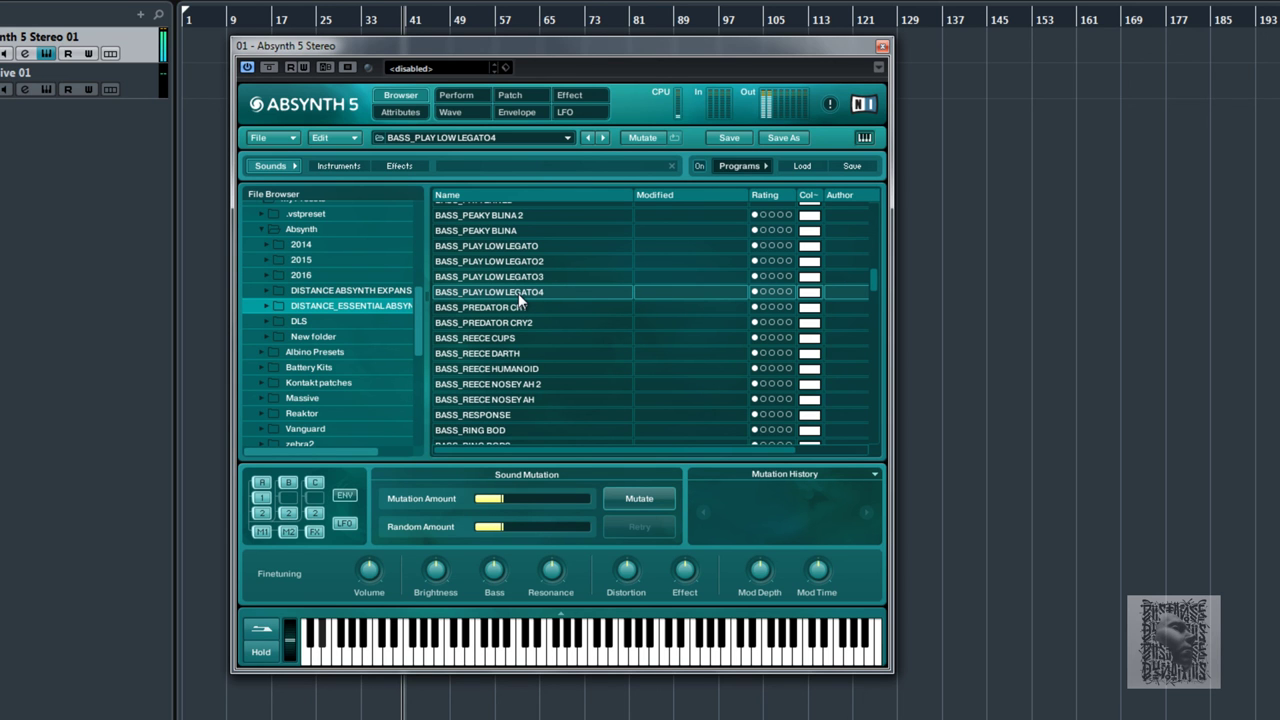
{"action": "left_click", "coordinate": [507, 354]}
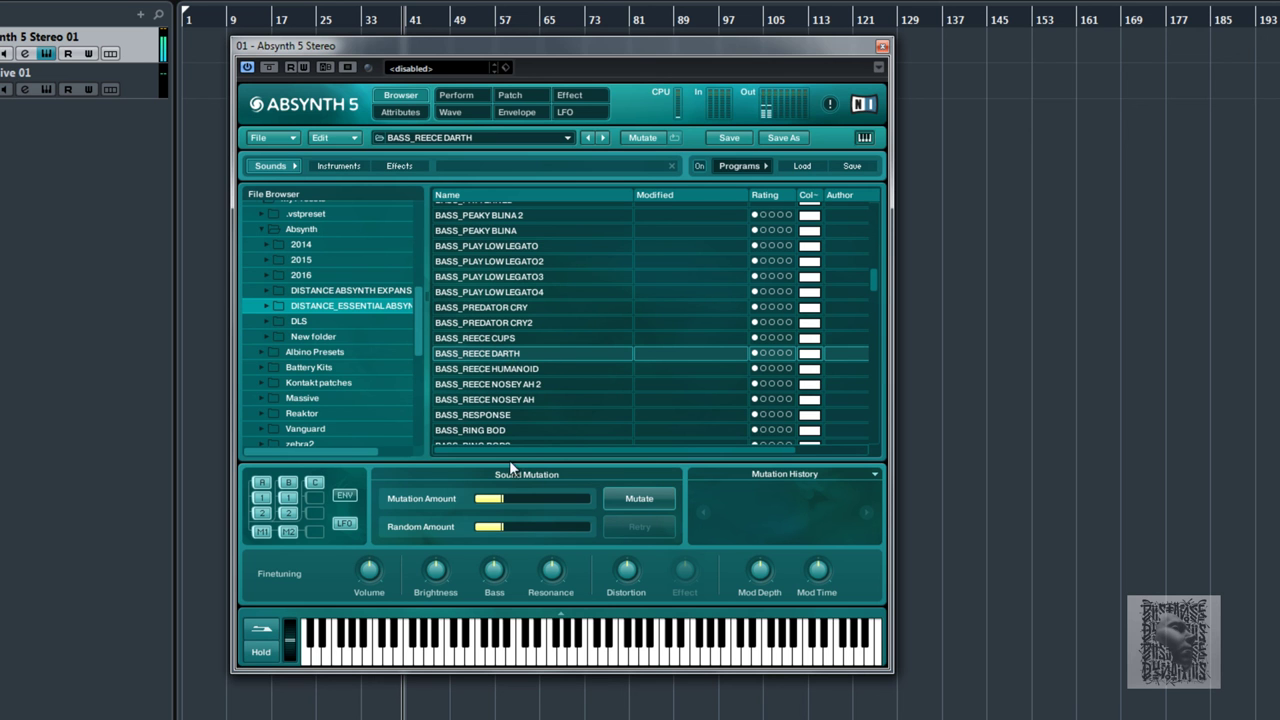
Audition the BASS_SNICKER BAR 2 WIDE preset and load BASS_STINKER HI AND LOW2 from the same folder
{"action": "left_click_drag", "start_coordinate": [872, 278], "coordinate": [878, 311]}
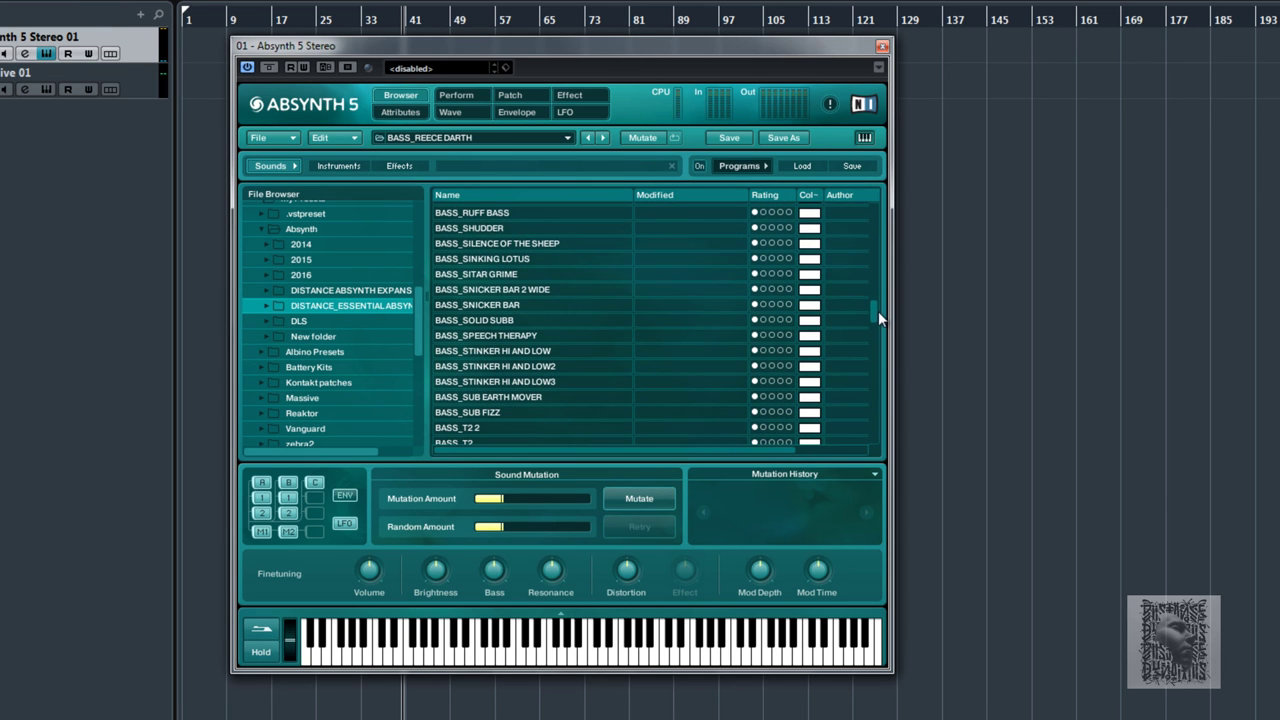
{"action": "left_click", "coordinate": [503, 290]}
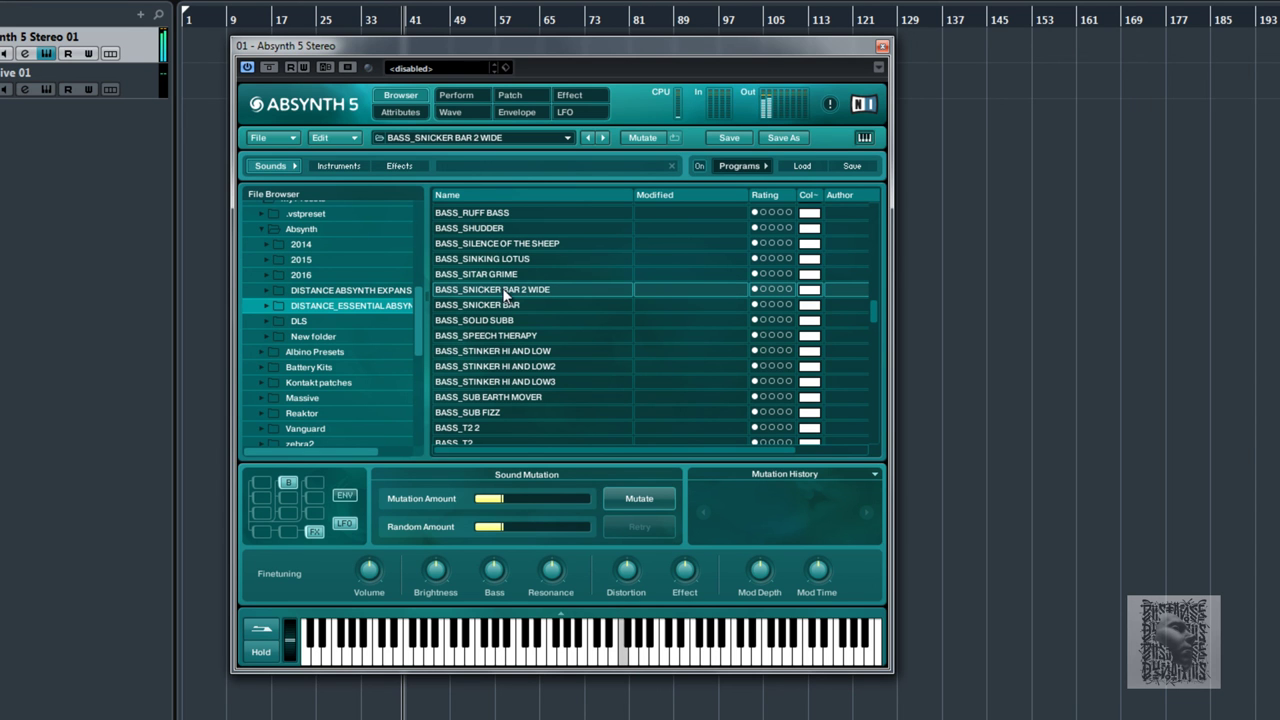
{"action": "left_click", "coordinate": [501, 367]}
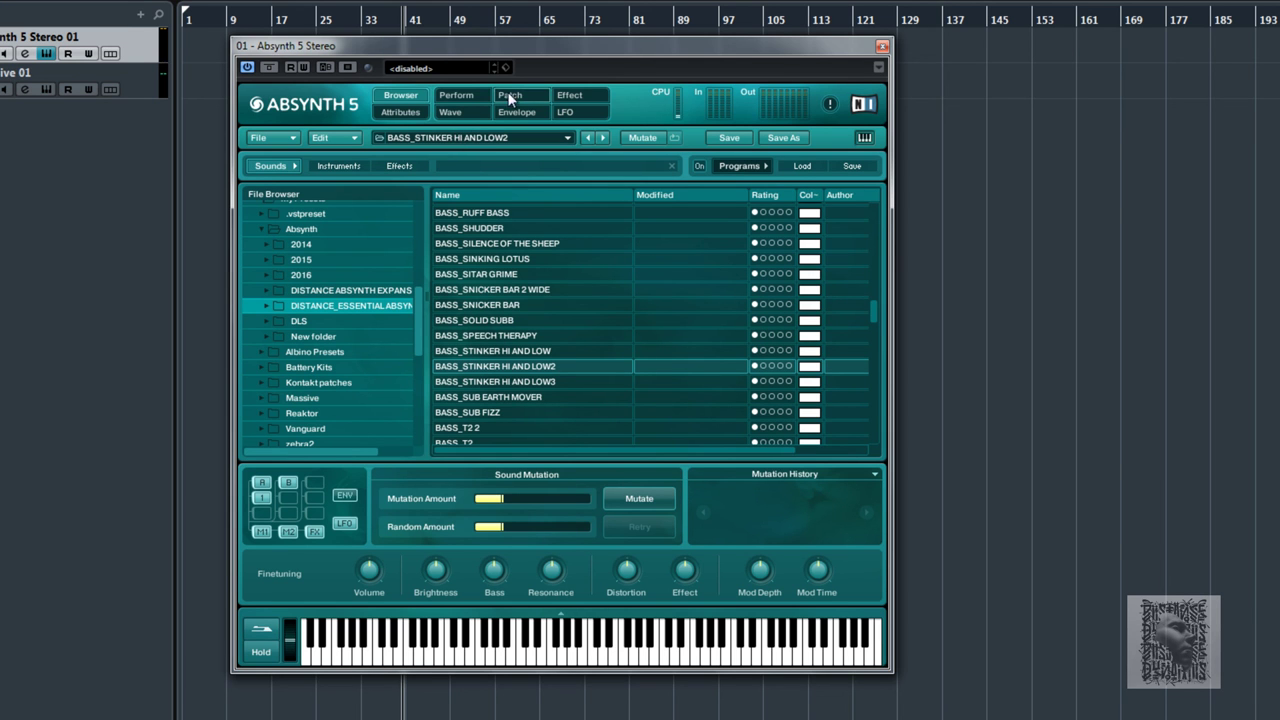
{"action": "left_click_drag", "start_coordinate": [881, 311], "coordinate": [862, 195]}
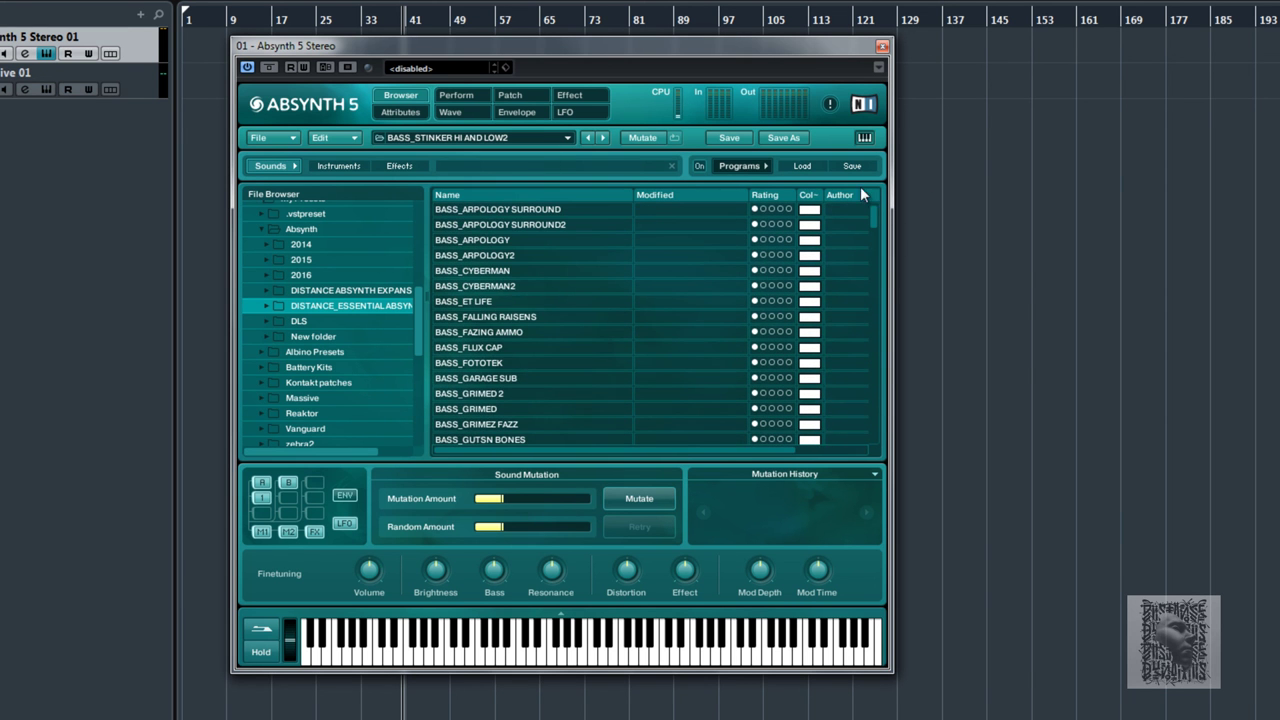
Examine the loaded preset's Perform, Wave, Patch, LFO and Effect pages, and reposition the plug-in window
{"action": "left_click", "coordinate": [456, 96]}
{"action": "left_click", "coordinate": [462, 111]}
{"action": "left_click", "coordinate": [528, 94]}
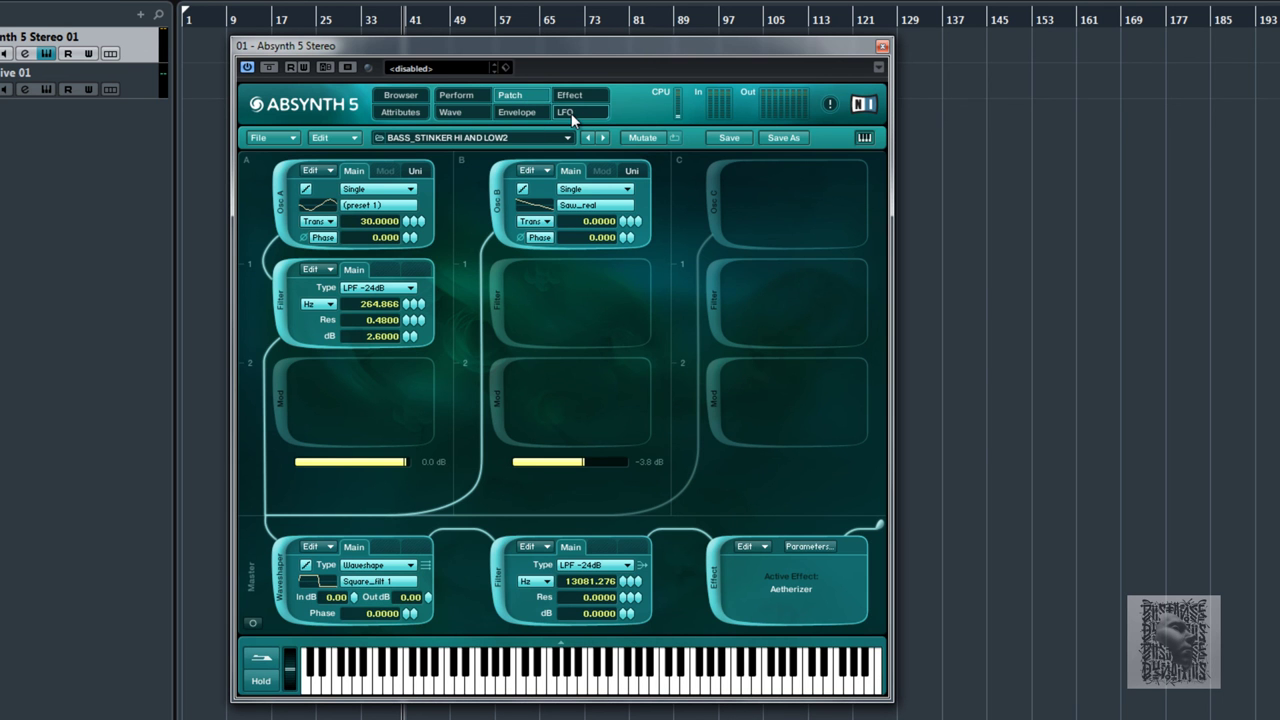
{"action": "left_click", "coordinate": [571, 113]}
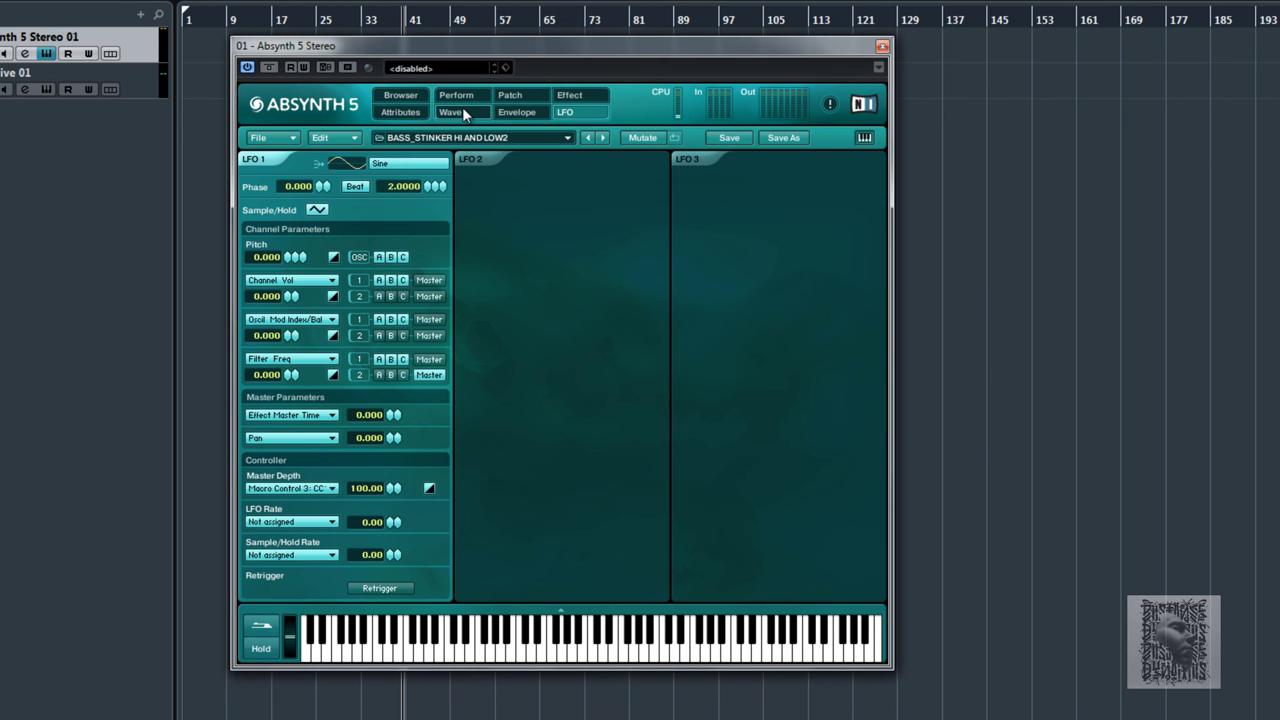
{"action": "left_click", "coordinate": [574, 96]}
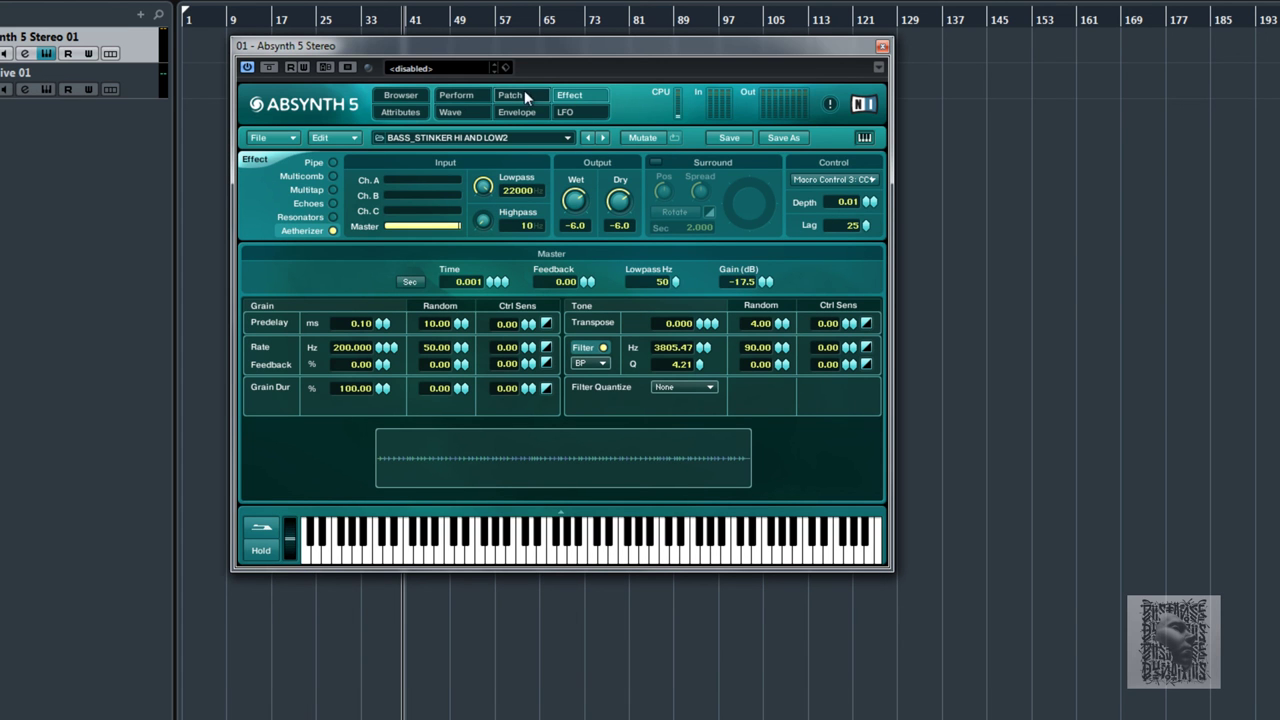
{"action": "left_click_drag", "start_coordinate": [592, 58], "coordinate": [611, 128]}
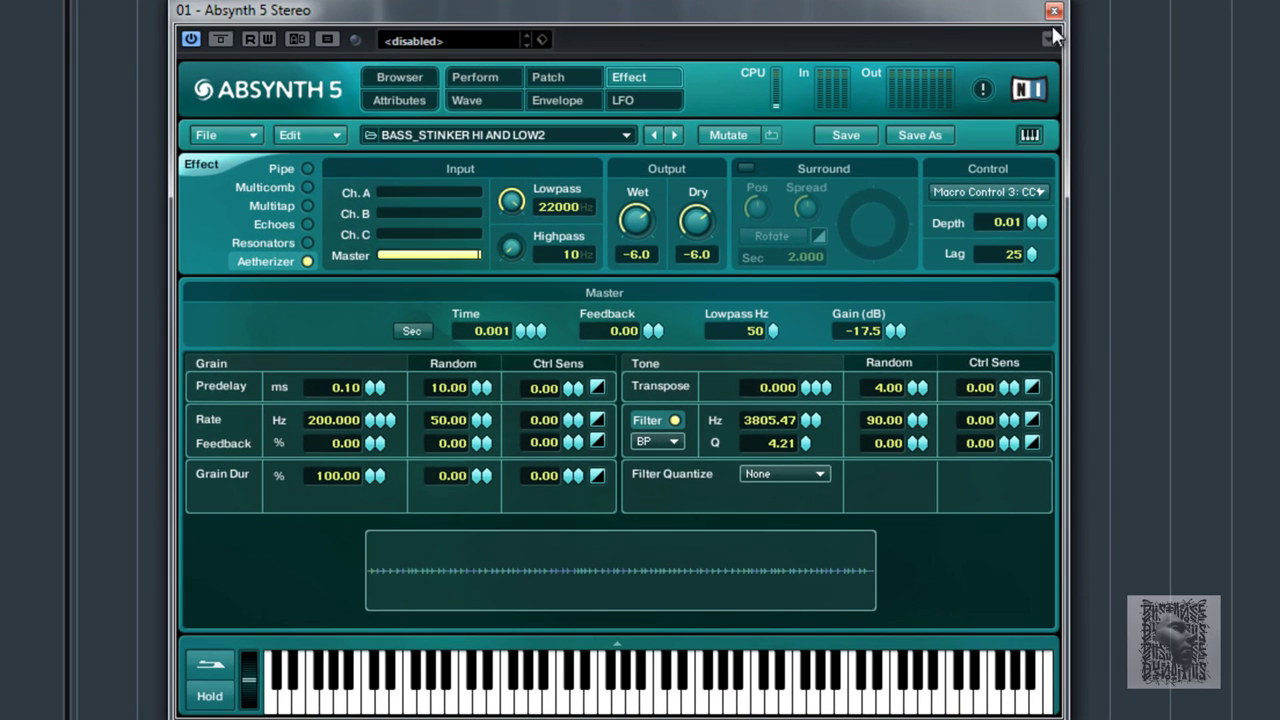
{"action": "left_click_drag", "start_coordinate": [1024, 3], "coordinate": [970, 5]}
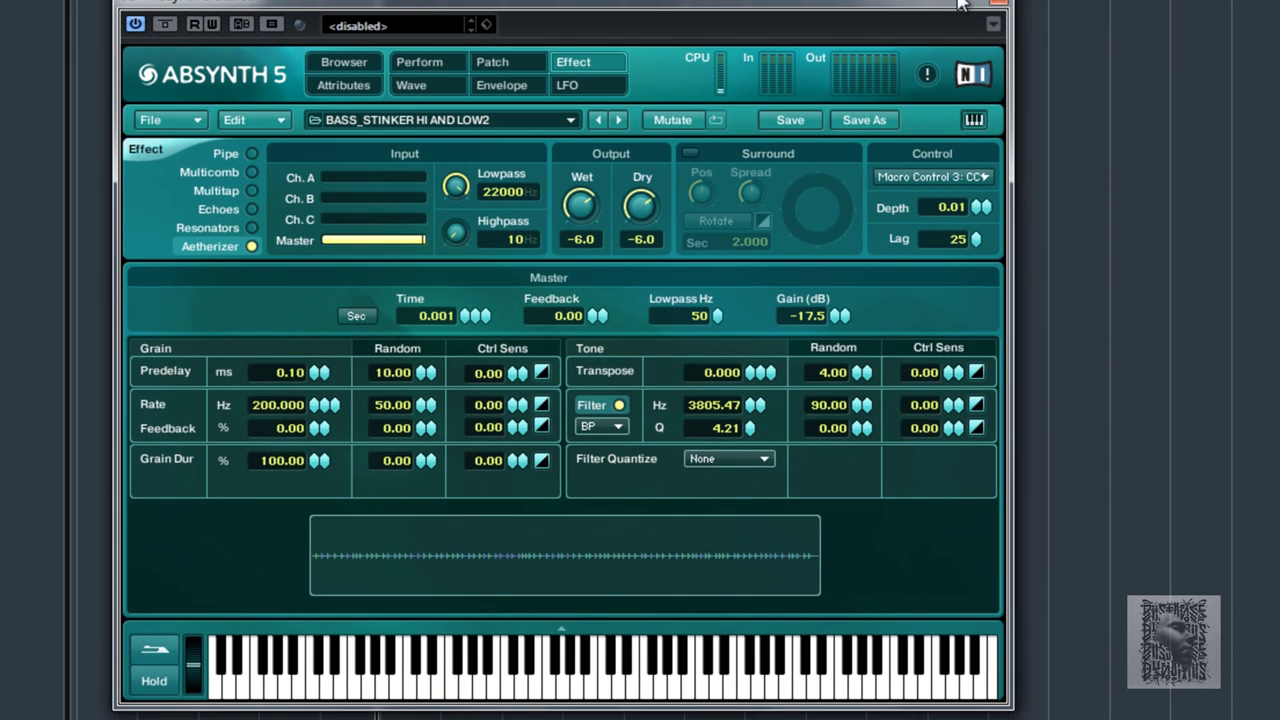